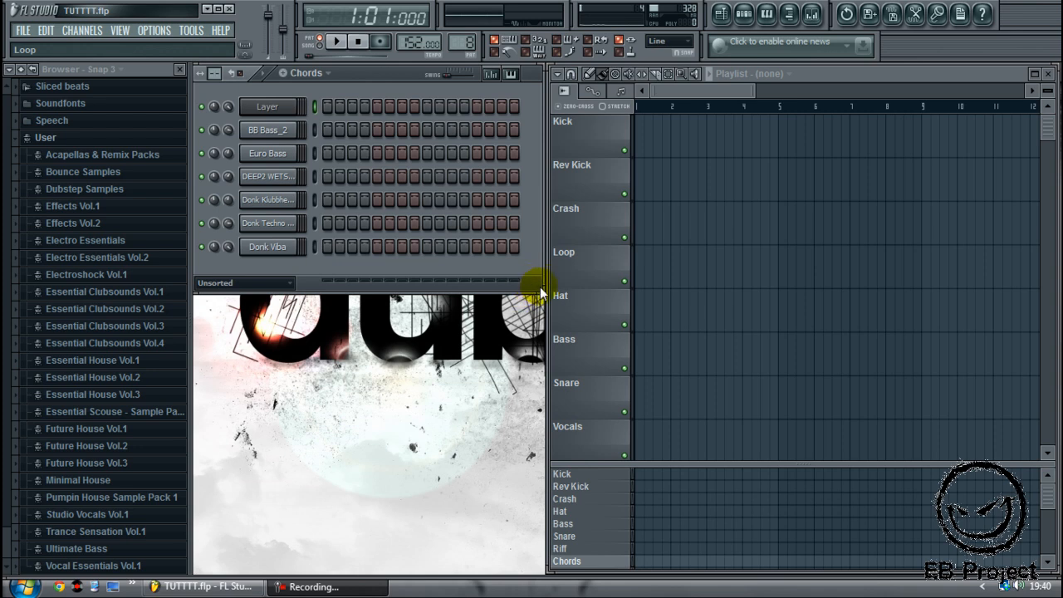
drag(623, 464, 629, 504)
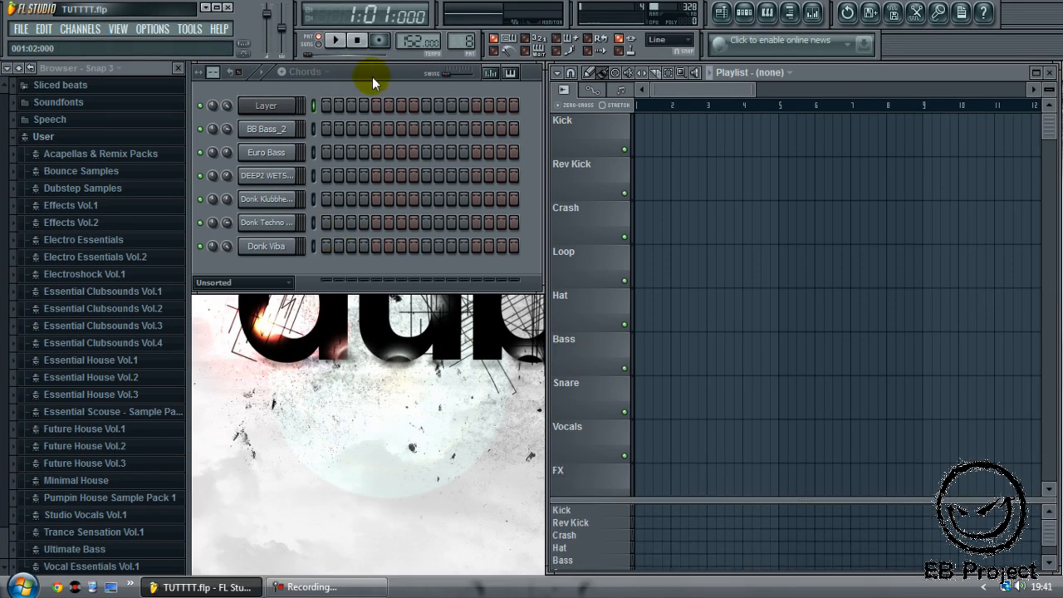
click(21, 29)
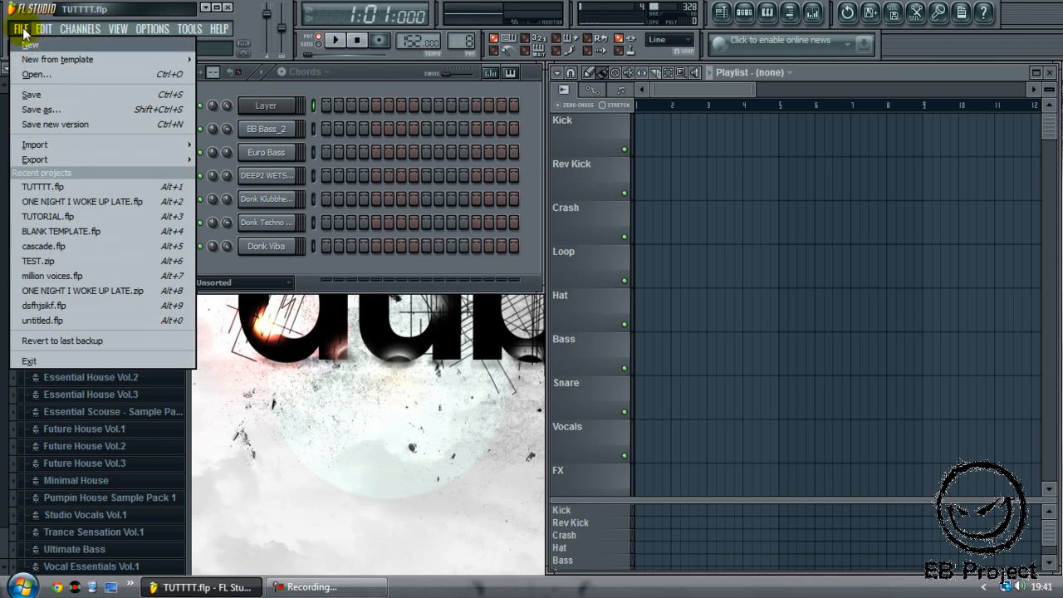
click(22, 31)
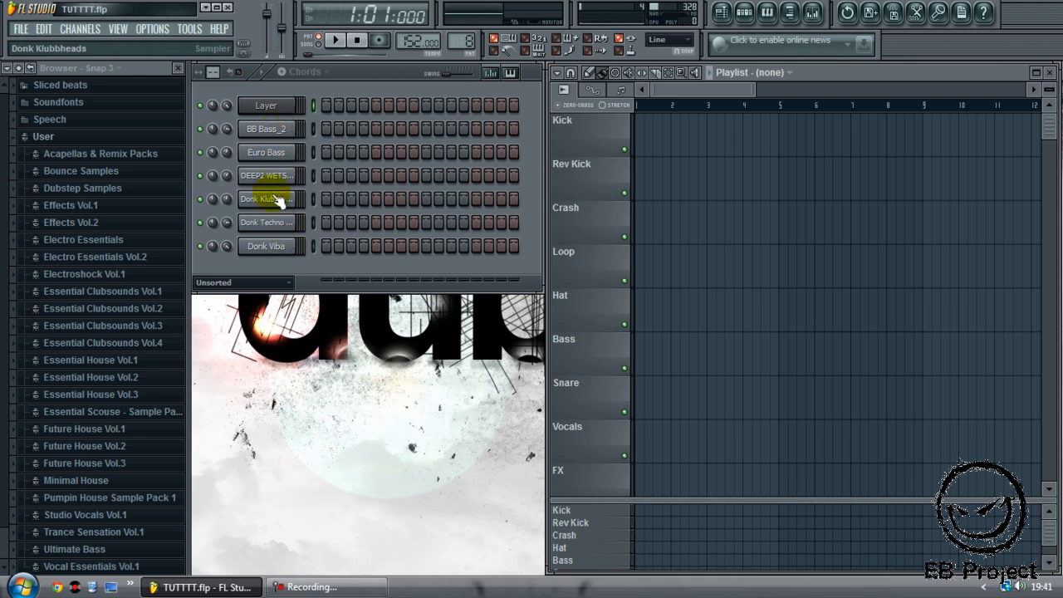
Audition the samples of the six bass and donk channels, from Donk Viba up to BB Bass_2.
click(270, 248)
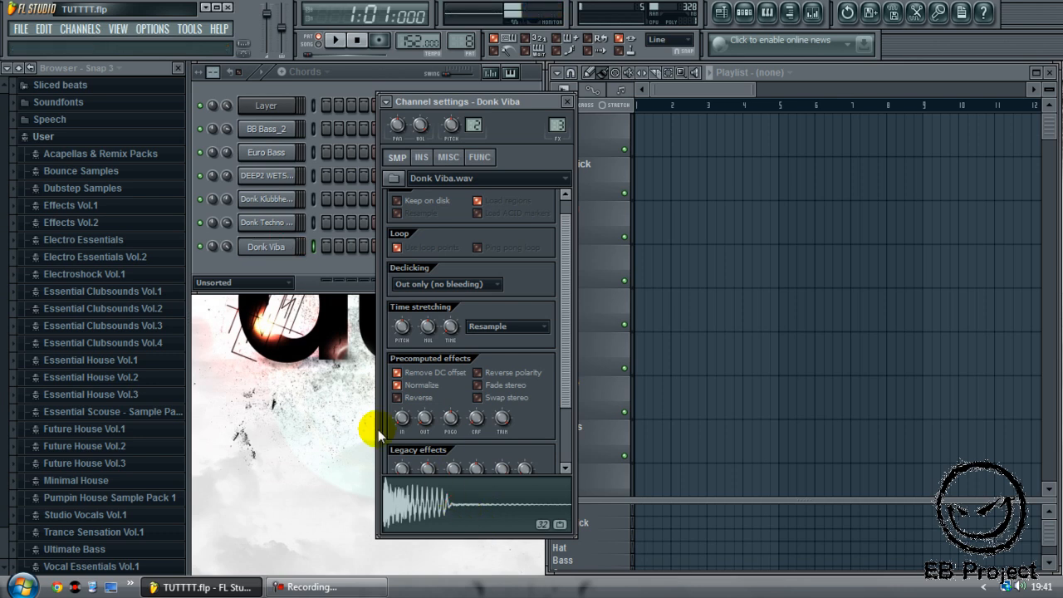
click(268, 223)
click(439, 494)
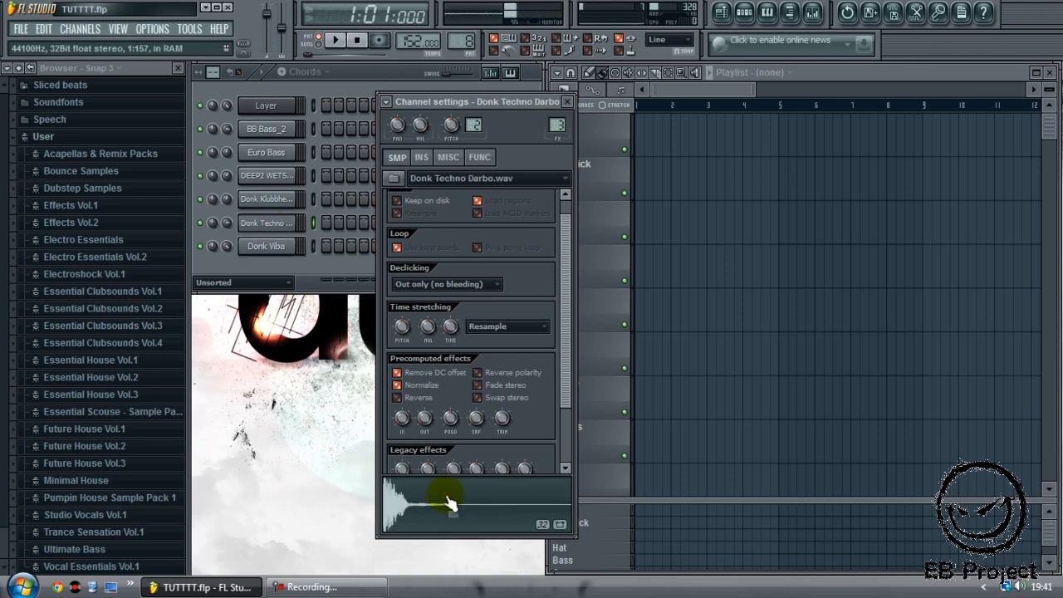
click(270, 199)
click(436, 493)
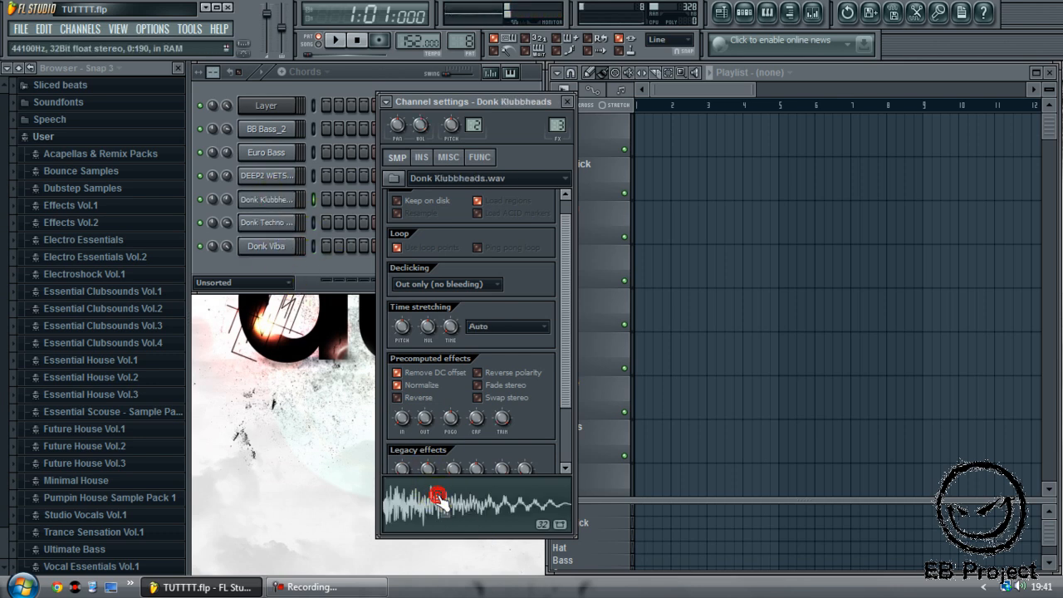
click(281, 175)
click(436, 497)
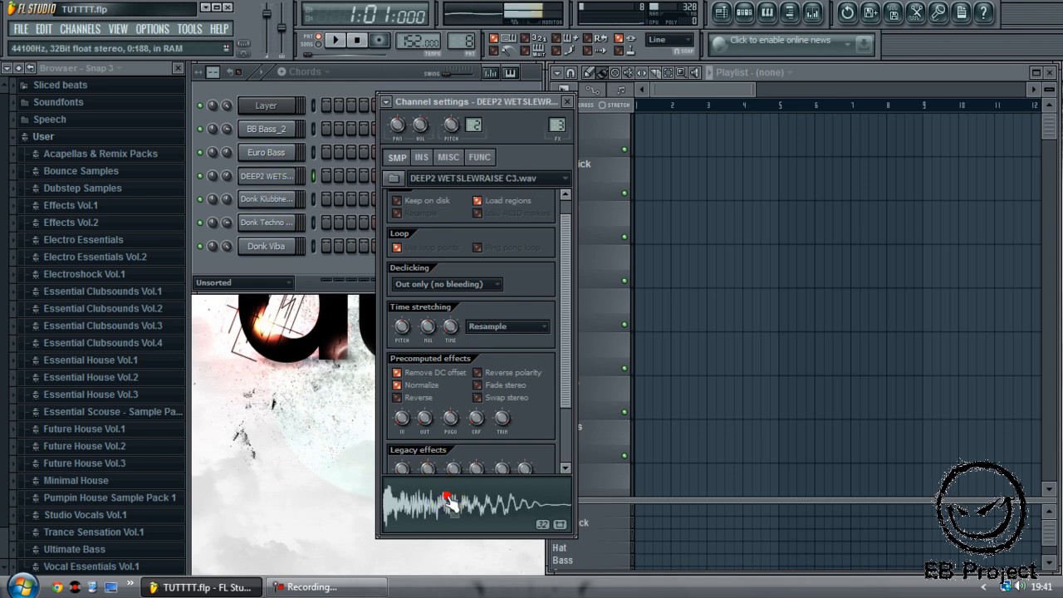
click(268, 153)
click(415, 499)
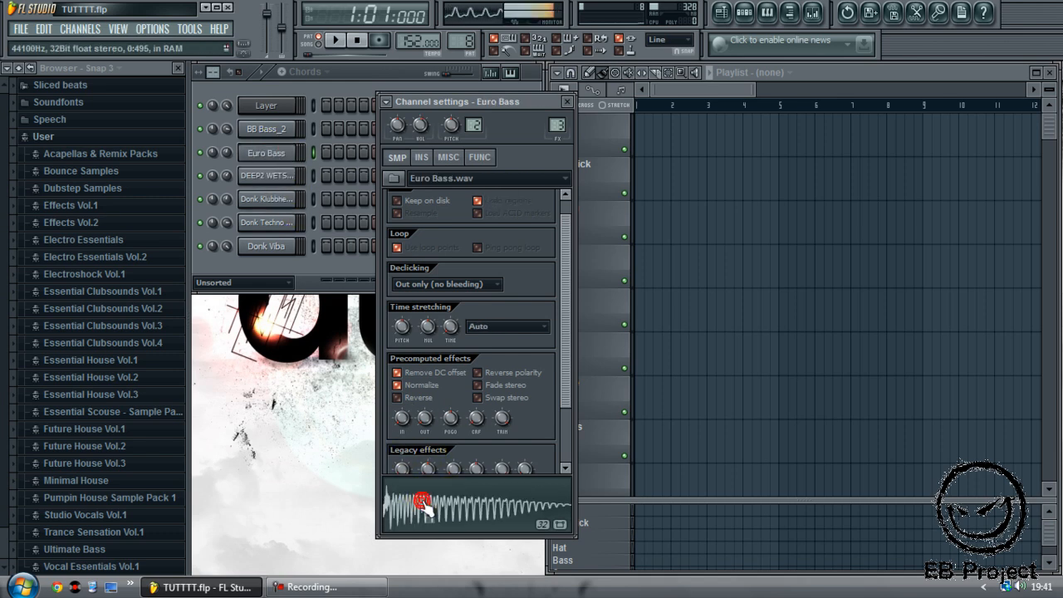
click(267, 132)
click(438, 503)
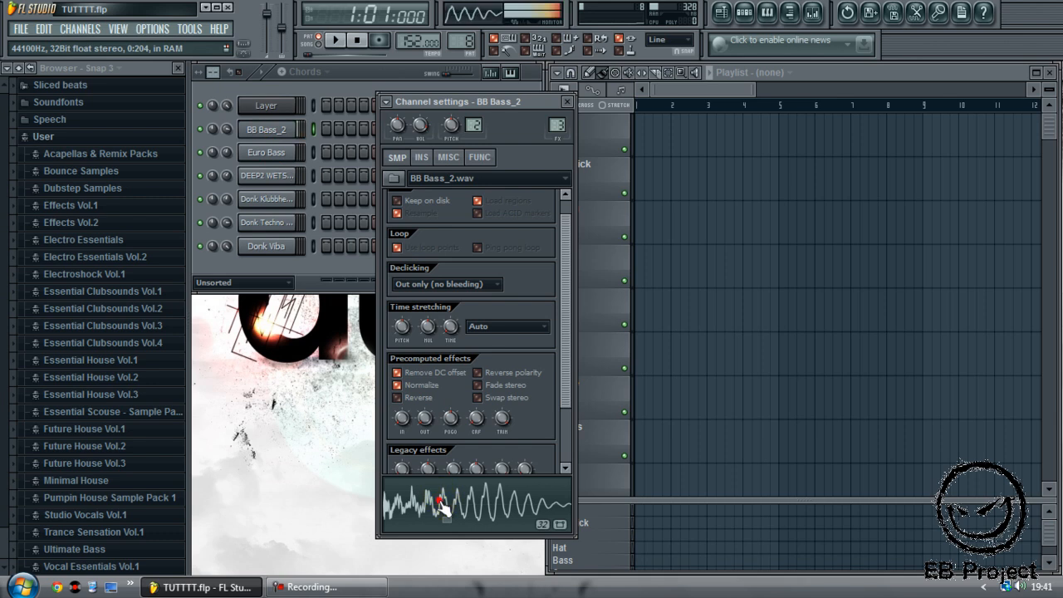
Place four off-beat D5 notes in bar 1 of the Layer channel's piano roll and play them back.
right_click(265, 109)
click(328, 105)
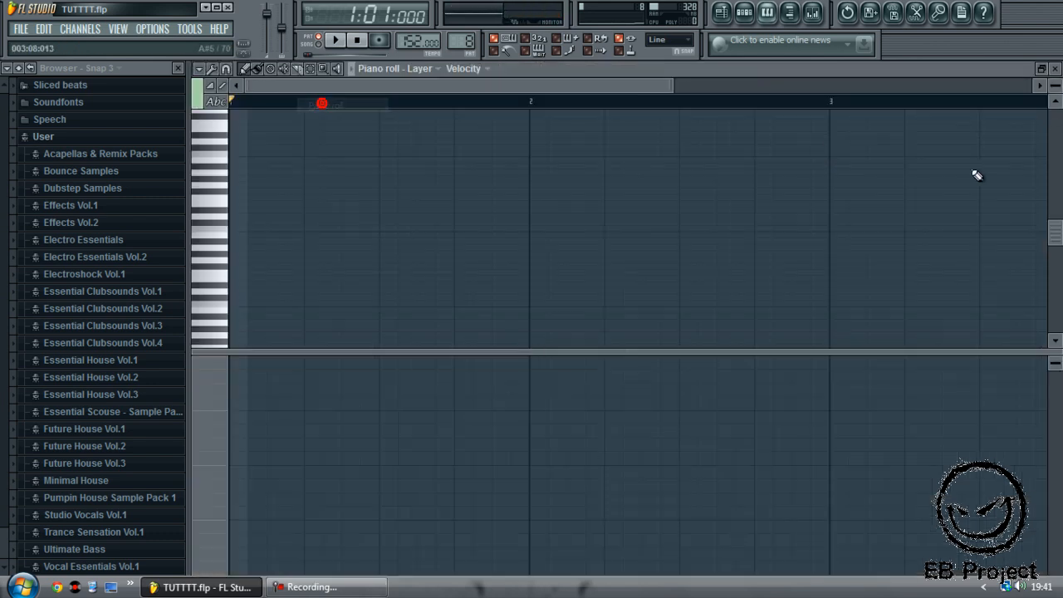
drag(427, 351, 432, 516)
click(270, 285)
click(347, 285)
click(422, 285)
click(497, 285)
key(space)
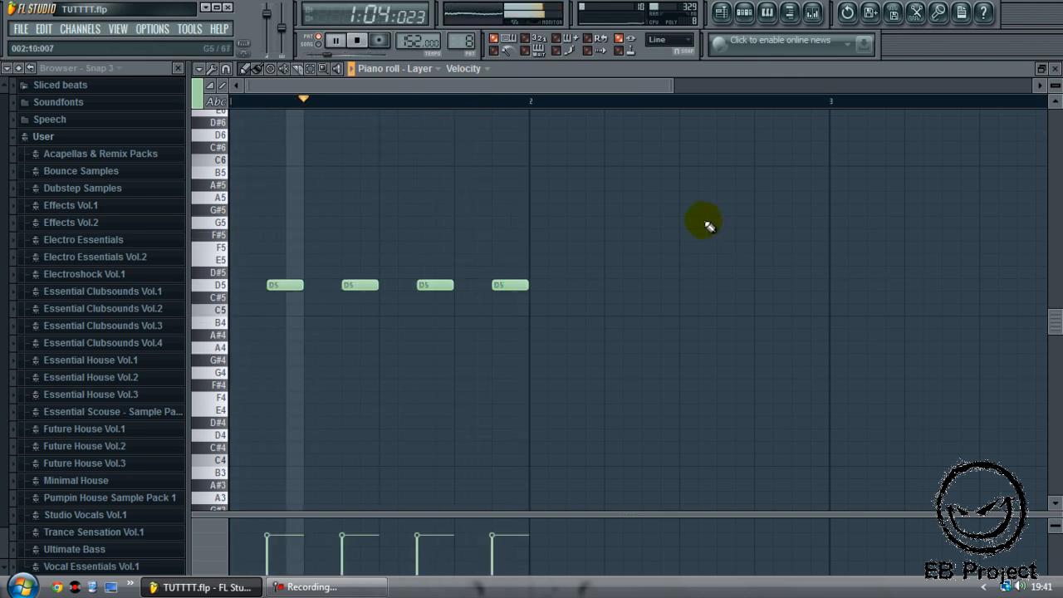
key(space)
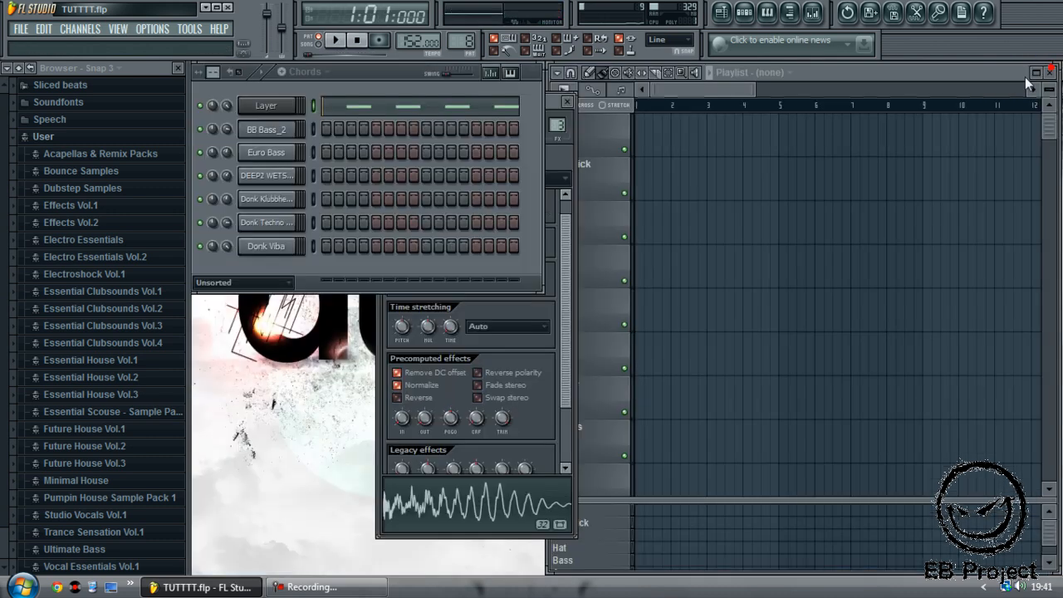
Delete the four D5 notes from the Layer channel and close its piano roll.
click(357, 107)
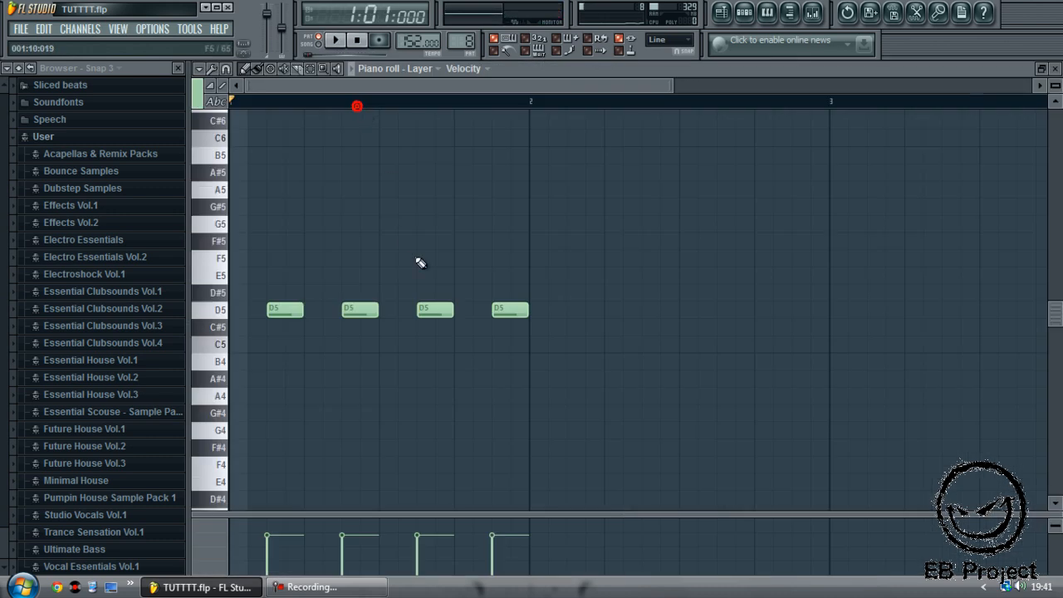
right_click(292, 308)
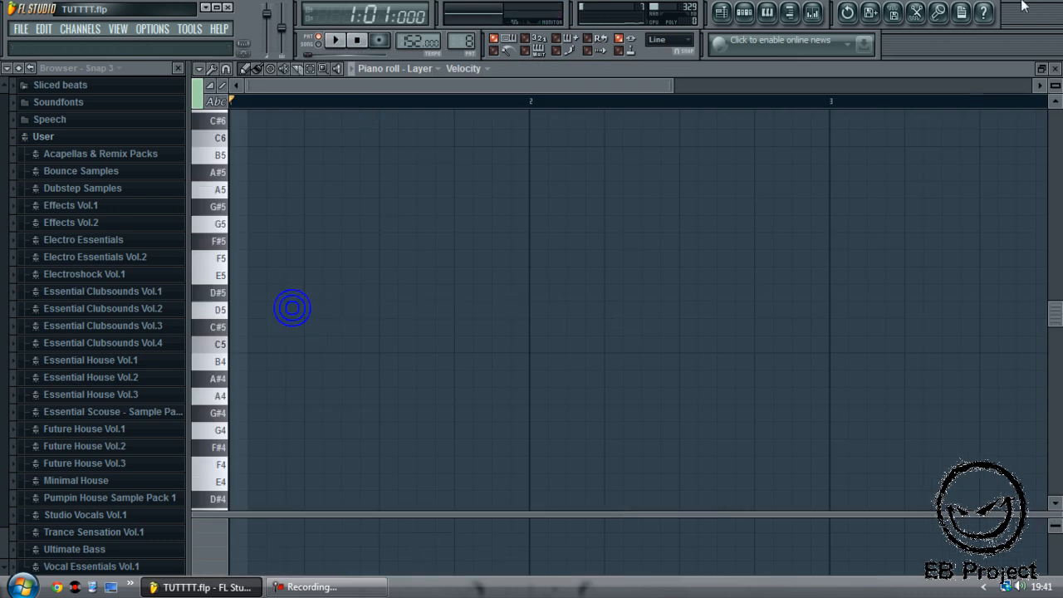
click(1055, 69)
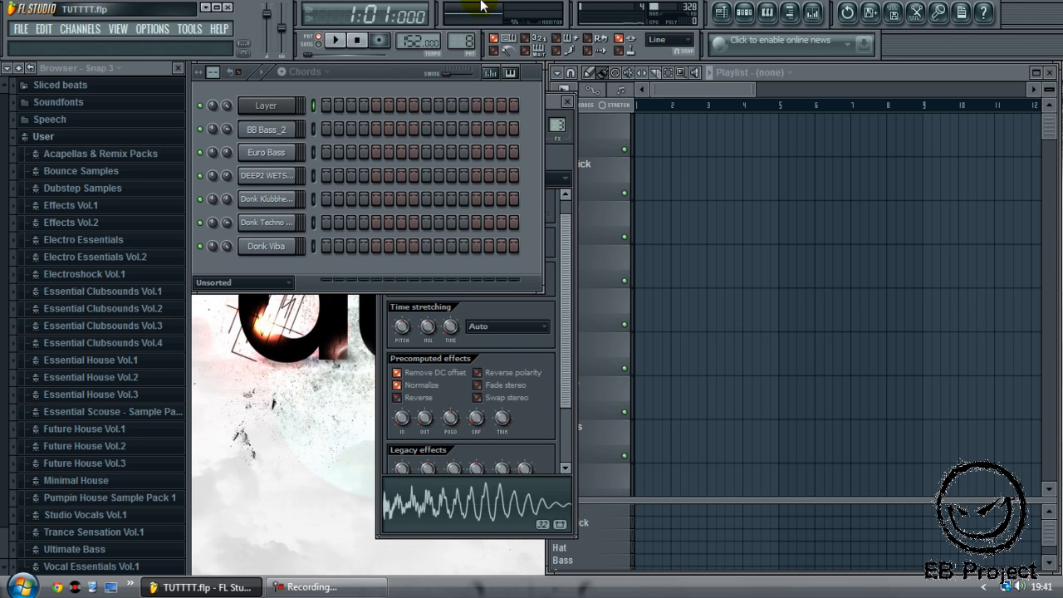
Enlarge the playlist's lower pattern area and look through the list of playlist tracks.
click(694, 94)
drag(622, 500, 653, 465)
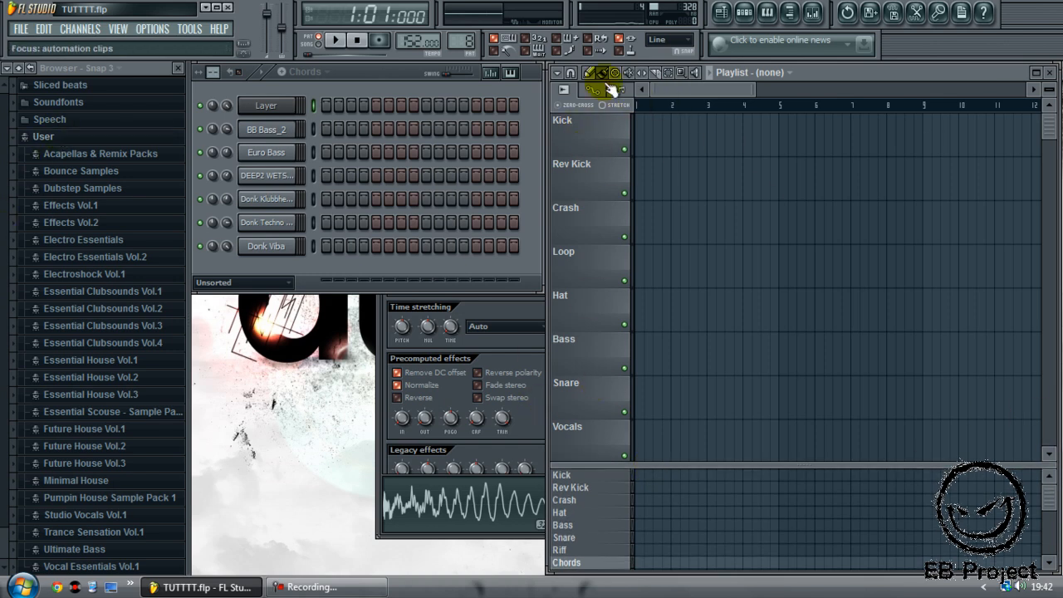
mouse_move(1049, 135)
mouse_down()
mouse_move(1053, 170)
mouse_move(1049, 131)
mouse_up()
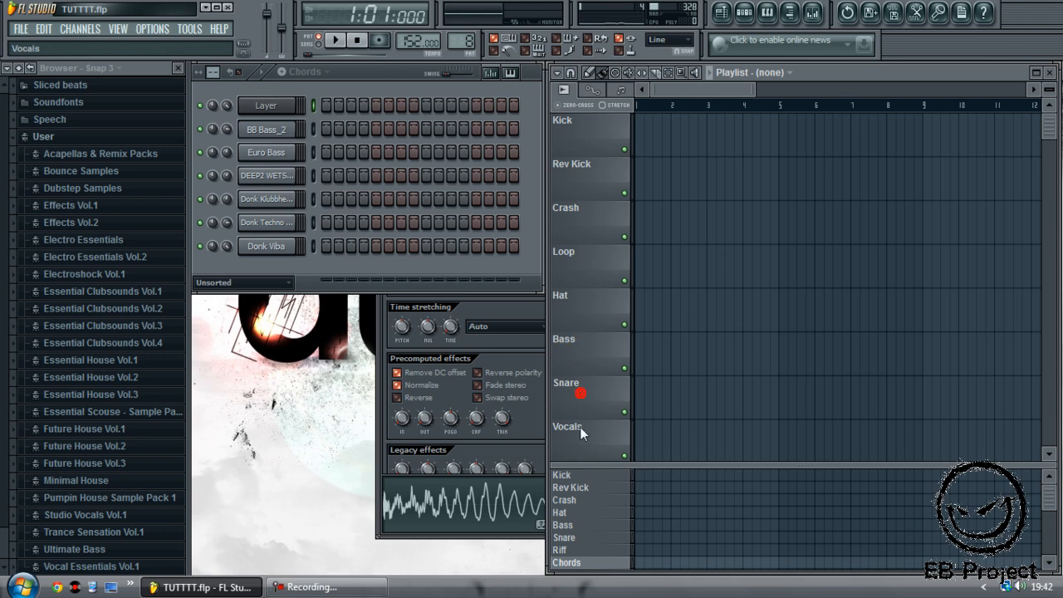
scroll(596, 439, down, 8)
scroll(605, 295, up, 8)
Go through the playlist patterns from Rev Kick down to Chords and back up, leaving Kick selected.
click(598, 488)
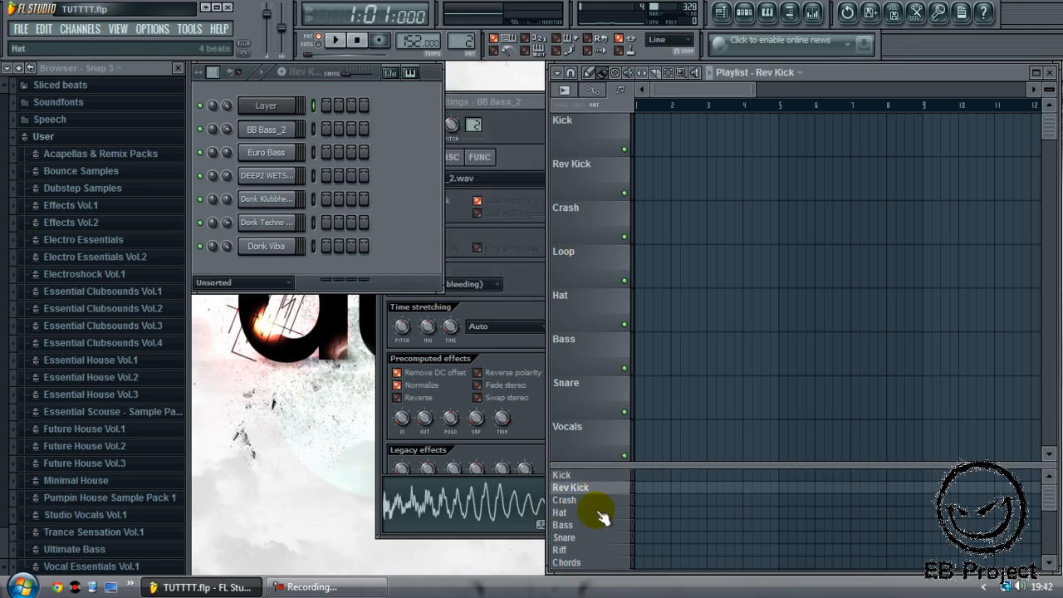
click(598, 500)
click(598, 525)
click(595, 538)
click(596, 549)
click(596, 563)
click(593, 550)
click(589, 524)
click(593, 500)
click(593, 488)
click(593, 475)
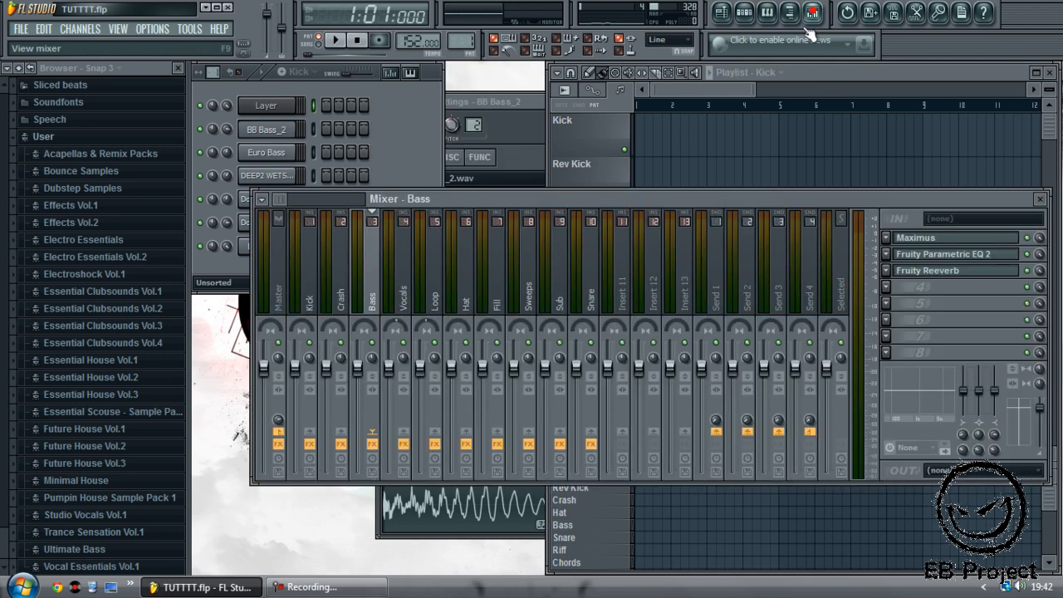
Show the mixer and go to the Bass mixer track that the BB Bass_2 channel is routed to.
click(813, 12)
drag(320, 279, 310, 312)
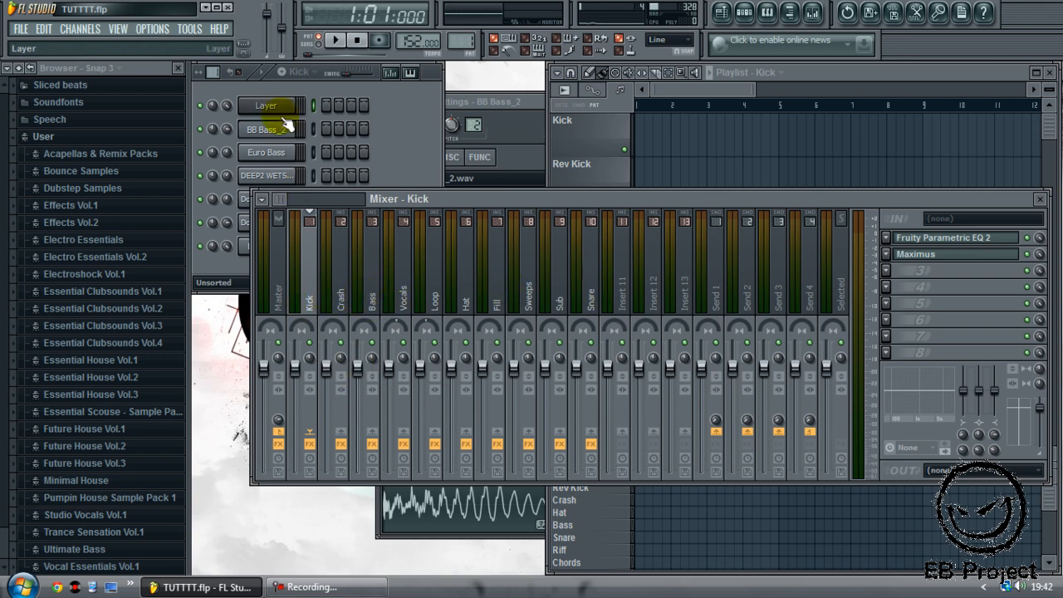
click(406, 121)
click(285, 129)
click(285, 129)
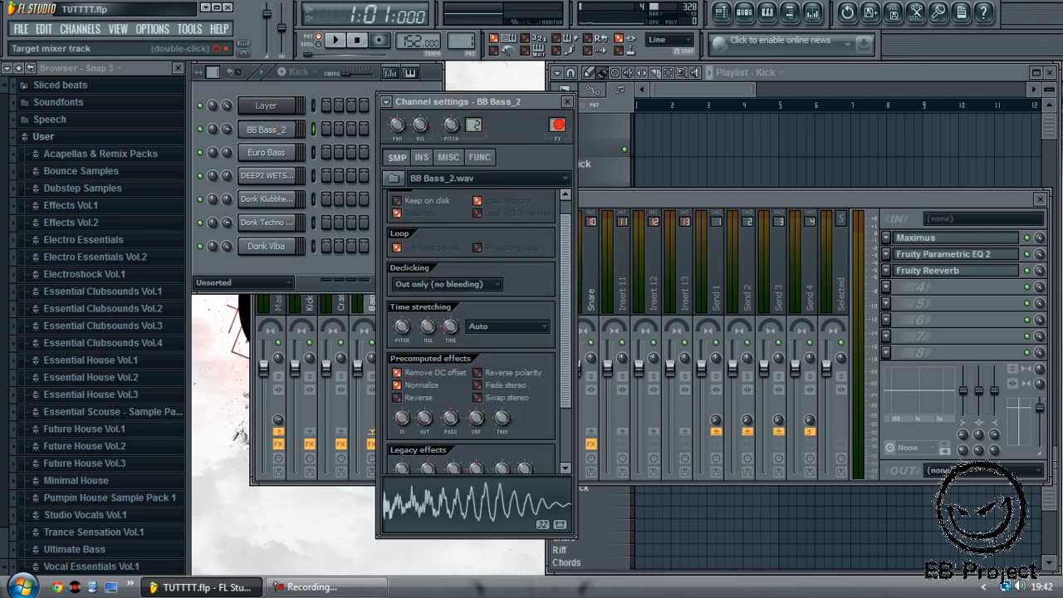
double_click(558, 125)
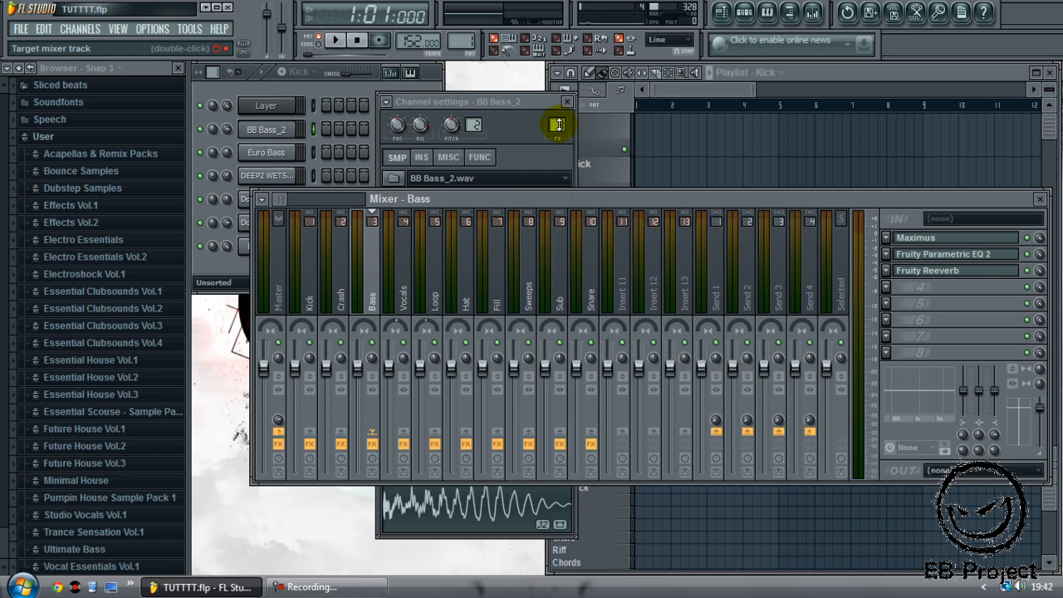
Lower the Bass mixer track's volume to about 93% and reset it.
mouse_move(363, 368)
mouse_down()
mouse_move(356, 423)
mouse_move(360, 373)
mouse_up()
right_click(360, 375)
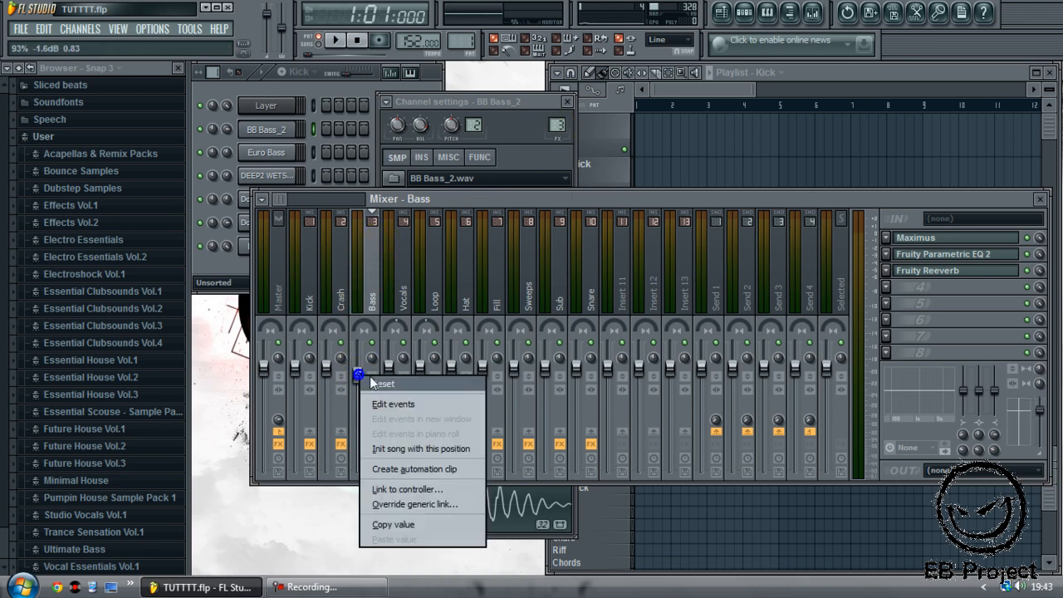
click(378, 384)
Inspect Maximus, Fruity Parametric EQ 2 and Fruity Reeverb on the Bass mixer track, and close the mixer and channel settings.
click(940, 237)
click(942, 238)
click(953, 257)
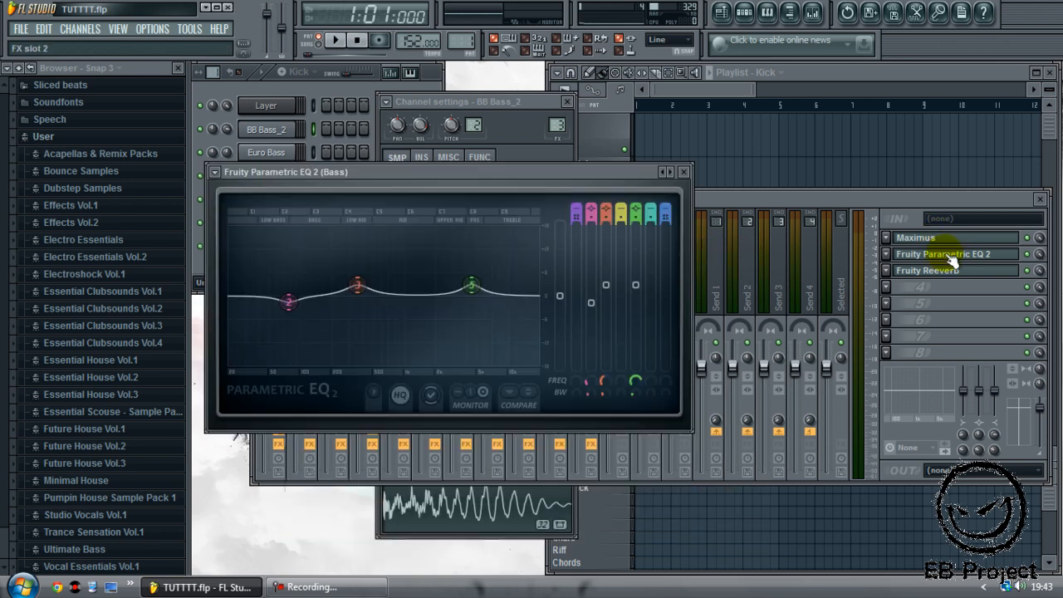
click(951, 257)
click(947, 274)
click(947, 275)
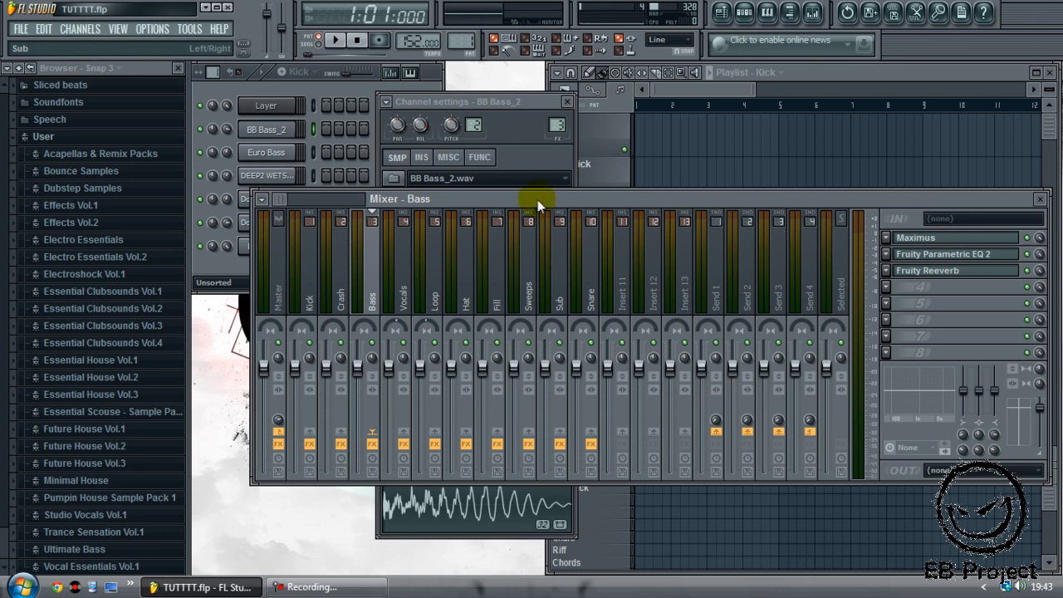
click(1039, 198)
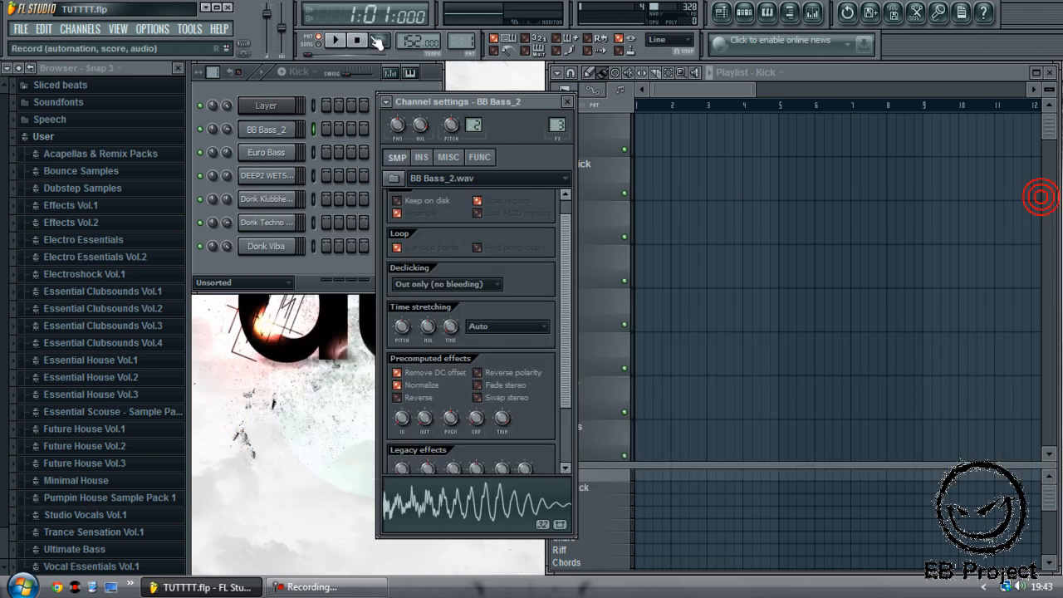
click(565, 101)
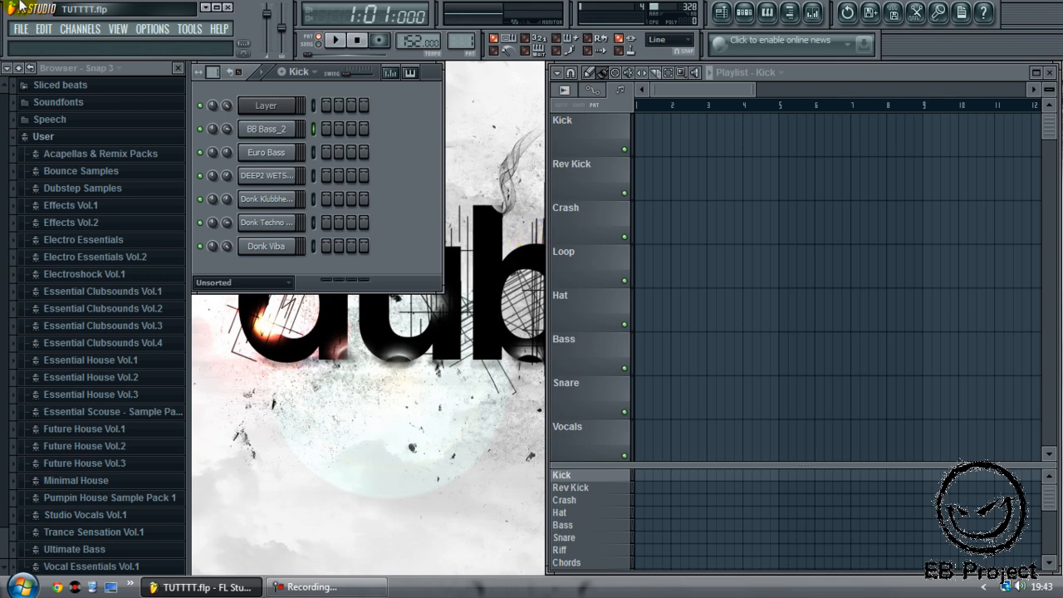
click(703, 75)
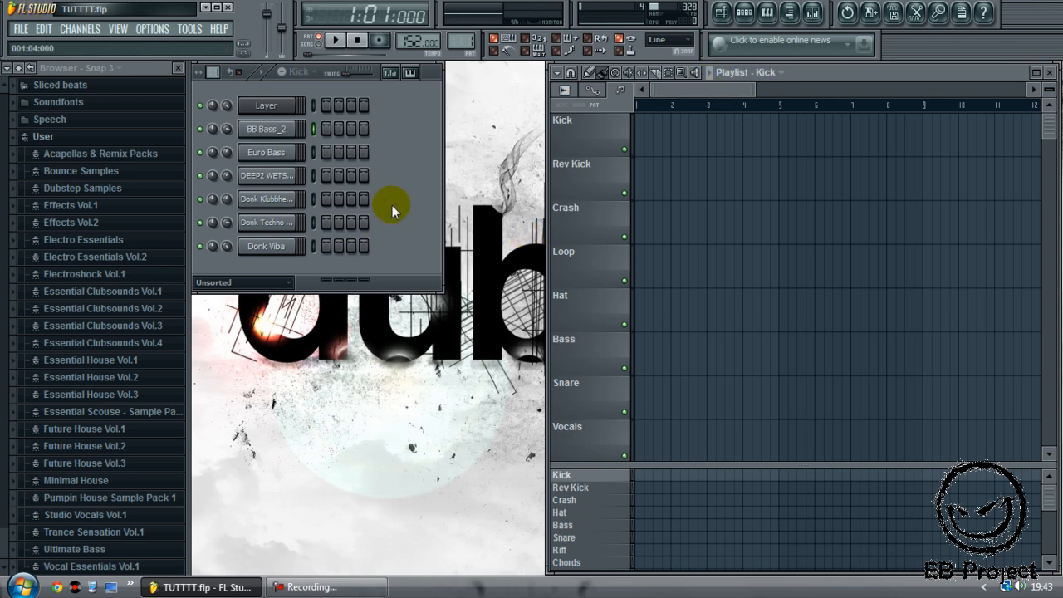
click(689, 43)
click(688, 42)
click(689, 41)
click(690, 43)
click(686, 41)
click(680, 57)
click(677, 44)
click(681, 44)
Paint Kick pattern clips along the playlist's Kick track and erase them again.
drag(664, 154, 1047, 149)
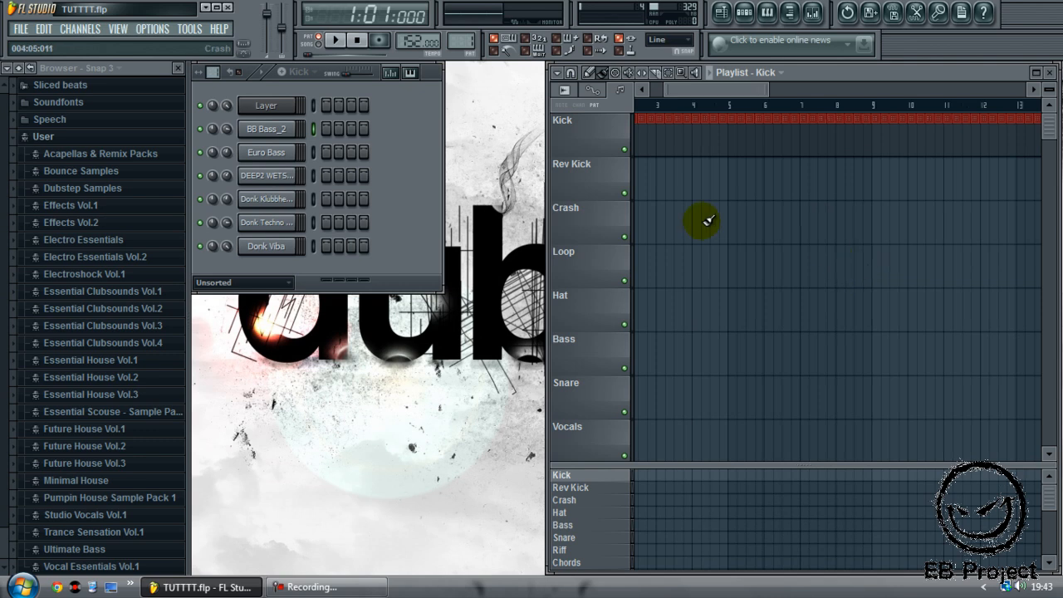
right_click(981, 133)
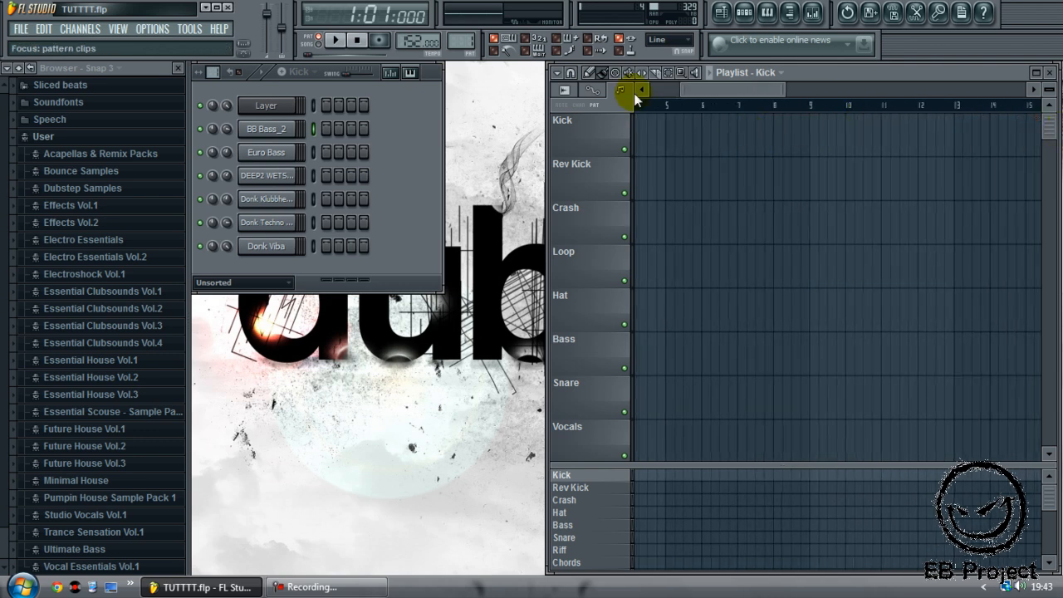
drag(763, 89, 693, 100)
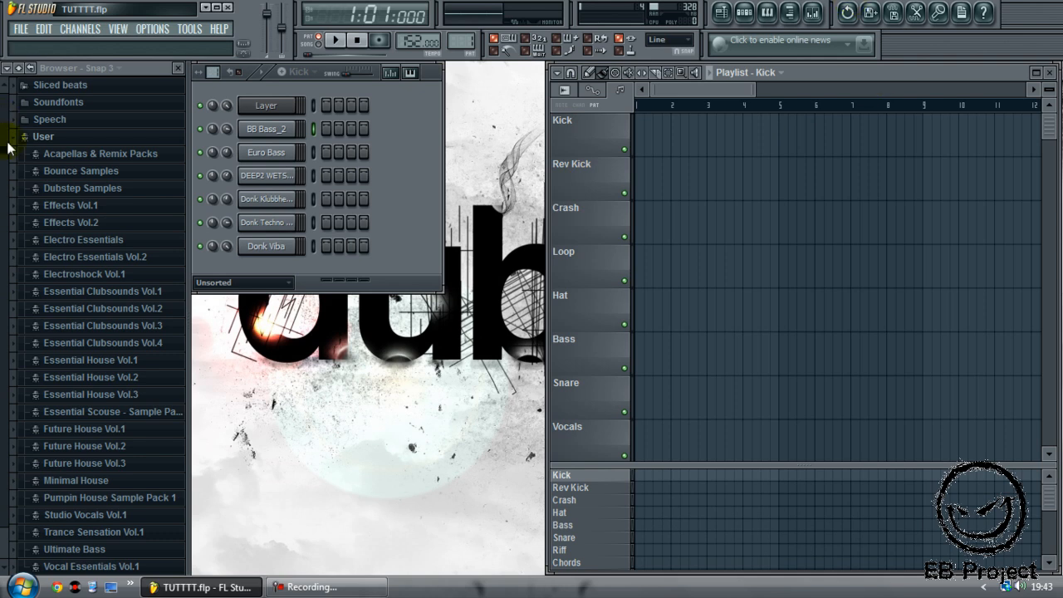
Audition kick samples up to 018 in the VEC4 Clubby Kicks folder under Essential Clubsounds Vol.4, VEC4 Bassdrums.
click(147, 343)
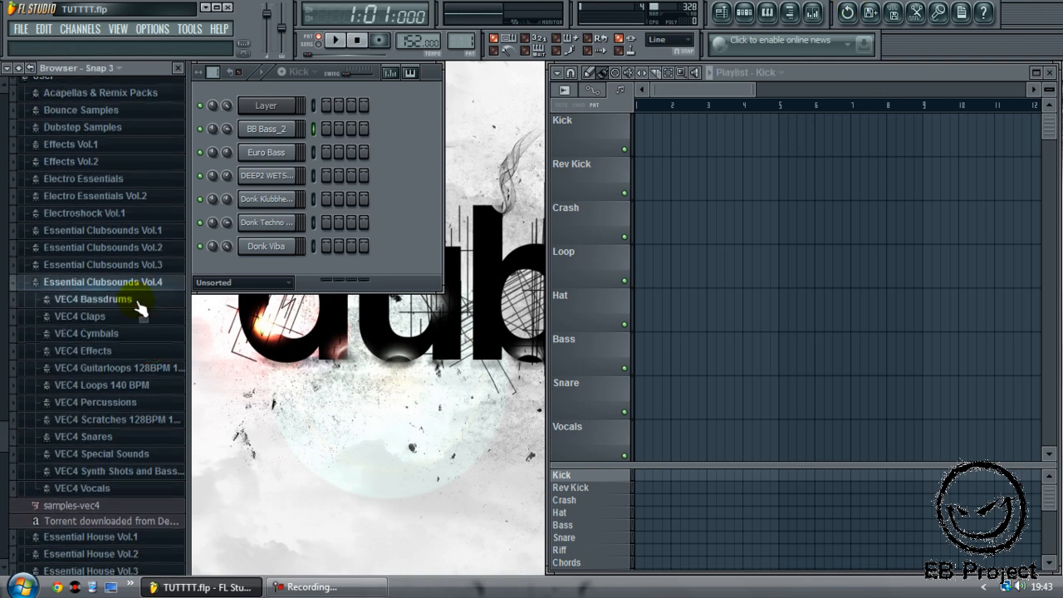
click(124, 300)
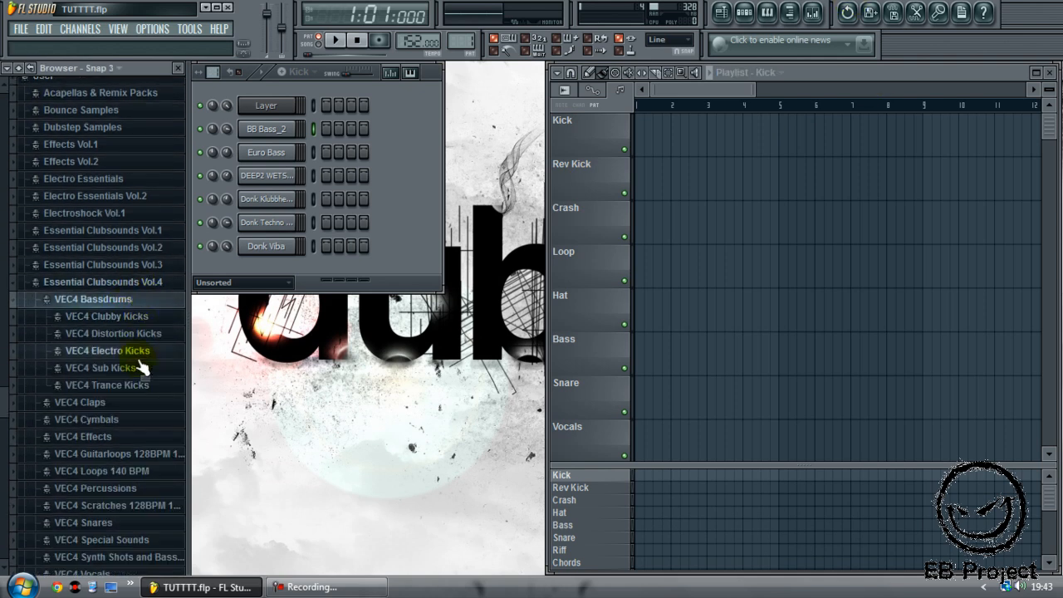
click(125, 316)
click(140, 262)
click(139, 273)
click(139, 288)
click(140, 304)
click(139, 320)
click(140, 335)
click(139, 351)
click(140, 367)
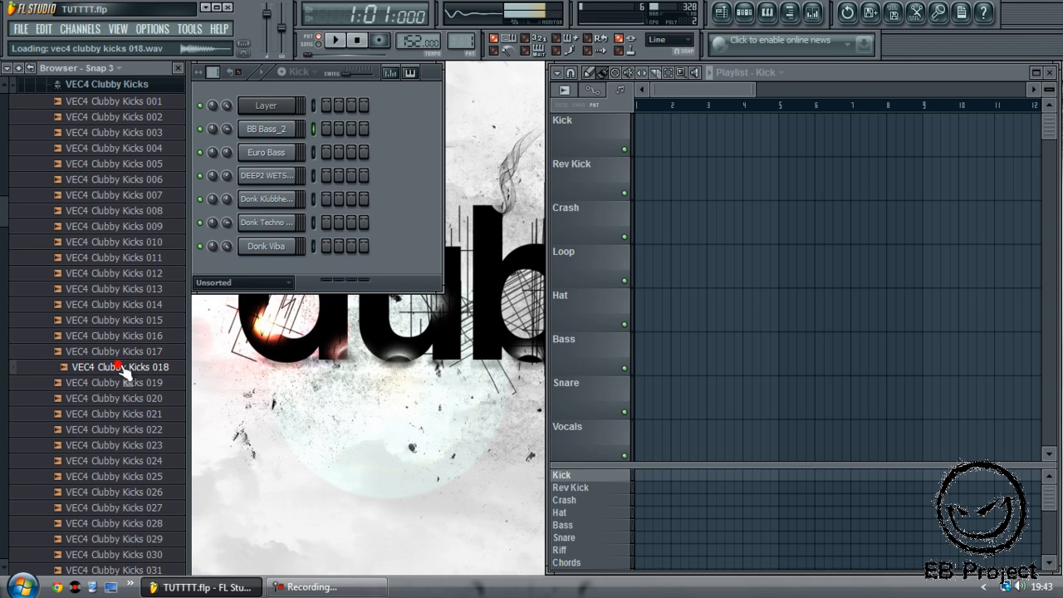
Add VEC4 Clubby Kicks 018 as a new channel above Layer and route it to mixer track 1.
drag(157, 375, 250, 93)
click(261, 106)
drag(557, 128, 557, 116)
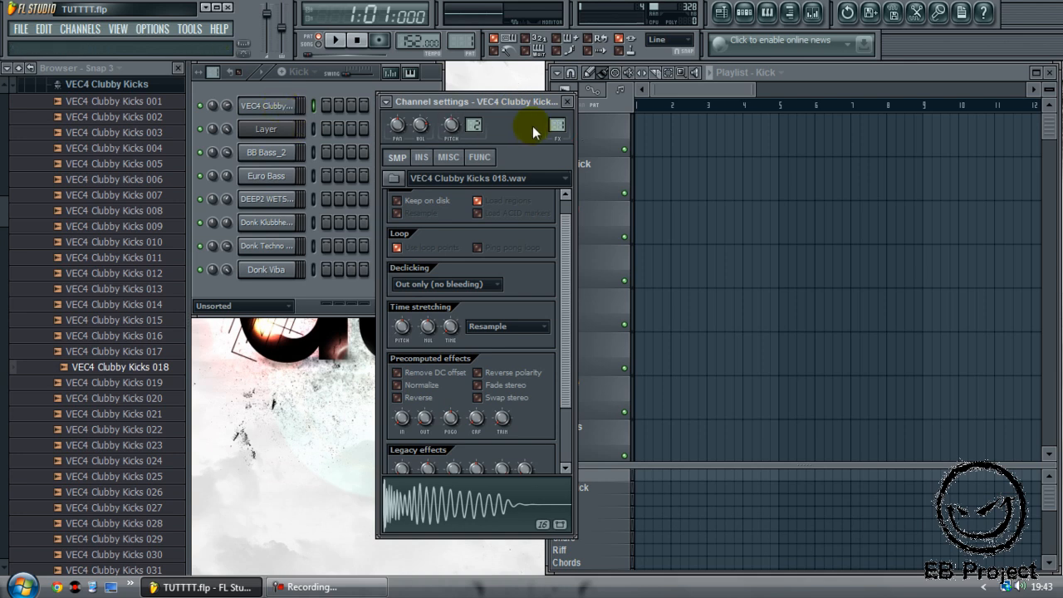
Enable Normalize and Remove DC offset for the VEC4 Clubby Kicks 018 channel's sample.
double_click(557, 124)
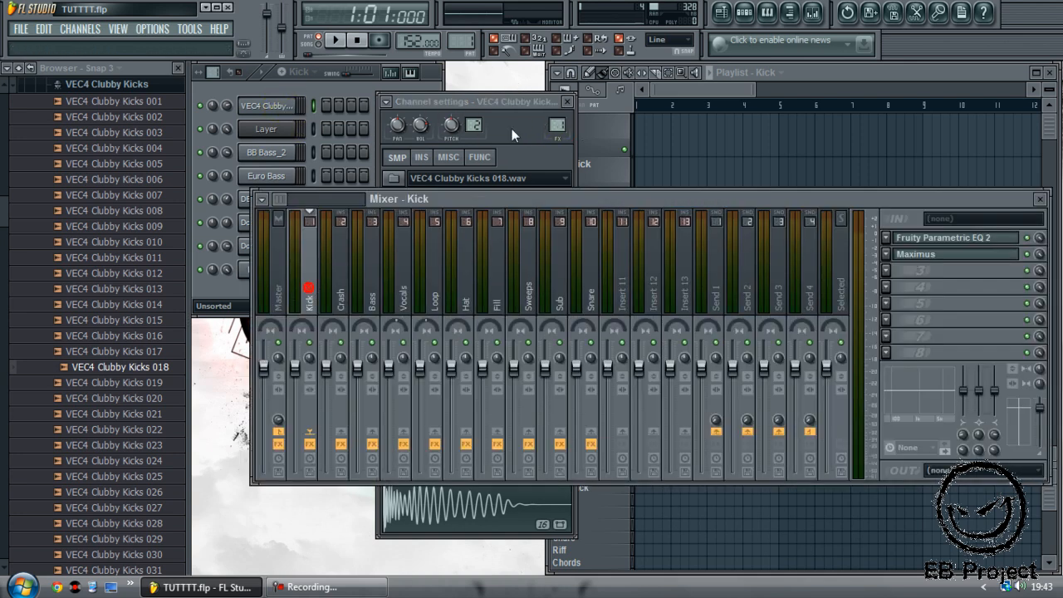
click(274, 106)
click(240, 106)
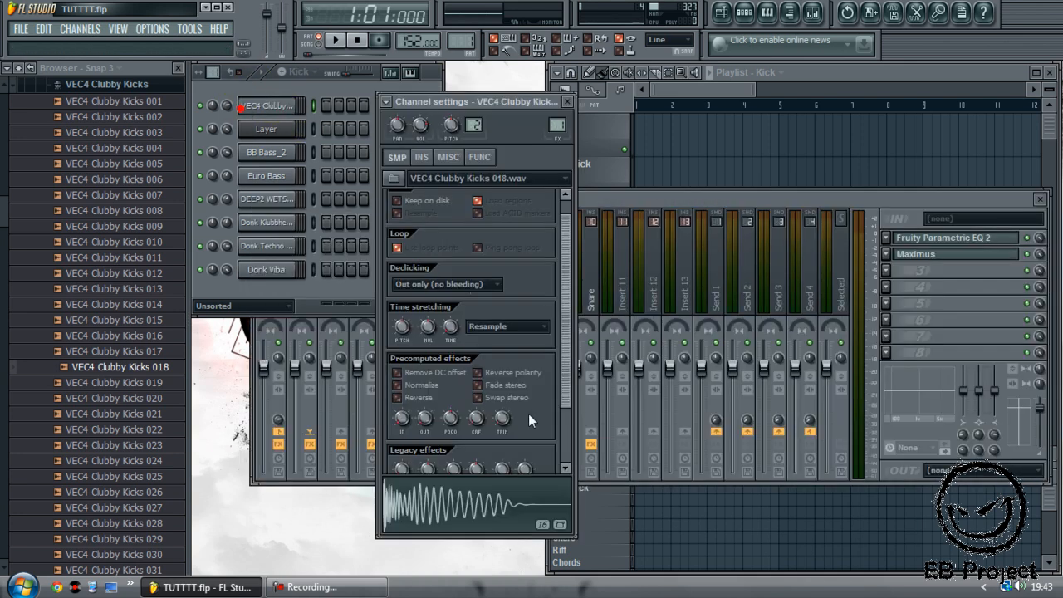
click(434, 386)
click(431, 374)
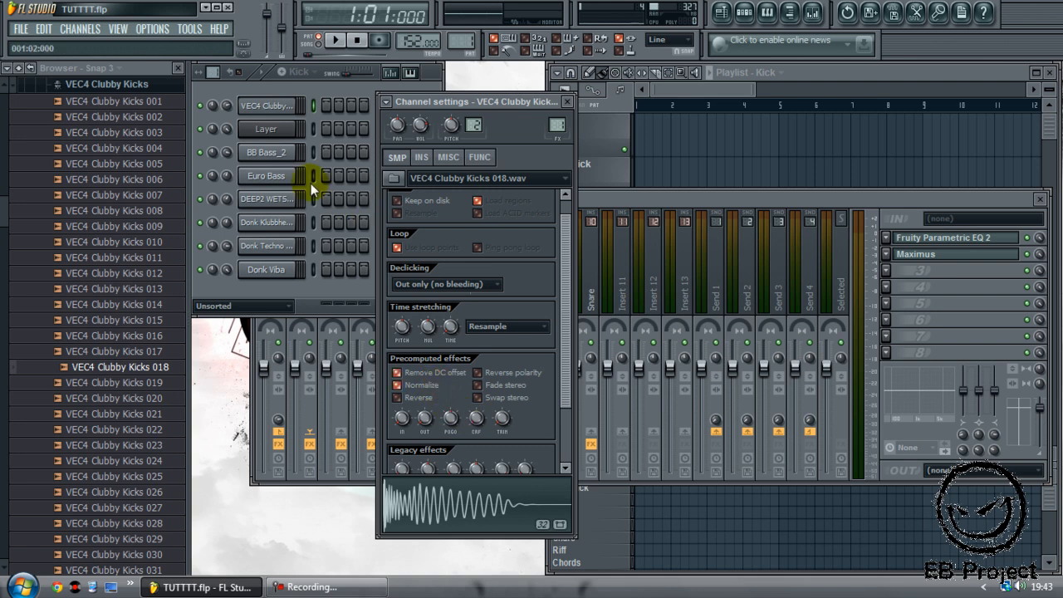
Look over the BB Bass_2 and Donk channels, and return to the VEC4 Clubby Kicks 018 channel's settings.
click(268, 153)
click(267, 223)
click(270, 246)
click(266, 270)
click(269, 246)
click(270, 104)
click(420, 387)
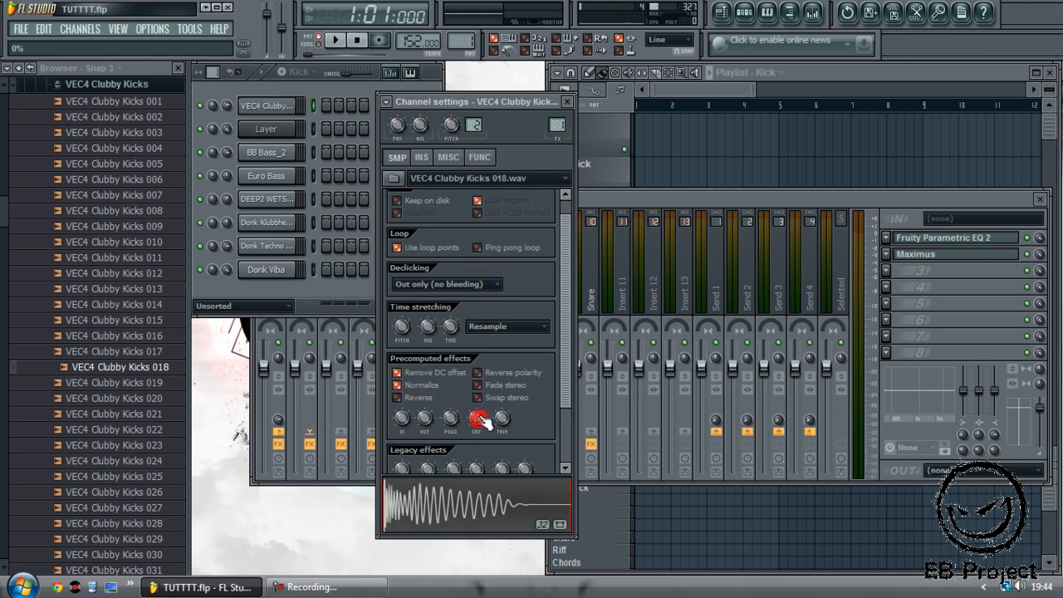
Select the Bass pattern and open the Layer channel's piano roll.
click(727, 79)
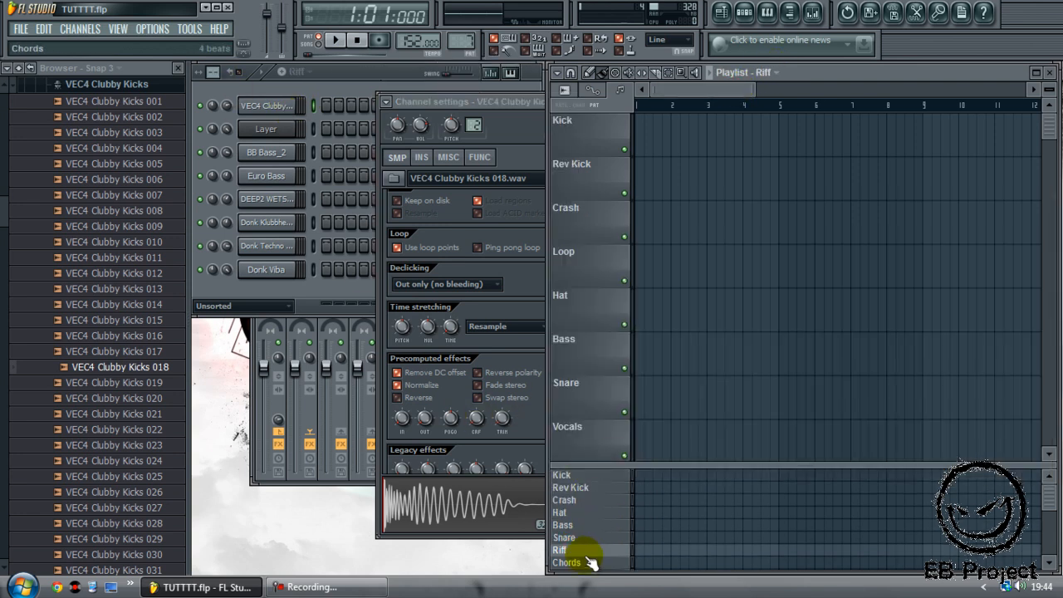
click(585, 515)
click(579, 537)
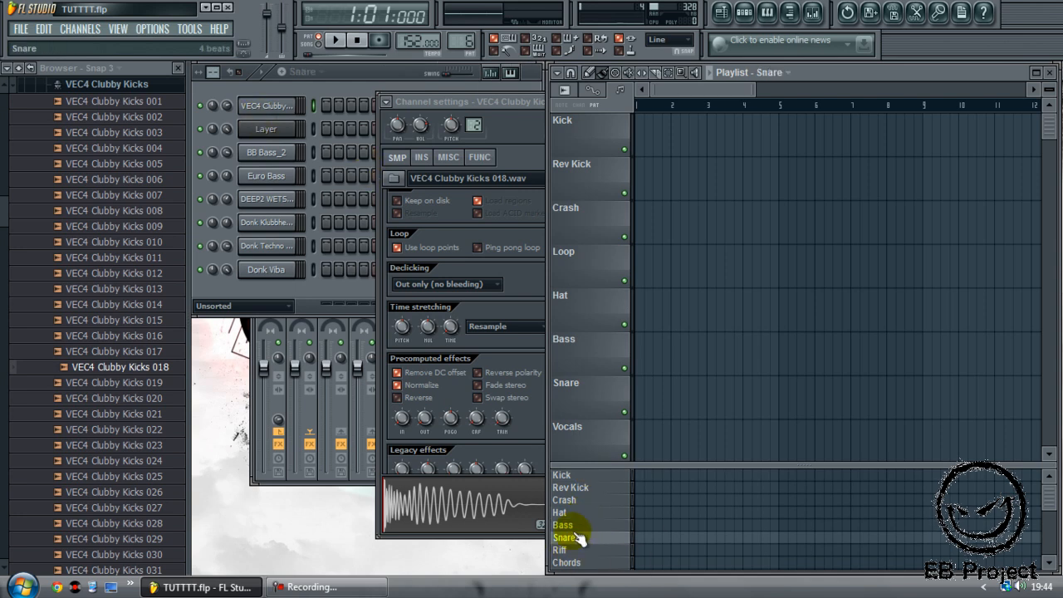
click(565, 525)
right_click(266, 129)
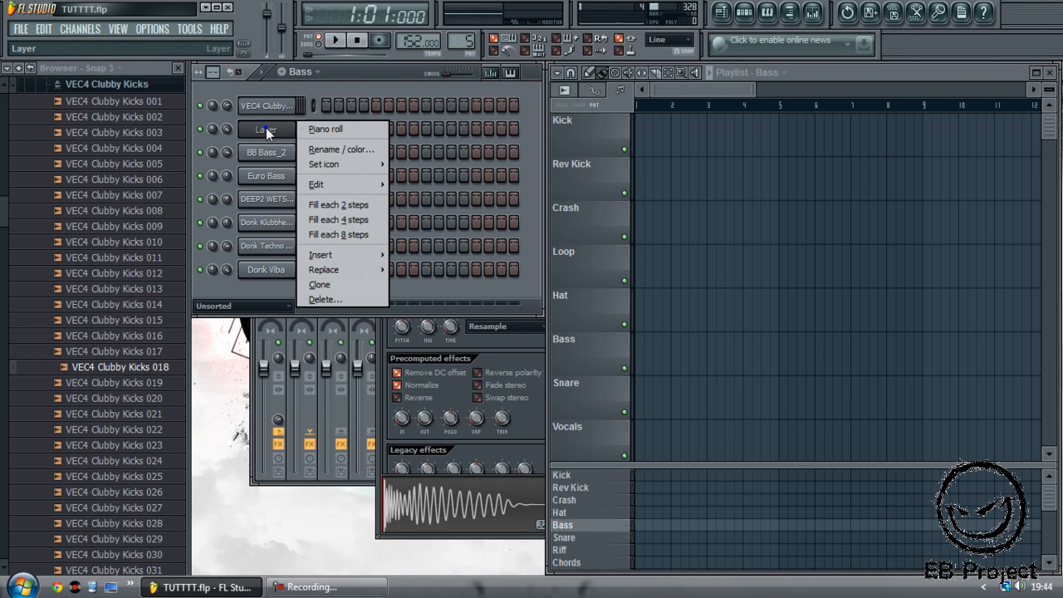
click(325, 129)
Place scattered trial notes, including F#5, F5, E5, D#5, D5 and A#4, over the first two bars of the Layer piano roll.
click(278, 235)
click(446, 260)
click(576, 272)
click(671, 285)
click(427, 334)
click(352, 248)
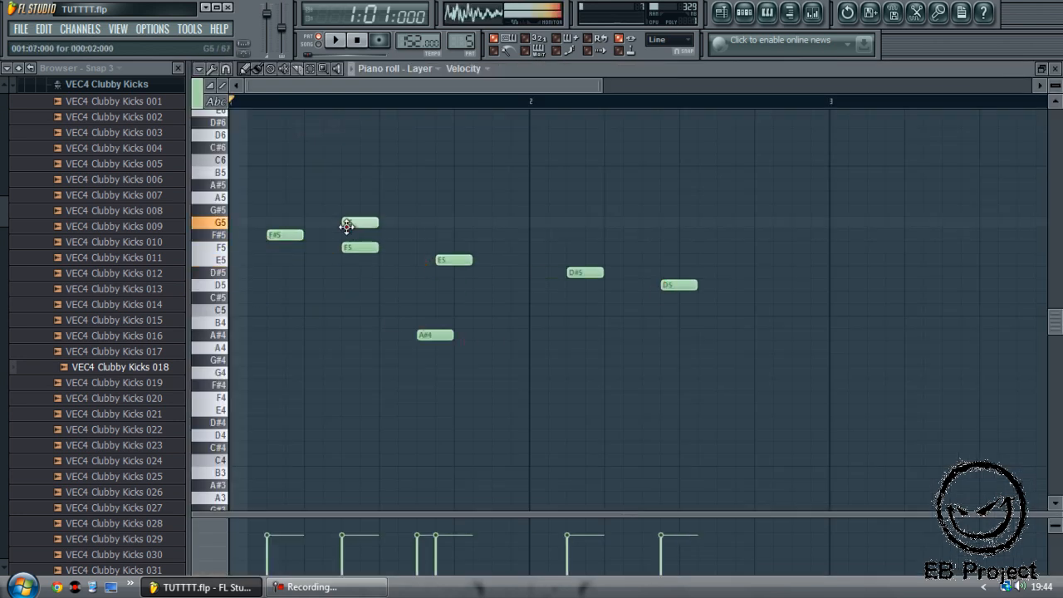
click(407, 209)
click(538, 209)
Delete all the trial notes from the Layer piano roll and close it.
right_click(679, 285)
right_click(585, 272)
right_click(453, 260)
right_click(436, 334)
right_click(546, 209)
right_click(415, 209)
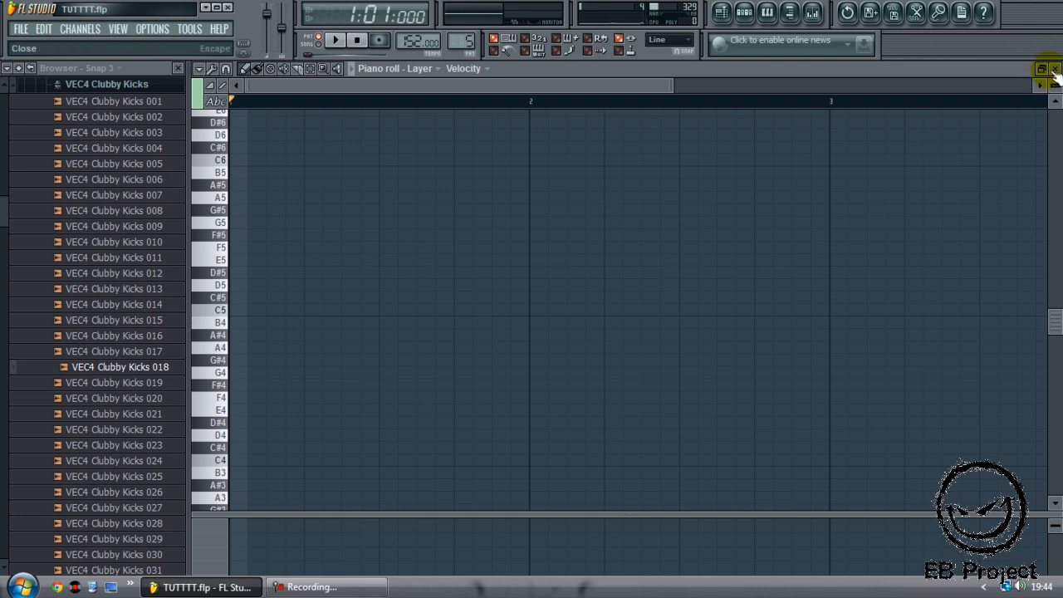
click(1055, 68)
Paint Bass and Kick pattern clips along the playlist's Loop track and clear them again.
drag(671, 285, 983, 255)
key(ctrl+z)
click(614, 475)
drag(660, 259, 954, 267)
right_click(1012, 264)
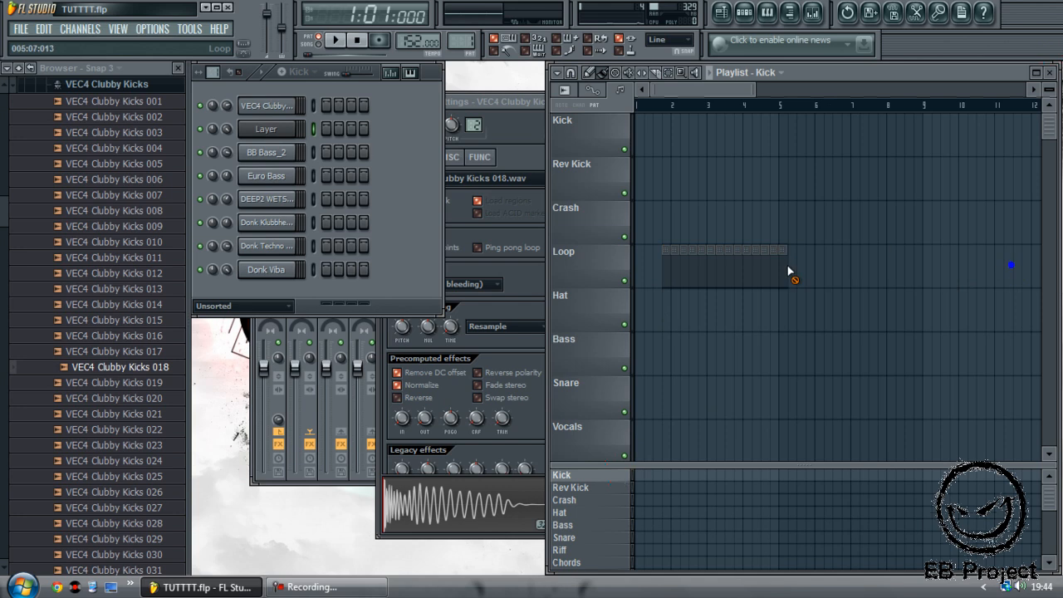
Give the kick channel a C5 note at the start of the Kick pattern and shorten it to two steps.
click(324, 104)
right_click(299, 105)
click(310, 105)
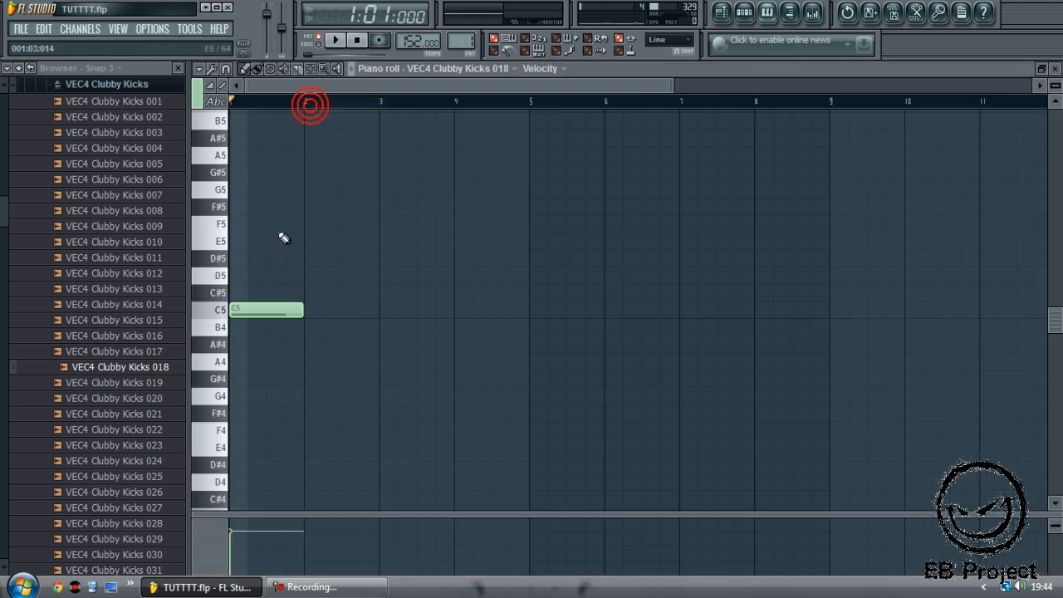
drag(302, 309, 266, 309)
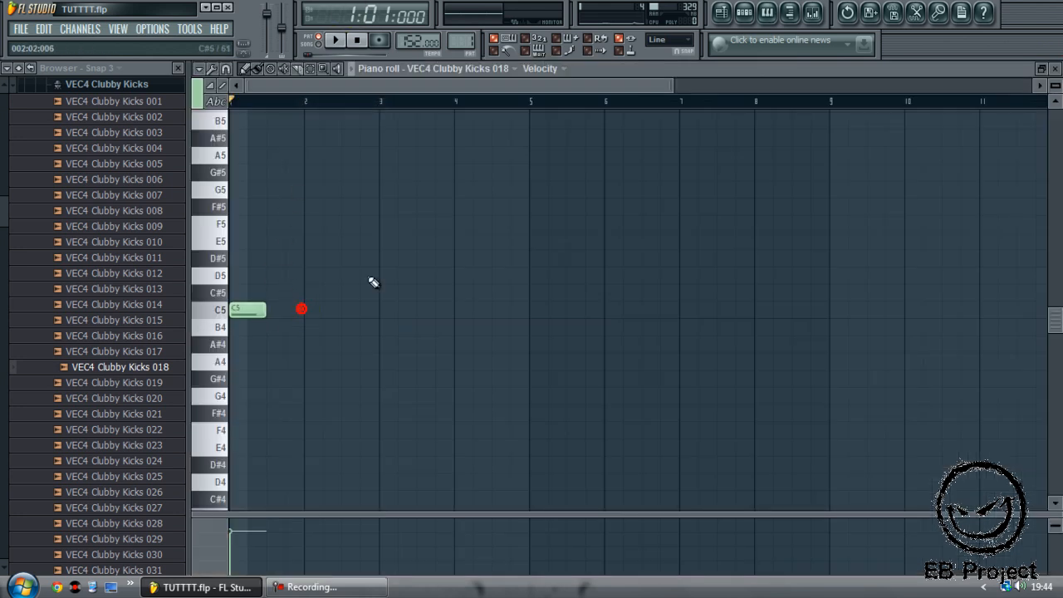
click(1056, 69)
Extend the Kick pattern to 16 steps, add C5 notes on beats 2 to 4, and paint it over eight bars of the Kick track.
click(266, 106)
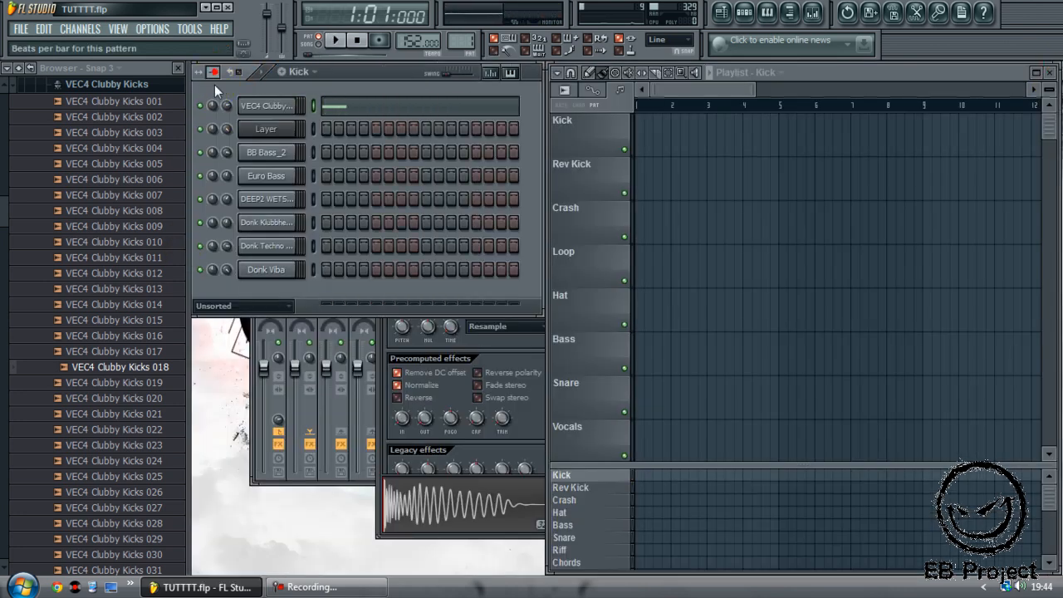
click(360, 105)
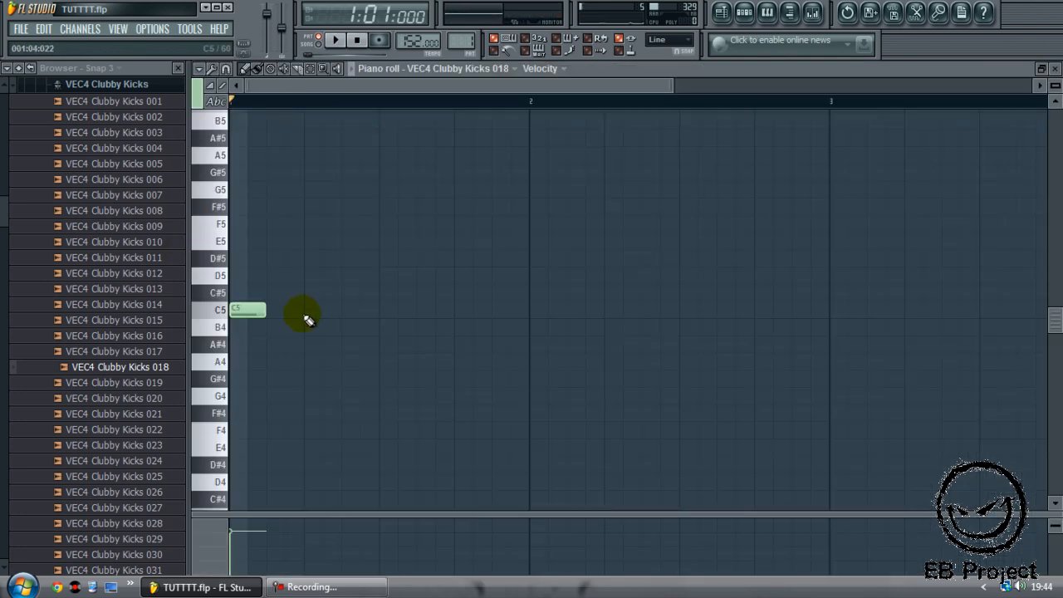
click(309, 316)
click(389, 311)
click(461, 312)
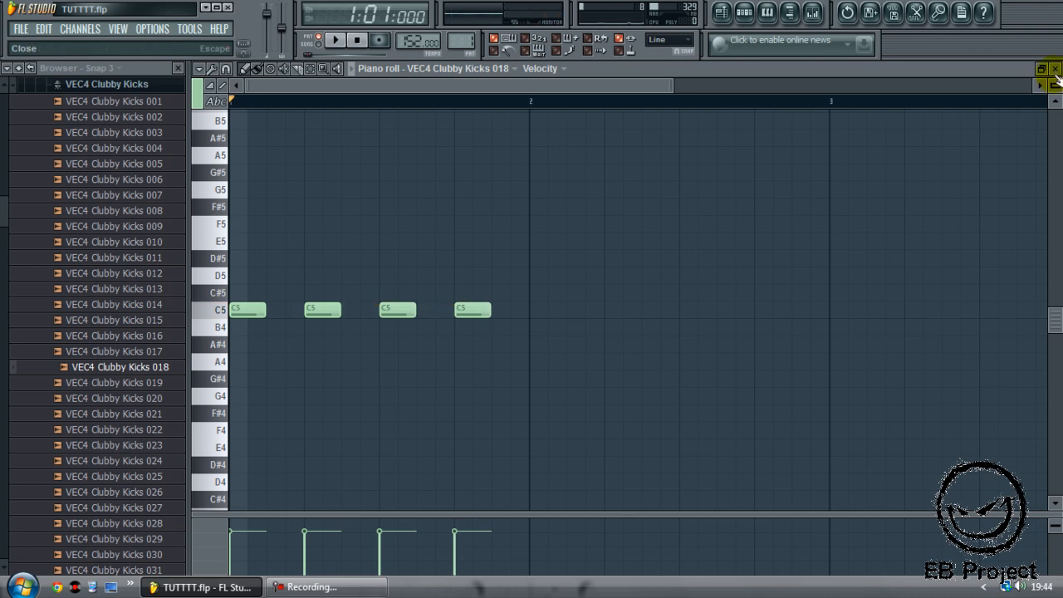
click(1055, 70)
drag(636, 140, 902, 146)
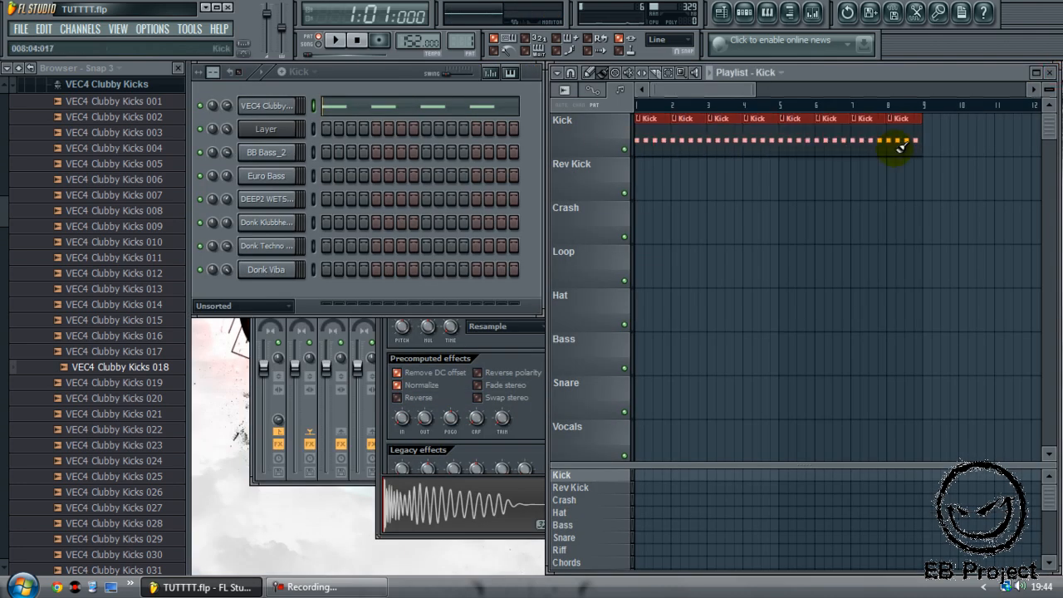
Erase the Kick track's clips and restore the Kick pattern to four steps with only its first note.
drag(977, 133, 597, 134)
click(353, 111)
drag(557, 313, 292, 311)
click(1055, 68)
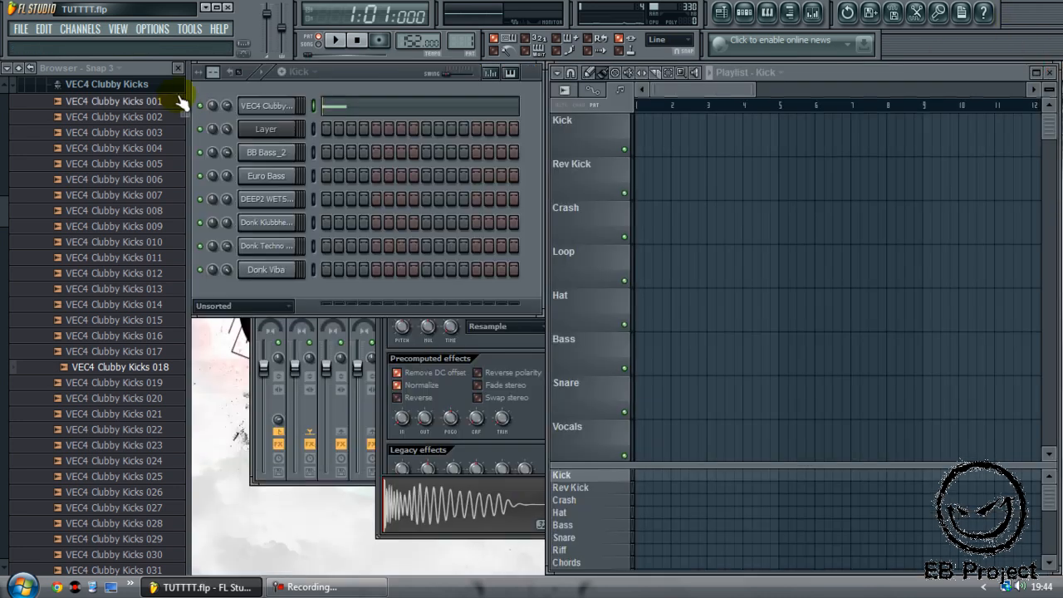
drag(214, 72, 219, 42)
Paint the one-beat Kick pattern continuously along the playlist's Kick track from bar 1 to beyond bar 12.
drag(647, 121, 878, 150)
drag(651, 159, 605, 161)
click(794, 150)
drag(739, 92, 788, 102)
drag(732, 142, 993, 140)
drag(801, 90, 614, 99)
Play the kick arrangement from the start of the playlist and stop it.
click(637, 105)
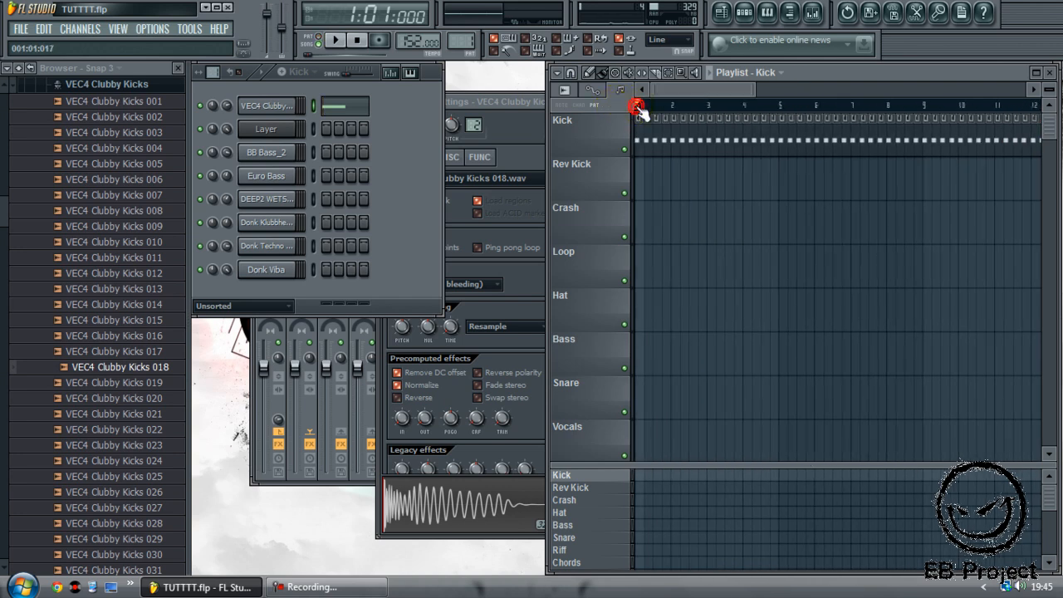
key(space)
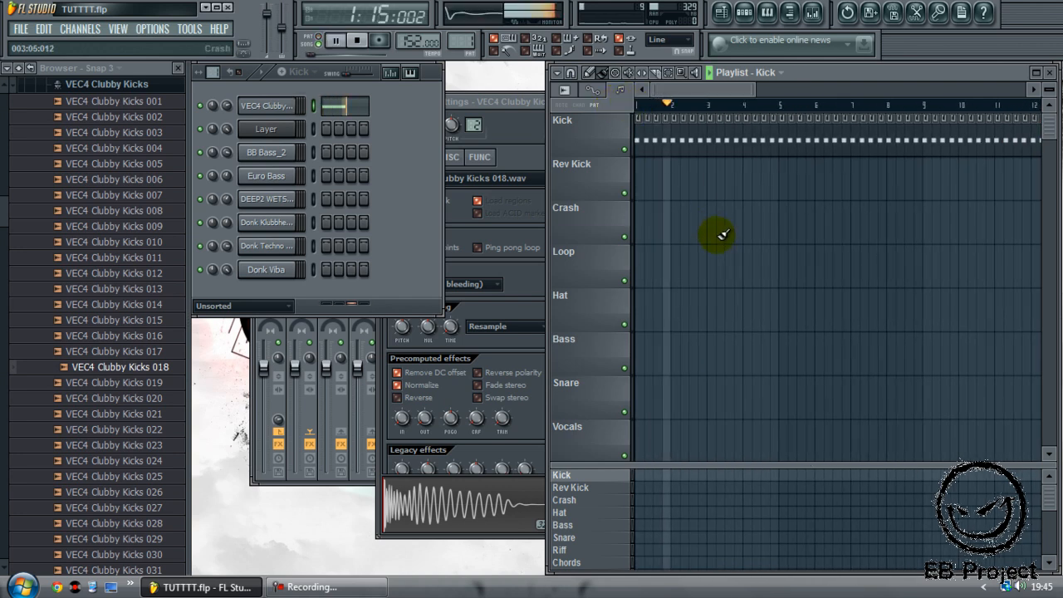
key(space)
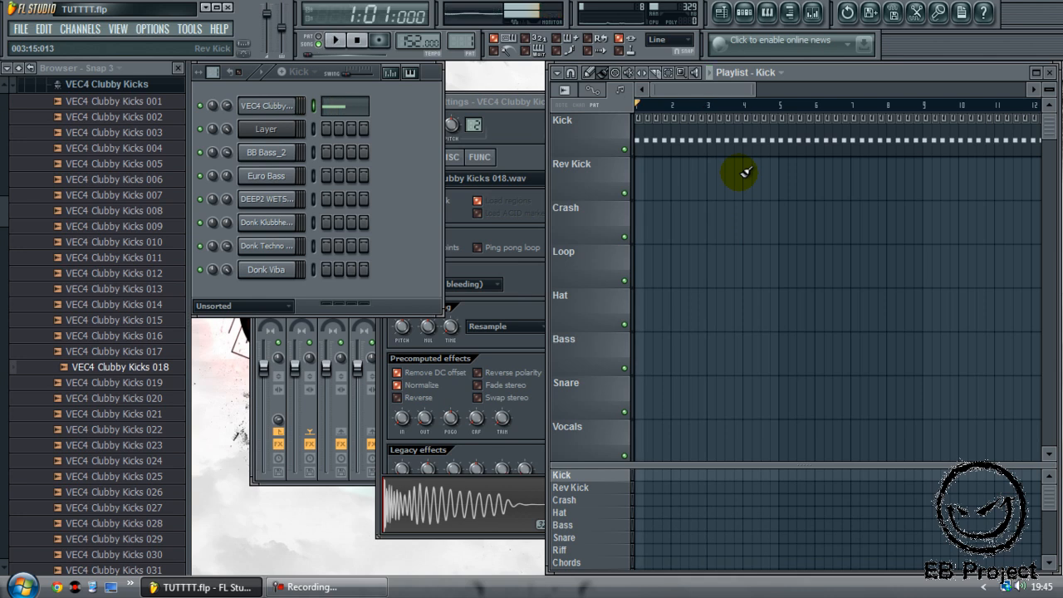
Compare the kick with and without Fruity Parametric EQ 2 on the Kick mixer track during playback, leaving the effect enabled.
click(813, 12)
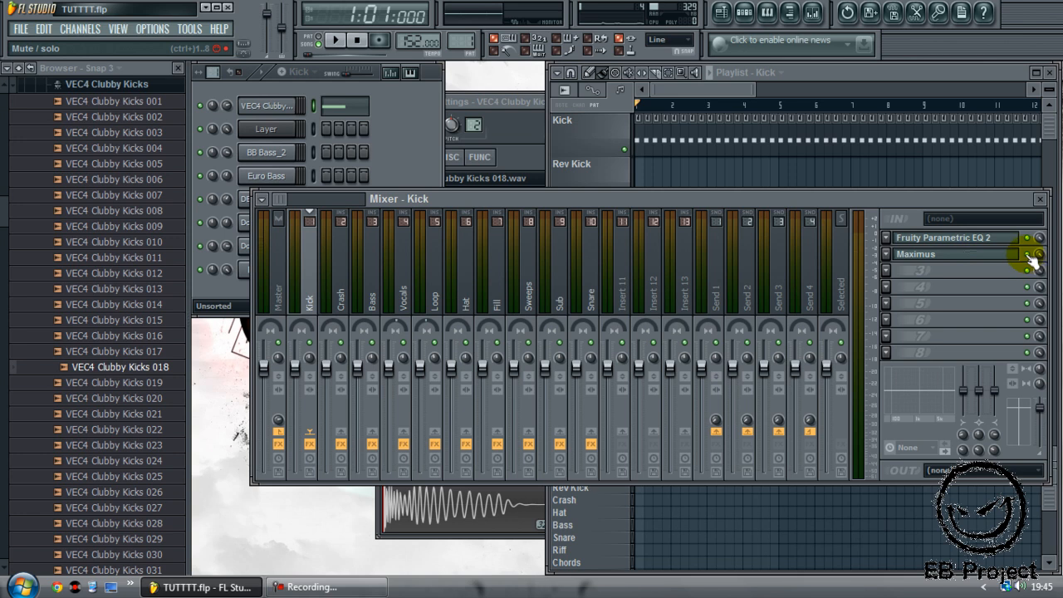
click(993, 239)
click(997, 241)
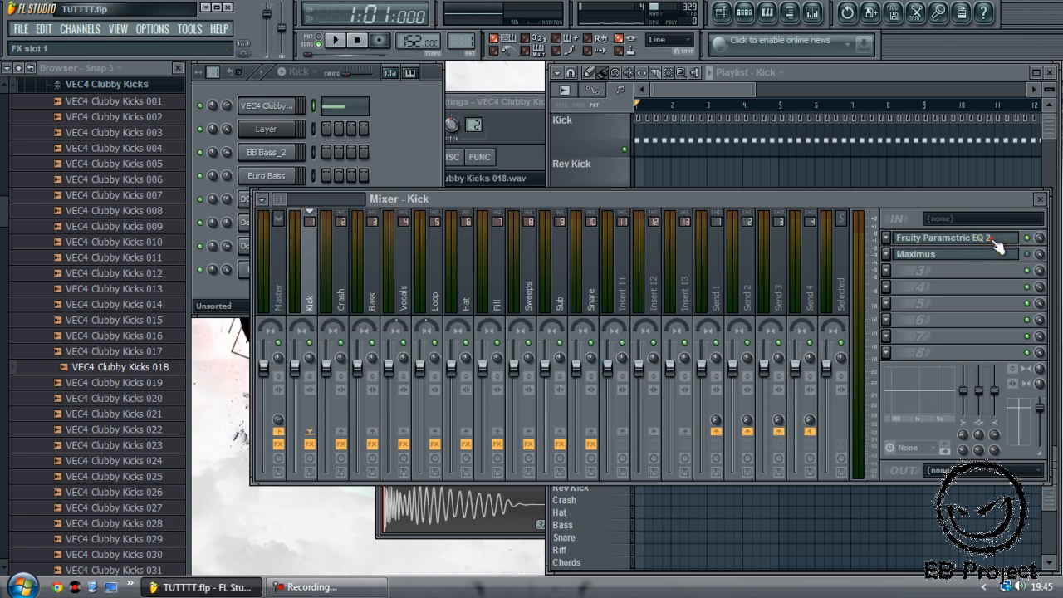
key(space)
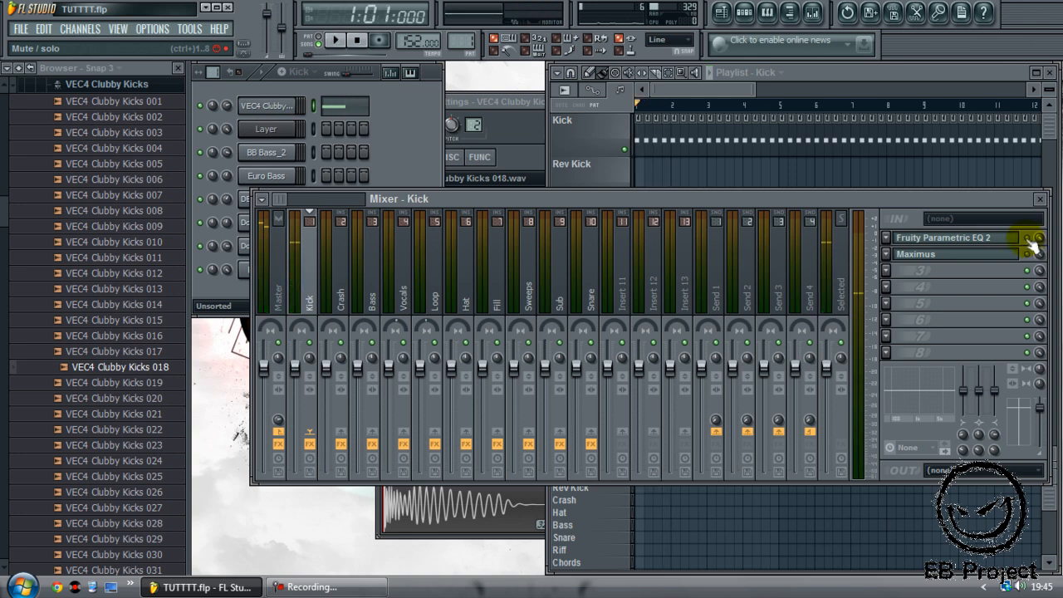
click(1029, 238)
click(1029, 238)
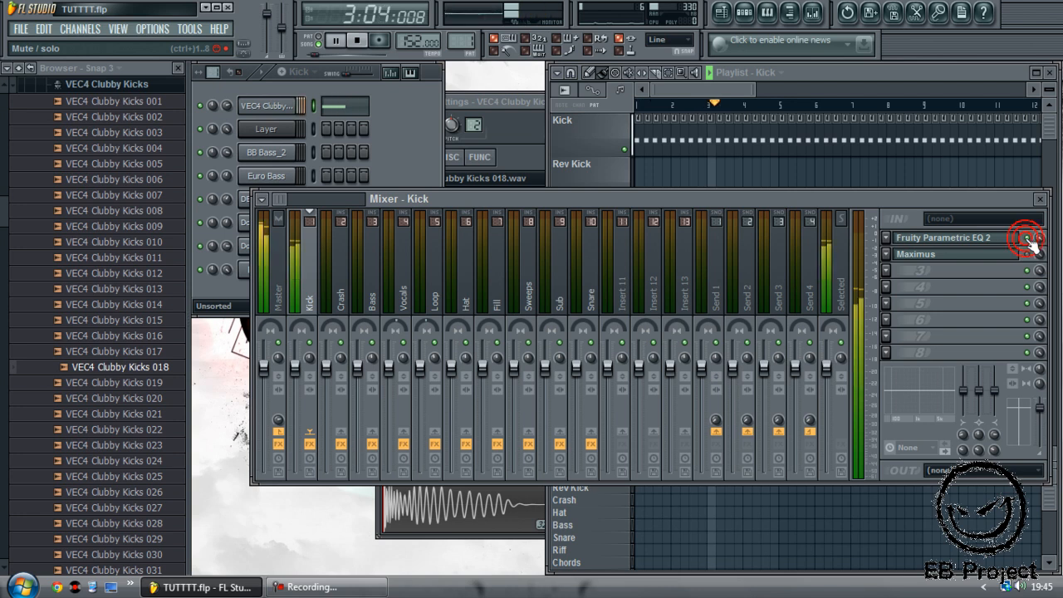
click(1030, 239)
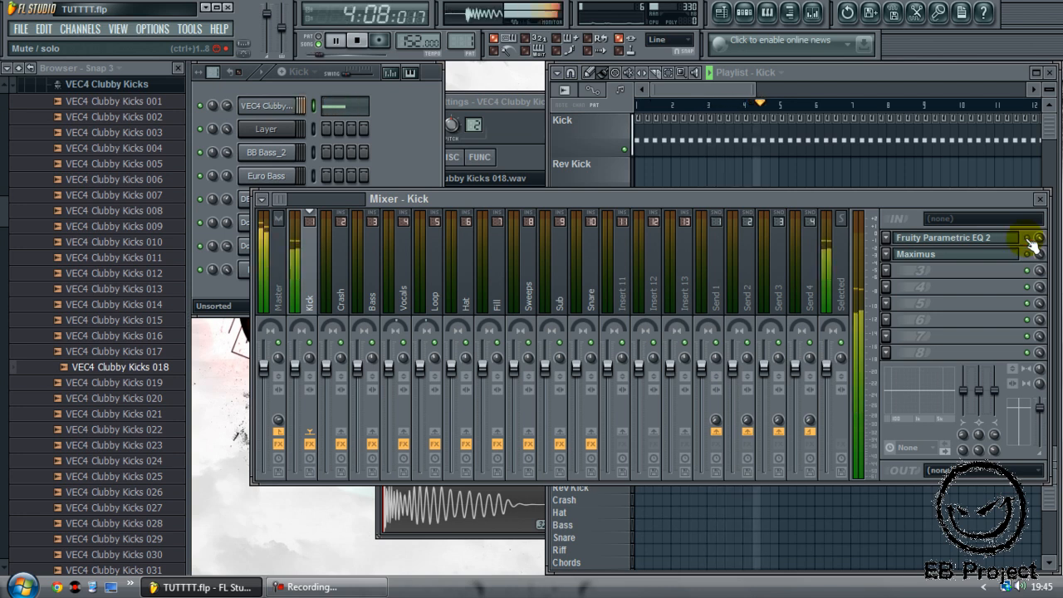
click(1029, 238)
key(space)
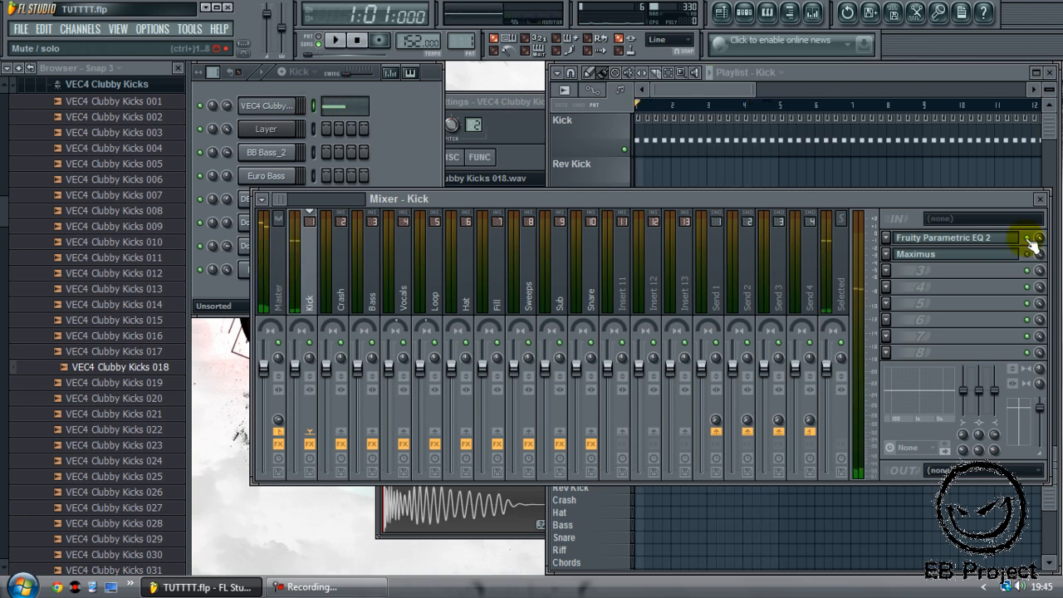
Compare the kick with and without Maximus on the Kick mixer track during playback, leaving the effect enabled.
key(space)
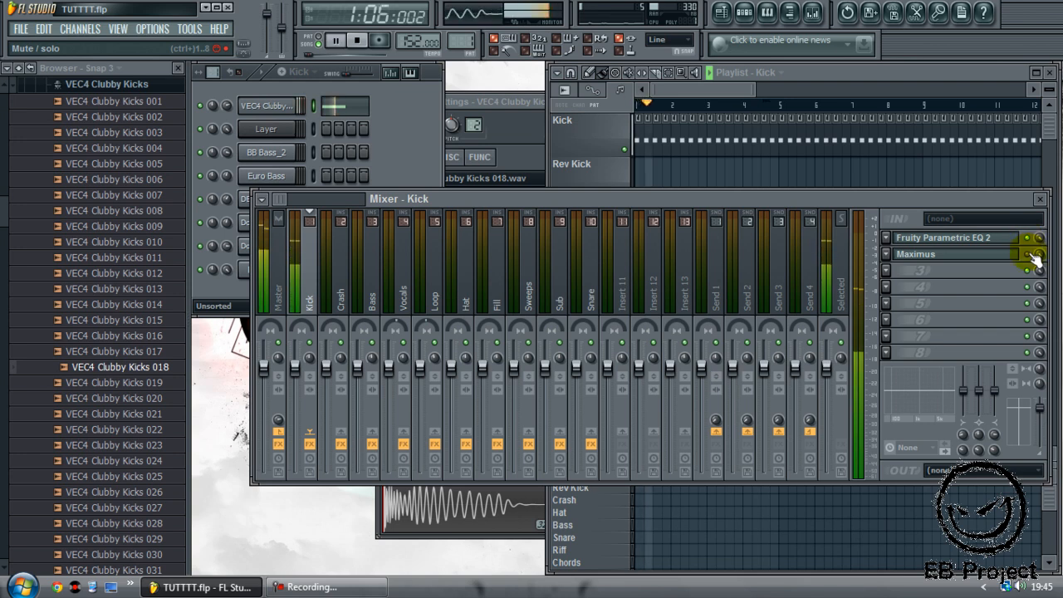
click(1030, 254)
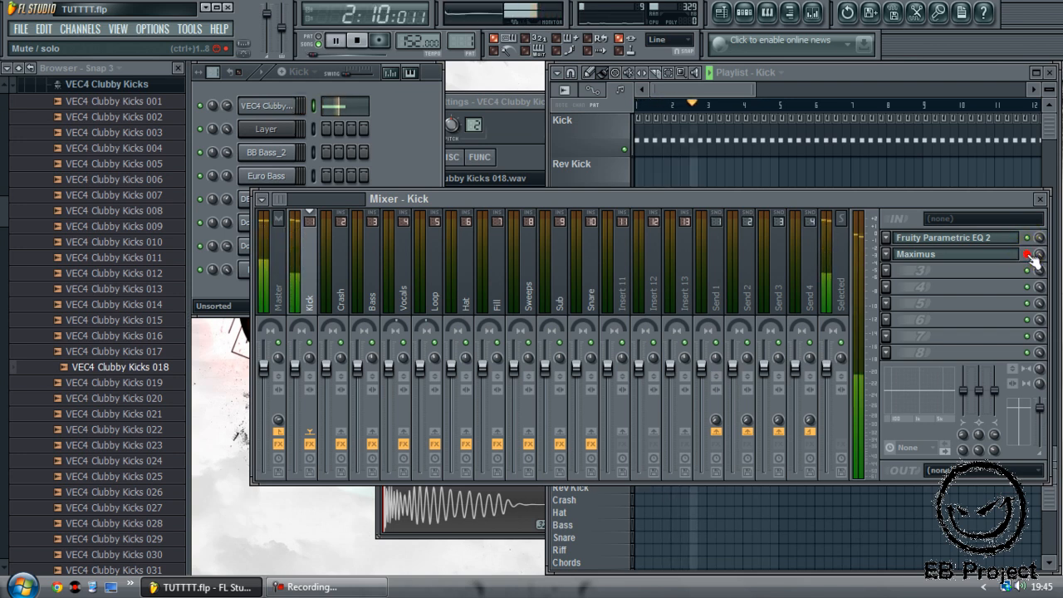
click(1030, 254)
key(space)
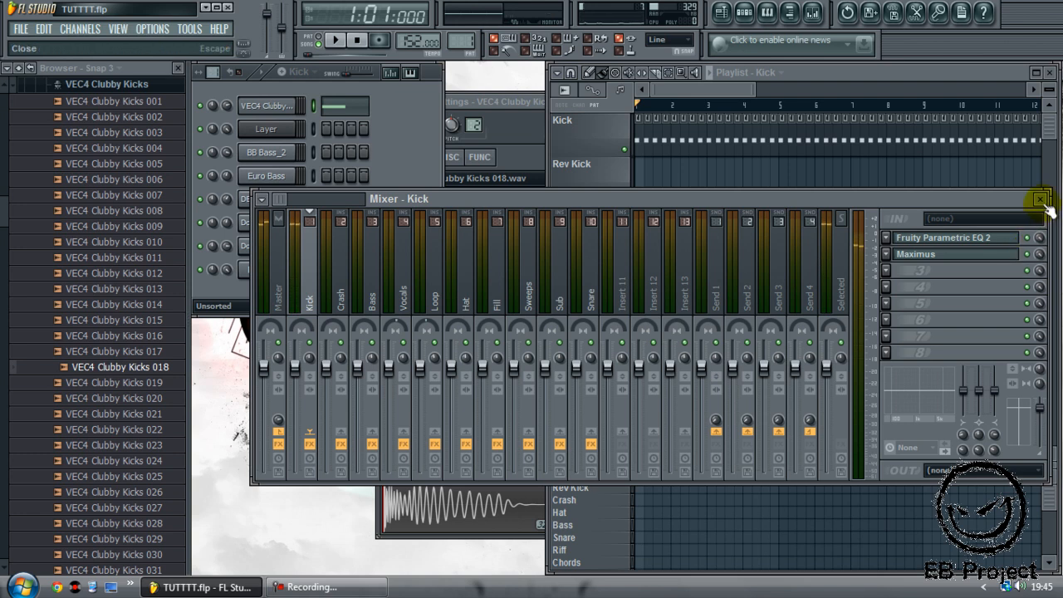
Inspect the Fruity Parametric EQ 2 curve on the Crash mixer track, and close the EQ and the mixer.
click(344, 279)
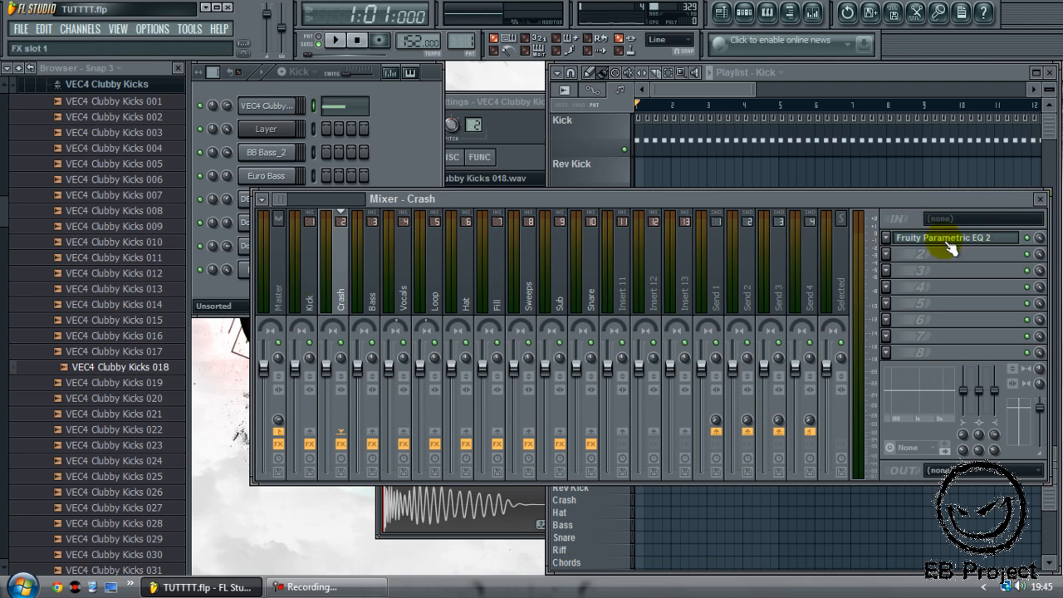
click(995, 239)
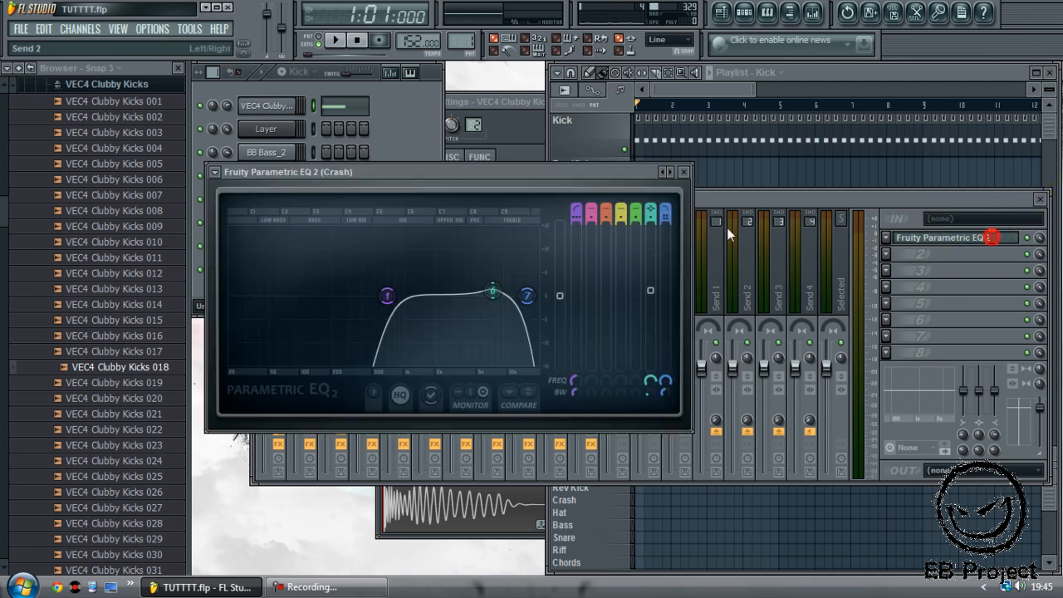
click(683, 172)
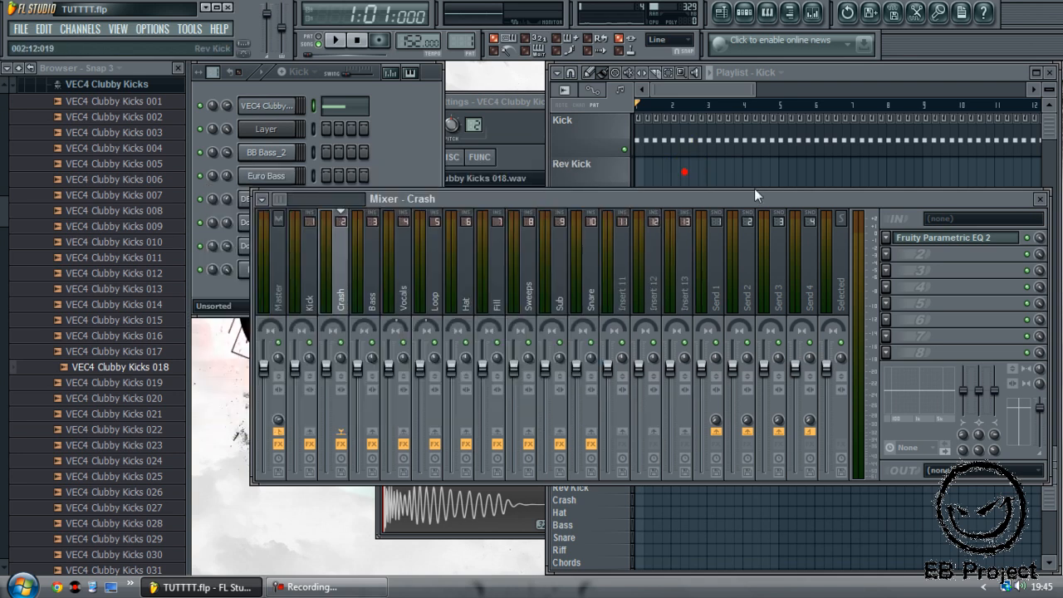
click(1045, 200)
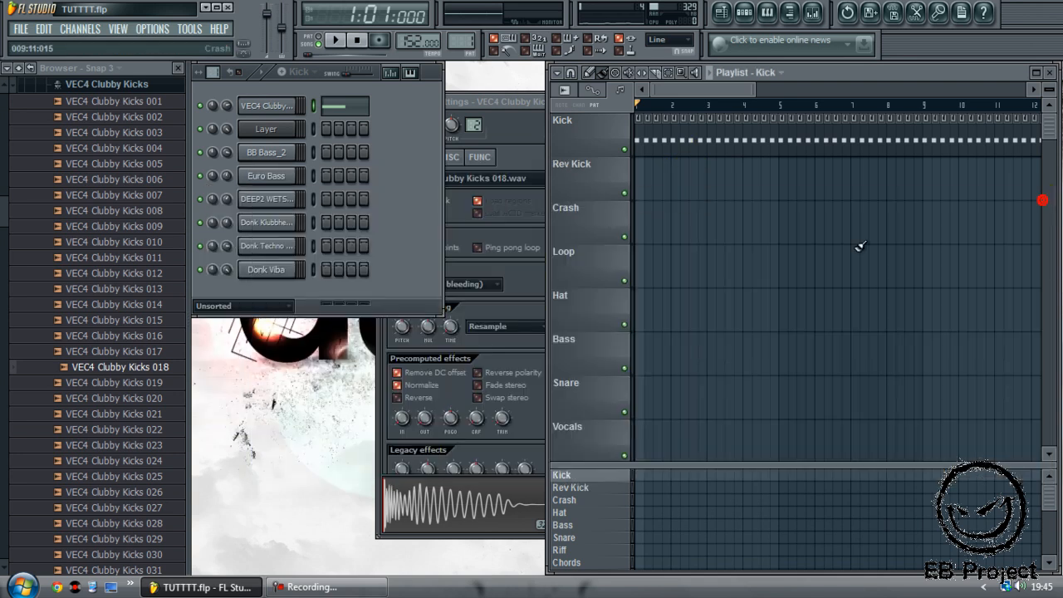
Select the Crash pattern and browse to the VEC1 Crash samples under VEC1 Cymbals in Essential Clubsounds Vol.1.
click(582, 488)
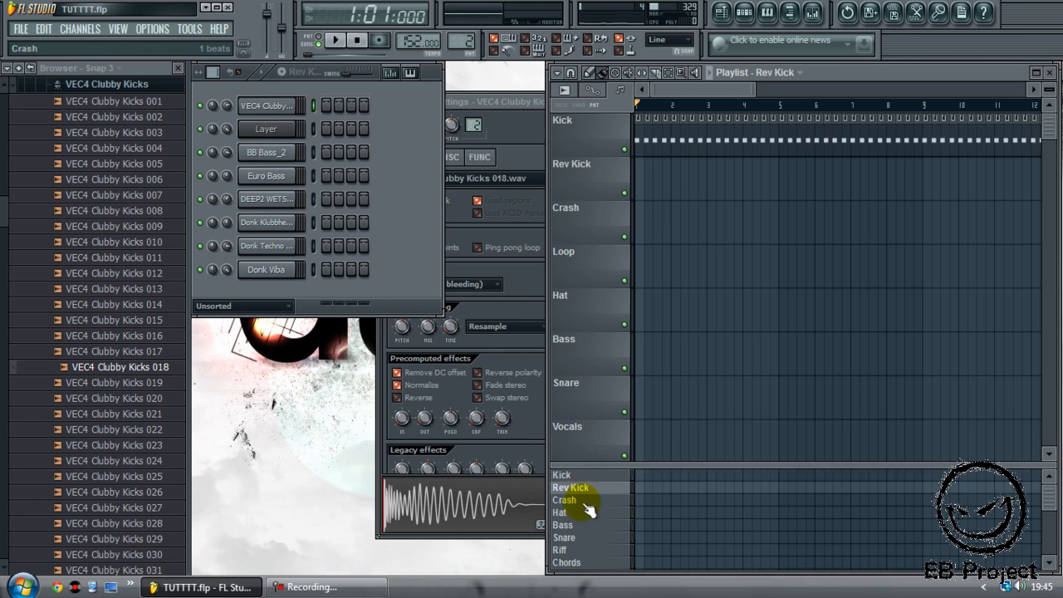
click(581, 501)
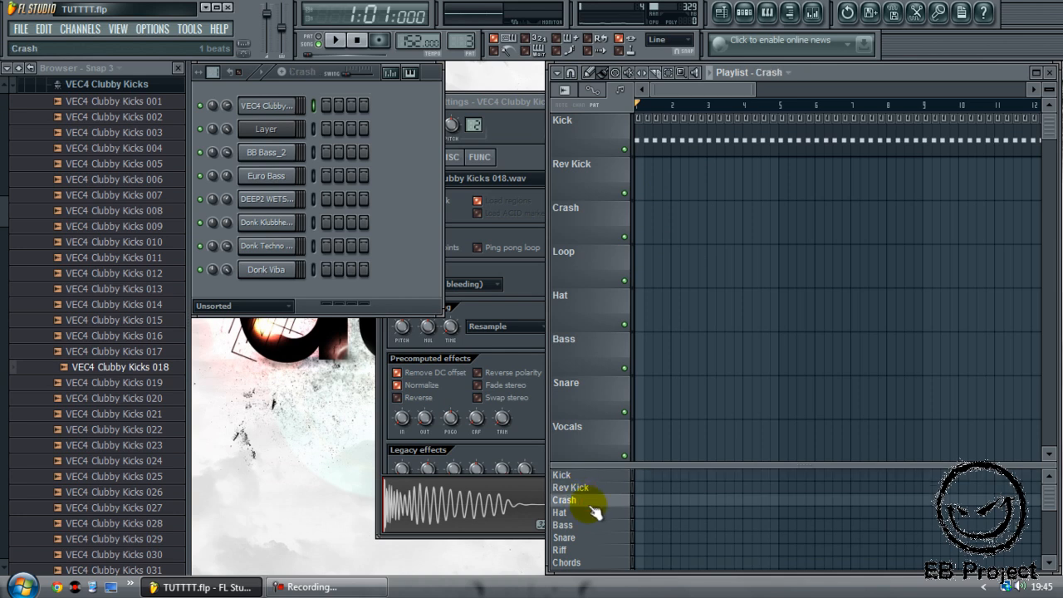
click(117, 84)
click(108, 283)
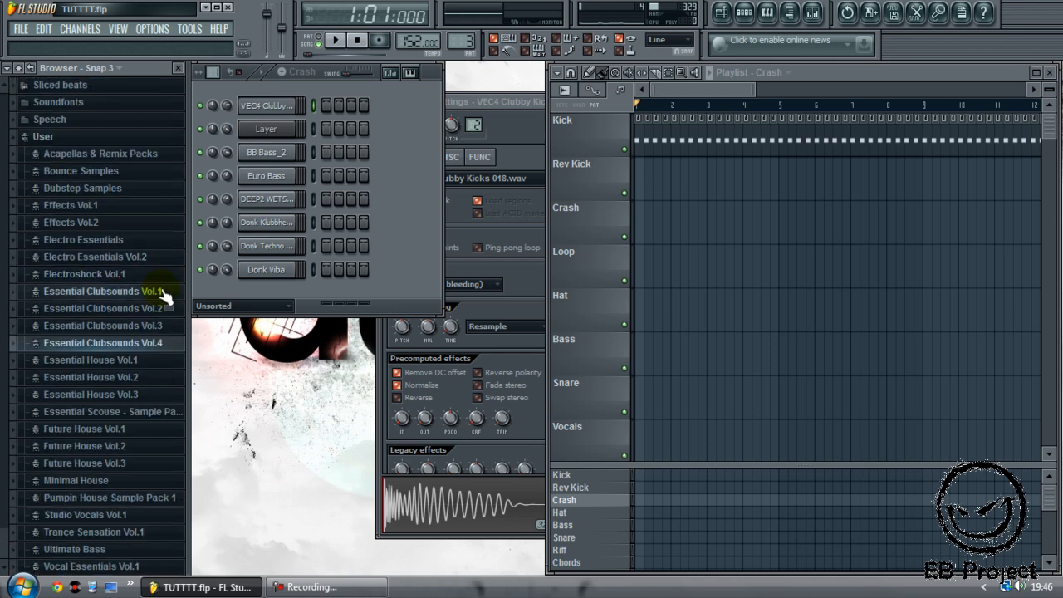
click(156, 289)
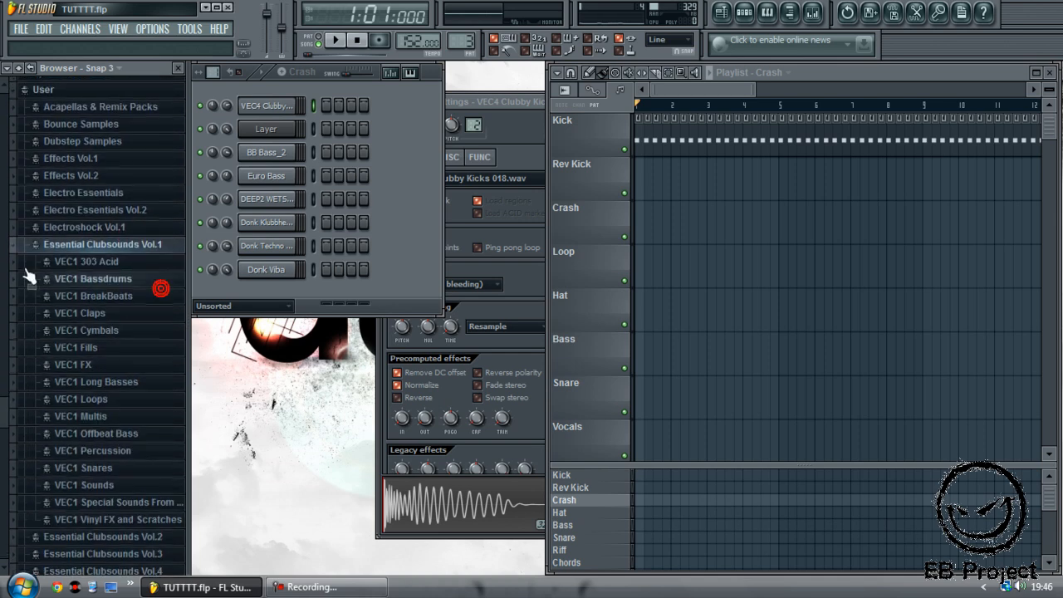
click(134, 330)
click(130, 309)
click(101, 138)
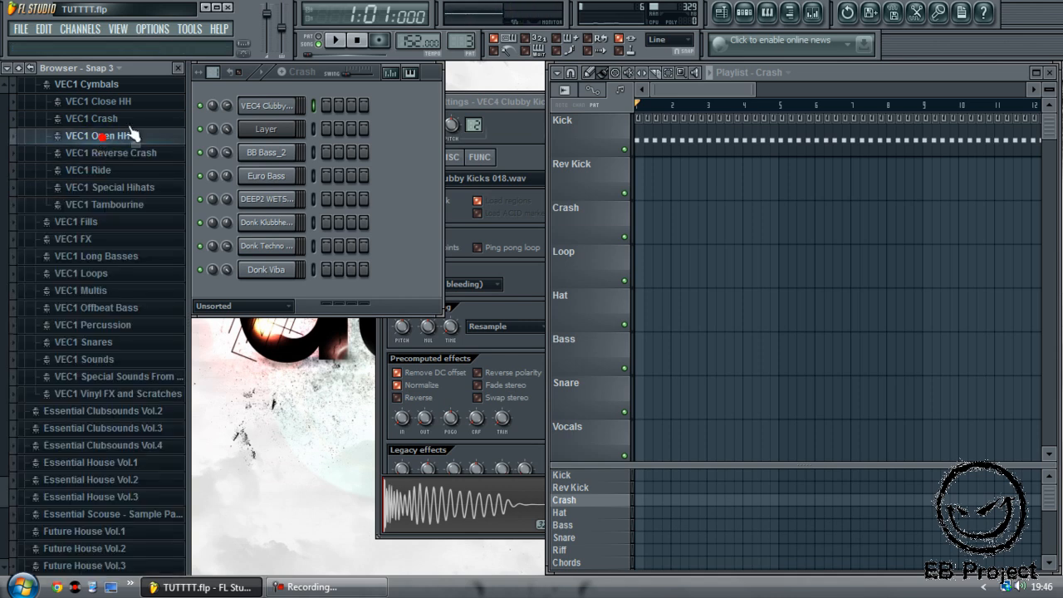
click(125, 118)
Audition the VEC1 Cymbals CR 010 and CR 011 samples and load CR 011 into a new channel above the Layer channel.
click(121, 242)
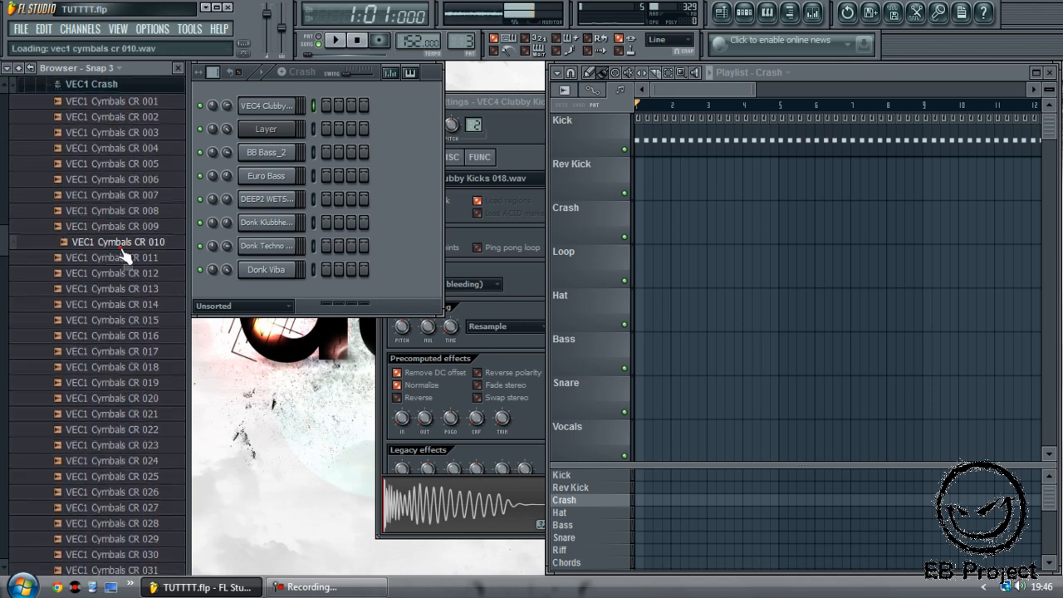
click(124, 259)
drag(129, 264, 274, 106)
drag(147, 259, 261, 124)
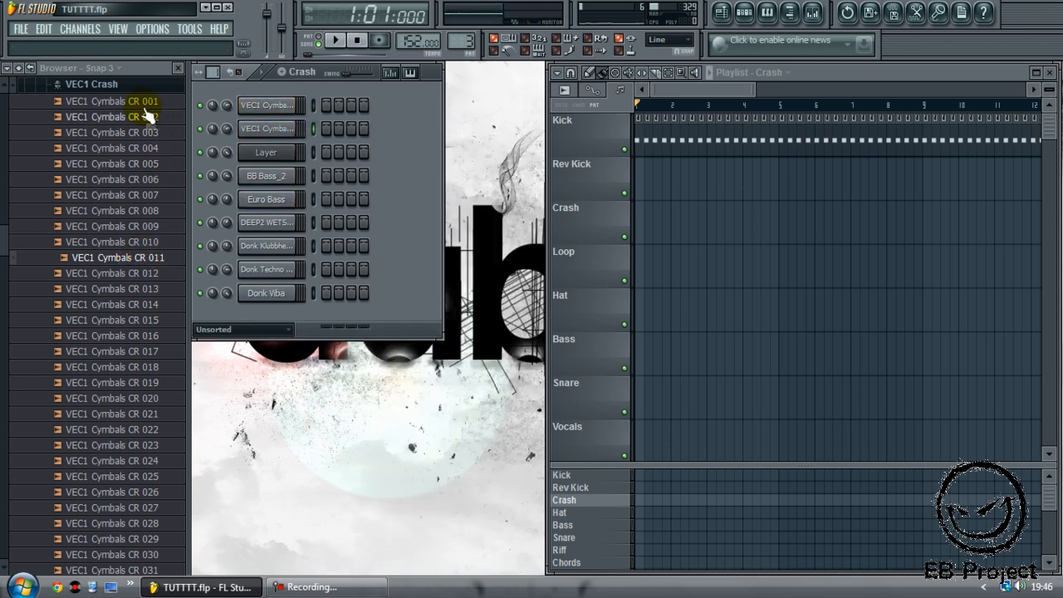
Load VEC4 Clubby Kicks 018 from Essential Clubsounds Vol.4 back into the first channel and collapse the sample folder.
click(95, 84)
scroll(133, 216, up, 2)
click(129, 239)
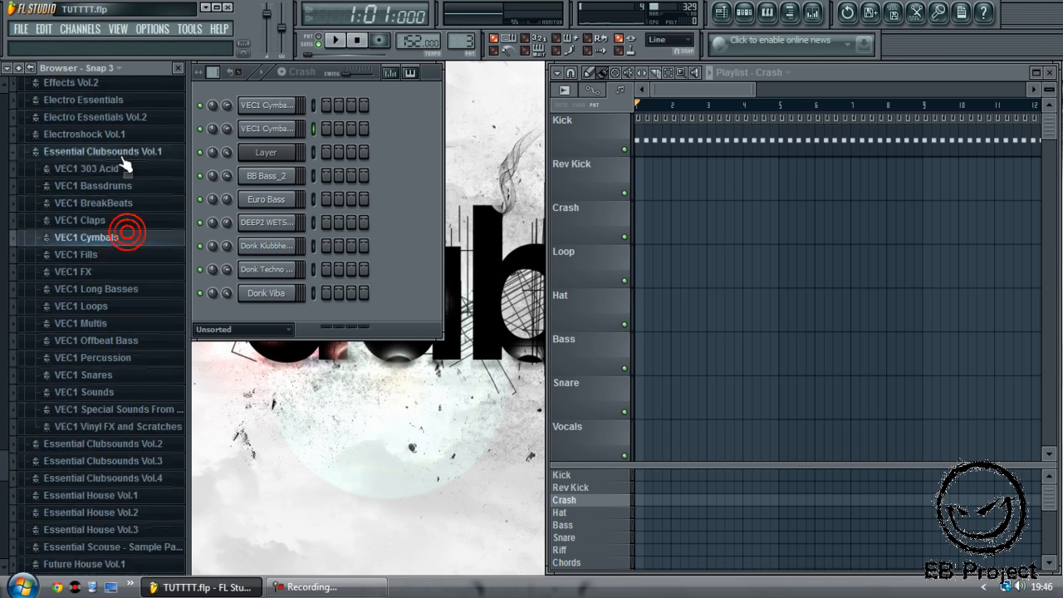
click(124, 151)
click(150, 344)
scroll(148, 366, down, 1)
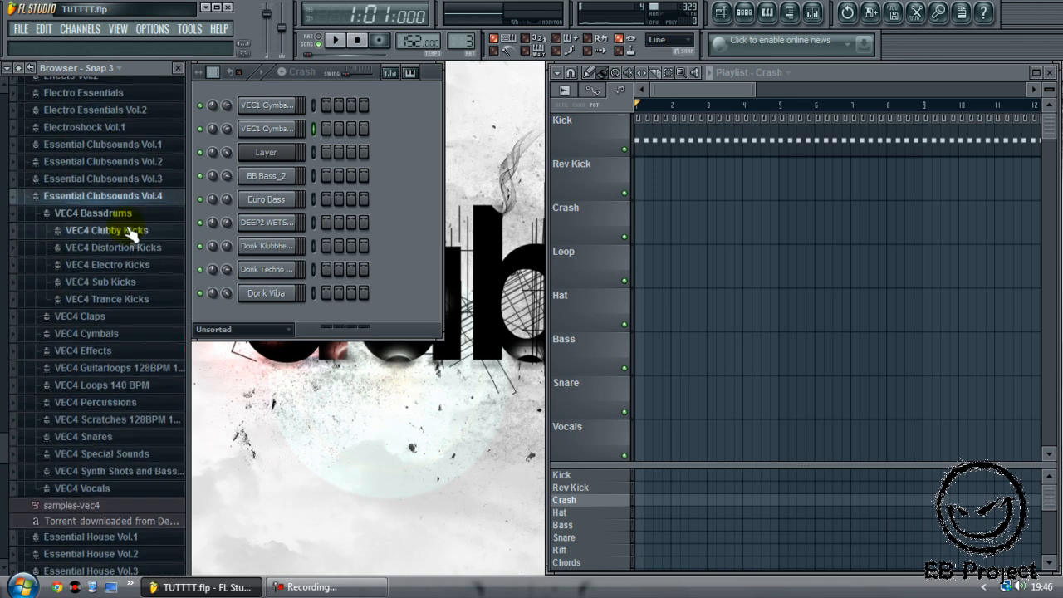
click(136, 238)
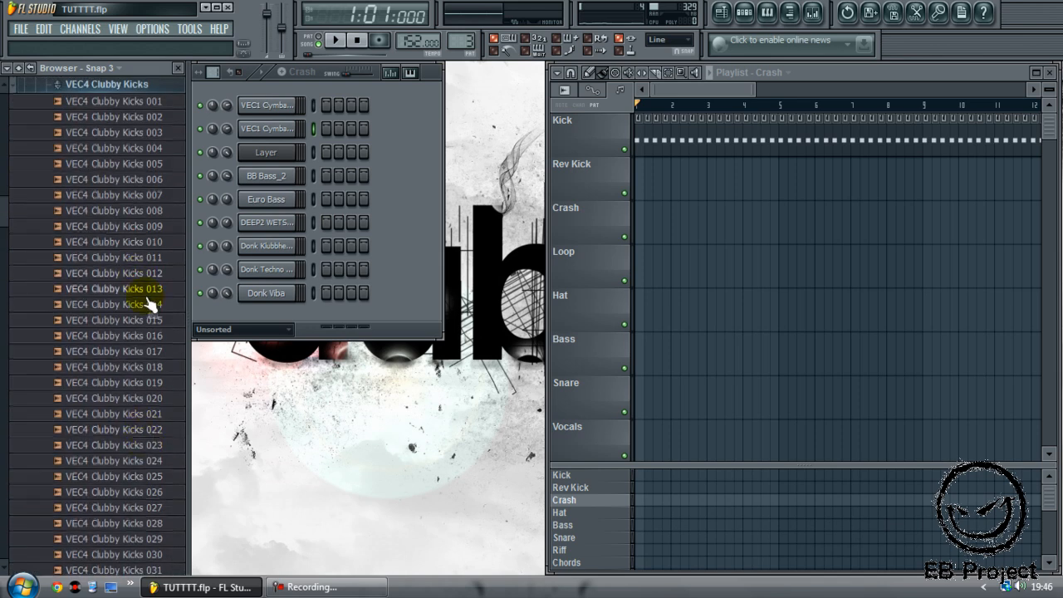
drag(174, 382, 266, 105)
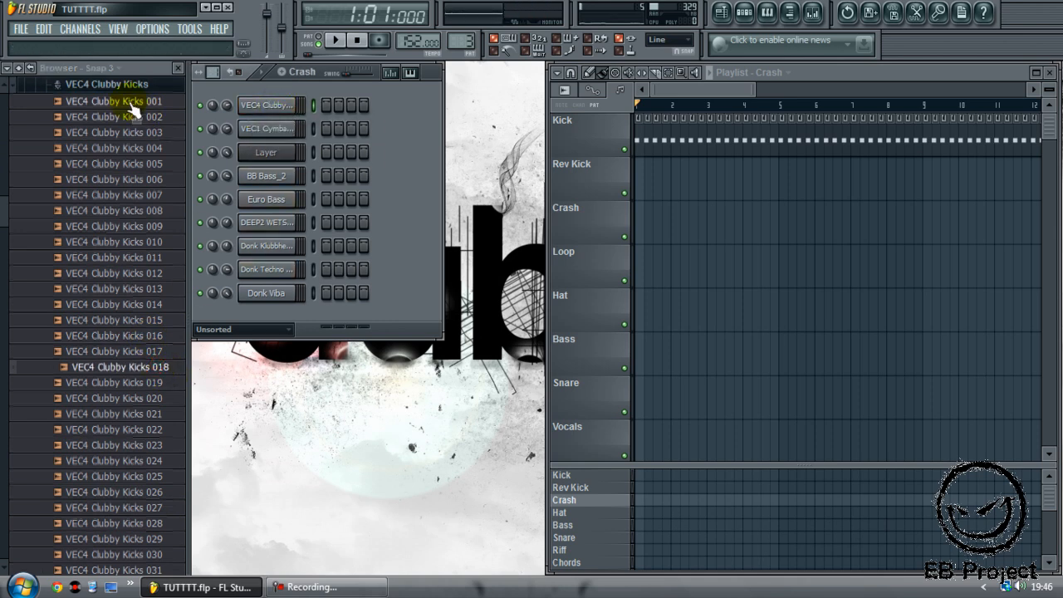
click(121, 86)
Rename the VEC4 Clubby Kicks channel as Kick.
right_click(278, 105)
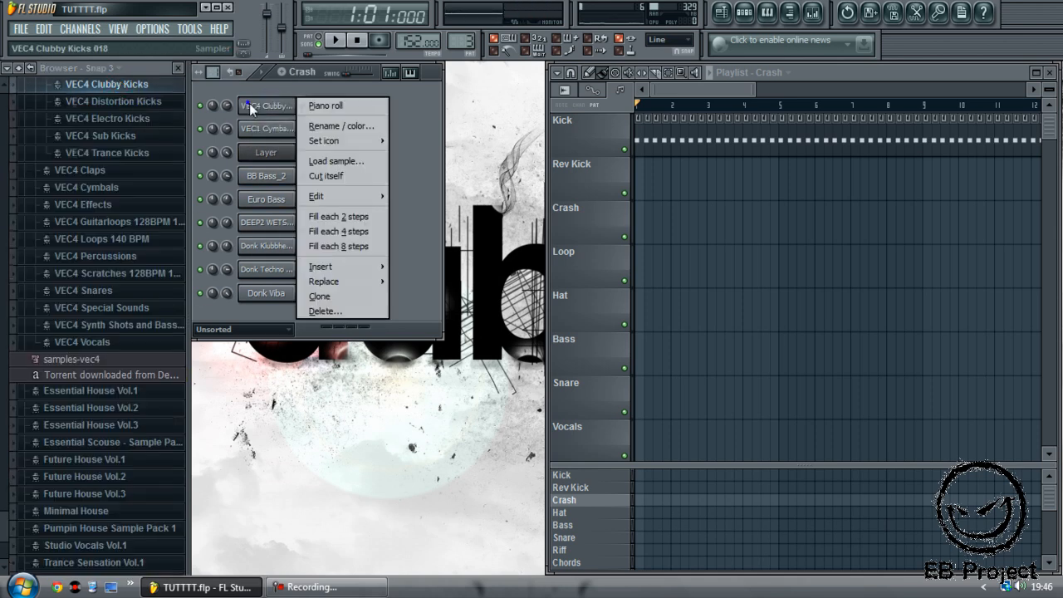
click(335, 126)
text(C)
text(ick)
key(Return)
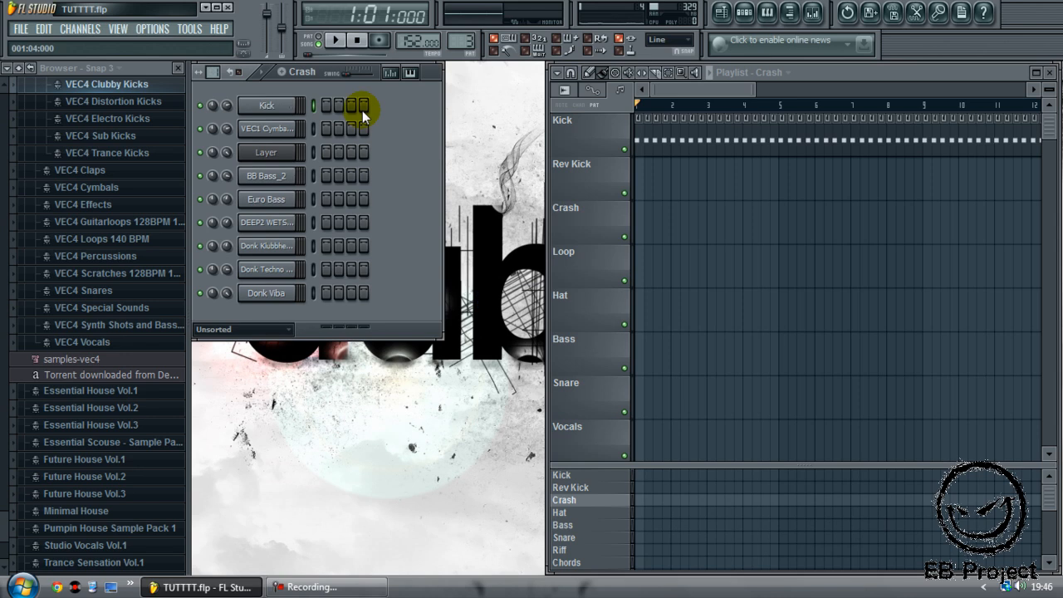
Rename the VEC1 Cymbals channel as Crash.
right_click(290, 127)
click(328, 151)
text(Crash)
key(Return)
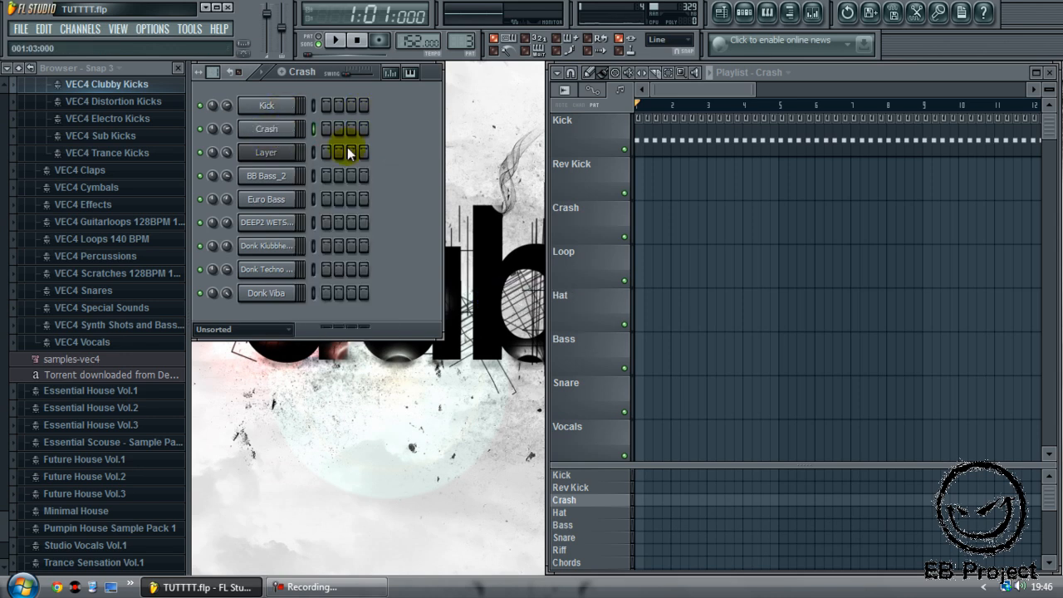
Rename the Layer channel as Bass Layer.
right_click(275, 152)
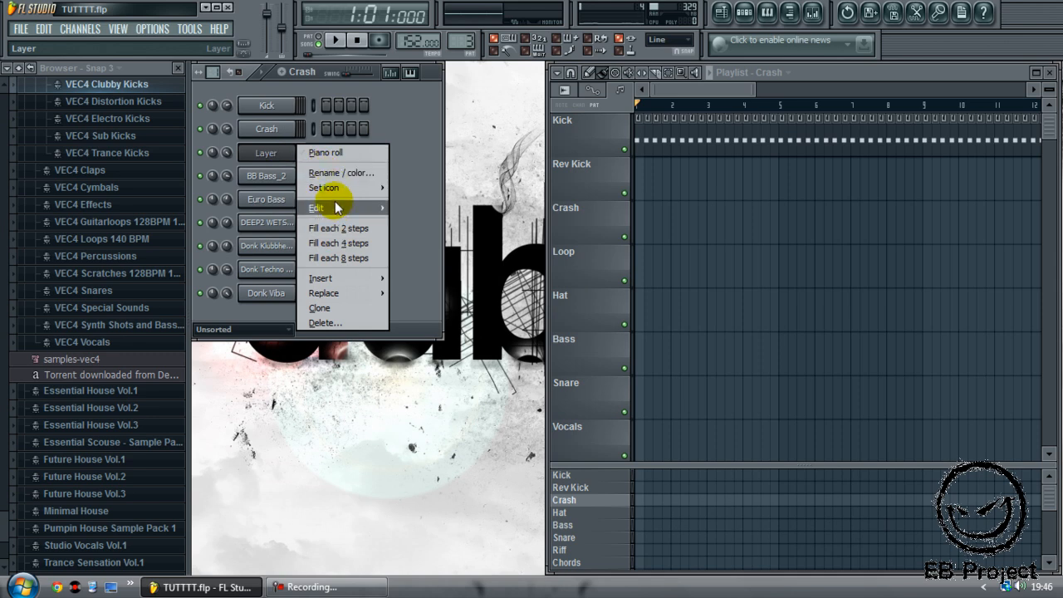
click(339, 173)
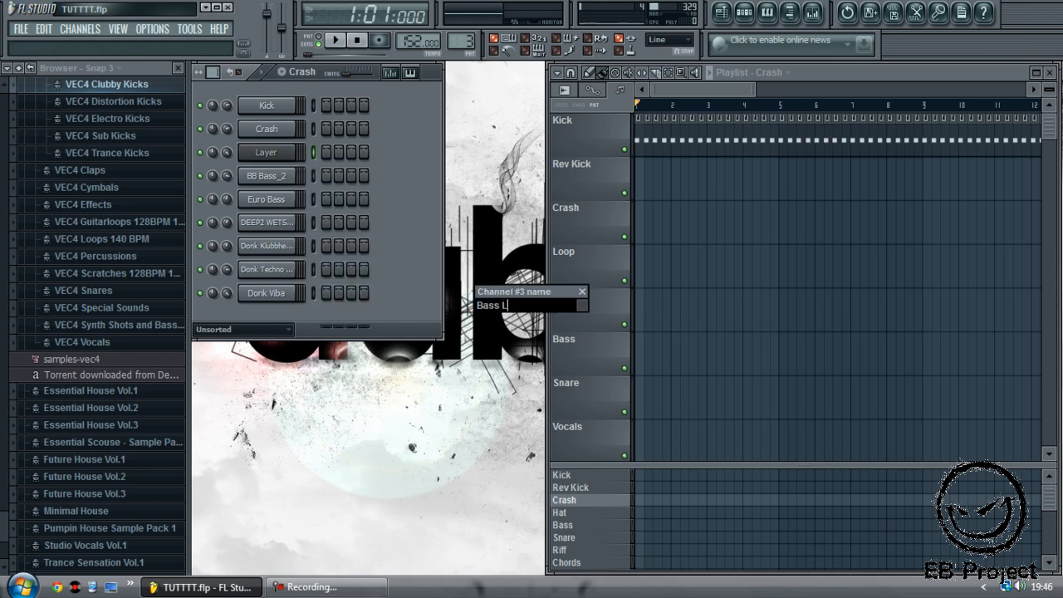
key(Return)
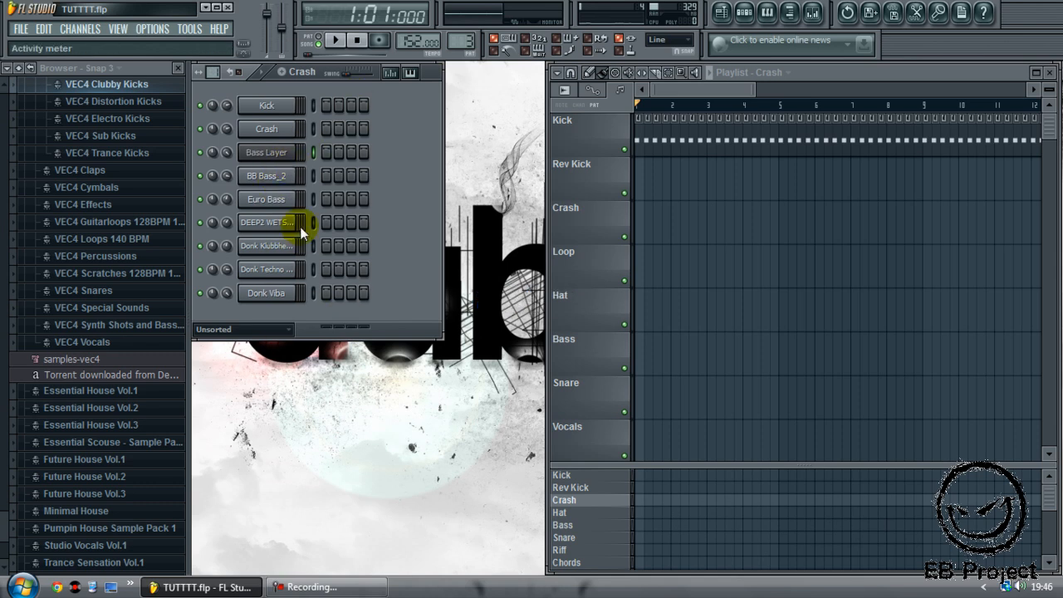
Enable the Crash channel's first step and place Crash clips at bars 1, 9, 13, 14, 15, mid-15, every beat of 16, and 17.
click(326, 129)
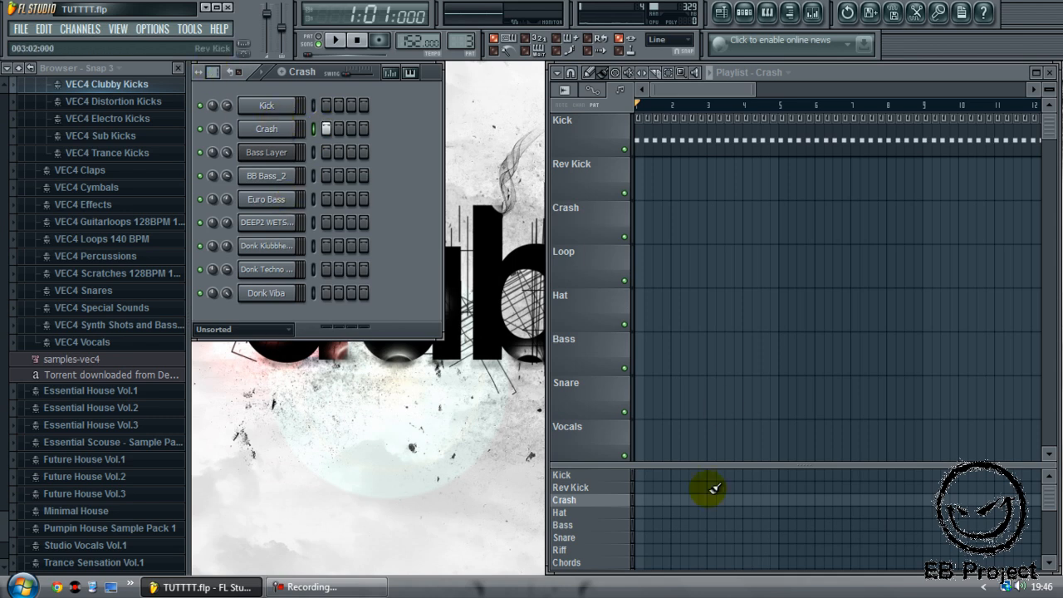
click(645, 219)
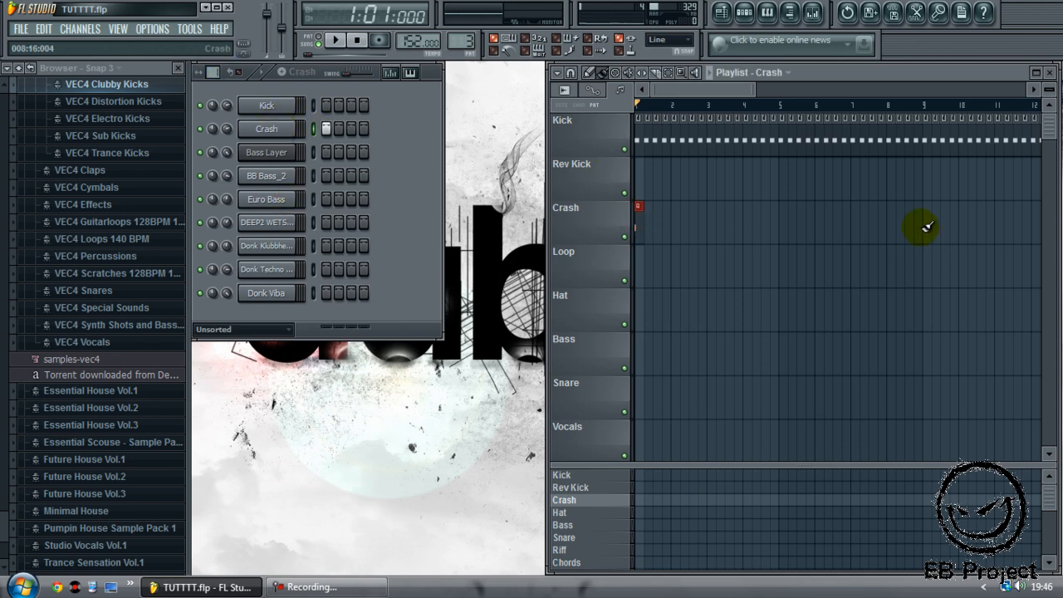
drag(694, 83, 776, 100)
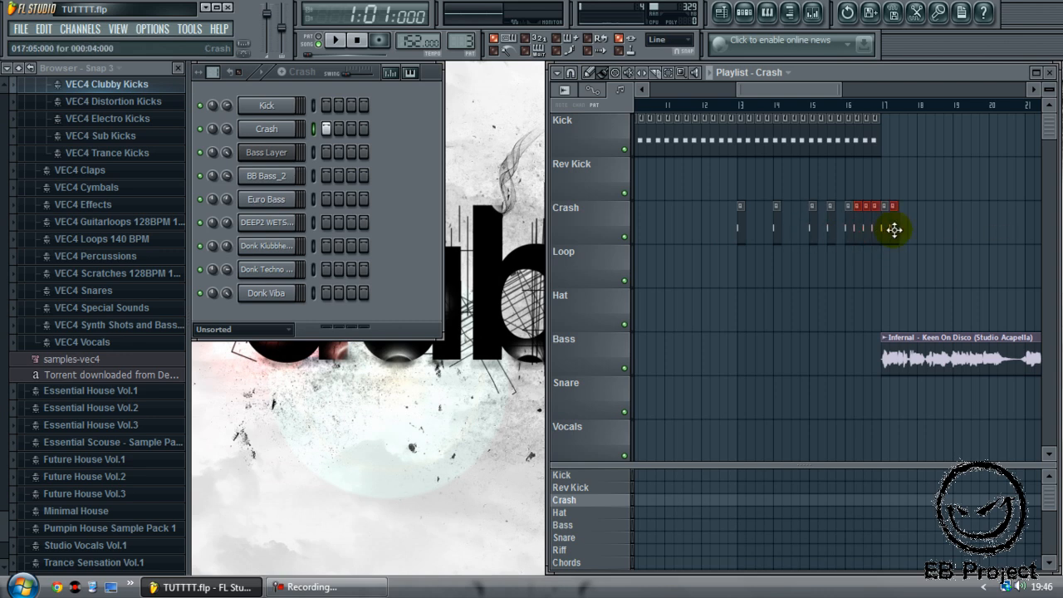
Play the arrangement from just before bar 13 and lower the Crash mixer track's volume.
click(729, 110)
key(space)
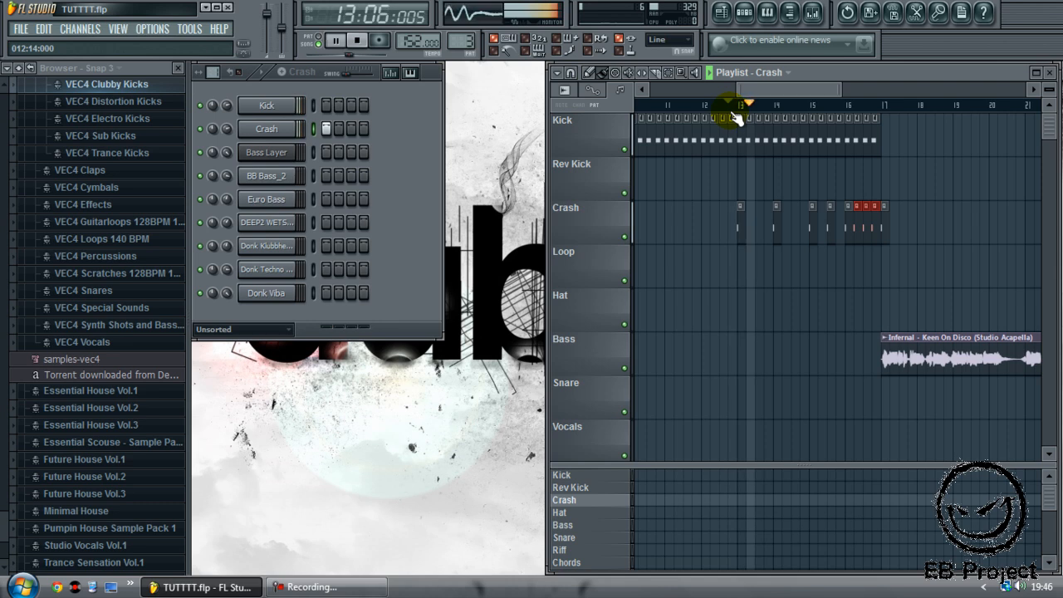
click(813, 13)
drag(327, 368, 328, 395)
key(space)
Route the Crash channel to mixer track 2 and enable Normalize for its sample.
click(277, 128)
drag(553, 124, 552, 118)
click(420, 386)
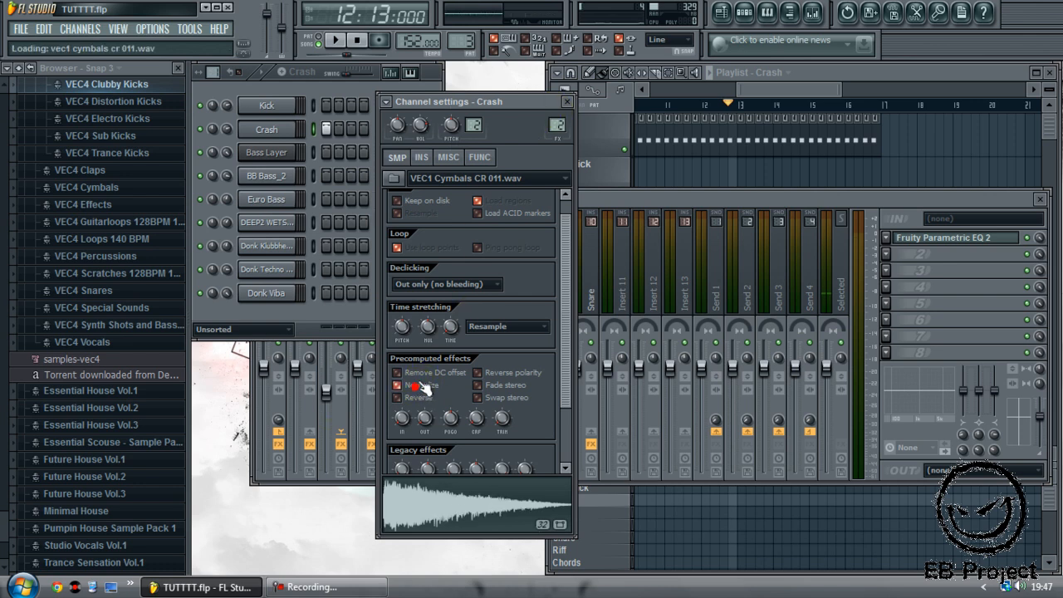
click(568, 103)
Lower the Kick mixer track's volume to about 72% (-6.6 dB) during playback.
key(space)
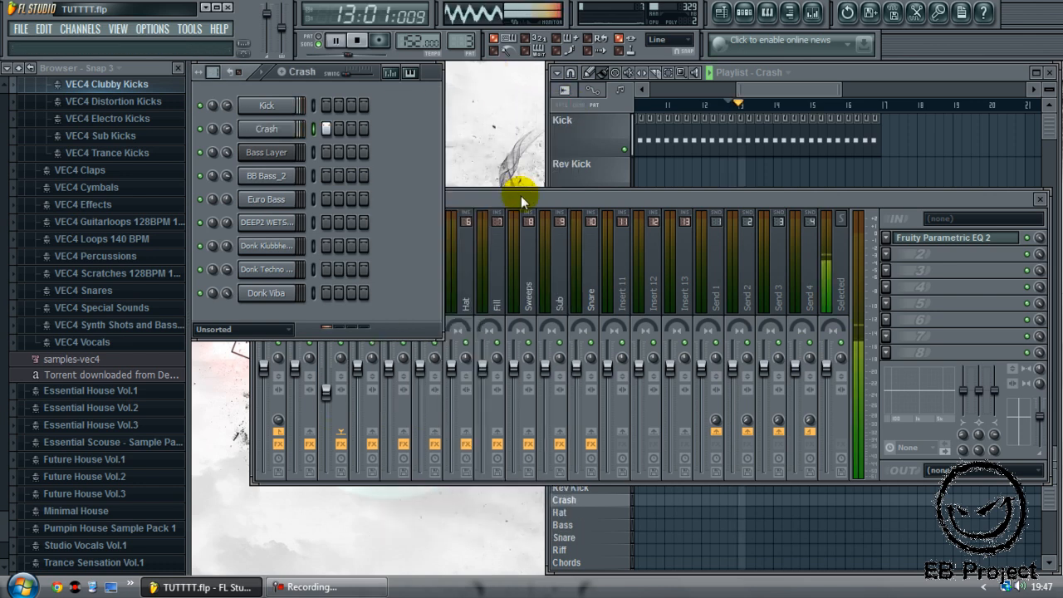
click(521, 197)
drag(294, 366, 299, 405)
key(space)
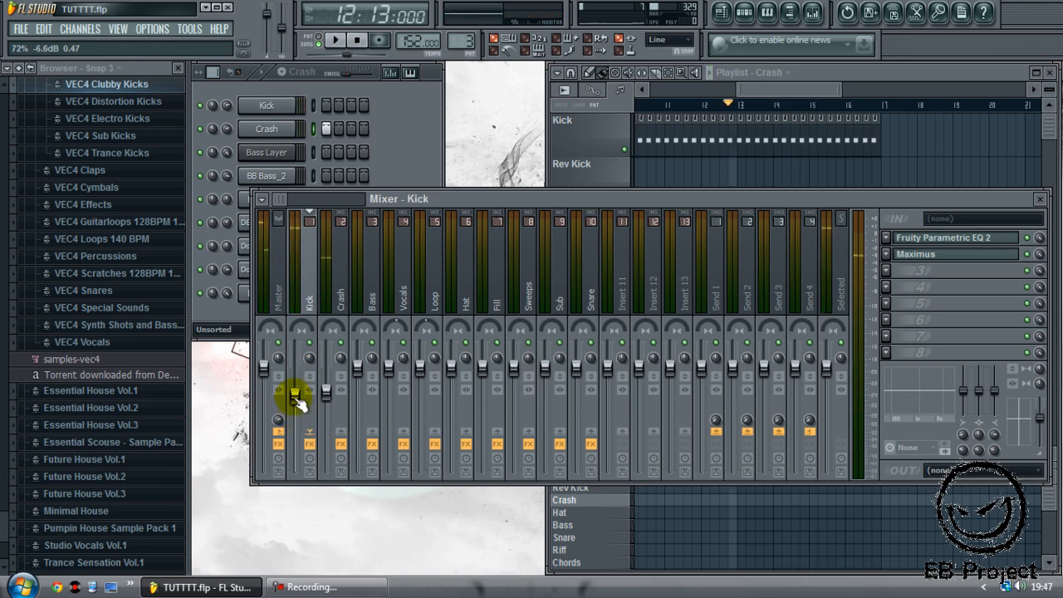
Fine-tune the Kick and Crash mixer levels against each other during playback and close the mixer.
key(space)
drag(295, 395, 328, 390)
key(space)
click(1040, 198)
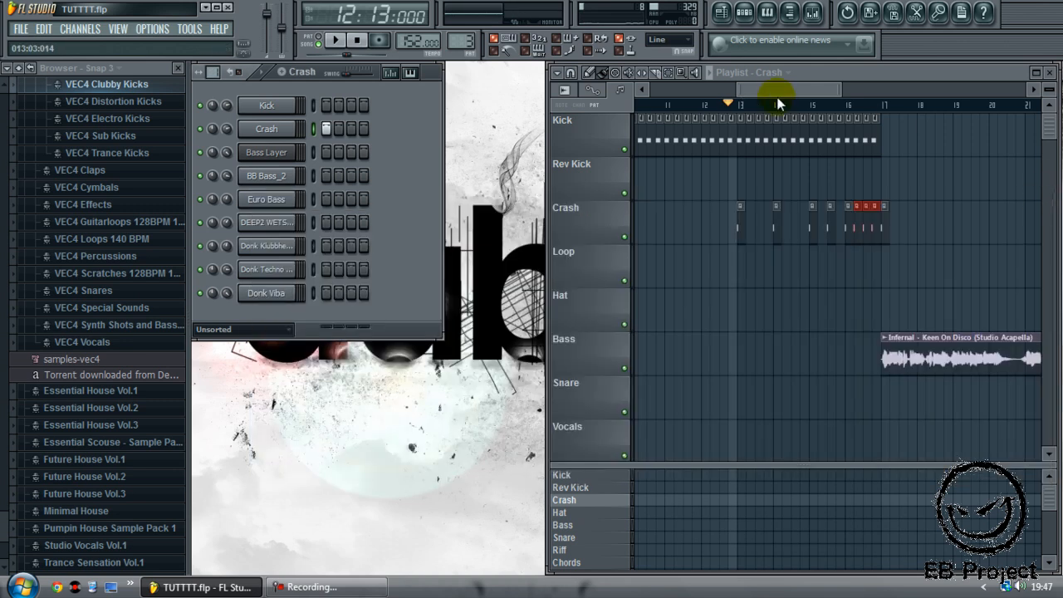
Place the SFX20_128_PL_2 audio clip on the Loop track just before bar 4.
drag(789, 92, 608, 121)
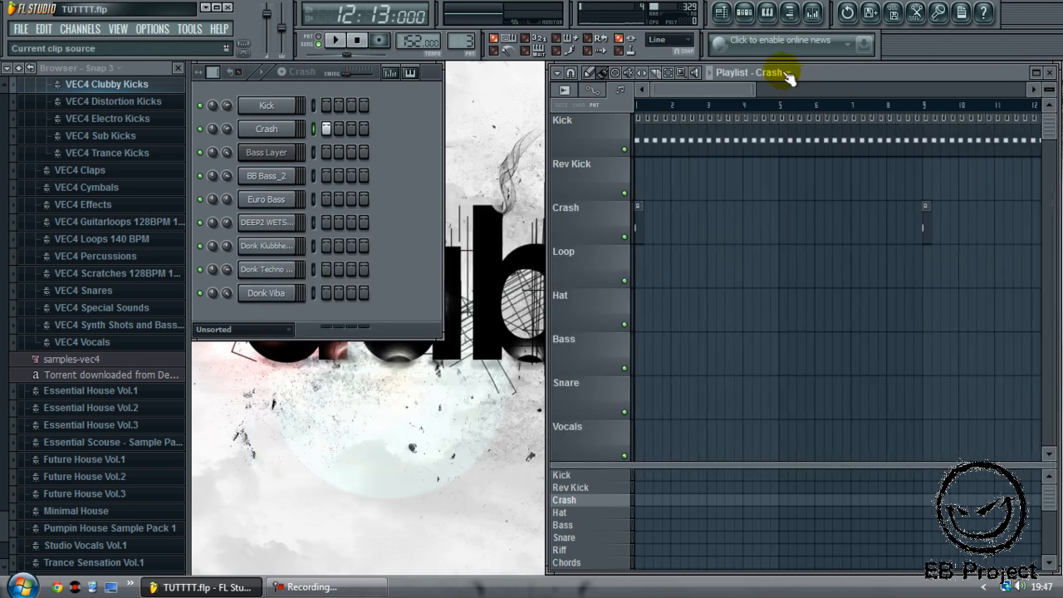
click(789, 75)
click(827, 124)
click(743, 246)
Place the SFX13_128_PL audio clip, trim off its build-up at the start, and move it to bar 1 on the Hat track.
click(748, 73)
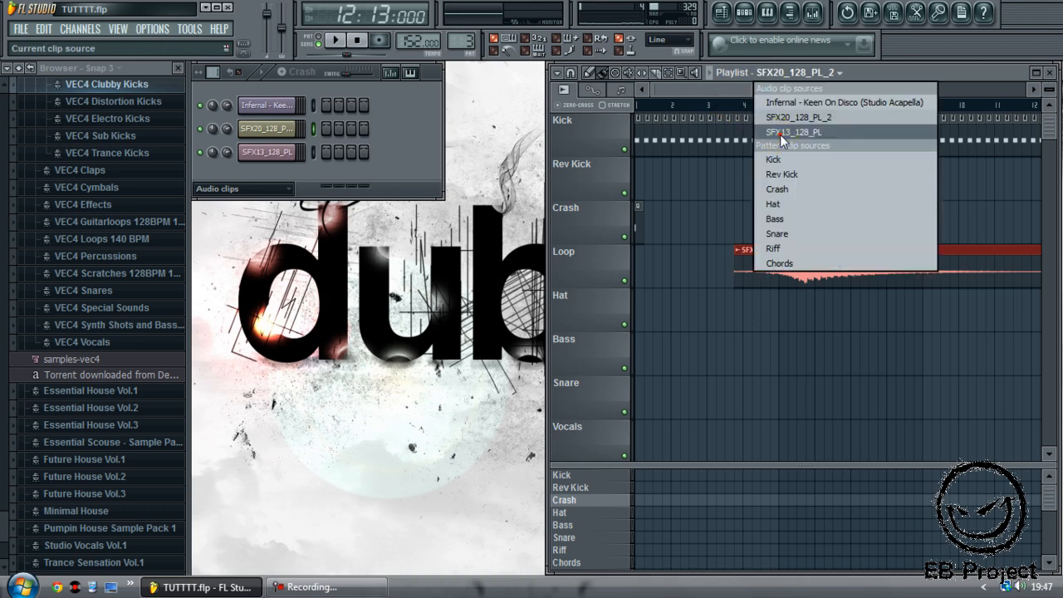
click(781, 133)
click(741, 353)
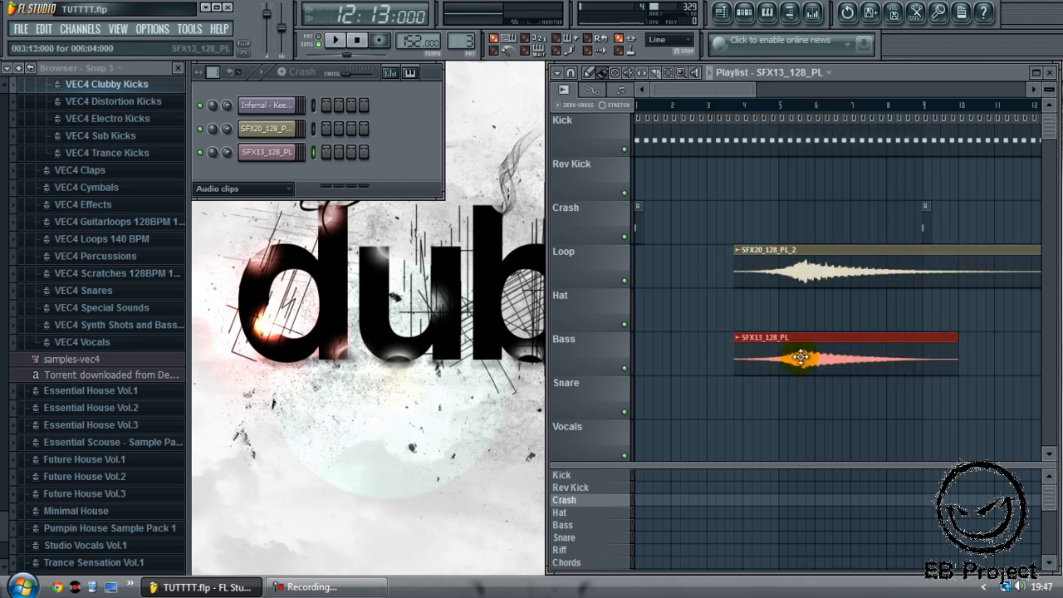
drag(800, 357, 774, 358)
drag(711, 365, 672, 303)
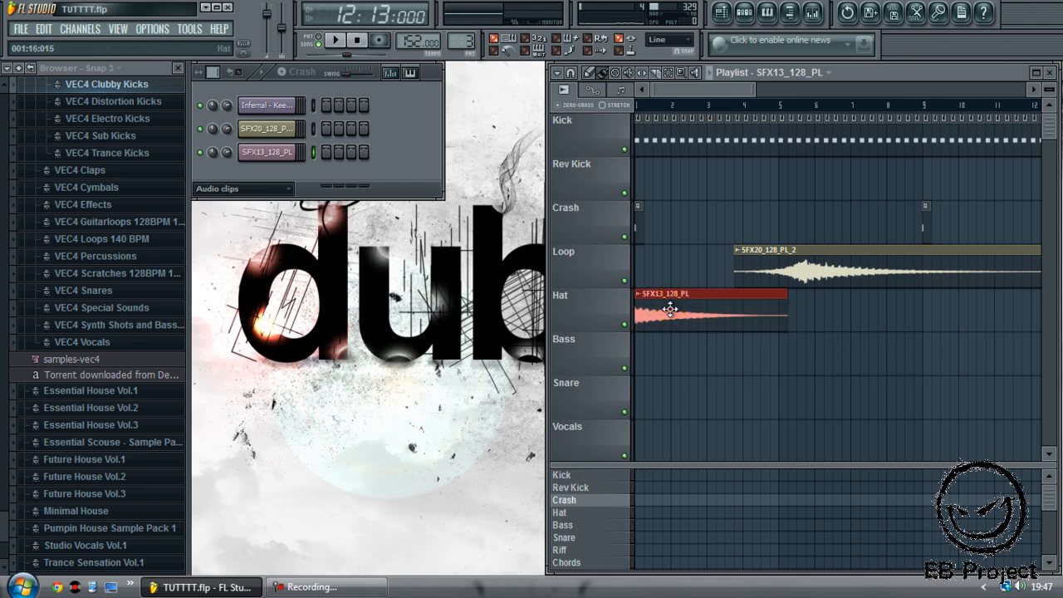
Move the SFX13_128_PL clip to bar 1 on the FX track and delete the SFX20_128_PL_2 clip from the Loop track.
double_click(670, 310)
click(567, 101)
drag(660, 303, 641, 418)
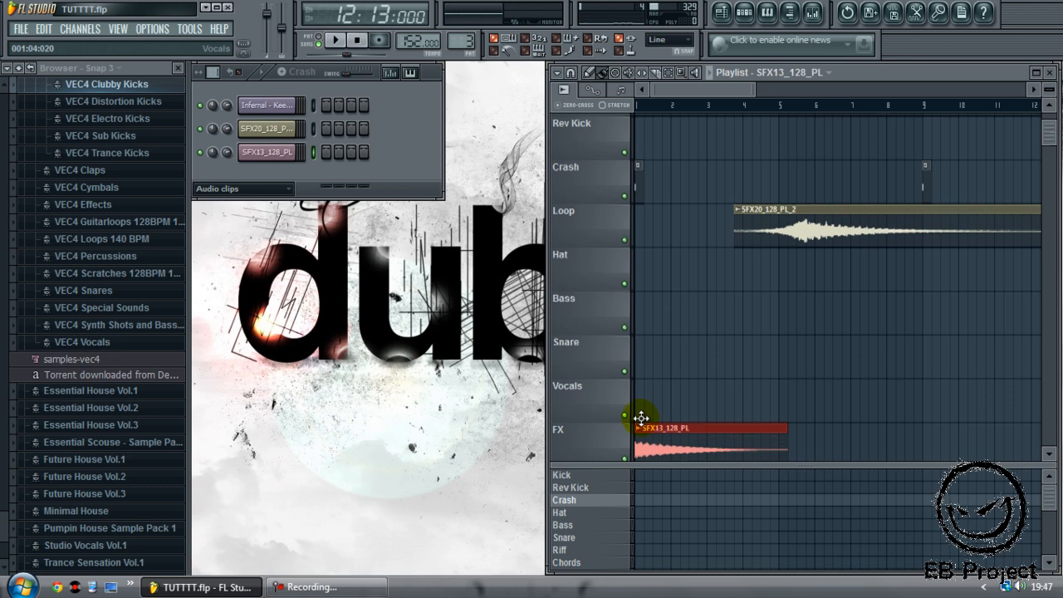
right_click(802, 226)
Play from bar 1, lower the Sweeps mixer track's volume to about 38% (-16.6 dB), close the mixer and stop playback.
click(637, 107)
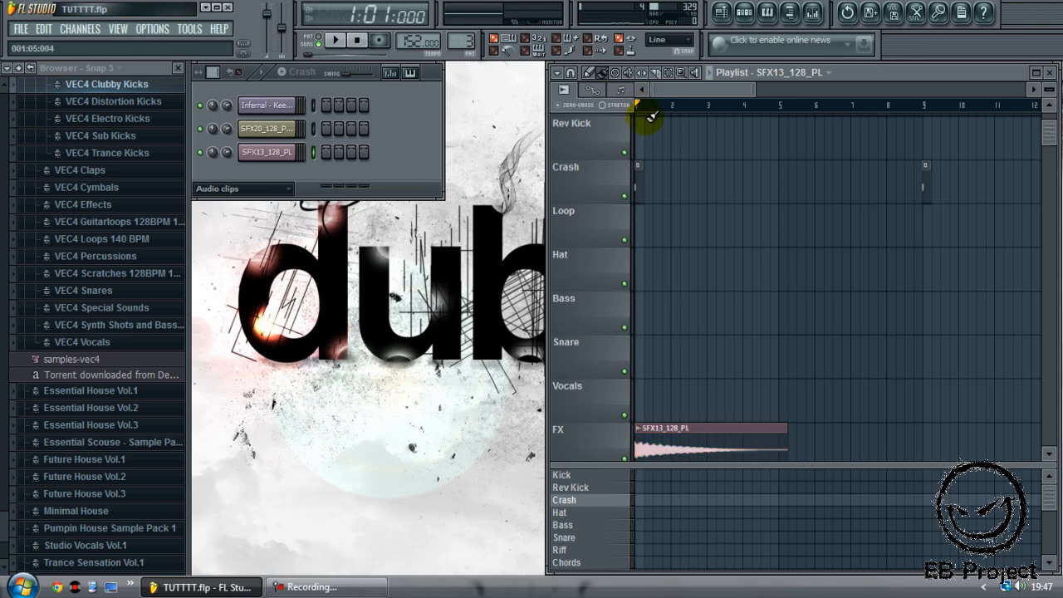
key(space)
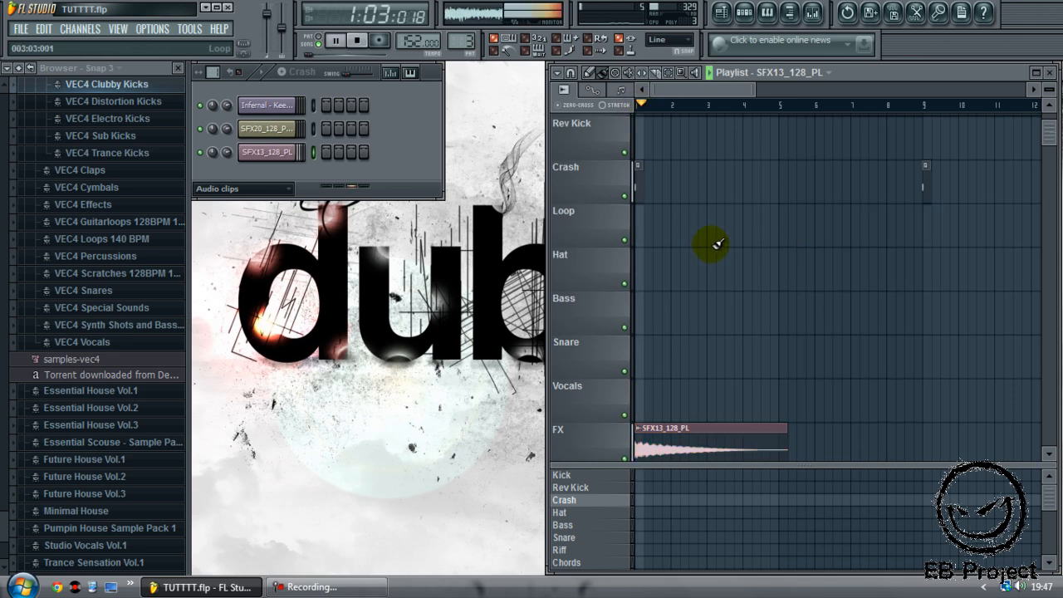
click(814, 13)
drag(520, 366, 517, 447)
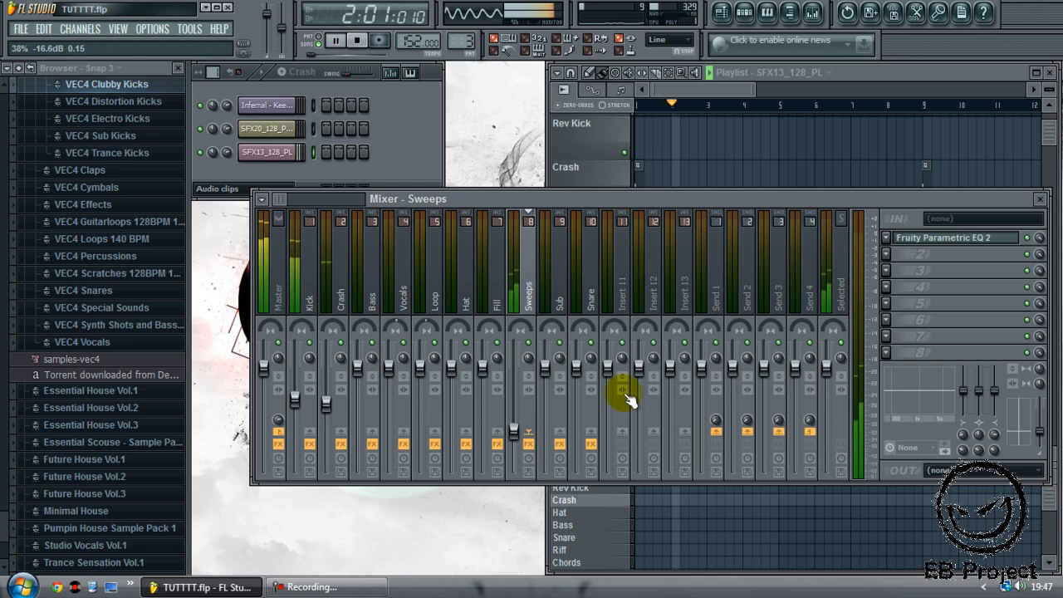
click(1040, 200)
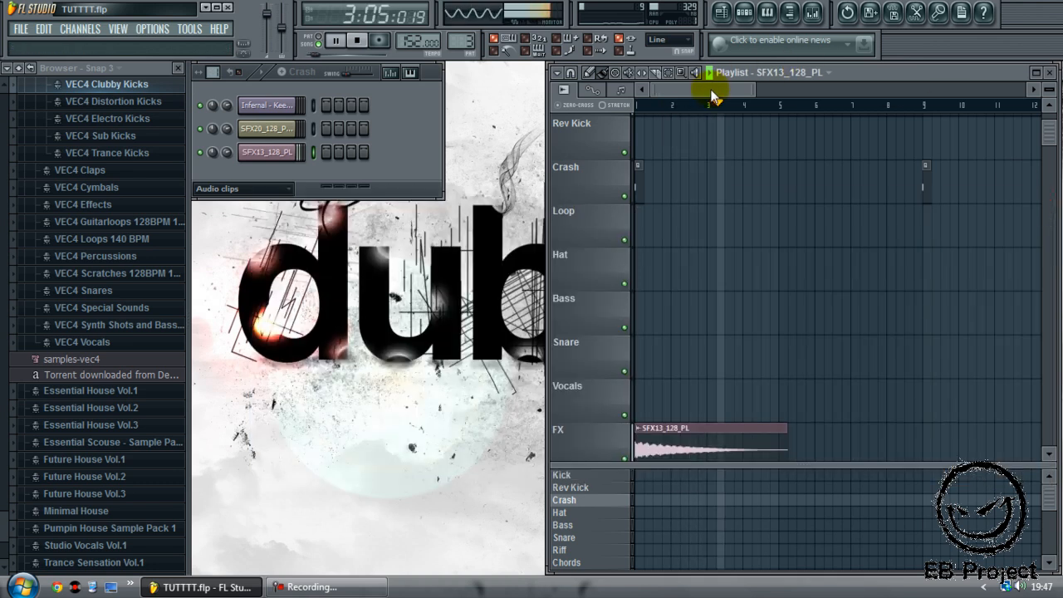
key(space)
Place the SFX20_128_PL_2 clip on the FX track at bar 15, play it back, and return the play position to bar 1.
click(807, 75)
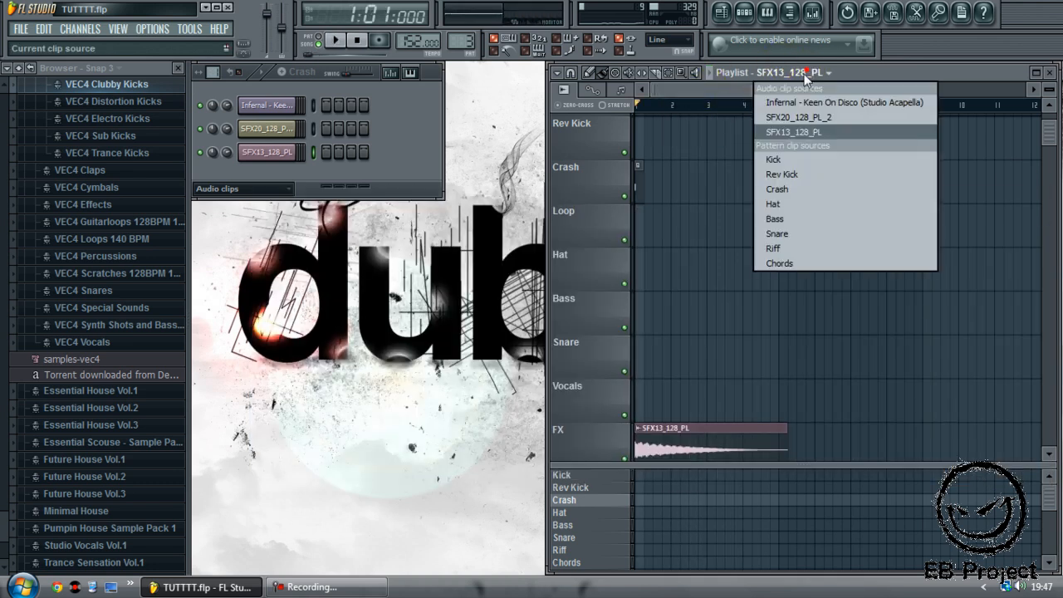
click(803, 118)
click(758, 304)
drag(804, 311, 872, 364)
click(829, 106)
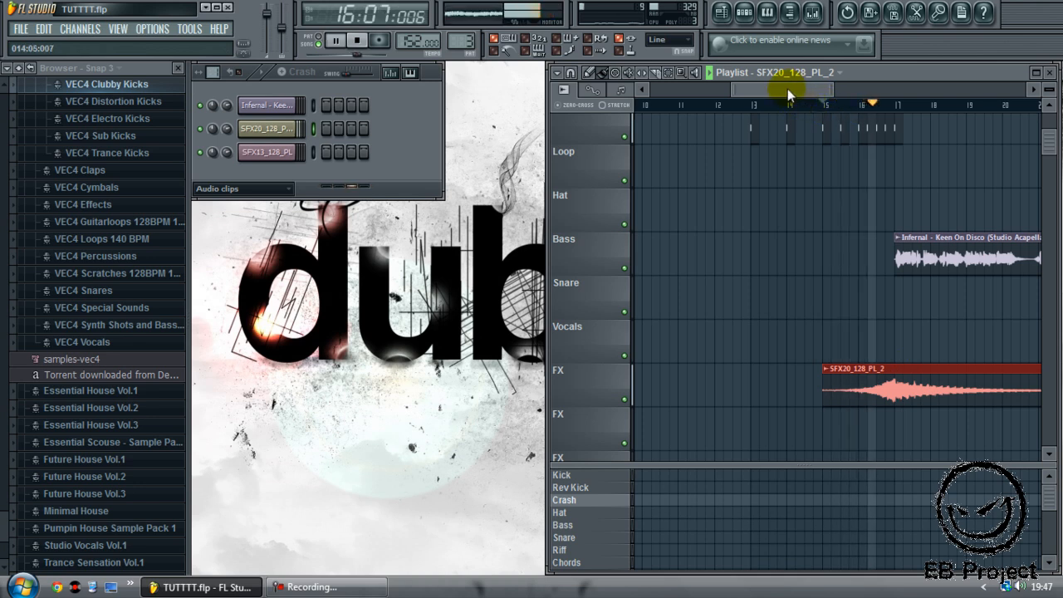
key(space)
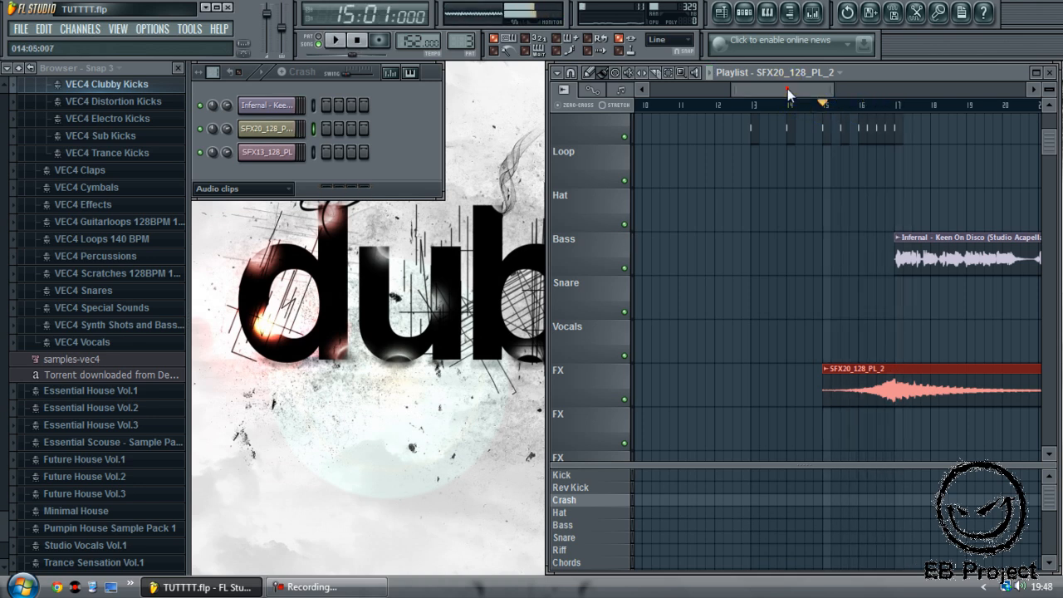
drag(787, 88, 656, 90)
click(639, 108)
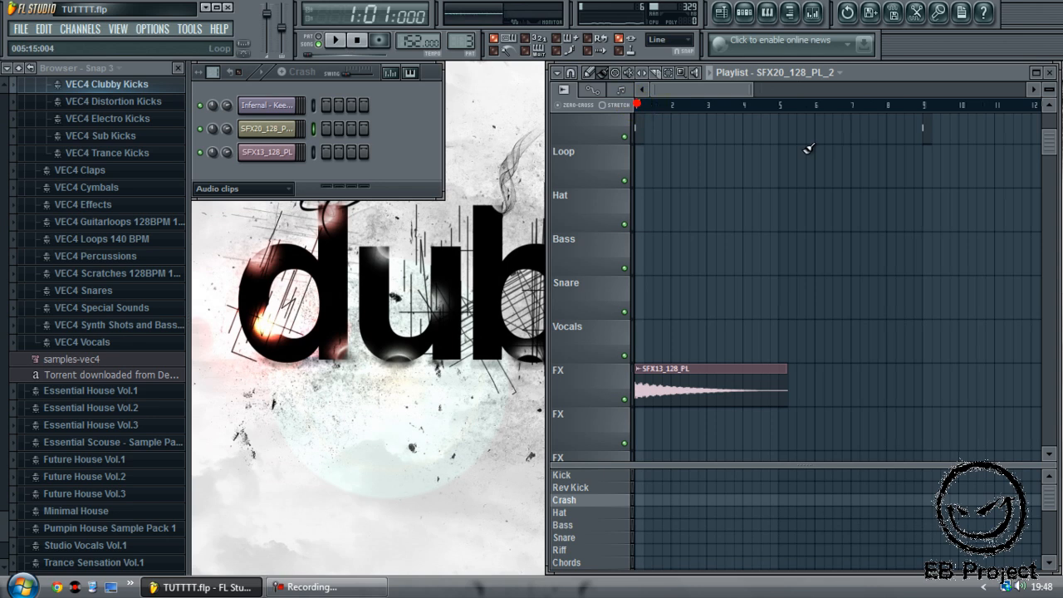
scroll(835, 157, up, 2)
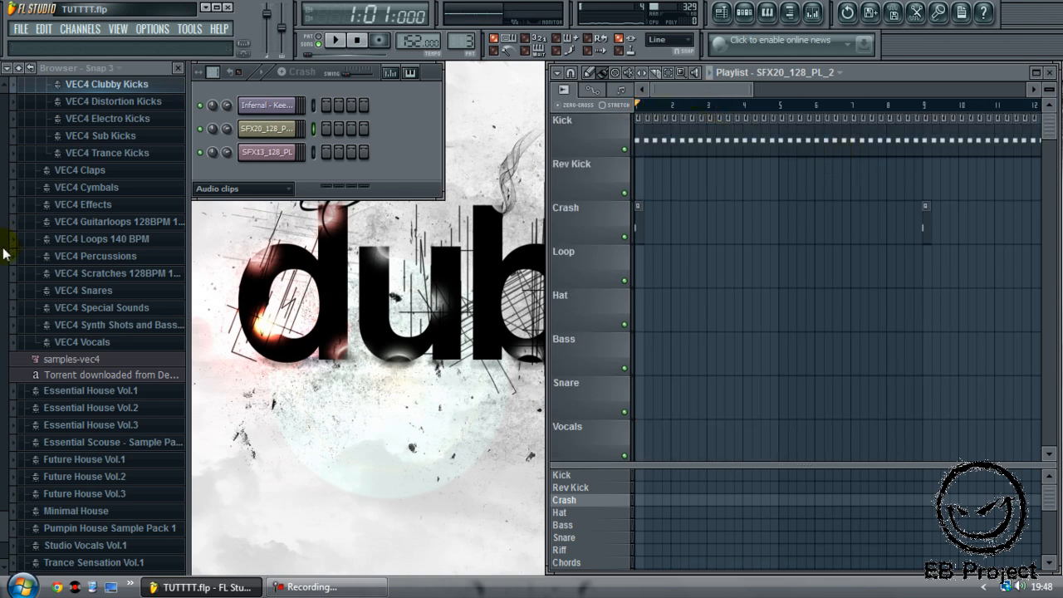
With the Hat pattern selected, place the SELECK_LOOP2_2 sample from Bounce Samples > New Folder on the Loop track at bar 1.
click(593, 513)
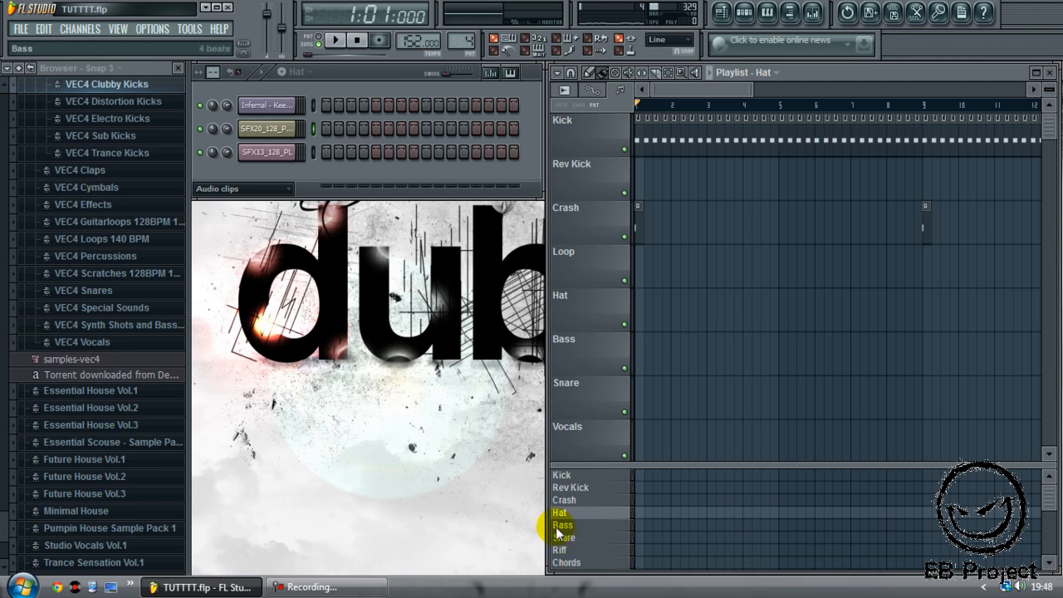
scroll(8, 499, up, 5)
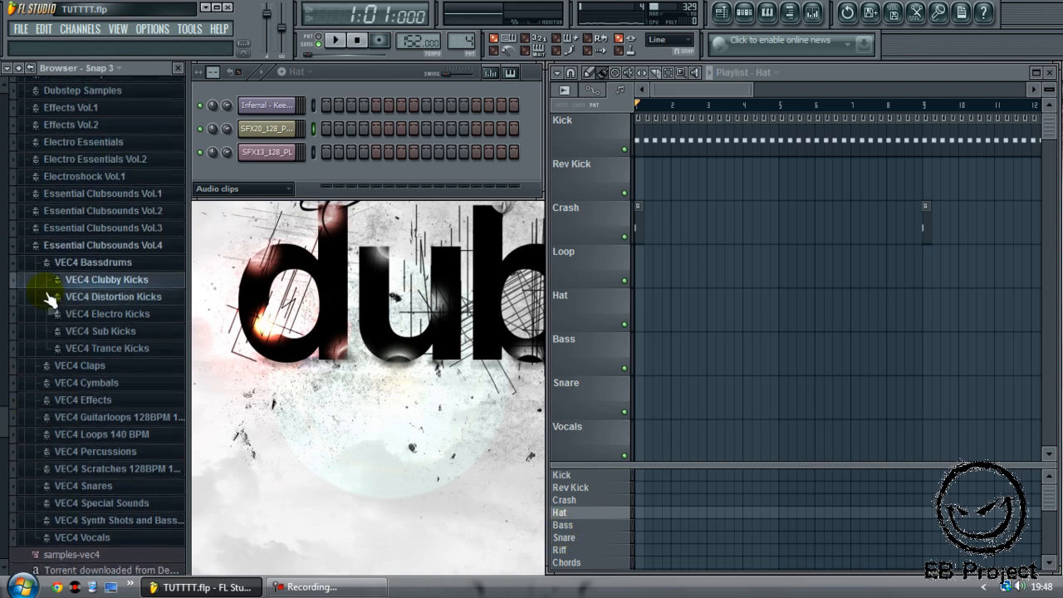
click(100, 261)
click(100, 245)
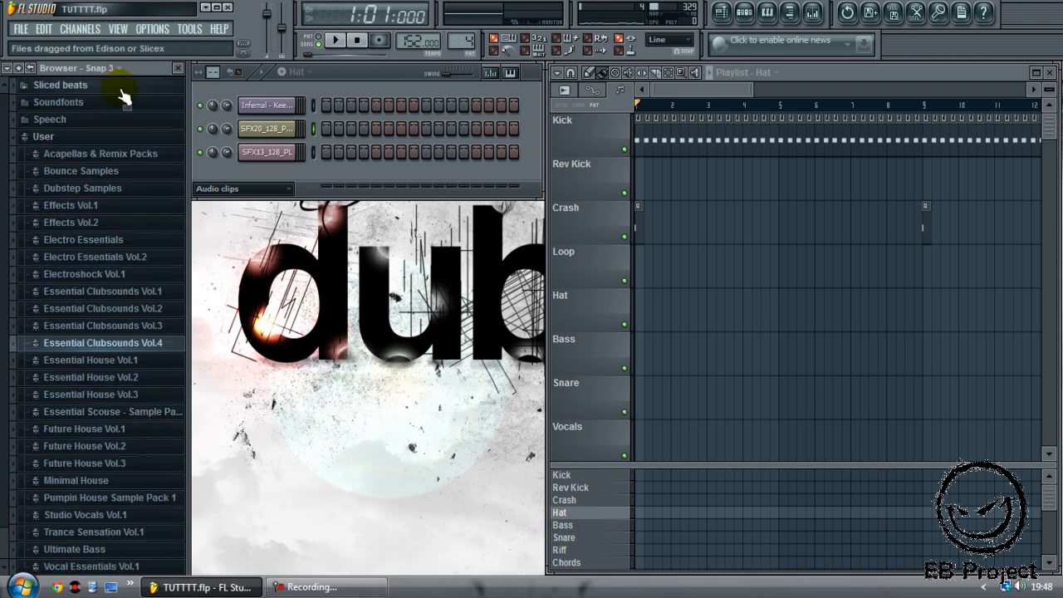
click(79, 172)
click(72, 275)
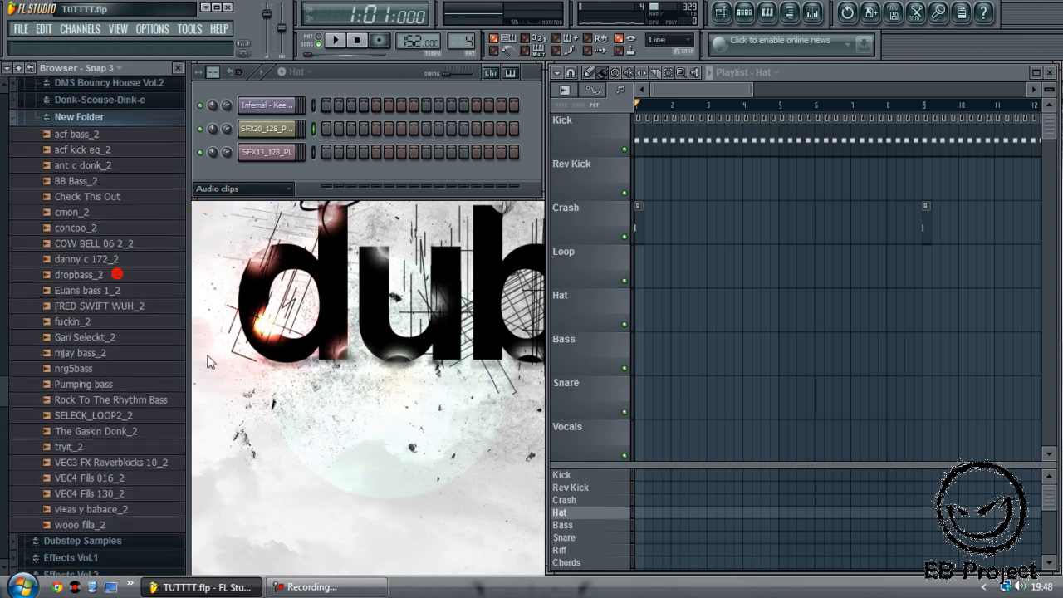
click(138, 411)
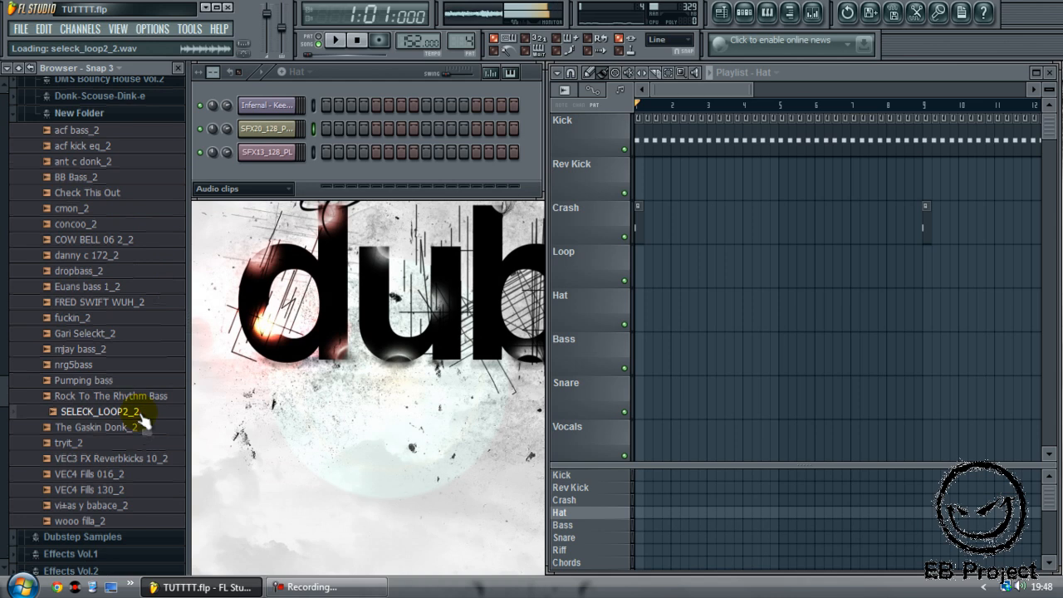
drag(139, 418, 674, 267)
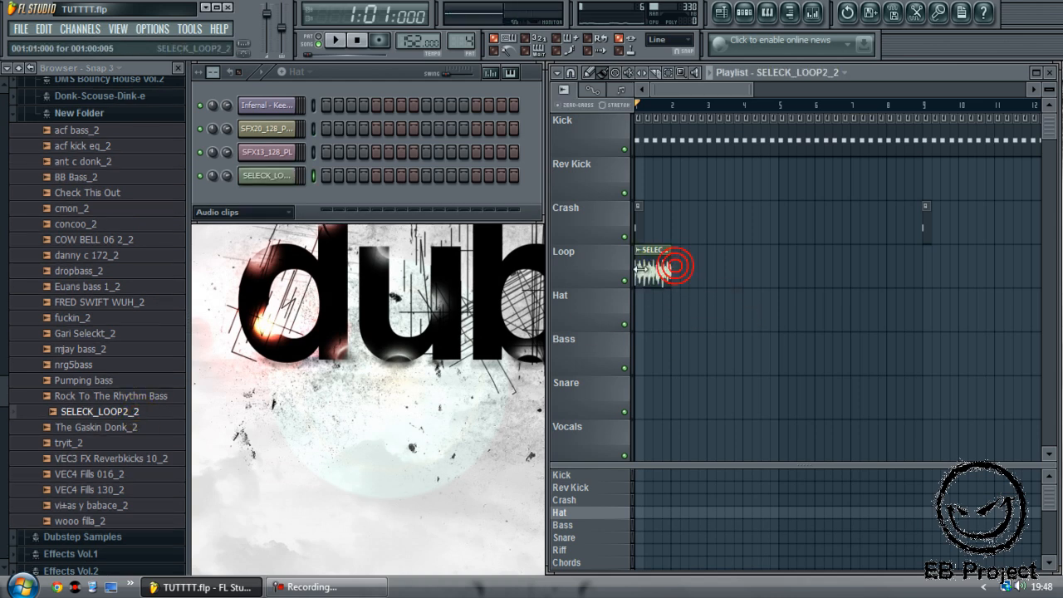
For the SELECK_LOOP2_2 channel, enable Remove DC offset and Normalize, set time stretching to Auto, and route it to mixer track 5.
double_click(675, 266)
drag(450, 292, 450, 279)
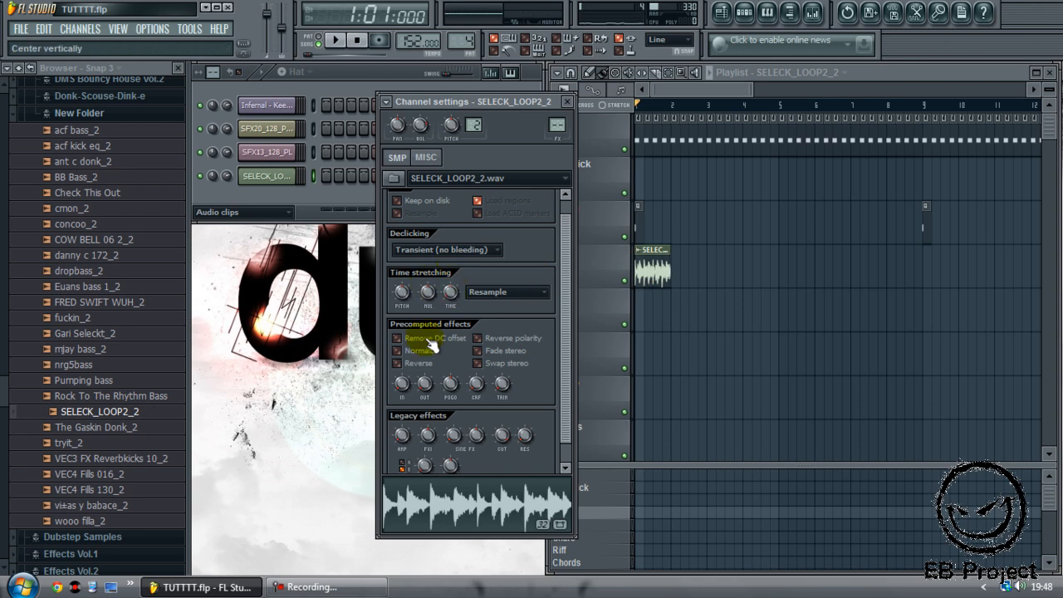
click(493, 298)
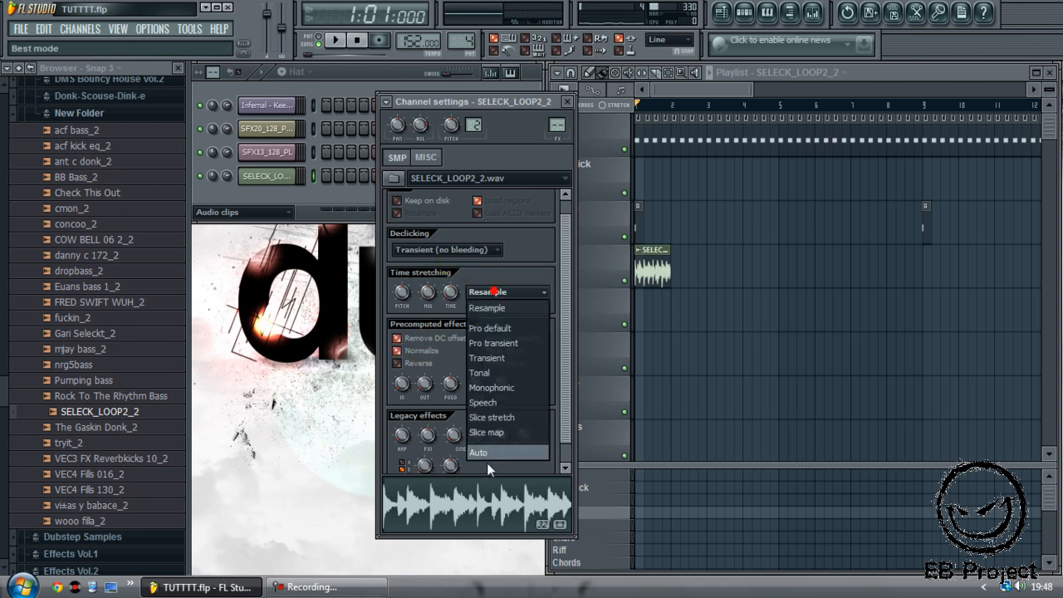
click(490, 447)
click(502, 292)
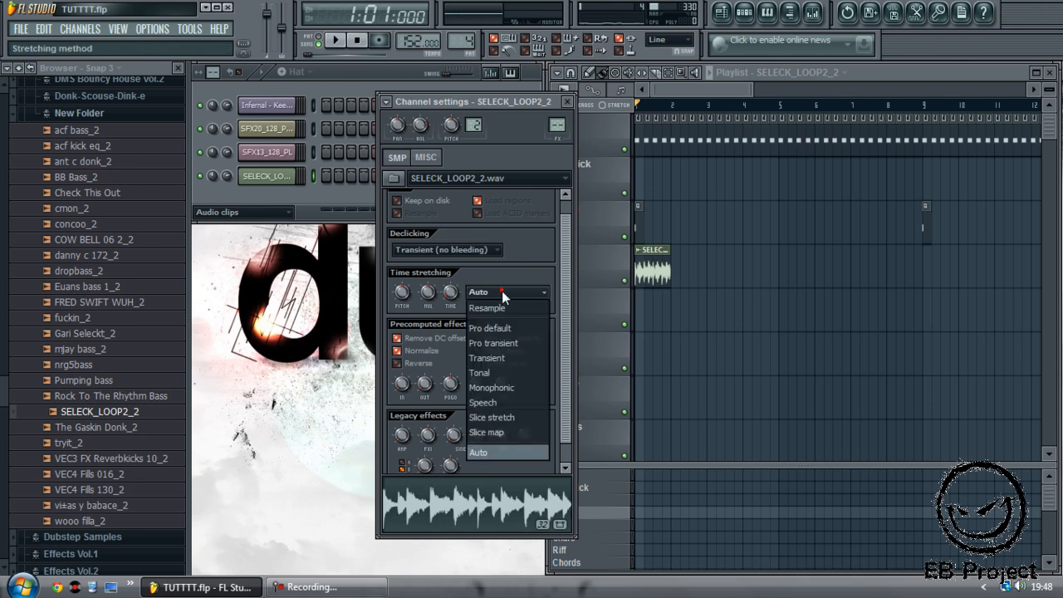
click(504, 325)
click(508, 297)
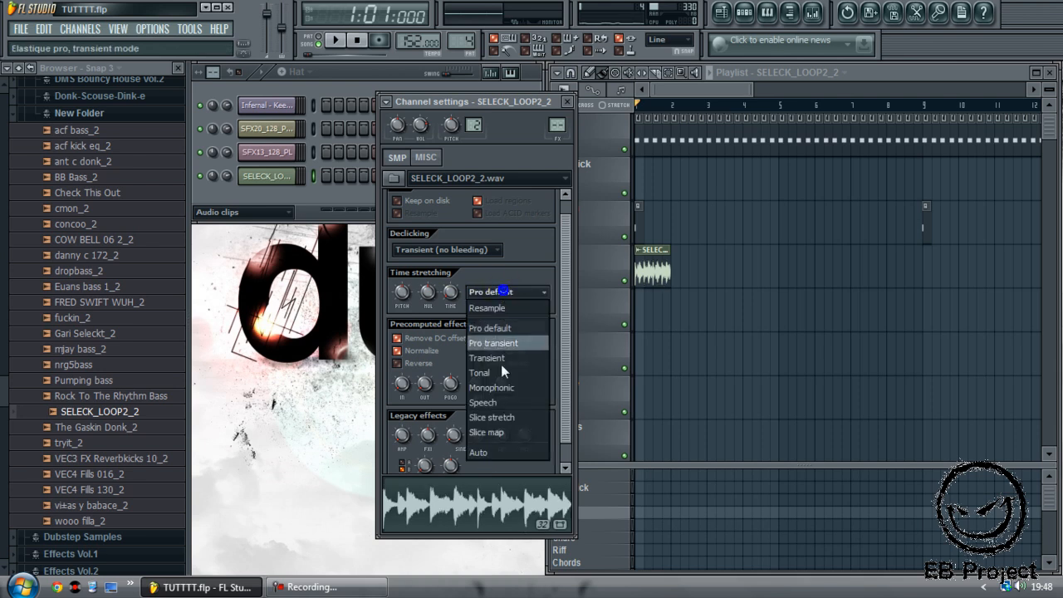
click(491, 451)
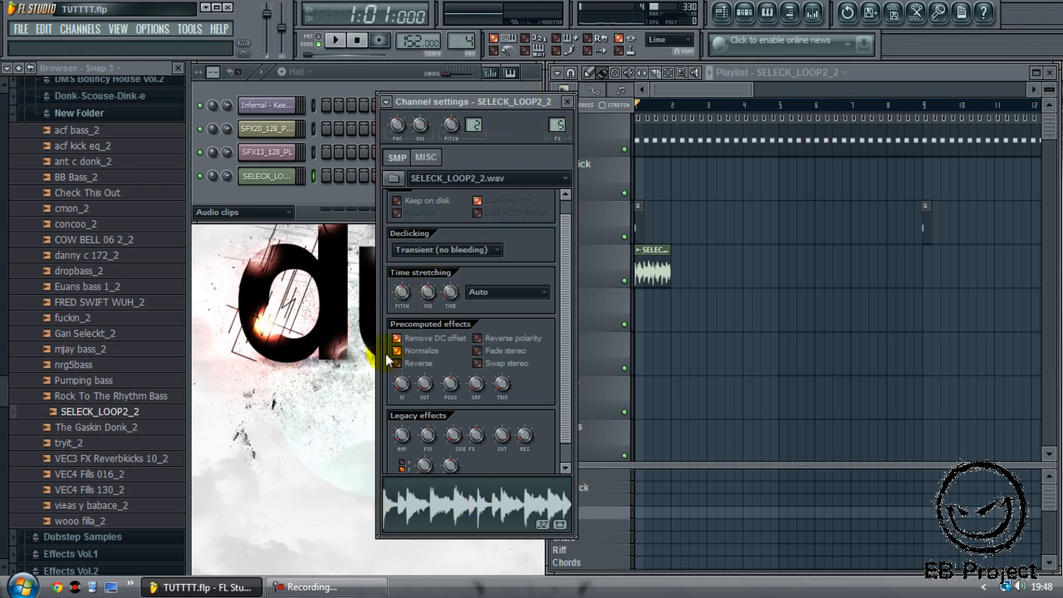
click(431, 298)
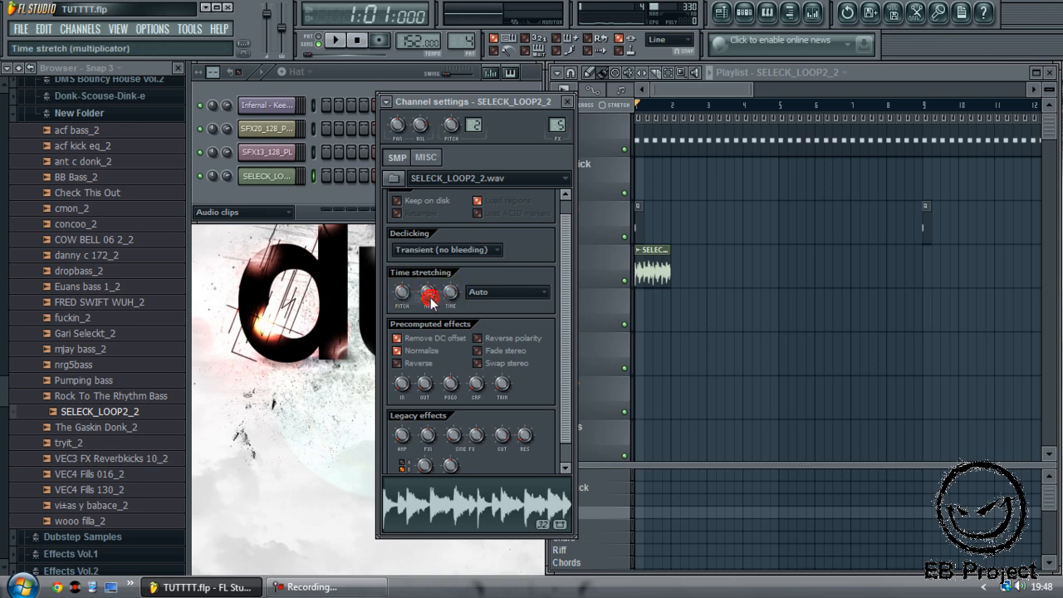
Open the Loop mixer track, lower its volume and briefly audition the loop.
double_click(557, 127)
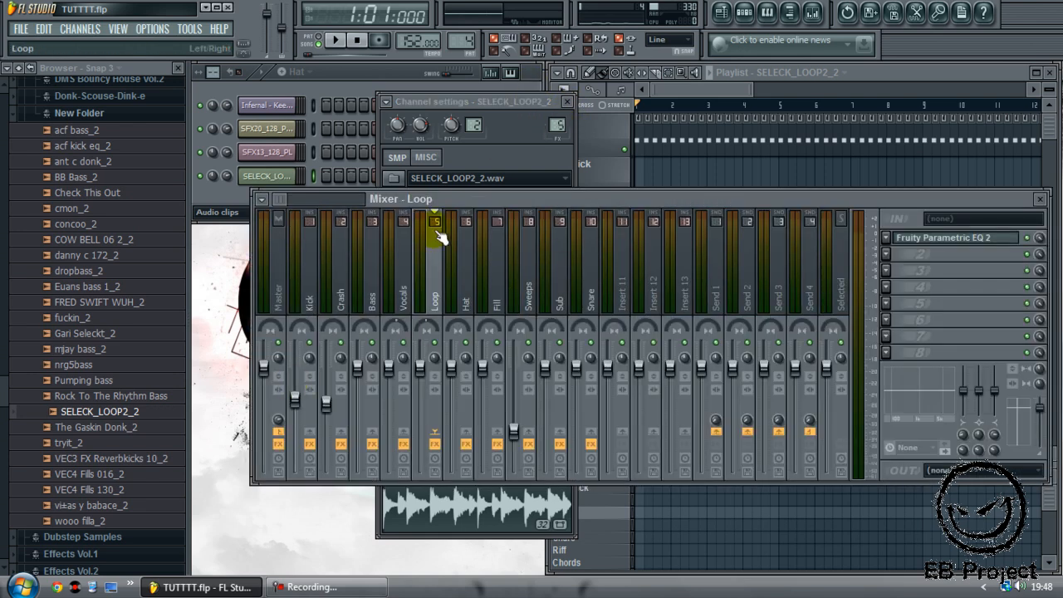
drag(423, 374, 420, 431)
key(space)
key(space)
Repeat the SELECK_LOOP2_2 clip along the Loop track up to bar 17 and start playback.
click(709, 84)
mouse_move(684, 264)
mouse_down()
mouse_move(1034, 265)
mouse_move(927, 268)
mouse_up()
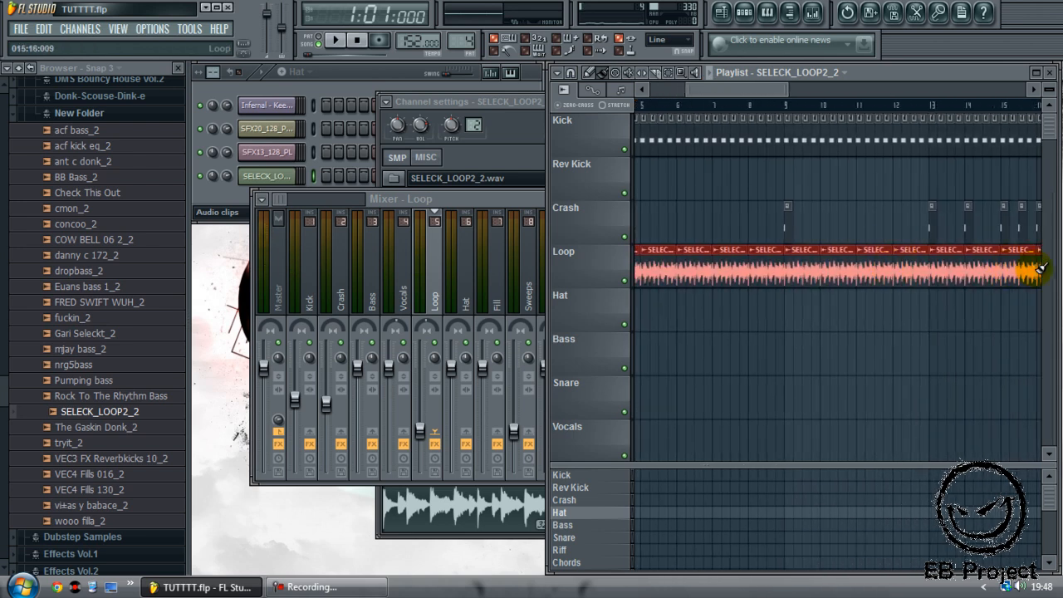
key(space)
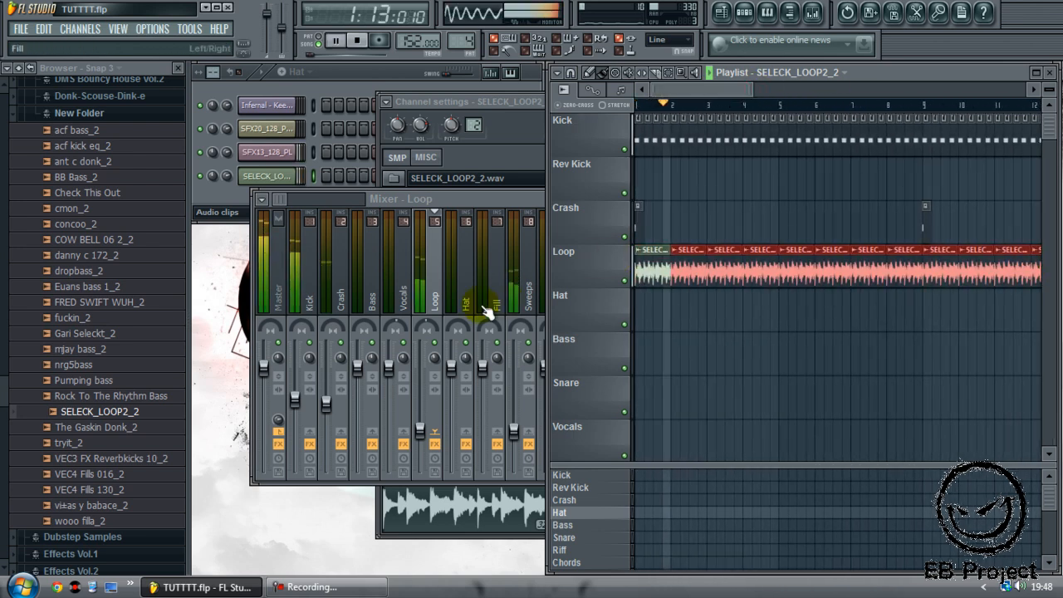
Set the Loop mixer track's volume to about 43% (-14.8 dB), stop playback, close the mixer and move the play position to bar 9.
drag(422, 433, 424, 425)
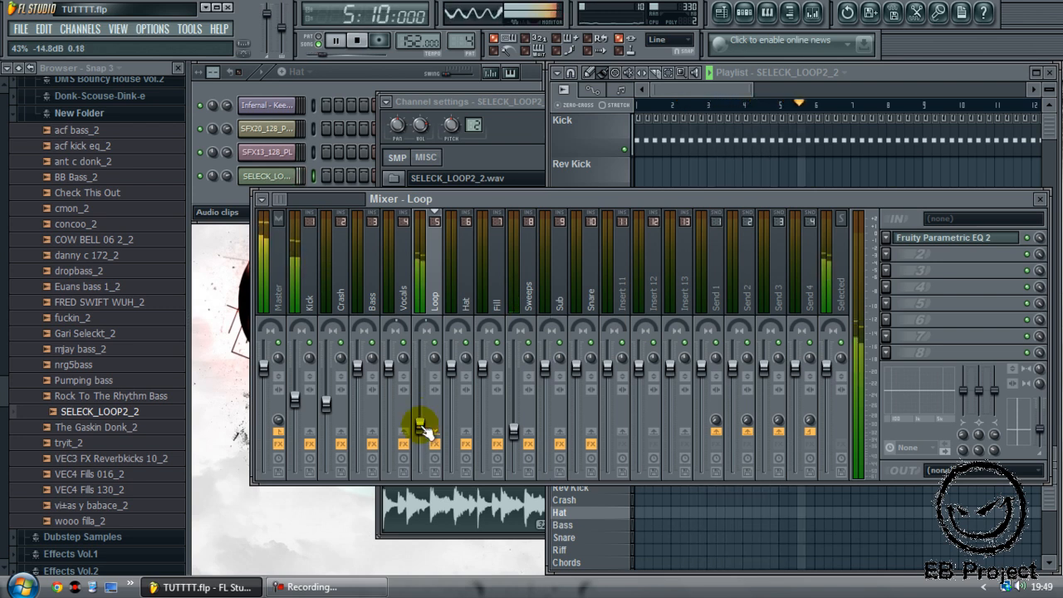
key(space)
click(1039, 199)
drag(703, 89, 762, 108)
click(706, 108)
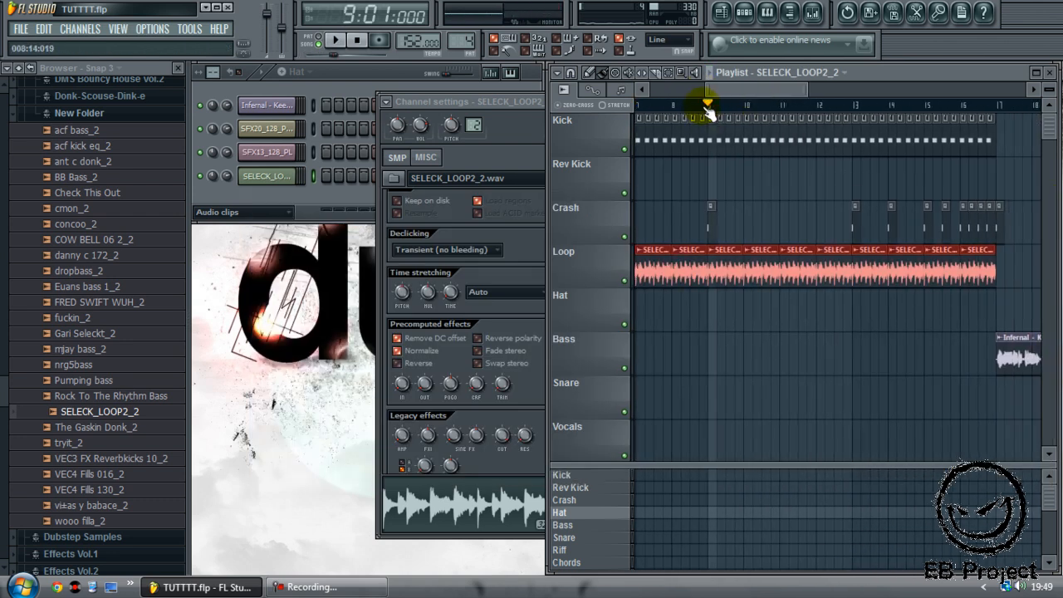
Load the acf kick eq_2 sample from New Folder into channel 2 of the Unsorted group and rename the channel Rev Kick.
click(79, 113)
scroll(108, 249, up, 5)
scroll(108, 283, down, 2)
click(87, 306)
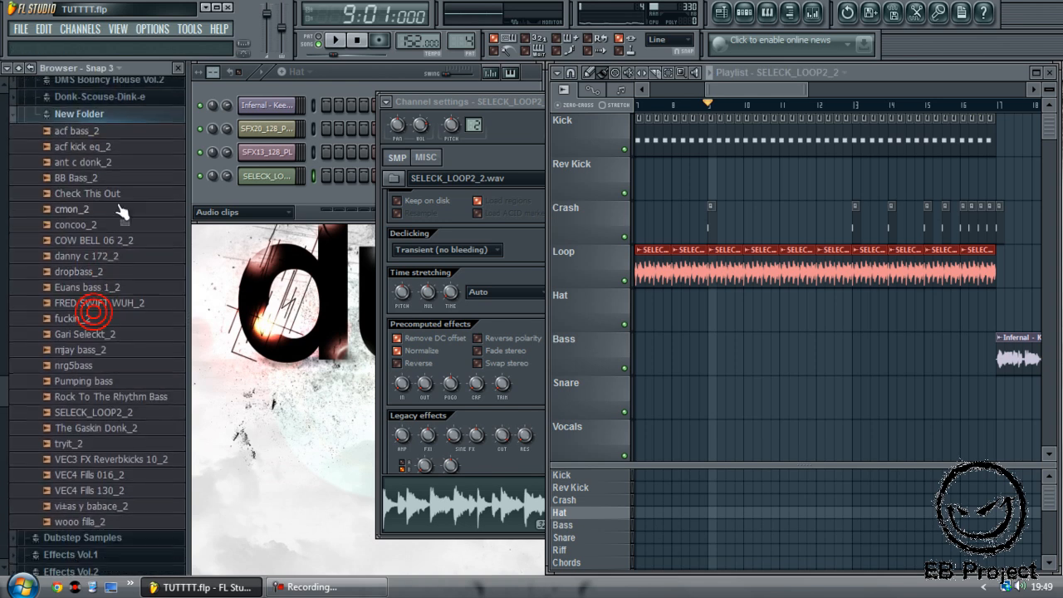
click(83, 145)
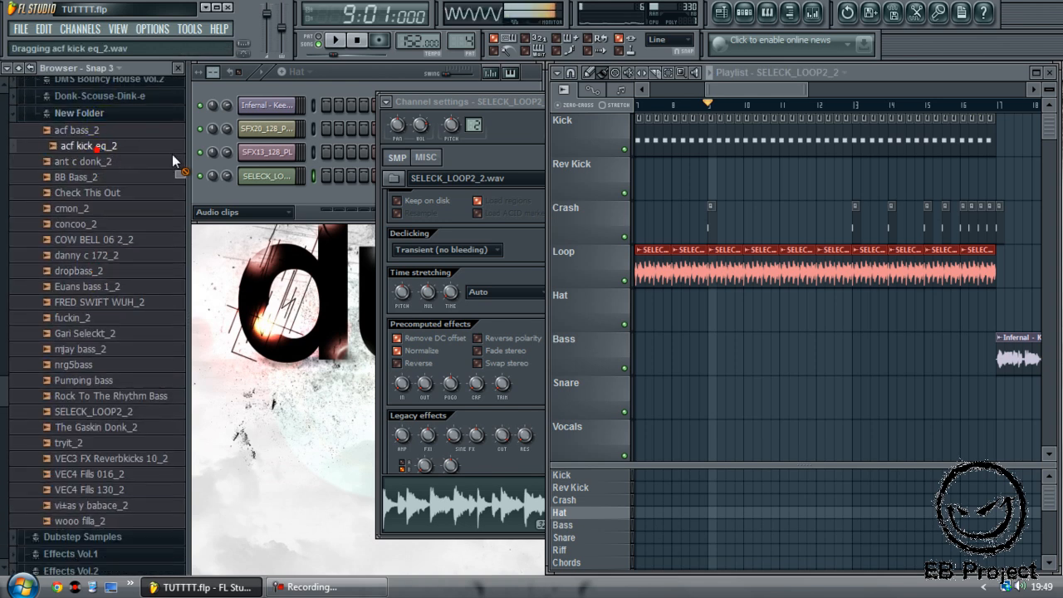
click(218, 212)
click(223, 278)
drag(93, 147, 282, 118)
right_click(279, 129)
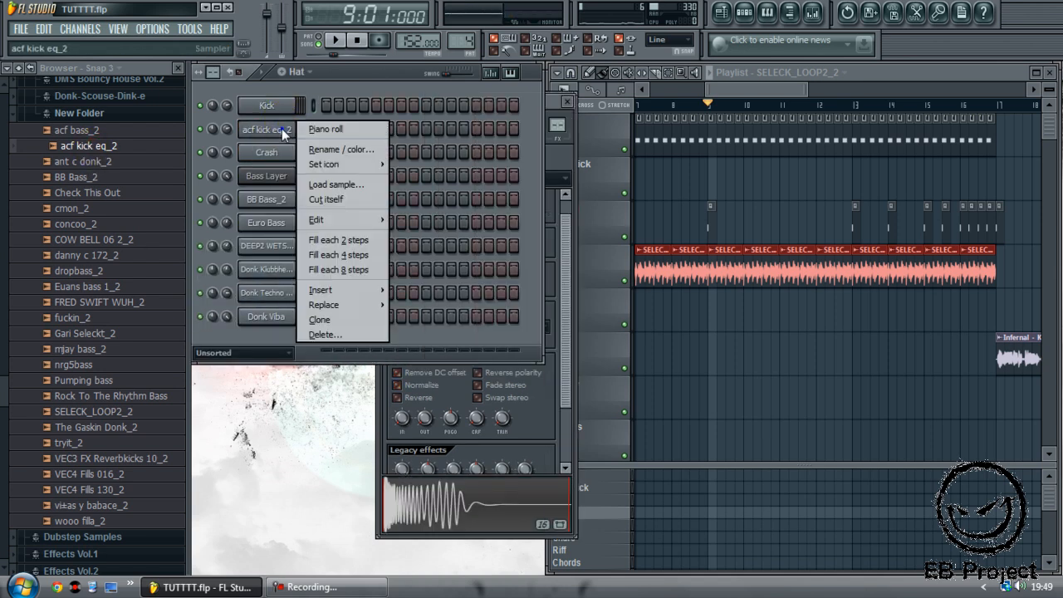
click(330, 143)
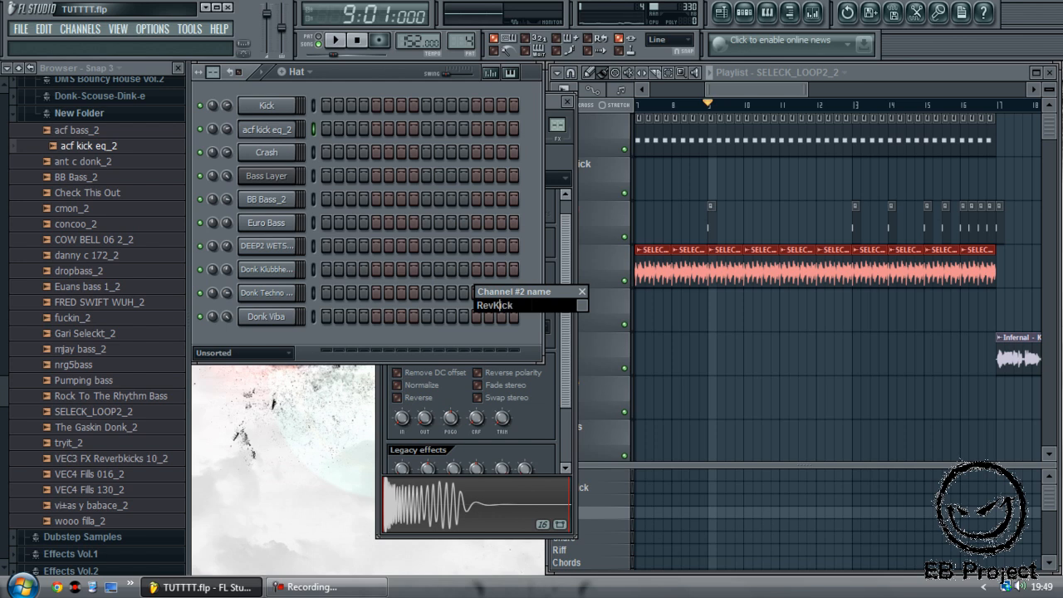
key(Return)
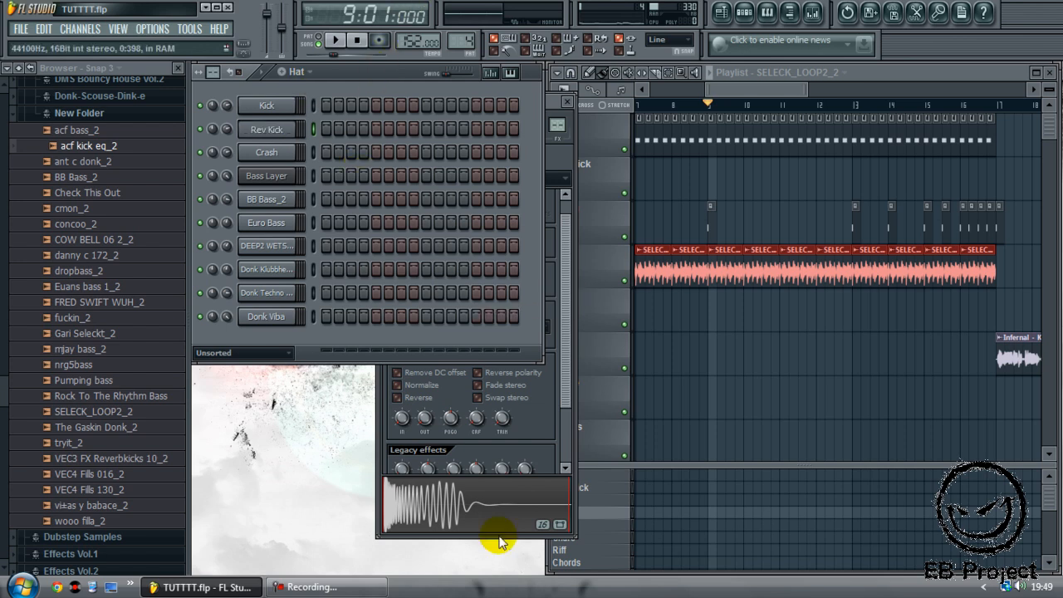
In the Rev Kick channel, enable Remove DC offset, Normalize and Reverse, set stretching to Auto, assign mixer track 1, and preview the sample.
click(595, 488)
click(431, 392)
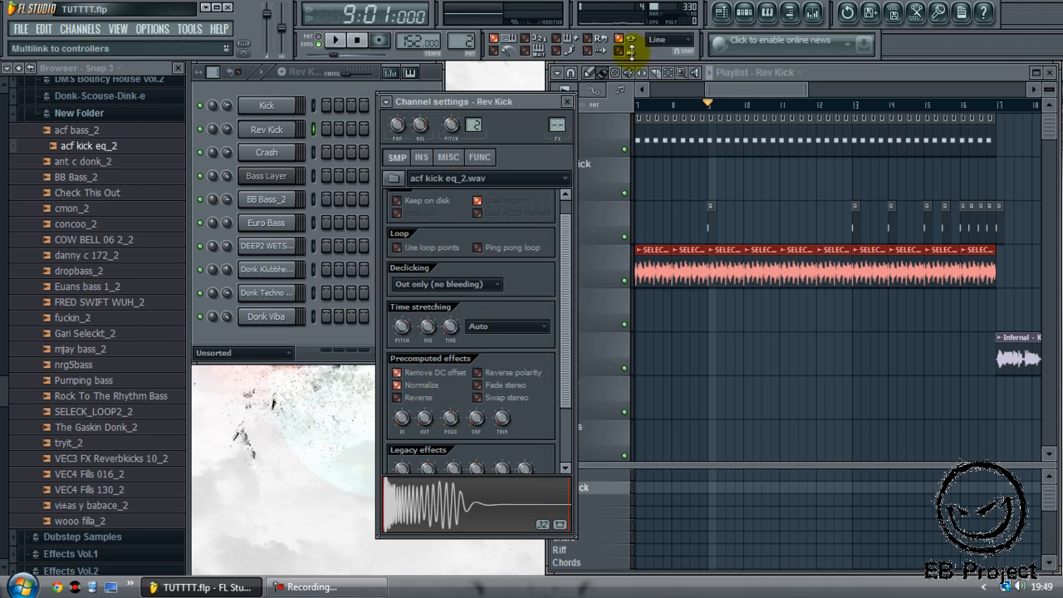
right_click(448, 324)
click(477, 368)
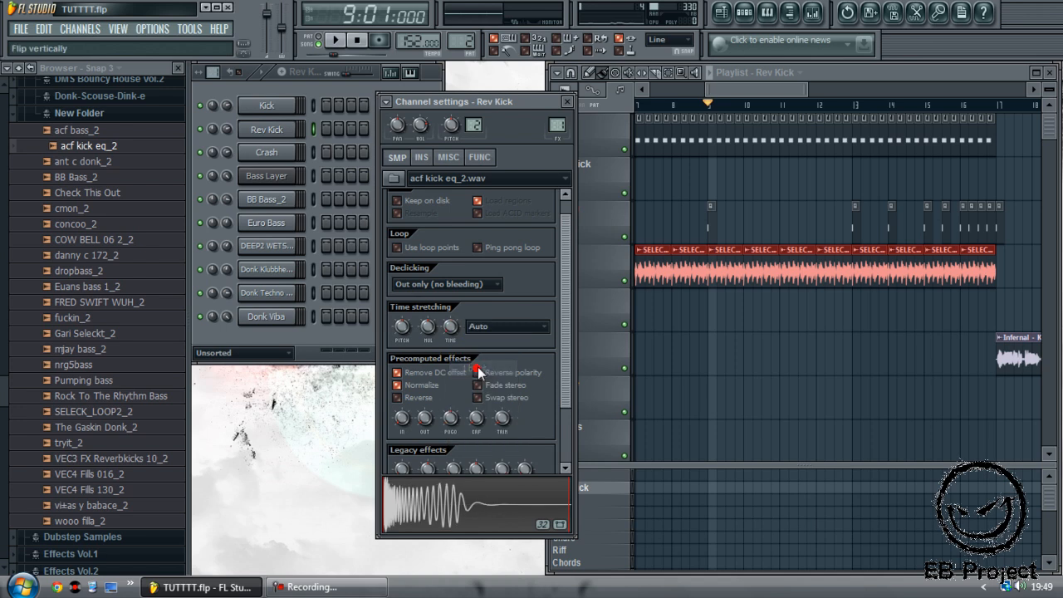
click(397, 397)
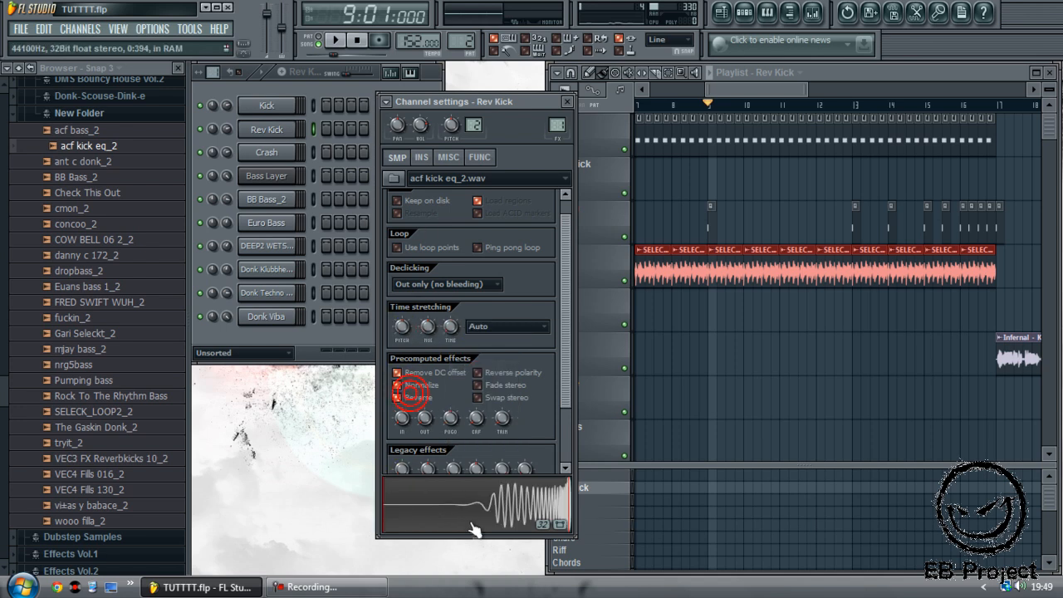
click(467, 521)
click(464, 505)
click(567, 102)
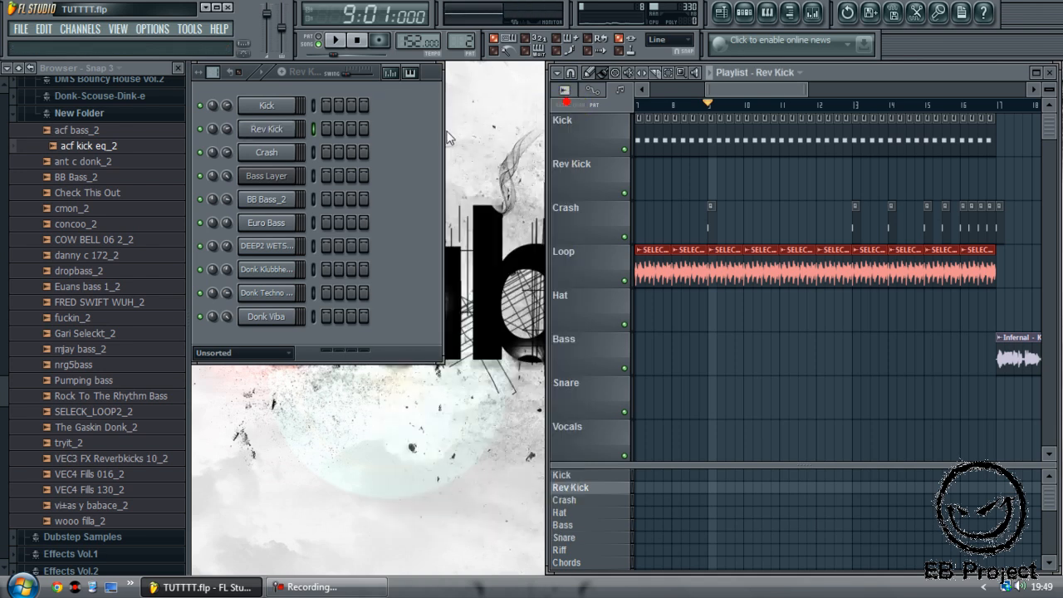
Activate the first Rev Kick step, place its pattern on the Rev Kick track one beat before bar 9, and play the transition.
click(328, 127)
click(700, 178)
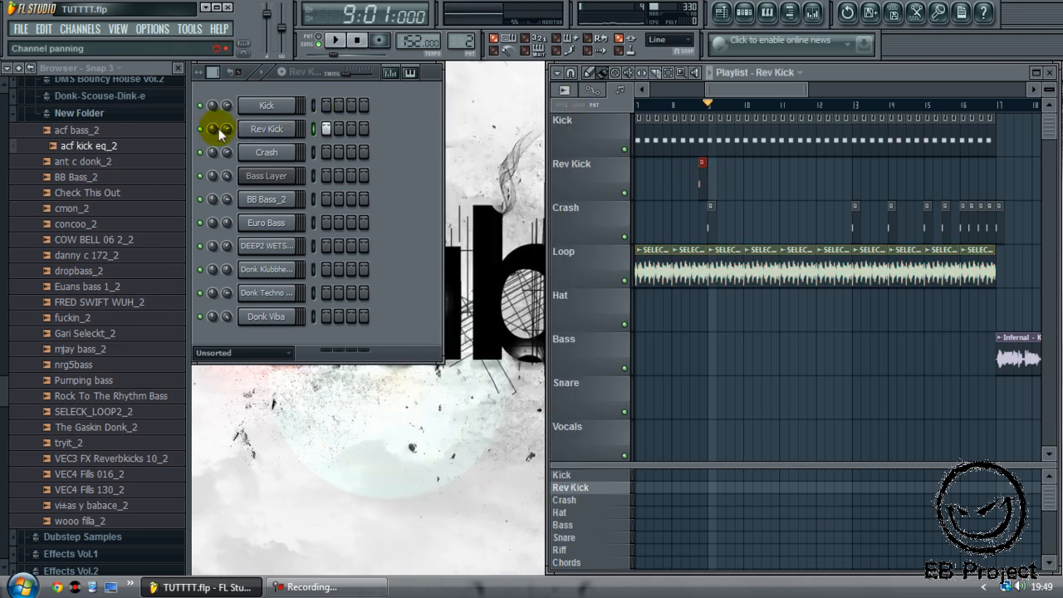
click(701, 107)
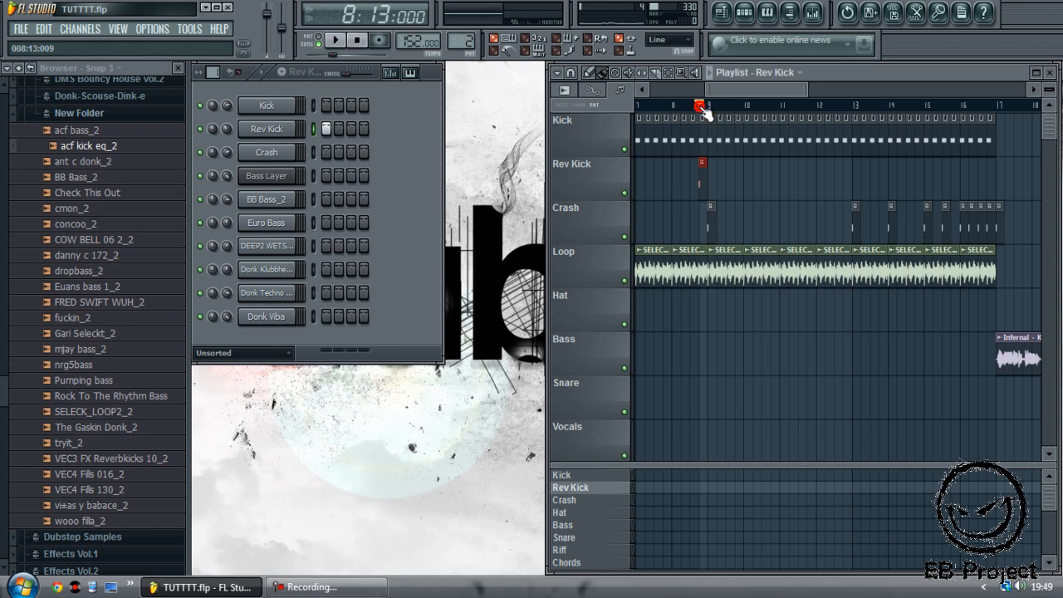
key(space)
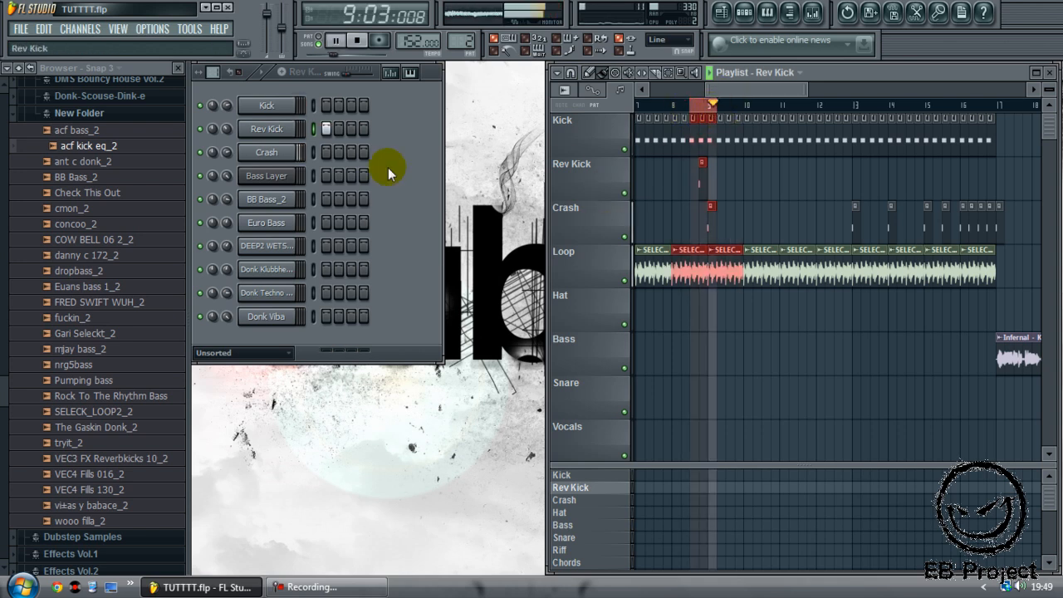
key(space)
click(681, 106)
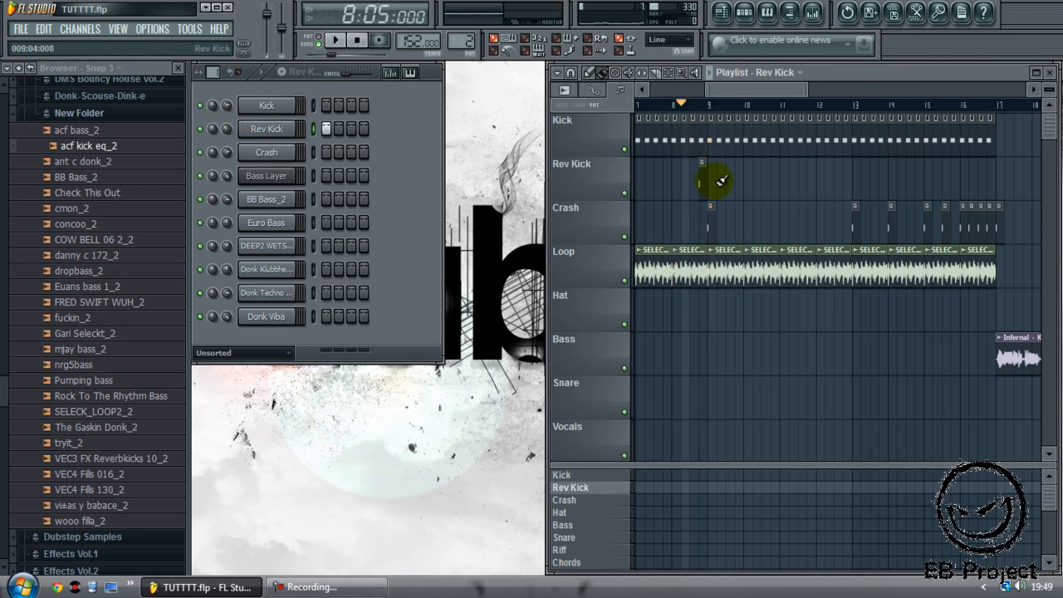
Place a second Rev Kick pattern clip on the Rev Kick track one beat before bar 17.
drag(704, 186, 965, 172)
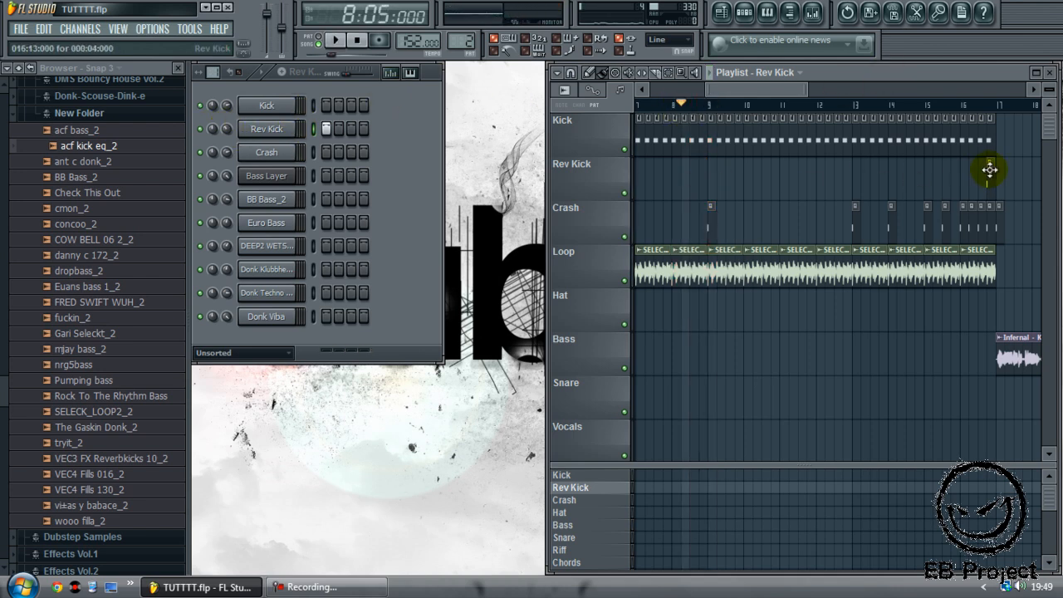
right_click(821, 181)
Browse from New Folder to the VEC1 Open HH folder within VEC1 Cymbals of Essential Clubsounds Vol.1.
click(116, 116)
scroll(134, 234, up, 3)
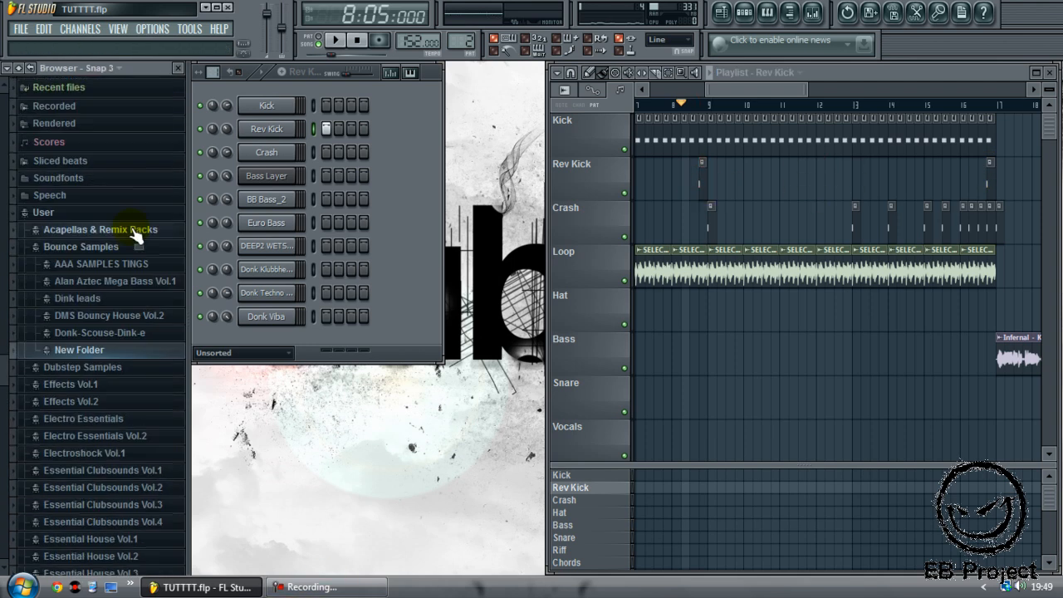
click(84, 303)
scroll(108, 340, down, 3)
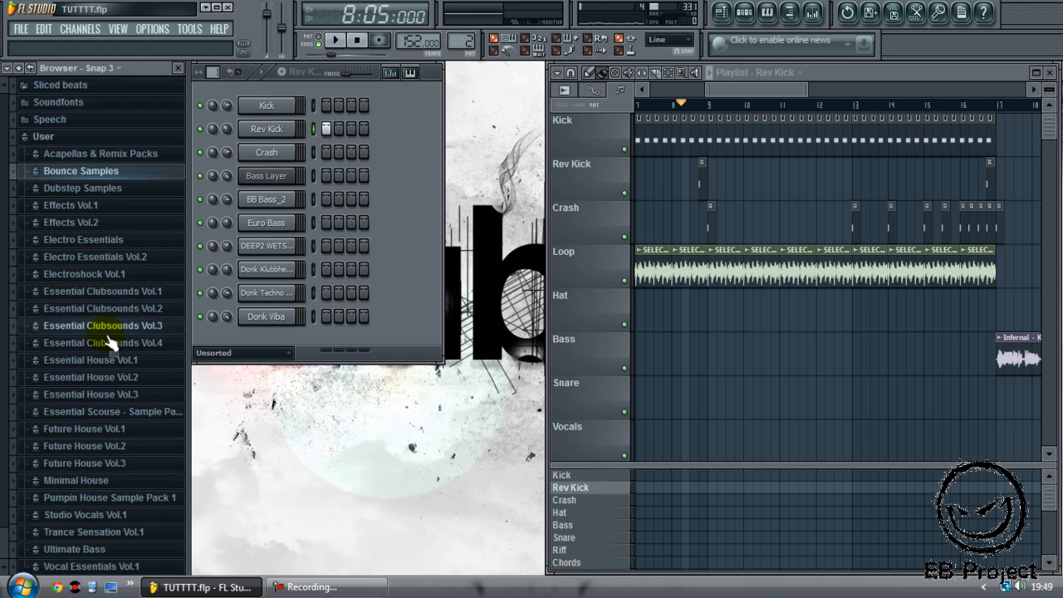
click(125, 292)
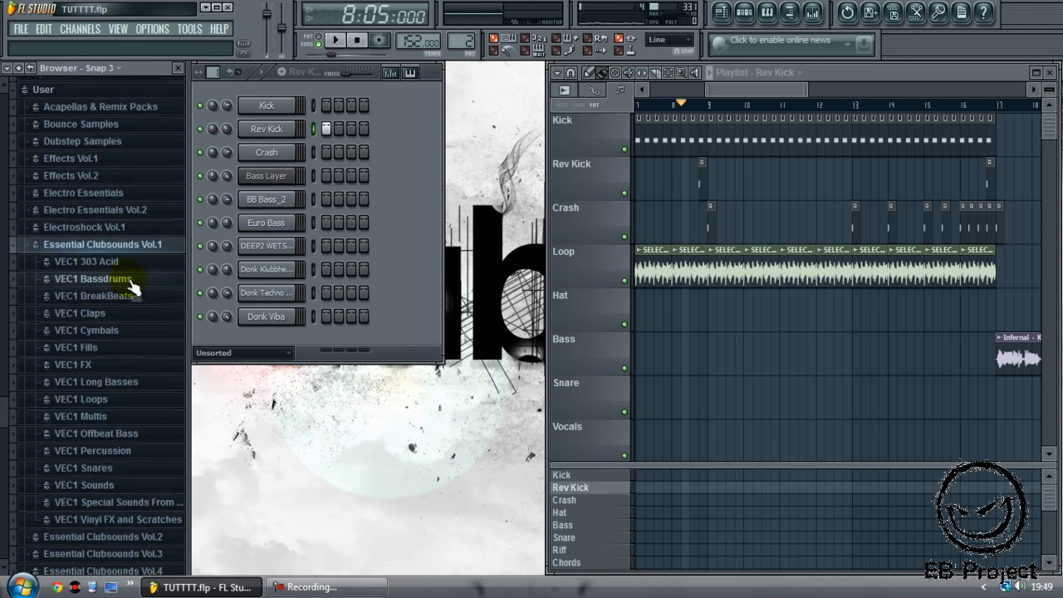
click(114, 329)
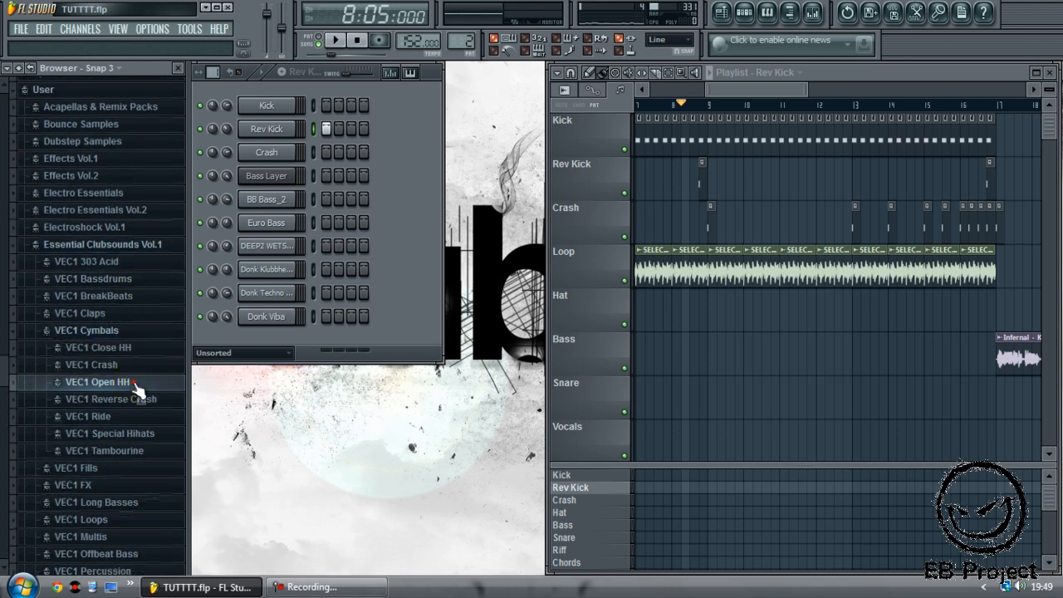
click(133, 384)
Audition the VEC1 Cymbals open hi-hat samples, comparing those around OH 053 to OH 055.
click(122, 446)
click(119, 491)
click(129, 521)
scroll(129, 499, down, 4)
click(123, 440)
click(147, 542)
scroll(147, 549, down, 1)
click(147, 554)
scroll(148, 532, down, 4)
click(137, 395)
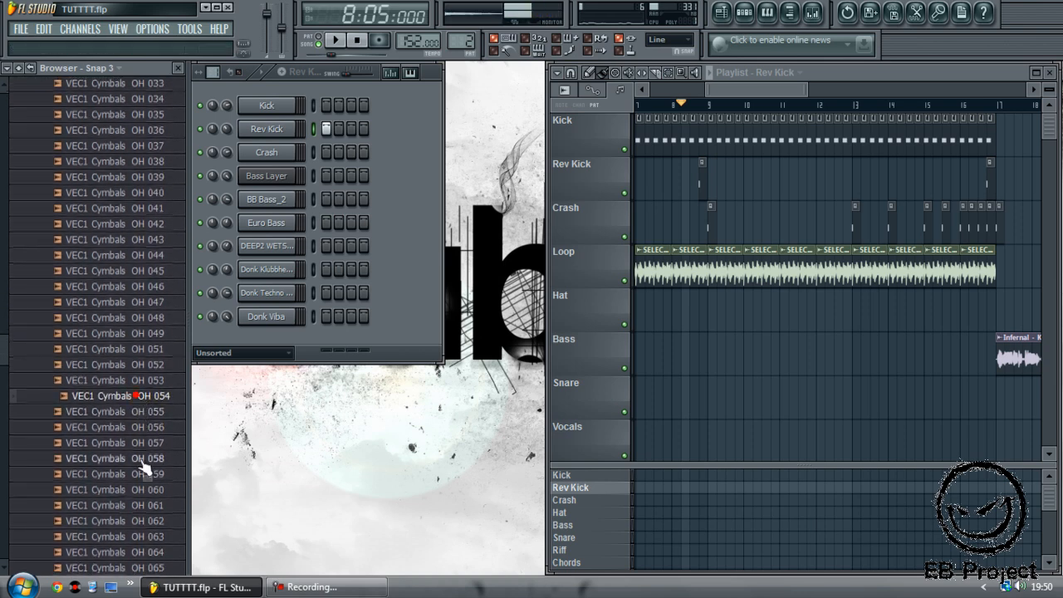
click(141, 412)
click(145, 396)
click(141, 381)
click(142, 397)
click(143, 413)
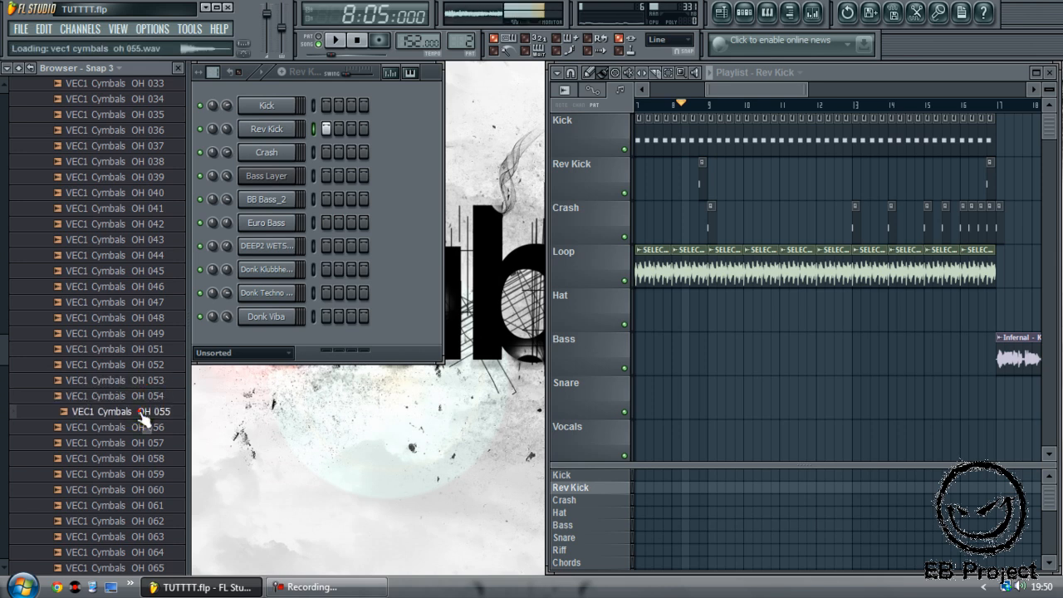
click(143, 401)
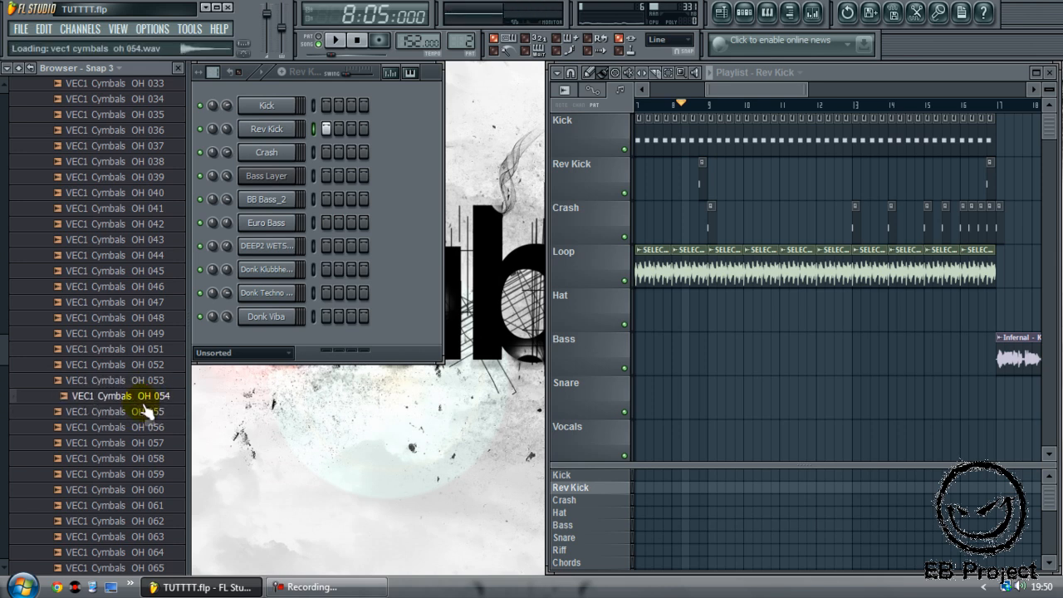
Load VEC1 Cymbals OH 054 as a new channel below Crash and select the Hat pattern in pattern mode.
drag(143, 403, 262, 172)
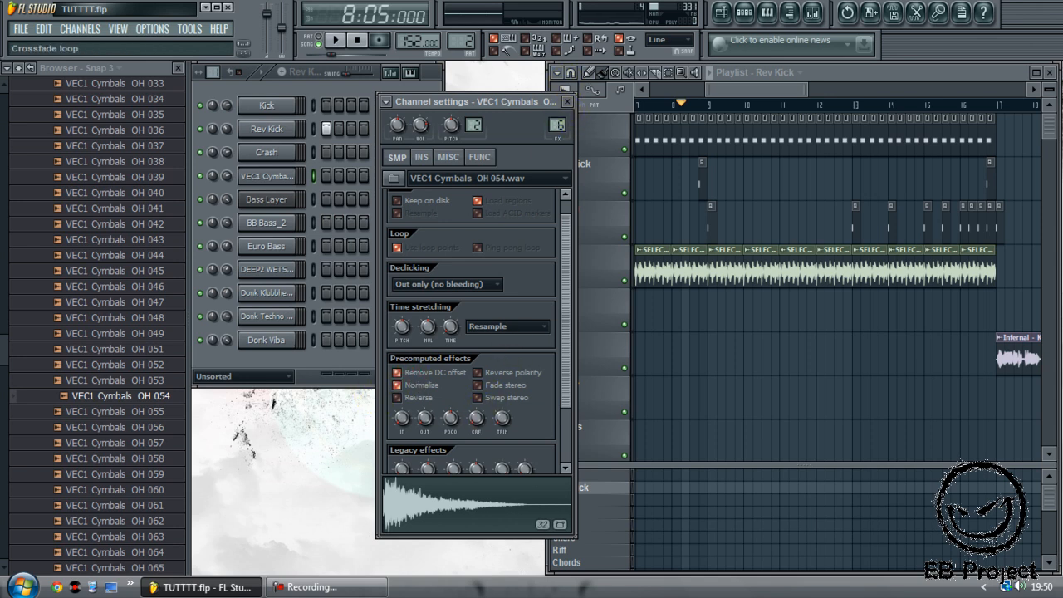
click(568, 102)
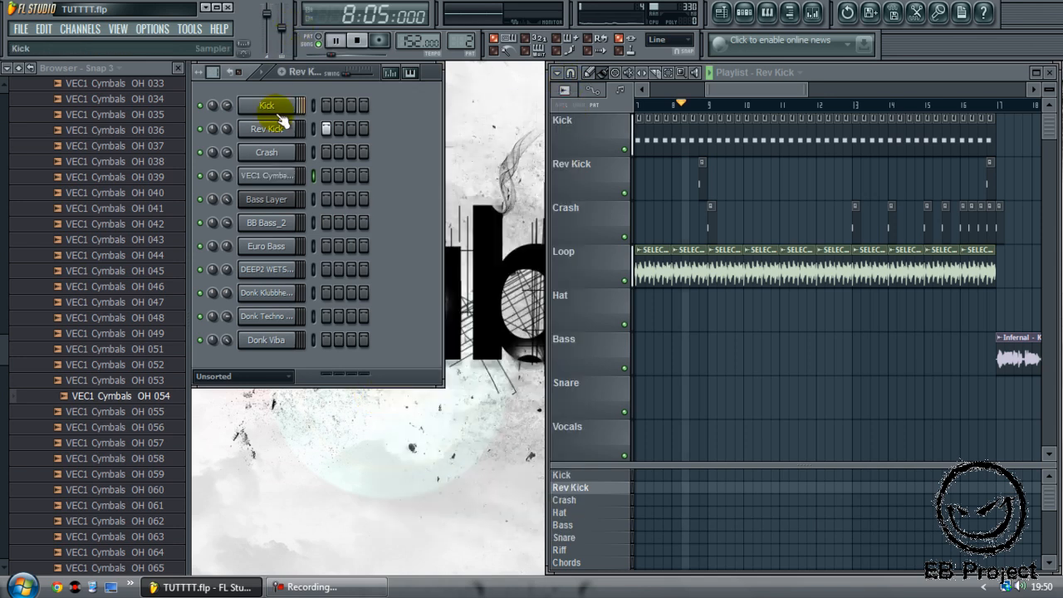
click(315, 42)
click(561, 512)
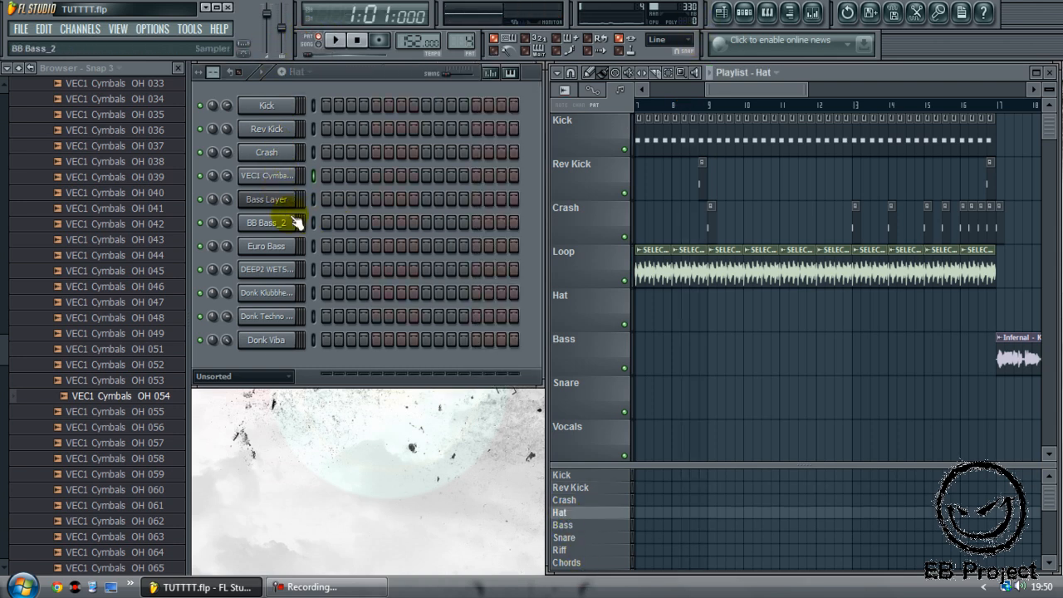
Rename the new VEC1 Cymbals channel as Hat.
right_click(272, 177)
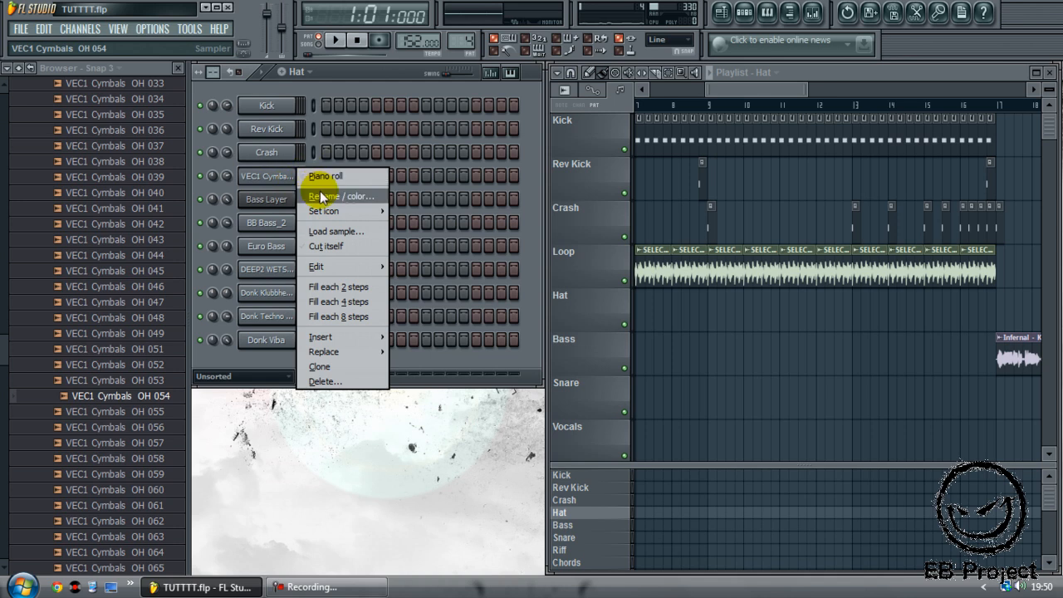
click(319, 196)
text(Hat)
key(Return)
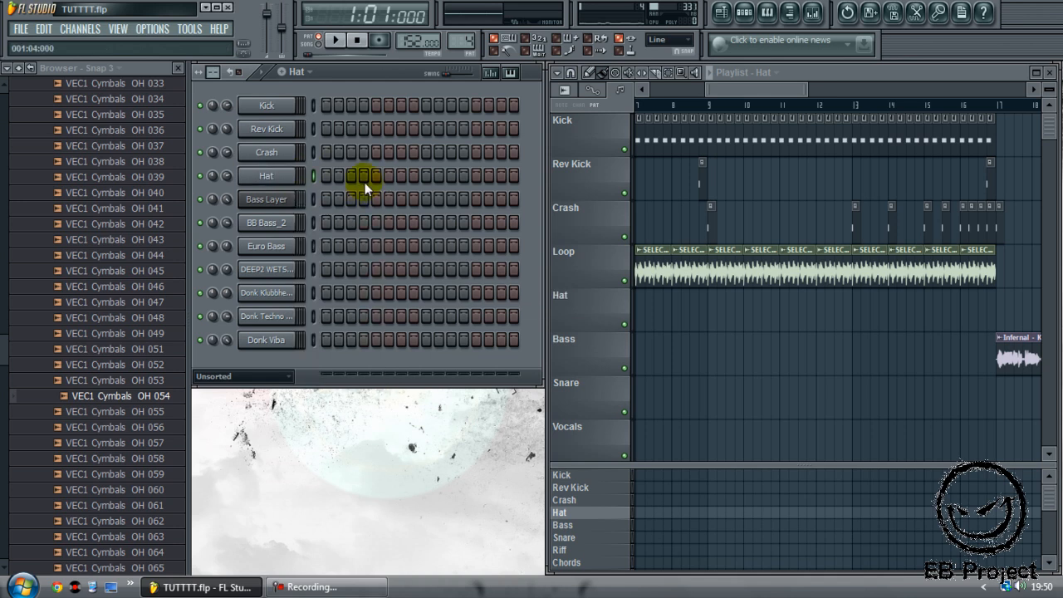
Draw a C5 note on step 3 in the Hat channel's piano roll, turn snapping off, and shorten the note slightly.
right_click(287, 177)
click(311, 177)
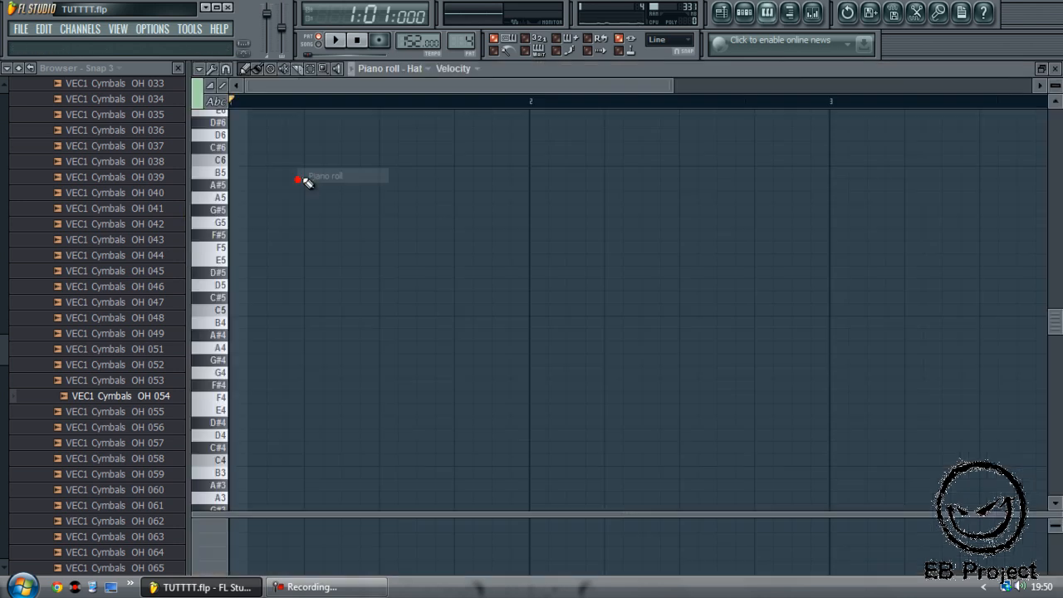
click(279, 313)
click(665, 39)
click(677, 86)
click(330, 43)
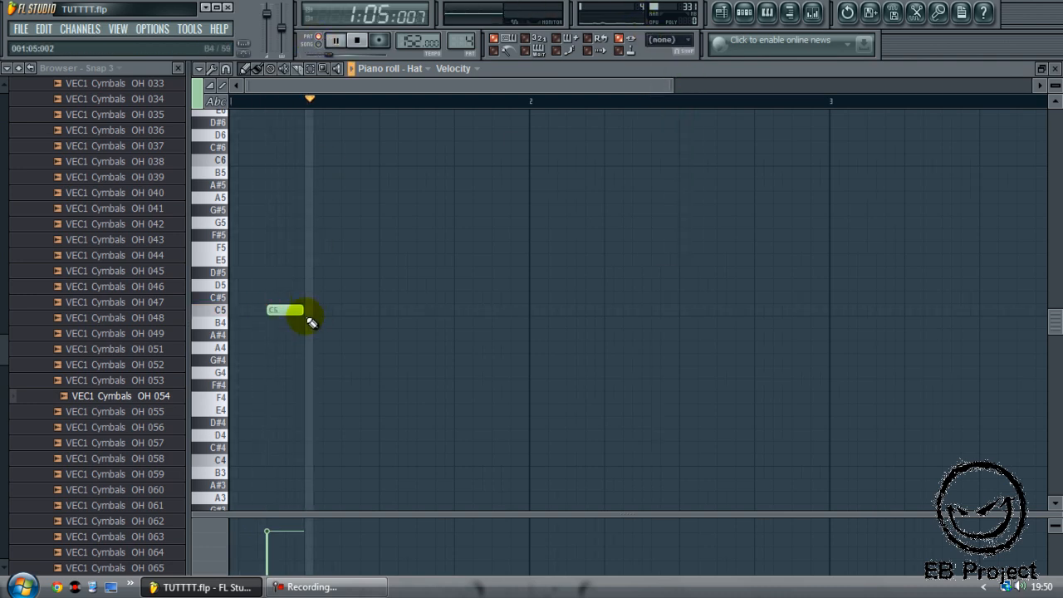
drag(304, 311, 298, 312)
key(space)
click(1055, 70)
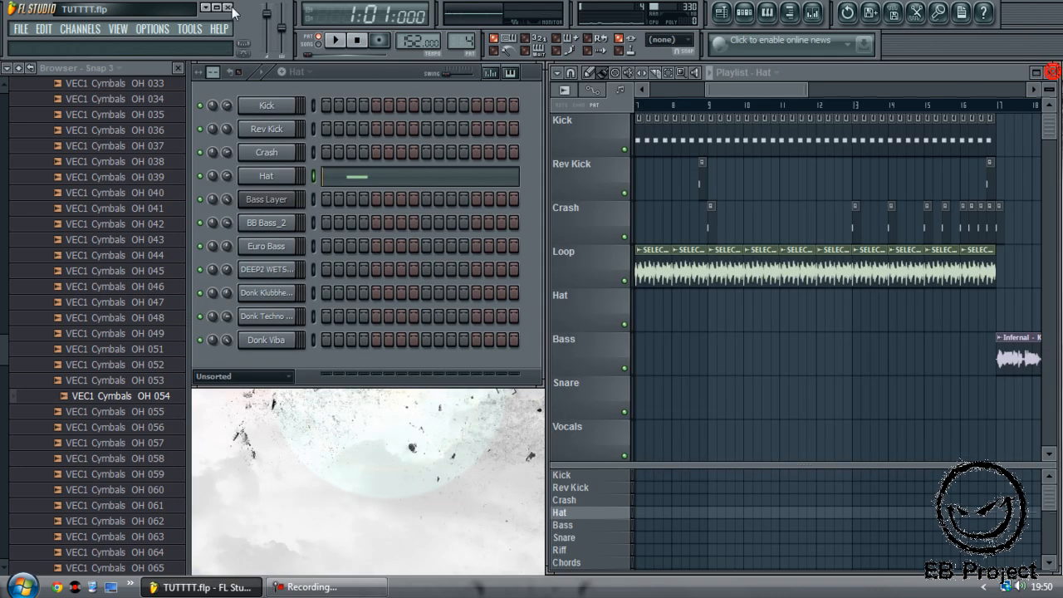
Reduce the step grid to four steps and preview the Hat pattern with the Hat channel settings open.
click(214, 72)
drag(215, 72, 213, 68)
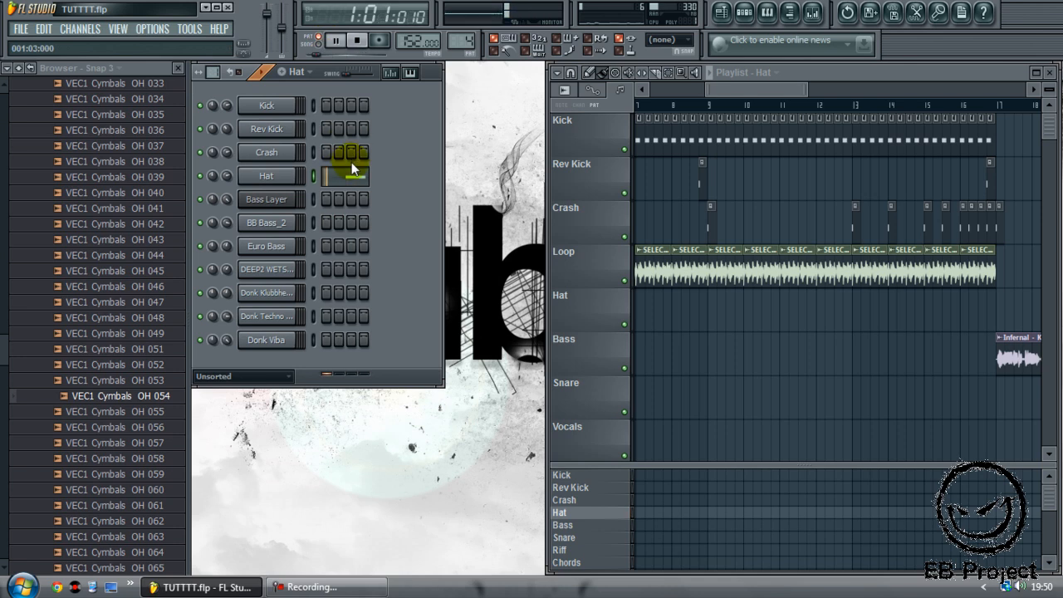
key(space)
click(272, 176)
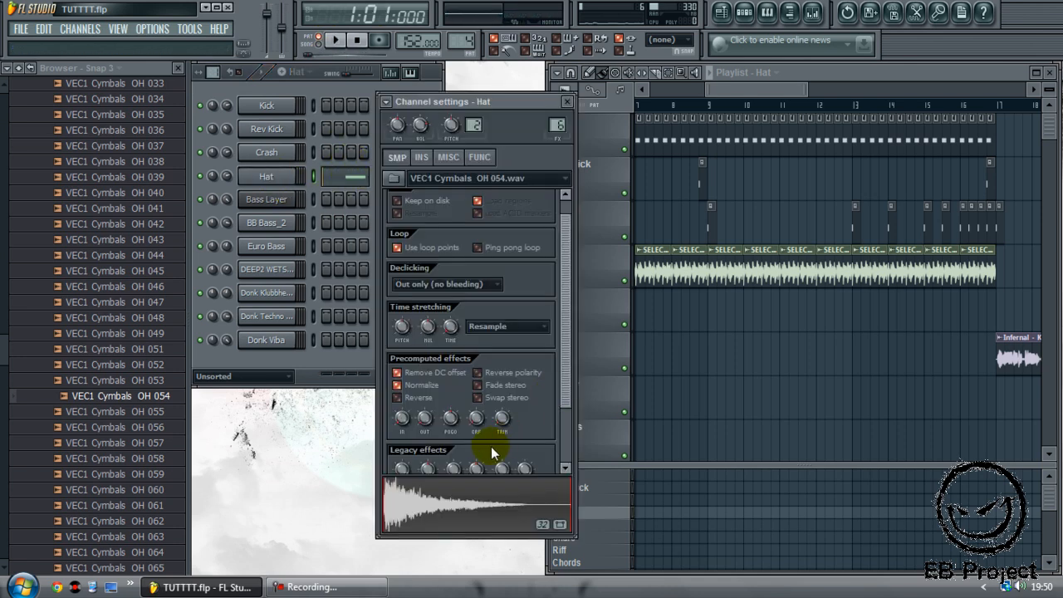
key(space)
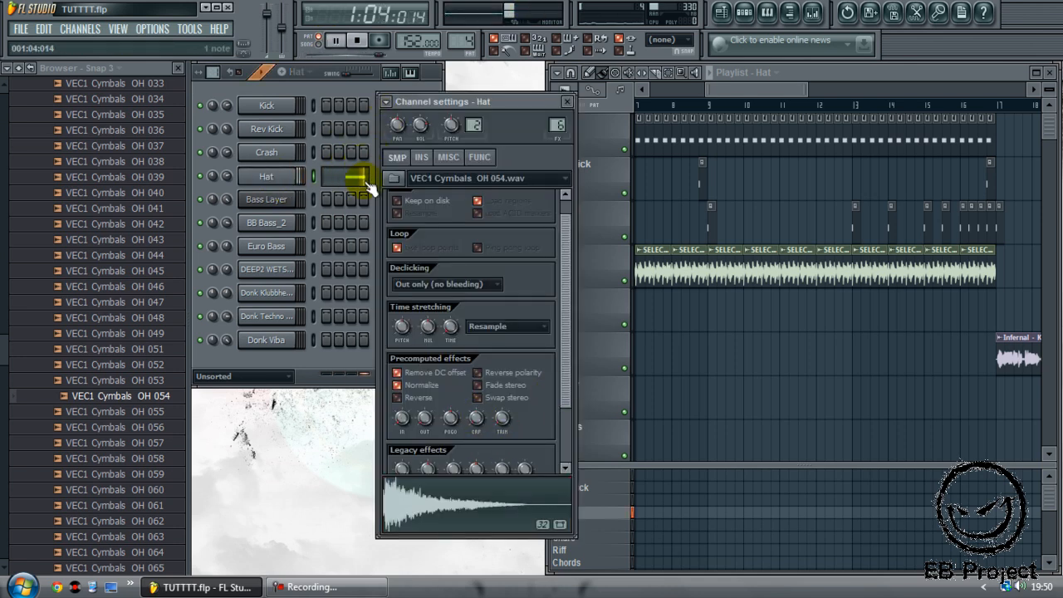
key(space)
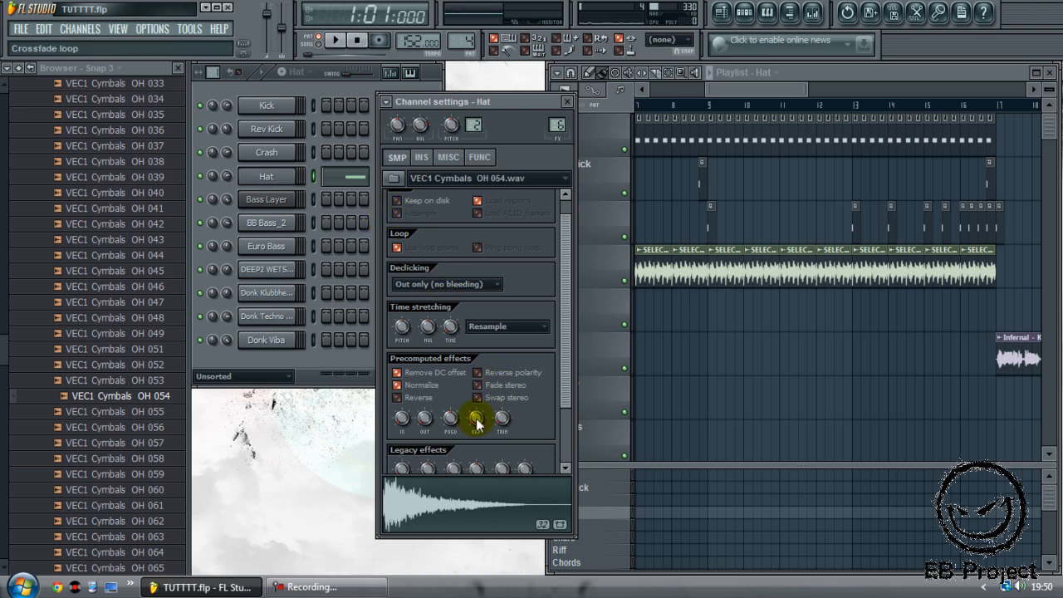
Try a 10-tick length for the C5 hat note during playback, and extend it back to 1 step 14 ticks.
click(350, 181)
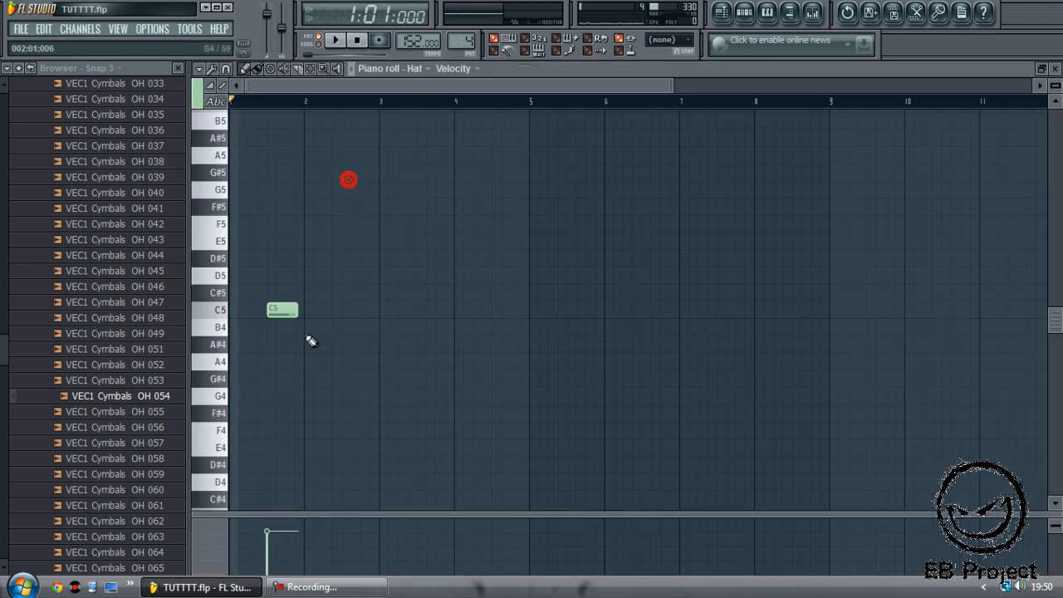
drag(297, 310, 285, 328)
key(space)
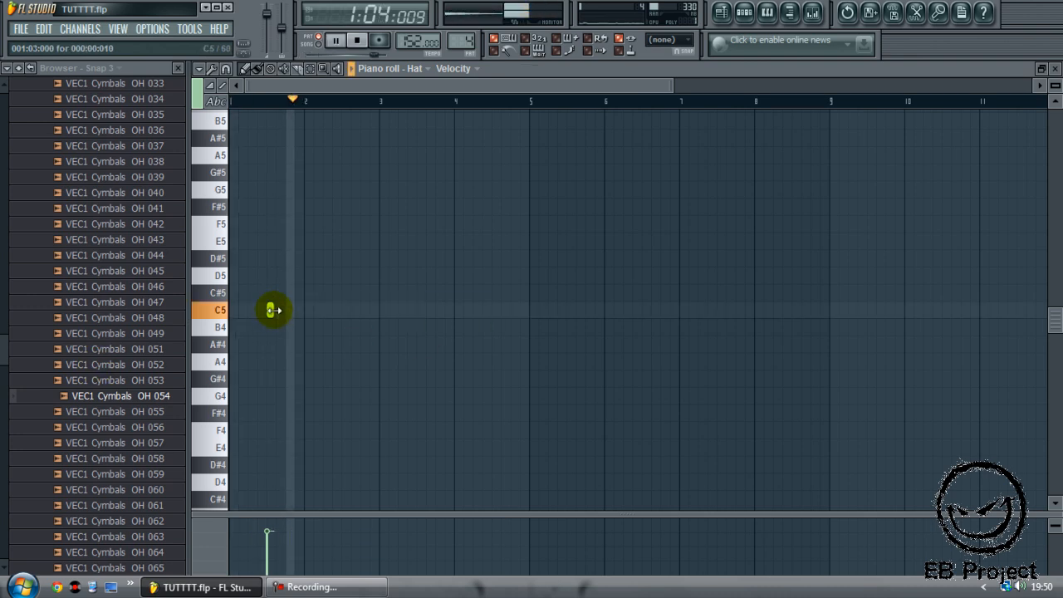
key(space)
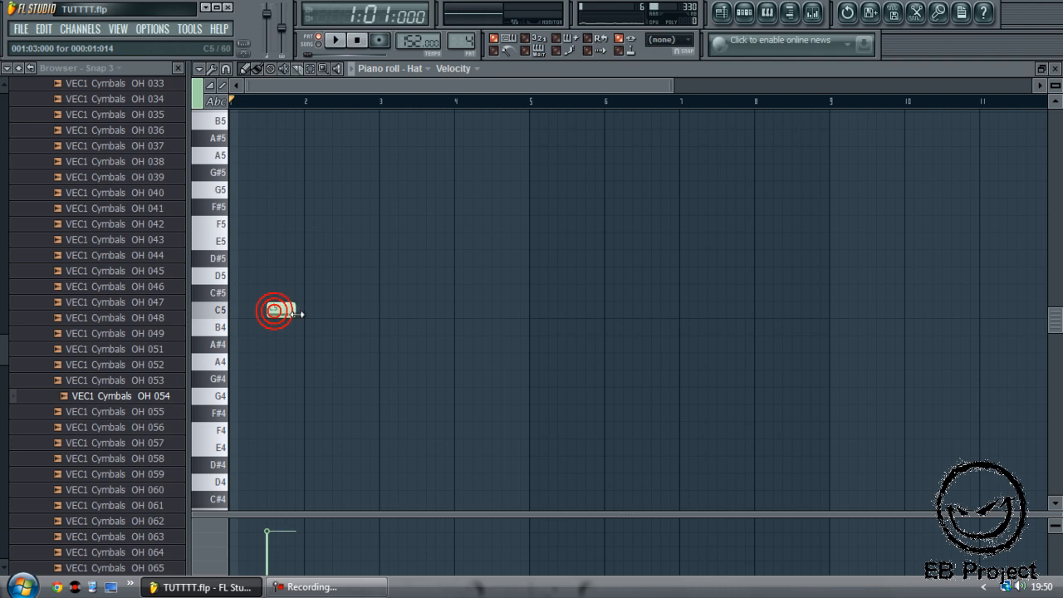
Restore the Hat piano roll to a floating window and fine-tune the end of the C5 note during playback.
double_click(635, 74)
click(309, 78)
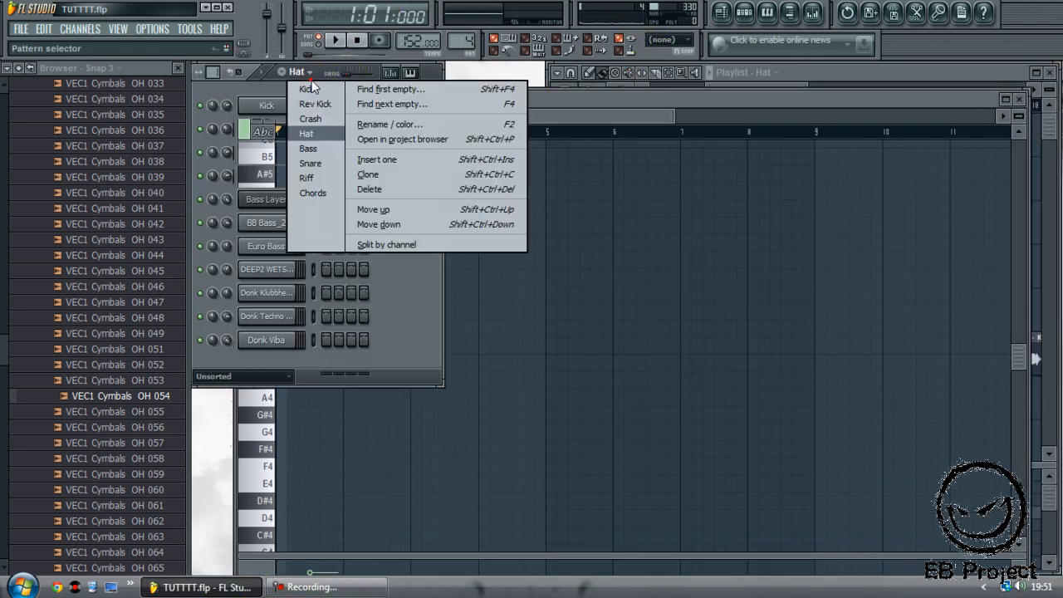
click(251, 93)
click(266, 176)
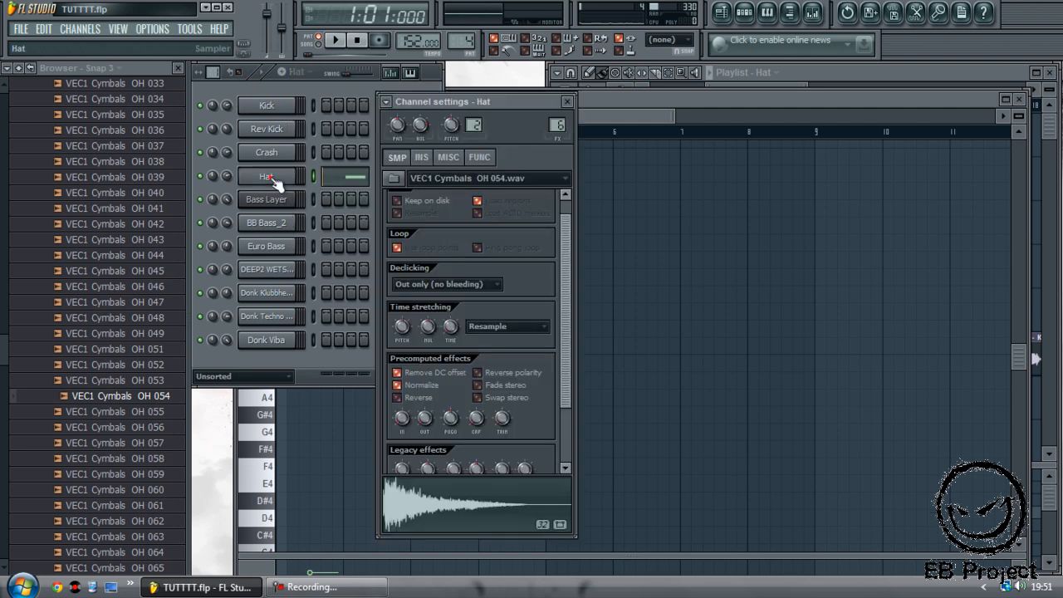
click(617, 109)
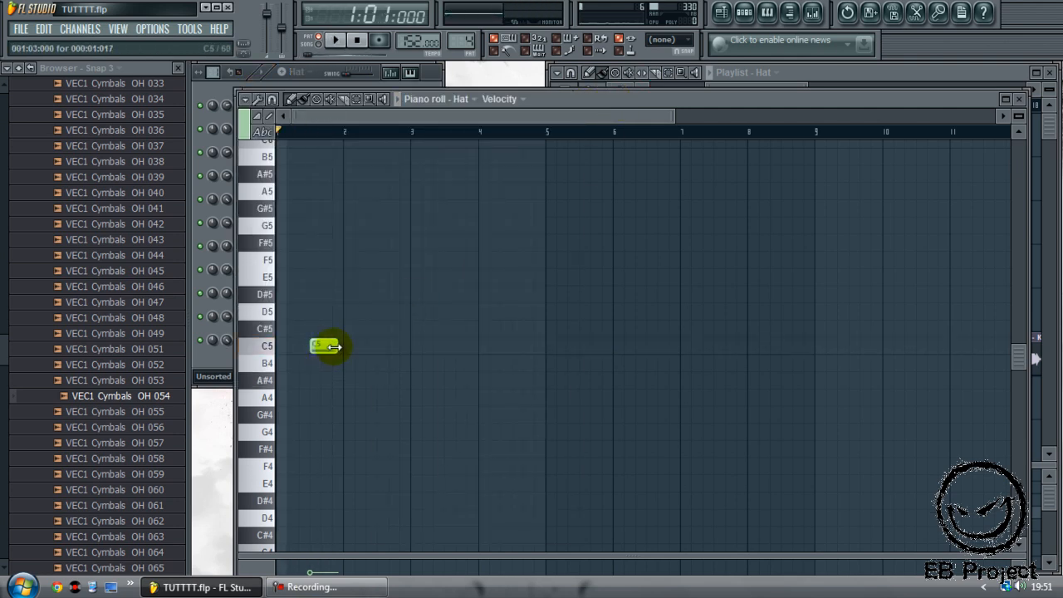
key(space)
mouse_move(336, 347)
mouse_down()
mouse_move(321, 349)
mouse_move(337, 349)
mouse_up()
key(space)
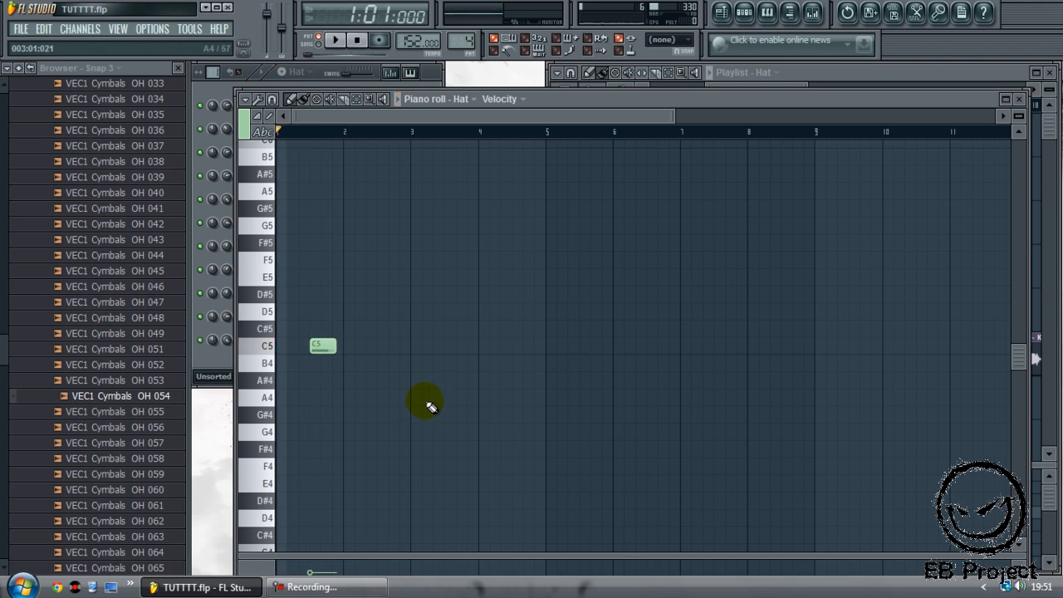
Close the piano roll and Hat settings, set snapping to Line, and paint Hat patterns on the Hat track from bar 9 to bar 17.
click(1020, 100)
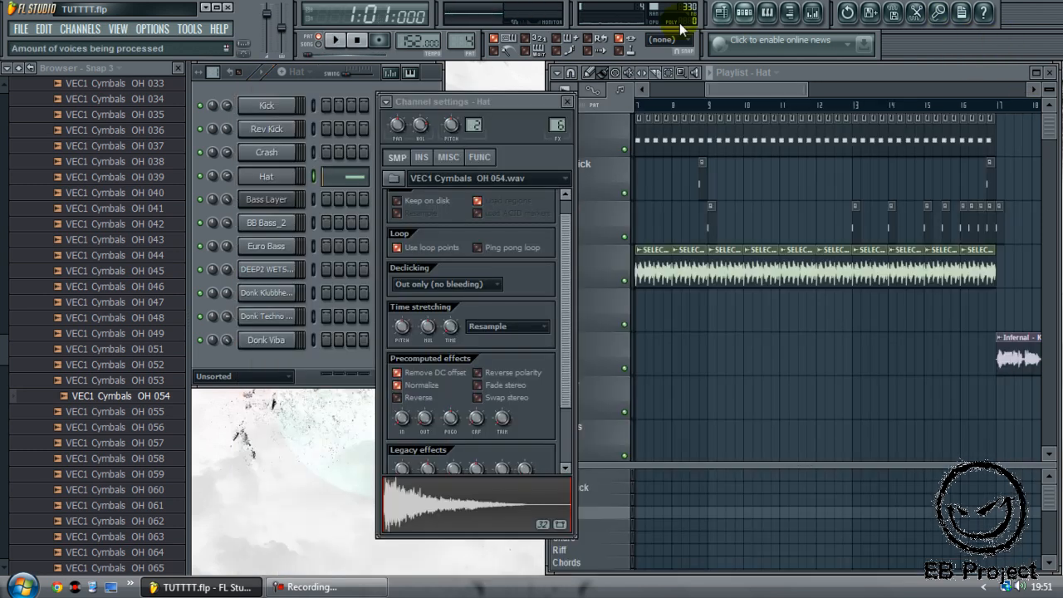
click(567, 102)
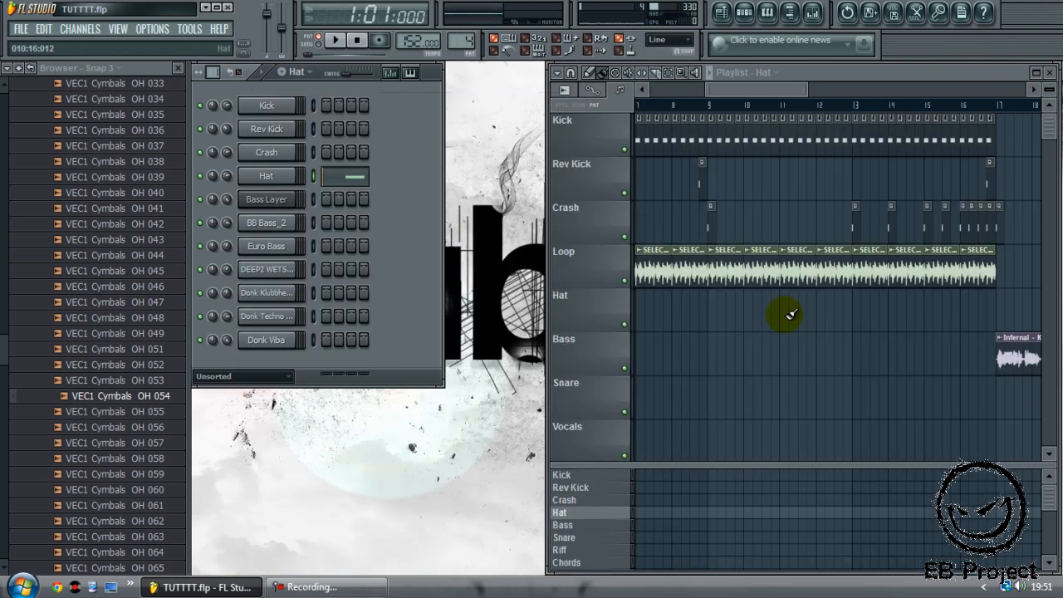
drag(713, 318, 999, 313)
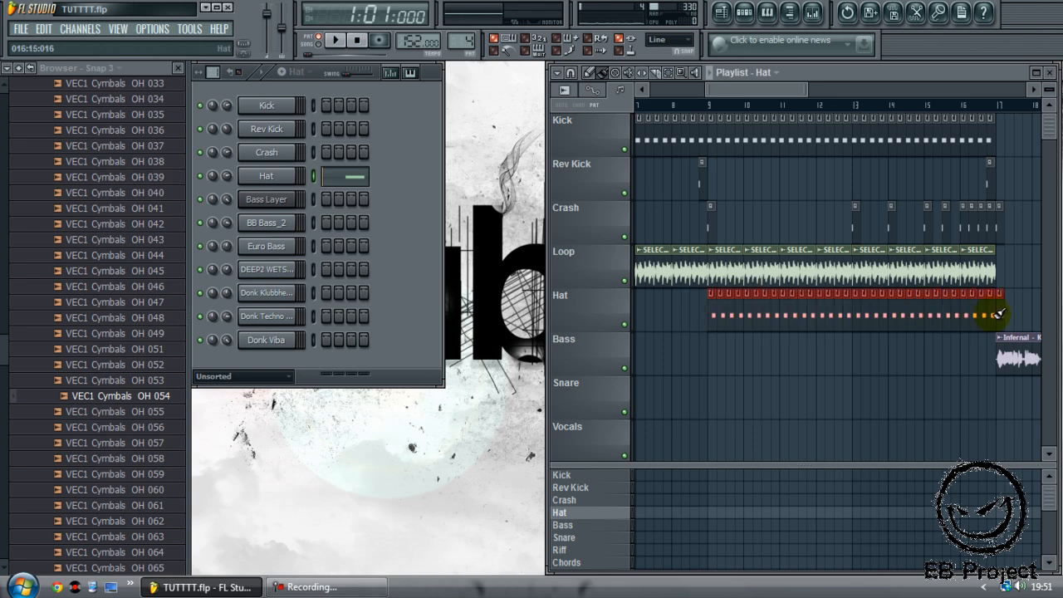
Set the Hat mixer track's volume to about 55% (-11.2 dB) during song playback, and play the arrangement from bar 9.
key(space)
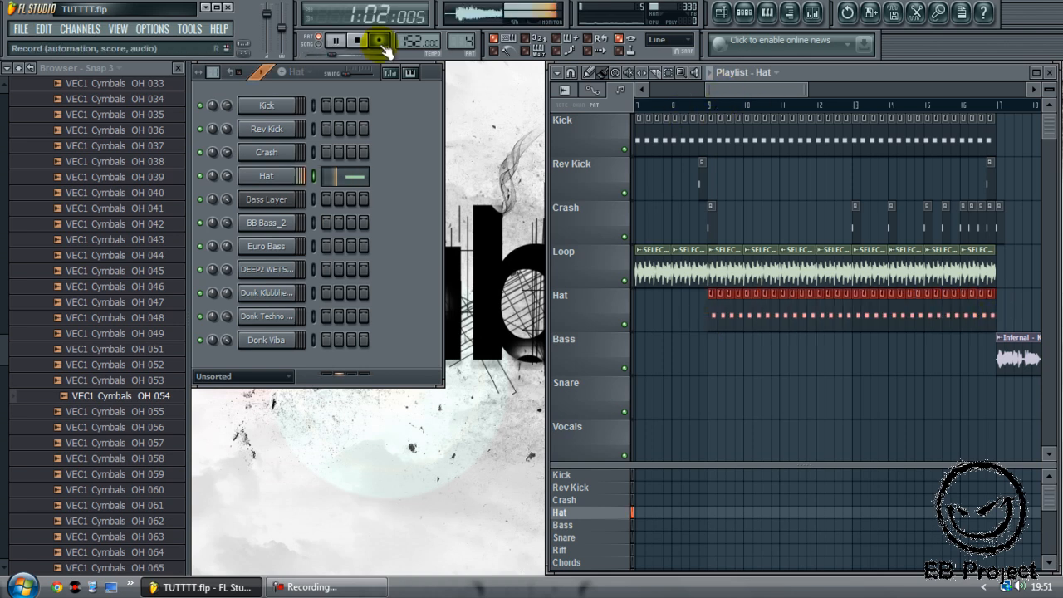
click(311, 44)
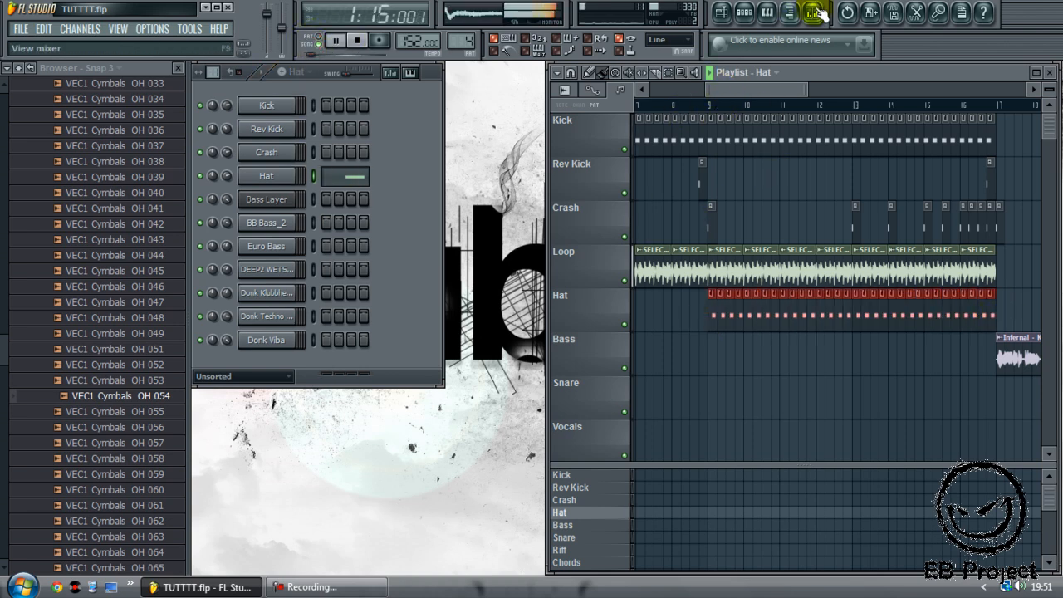
key(F9)
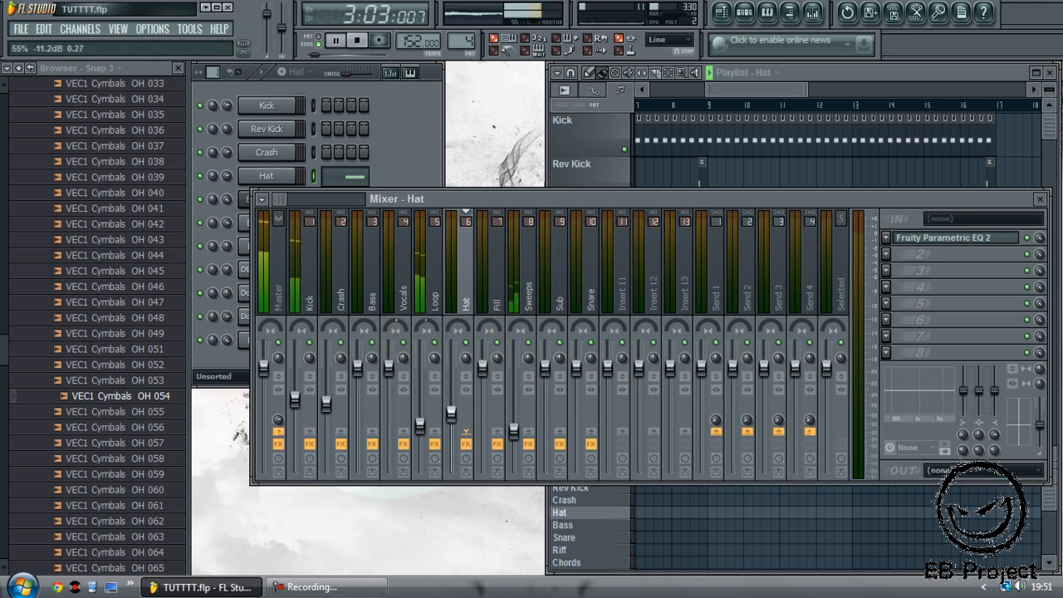
click(765, 88)
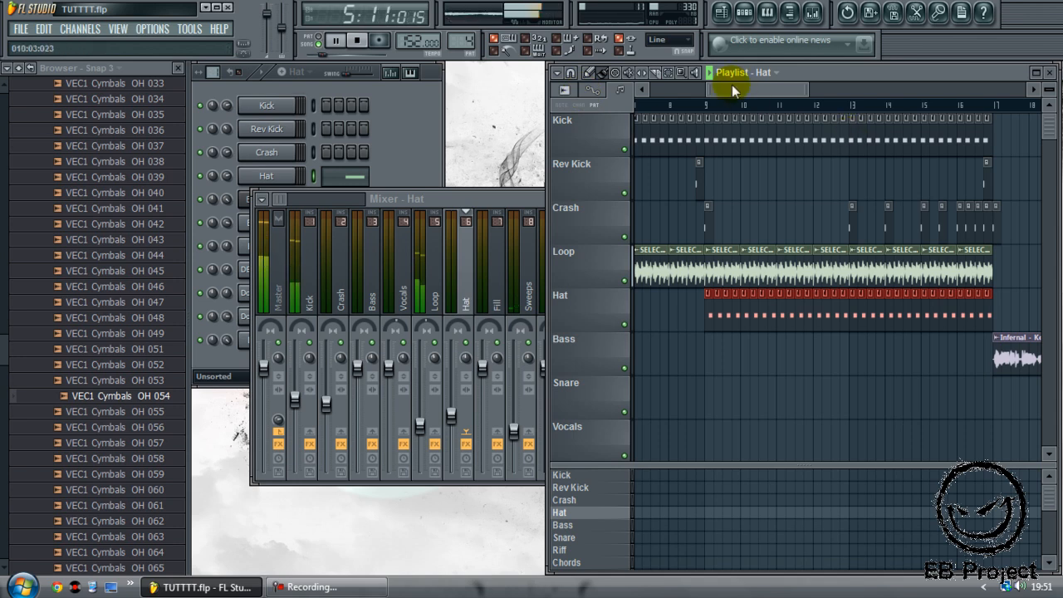
drag(728, 91, 767, 94)
click(718, 102)
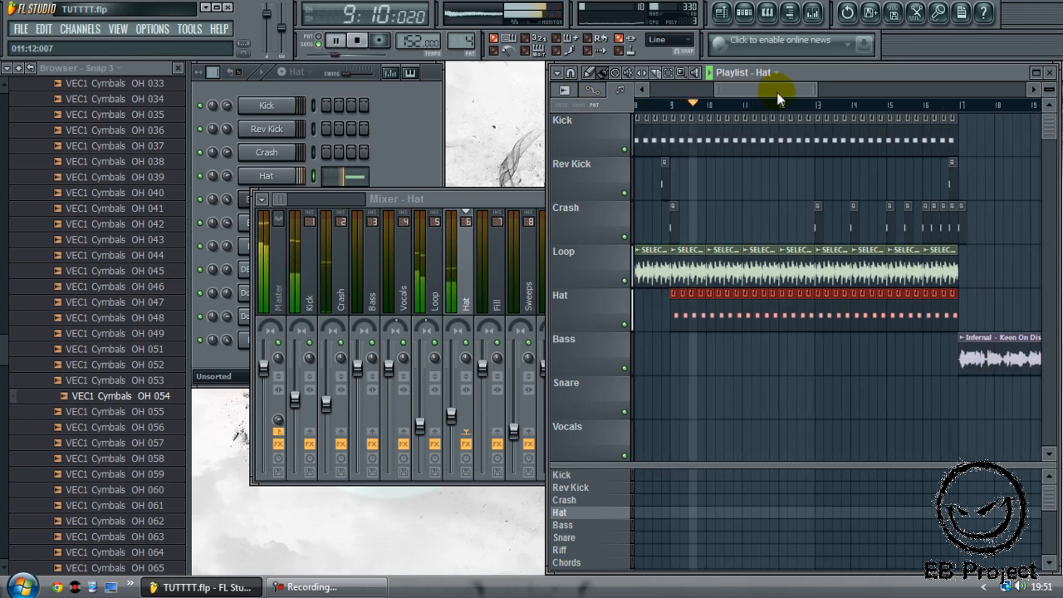
Rebalance the Hat's level during song playback, settling its mixer track's volume slightly higher, and close the mixer.
drag(421, 426, 440, 378)
click(224, 177)
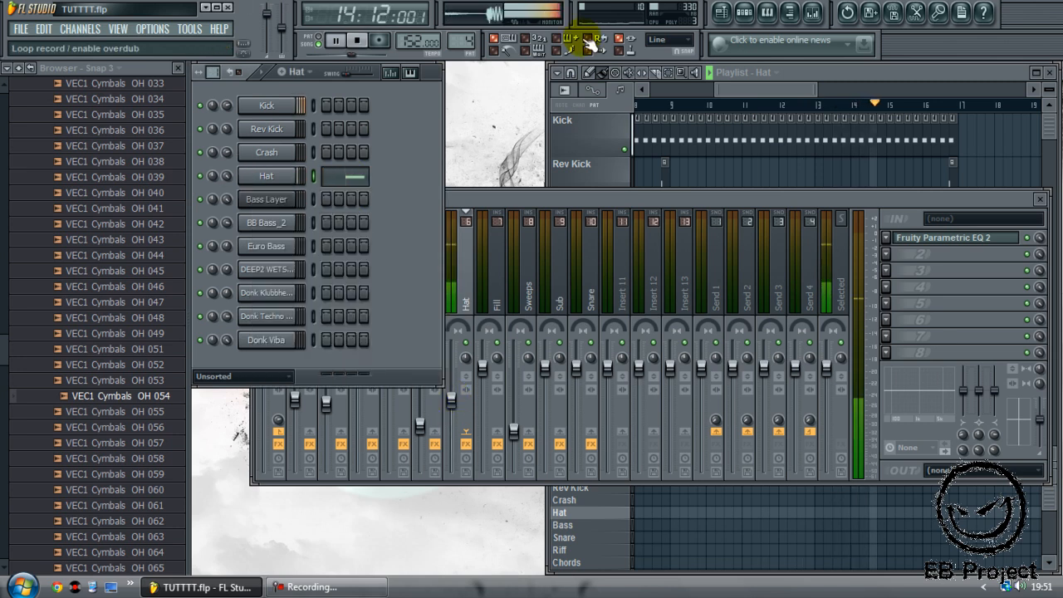
drag(455, 400, 456, 423)
key(space)
right_click(226, 176)
click(237, 178)
key(space)
click(451, 408)
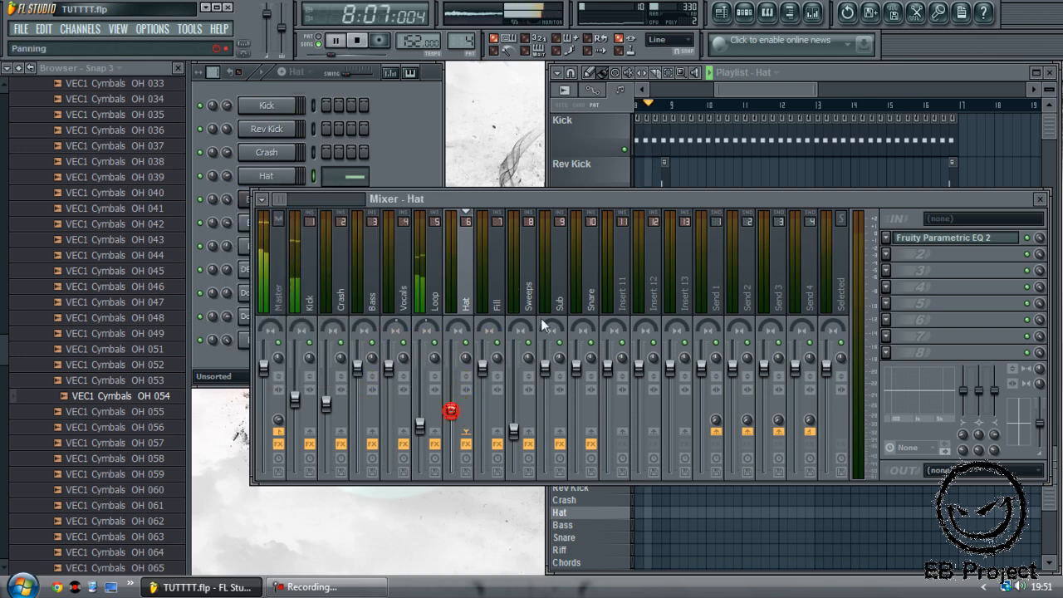
drag(451, 408, 457, 405)
key(space)
click(1040, 199)
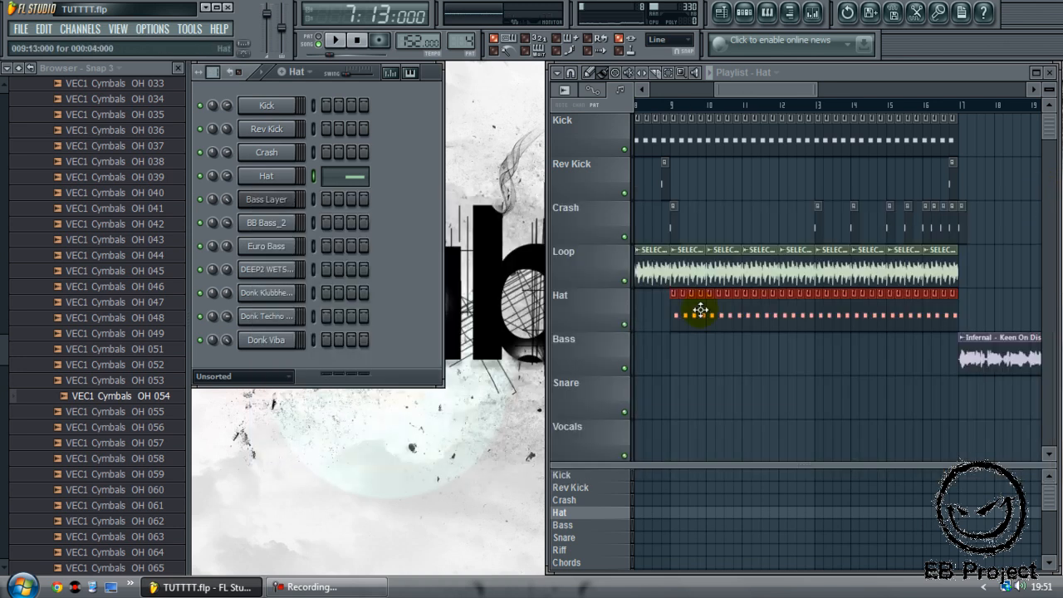
Select the Snare pattern and audition several samples in the VEC1 Snares folder, including Snare 022, 019, 018 and 017.
click(579, 538)
scroll(2, 241, up, 15)
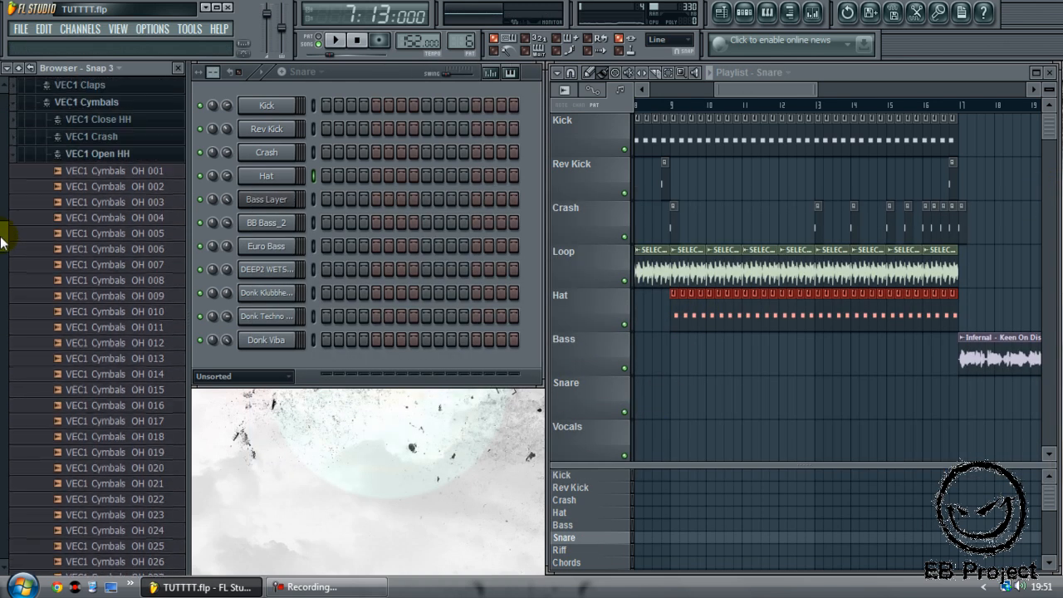
click(95, 151)
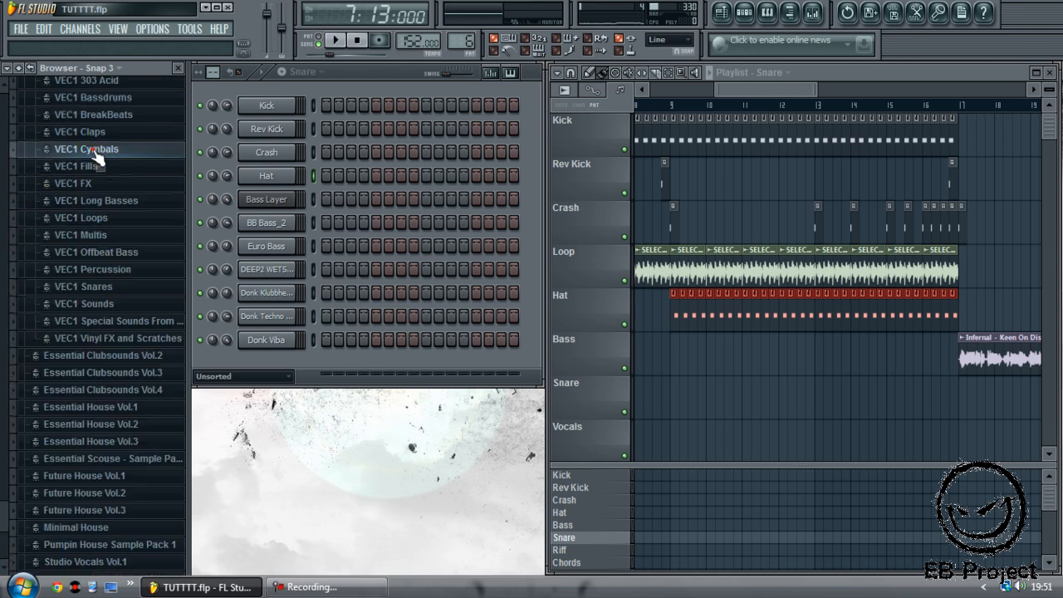
click(112, 287)
click(125, 446)
click(125, 429)
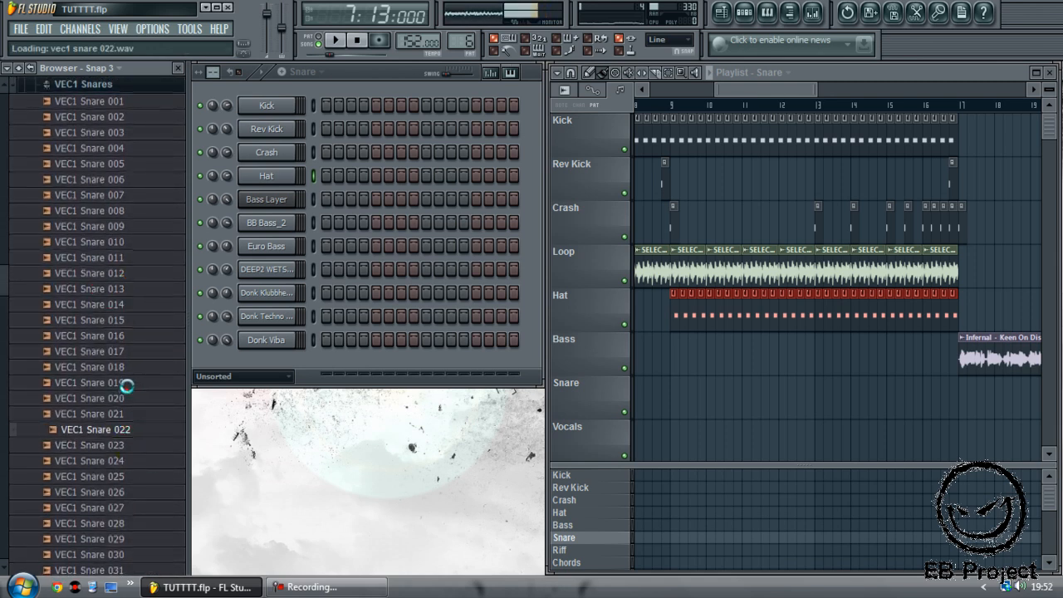
click(125, 378)
click(122, 383)
click(124, 368)
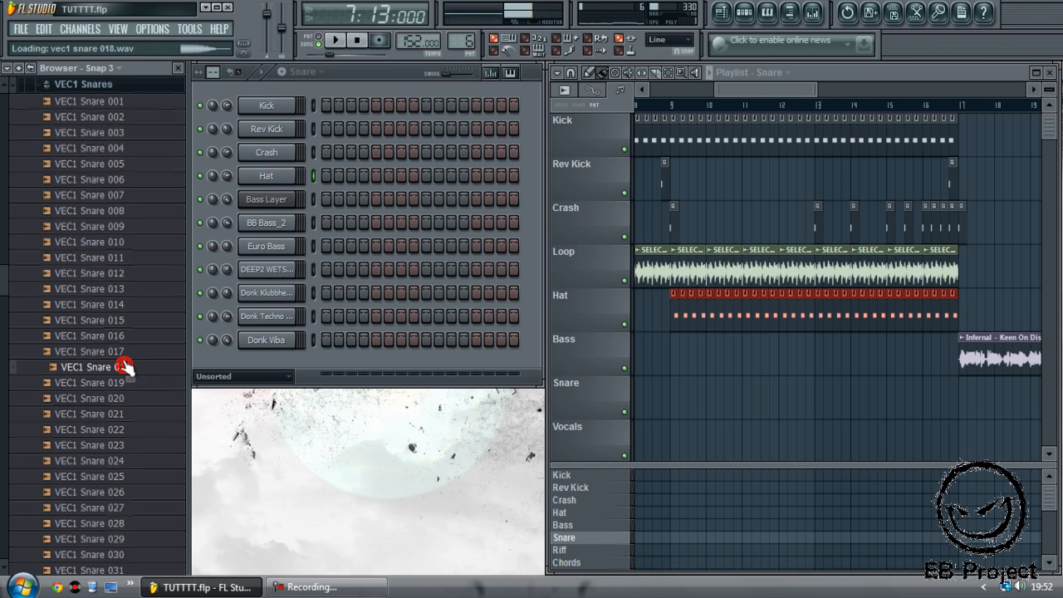
click(125, 353)
Browse to VEC4 Snares in Essential Clubsounds Vol.4 and add VEC4 Snares 018 as a new channel below Hat.
click(107, 86)
scroll(148, 310, up, 2)
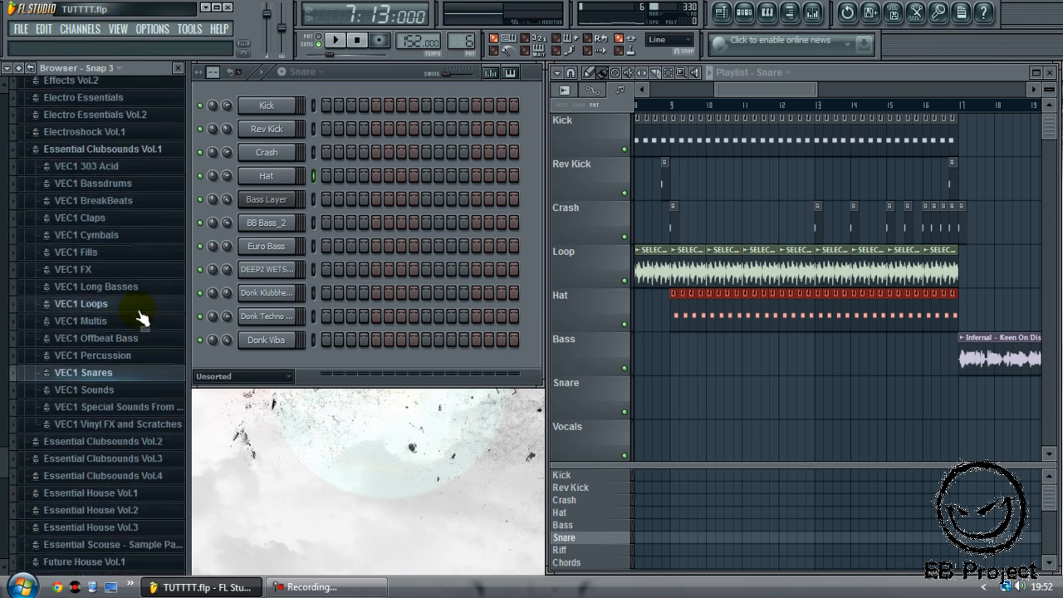
click(110, 157)
click(103, 343)
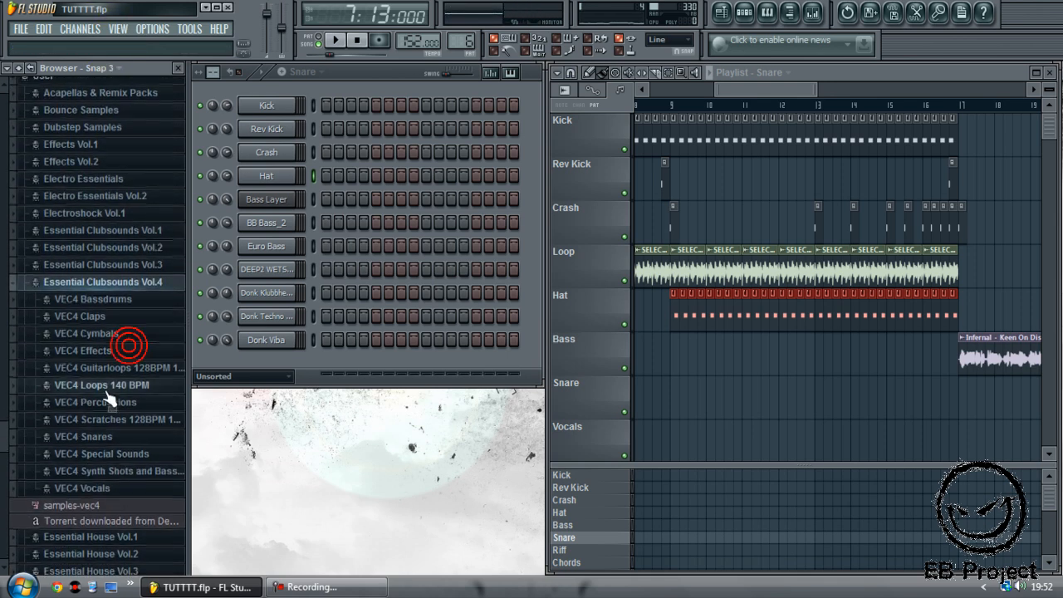
click(108, 435)
click(112, 370)
drag(114, 371, 286, 204)
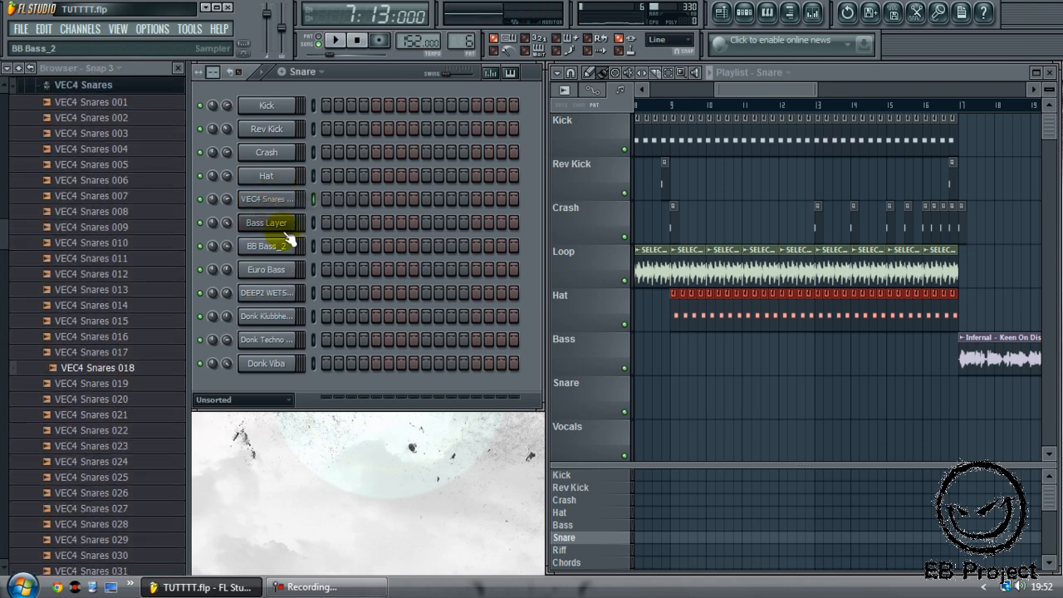
Rename the new VEC4 Snares channel as Snare and route it to mixer track 10.
right_click(285, 200)
click(326, 221)
text(S)
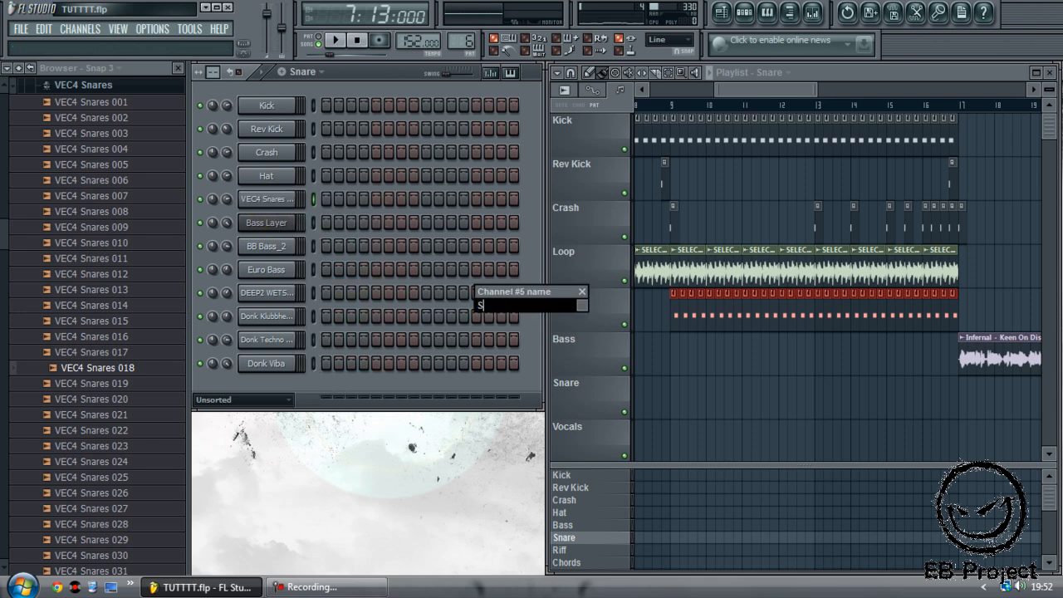
text(nare)
key(Return)
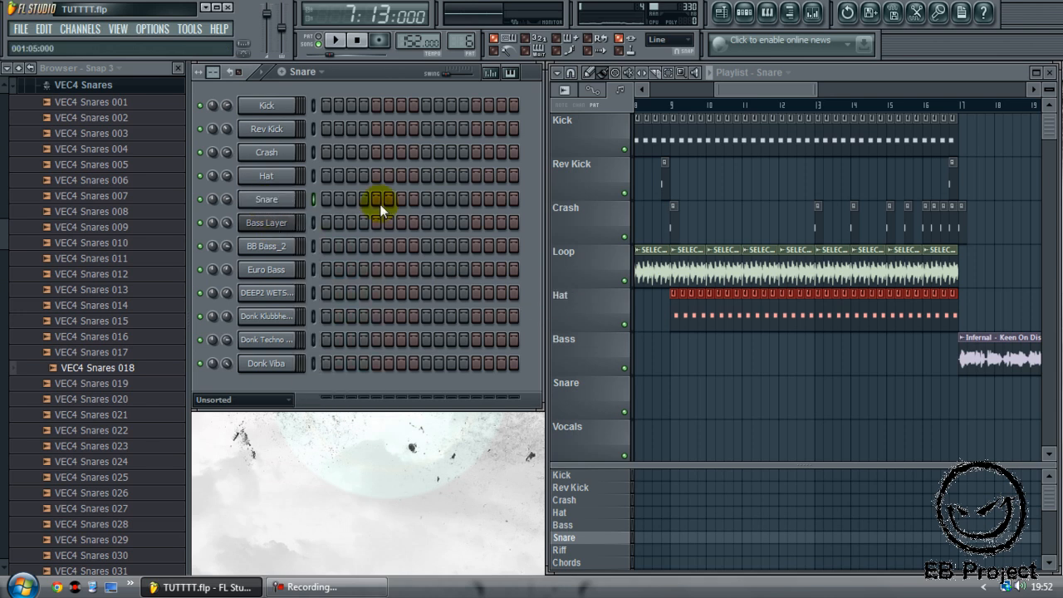
click(277, 200)
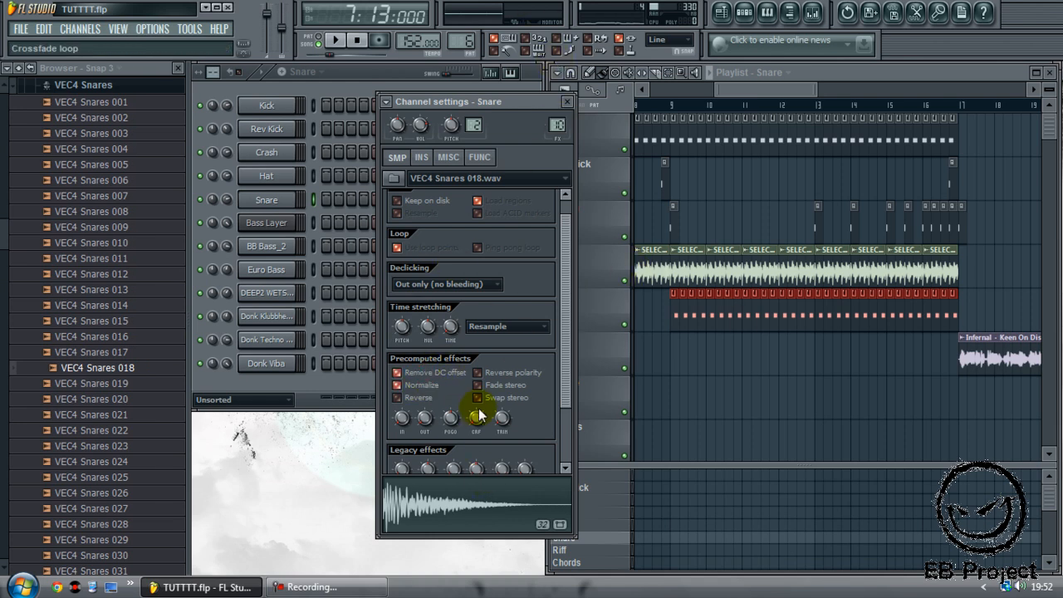
click(568, 102)
Paint a run of C5 notes in the Snare piano roll up to bar 8, with two-step notes followed by one-step notes.
right_click(279, 203)
click(334, 195)
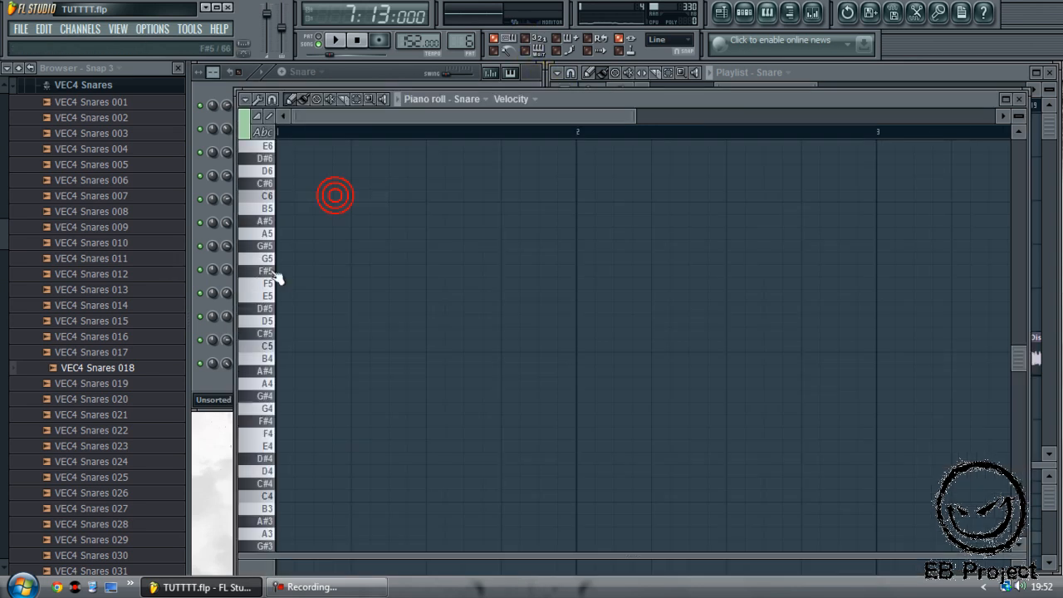
click(292, 351)
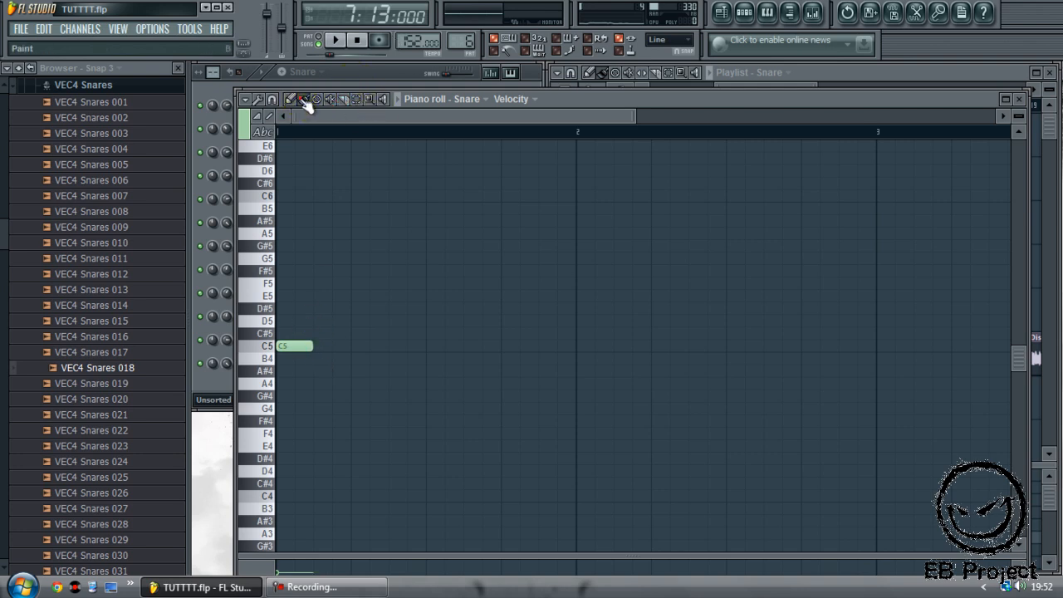
click(300, 348)
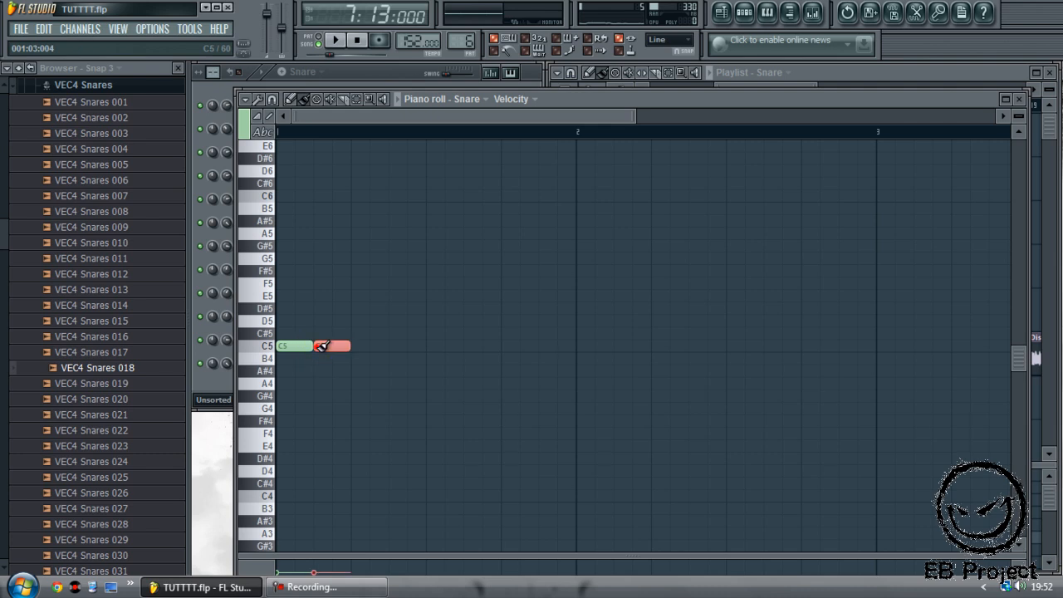
scroll(317, 347, right, 10)
mouse_move(317, 346)
mouse_down()
mouse_move(508, 350)
mouse_move(588, 339)
mouse_move(612, 350)
mouse_move(824, 349)
mouse_up()
scroll(512, 349, right, 8)
drag(675, 119, 776, 119)
drag(420, 346, 421, 347)
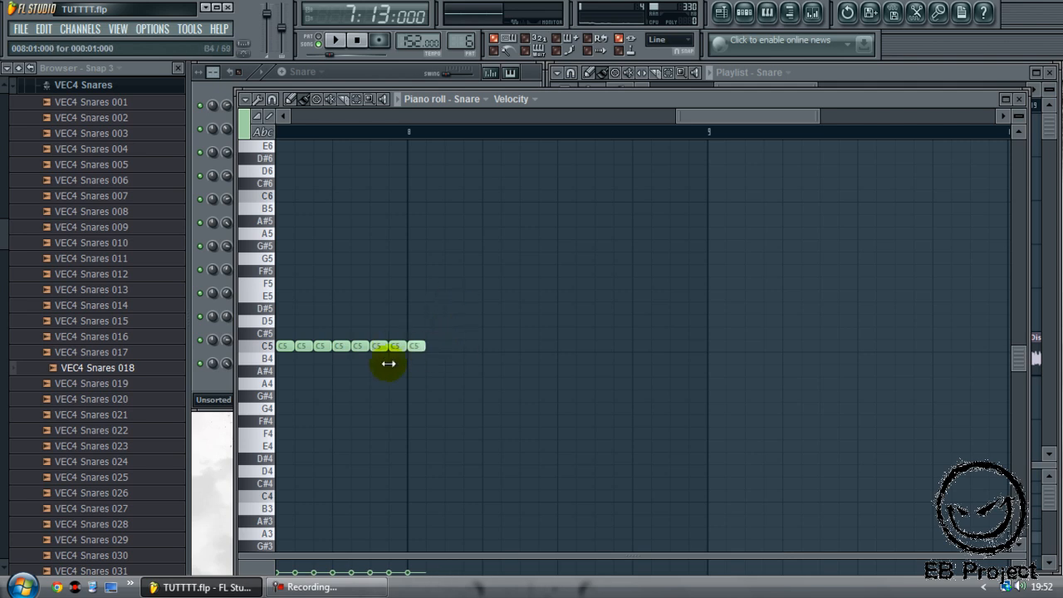
Shorten the C5 note at bar 8 to half a step, paint half-step C5 notes up to bar 9, and restore Line snapping.
click(673, 41)
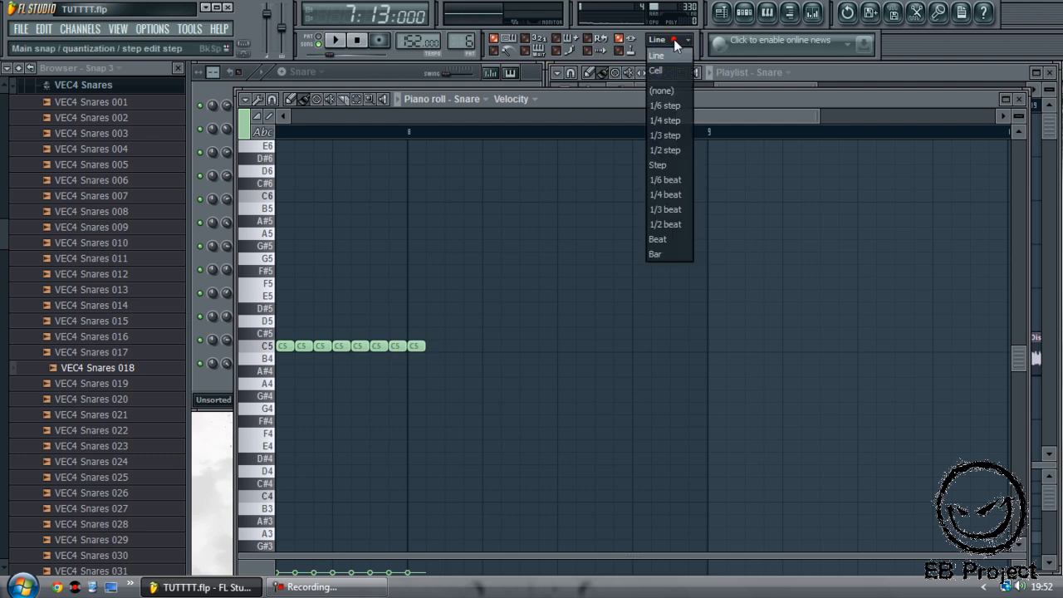
click(674, 148)
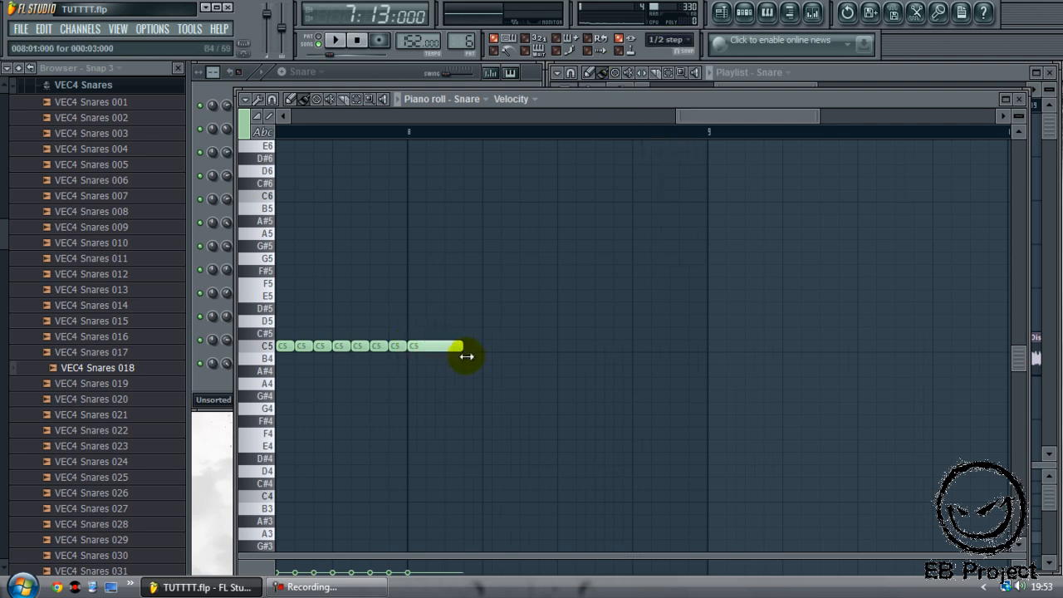
click(677, 40)
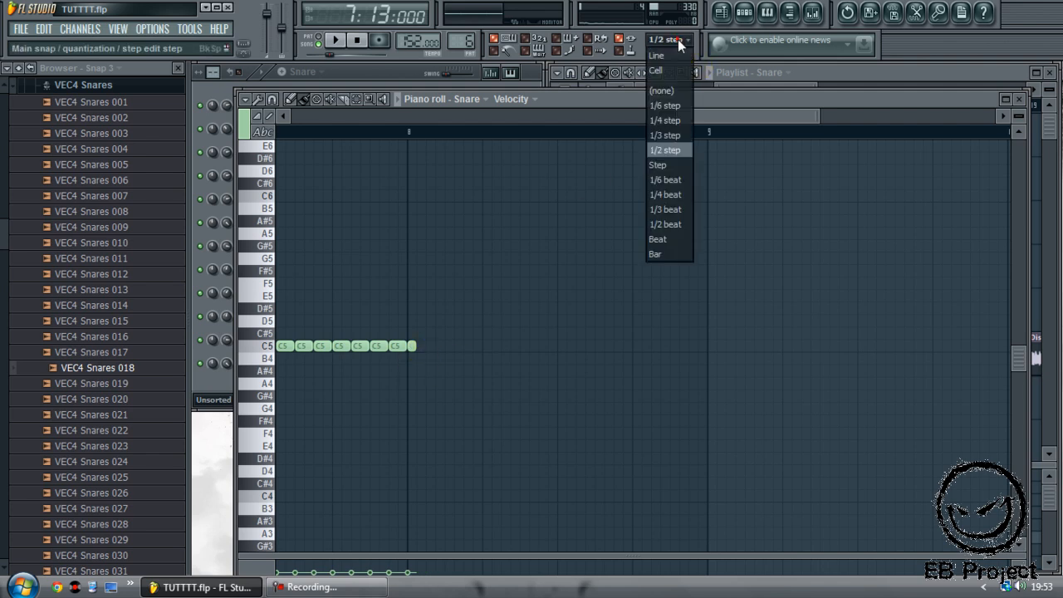
click(678, 121)
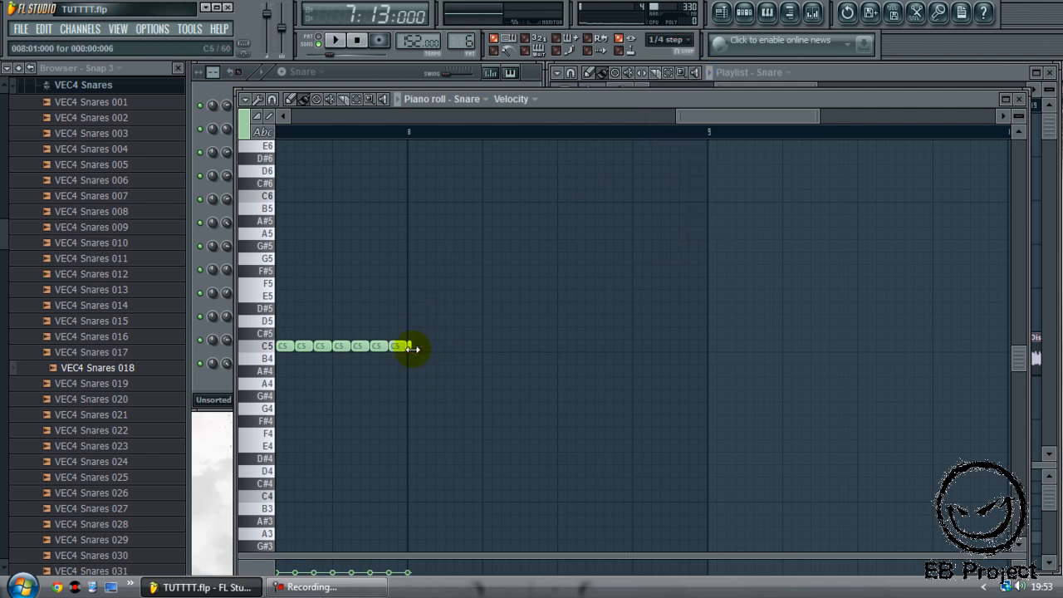
click(677, 40)
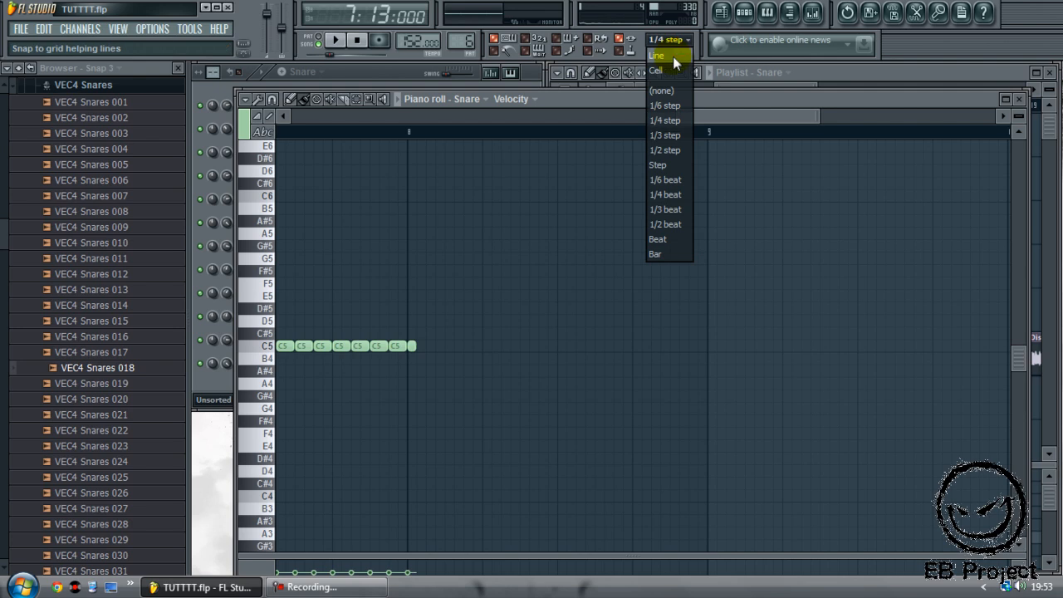
click(665, 150)
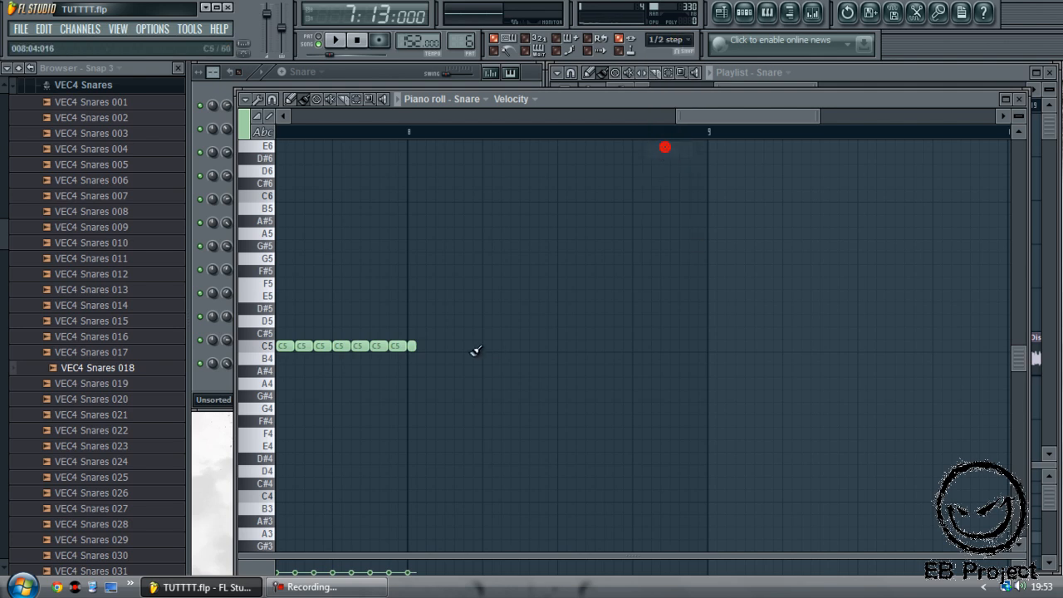
drag(425, 346, 706, 342)
click(676, 38)
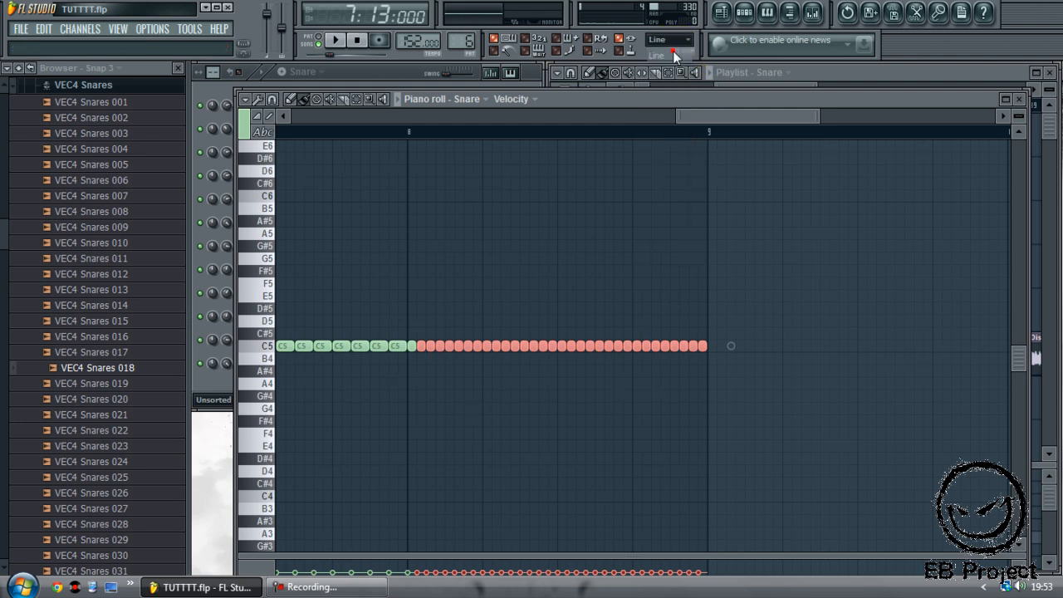
click(673, 51)
Draw Snare note velocities rising gradually to about 80% at bar 8 and falling steadily to bar 9, and close the piano roll.
drag(573, 559, 593, 420)
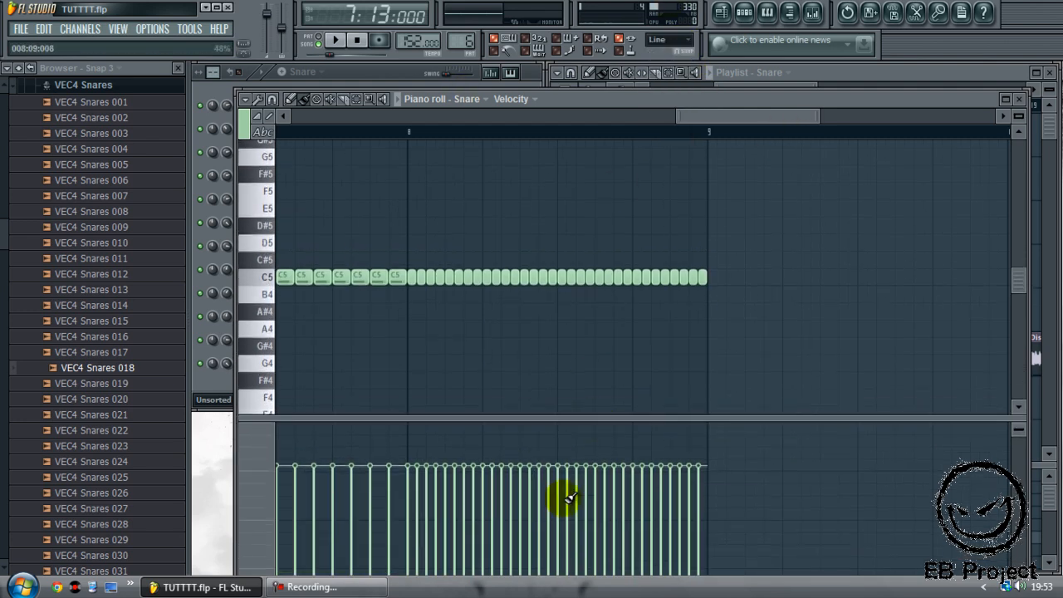
drag(785, 107, 410, 145)
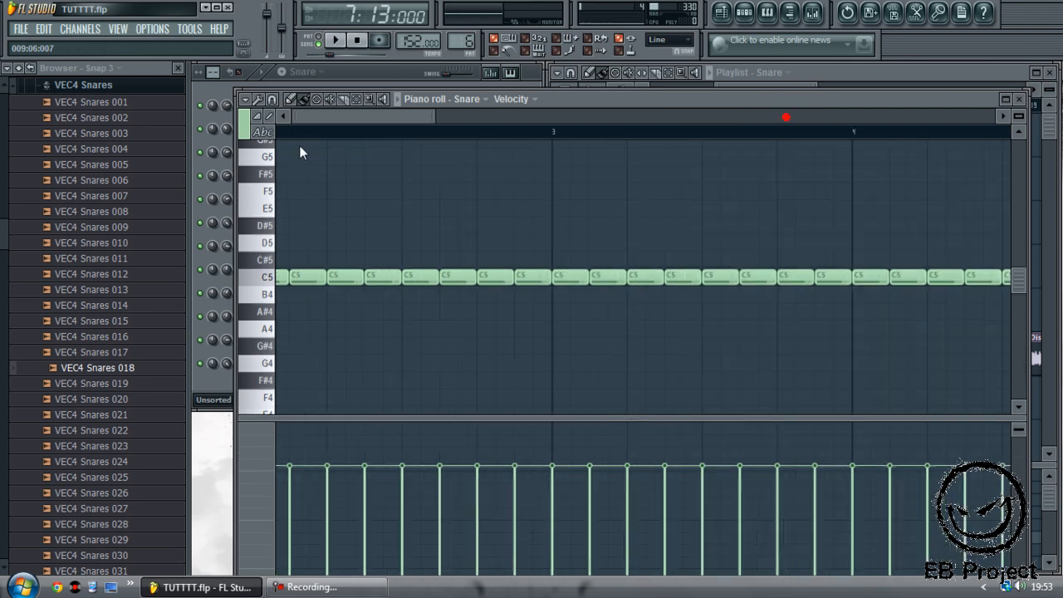
mouse_move(279, 554)
mouse_down()
mouse_move(832, 485)
mouse_move(374, 465)
mouse_move(840, 521)
mouse_move(899, 467)
mouse_move(447, 504)
mouse_move(320, 498)
mouse_move(541, 464)
mouse_up()
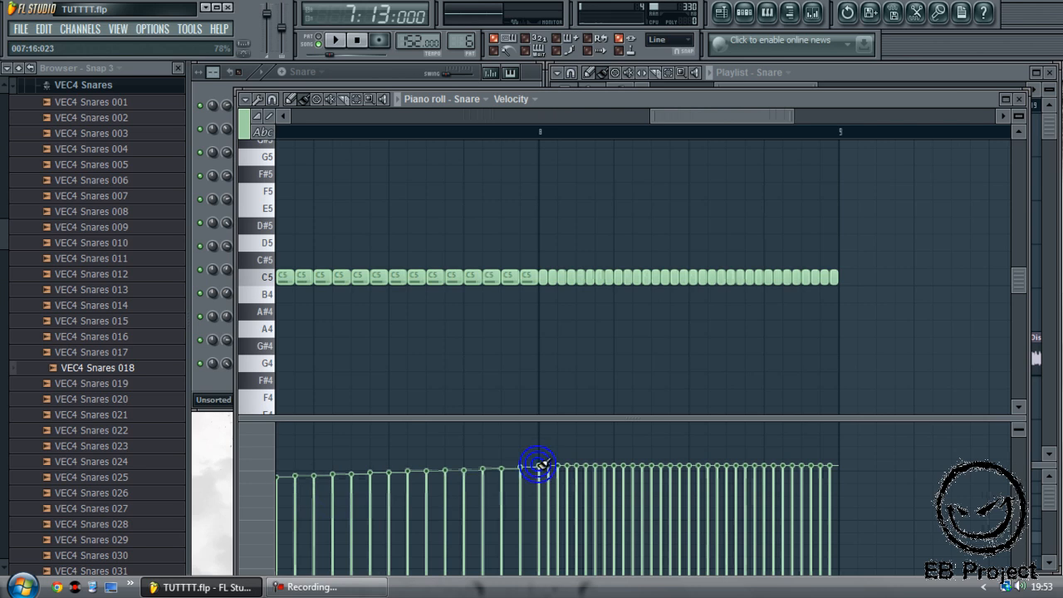
drag(628, 480, 843, 570)
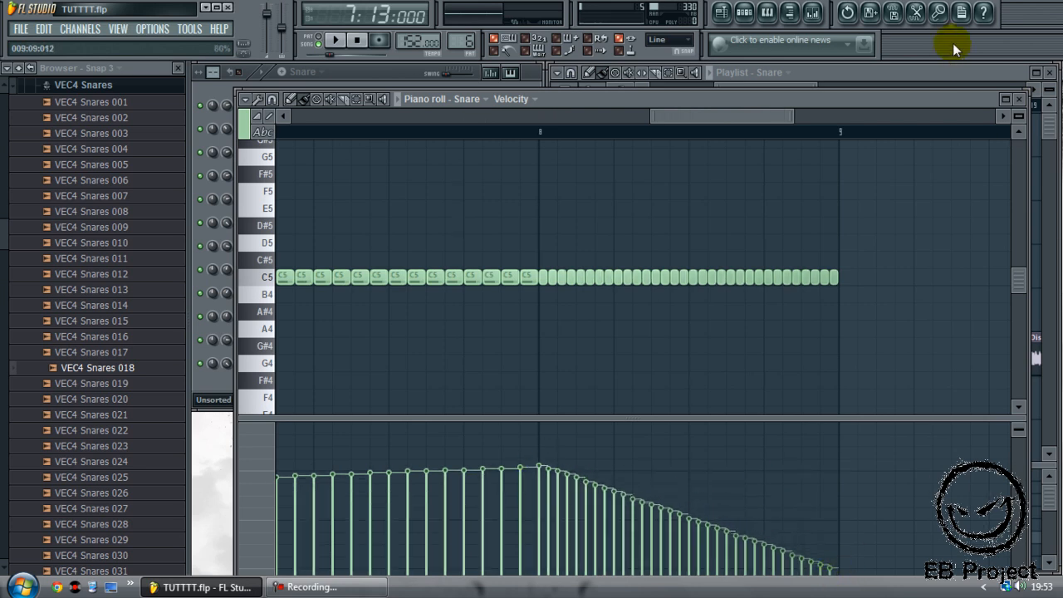
click(1022, 99)
Place the Snare pattern at bar 9 on the Snare track and lower the Snare mixer track's volume during playback.
click(661, 103)
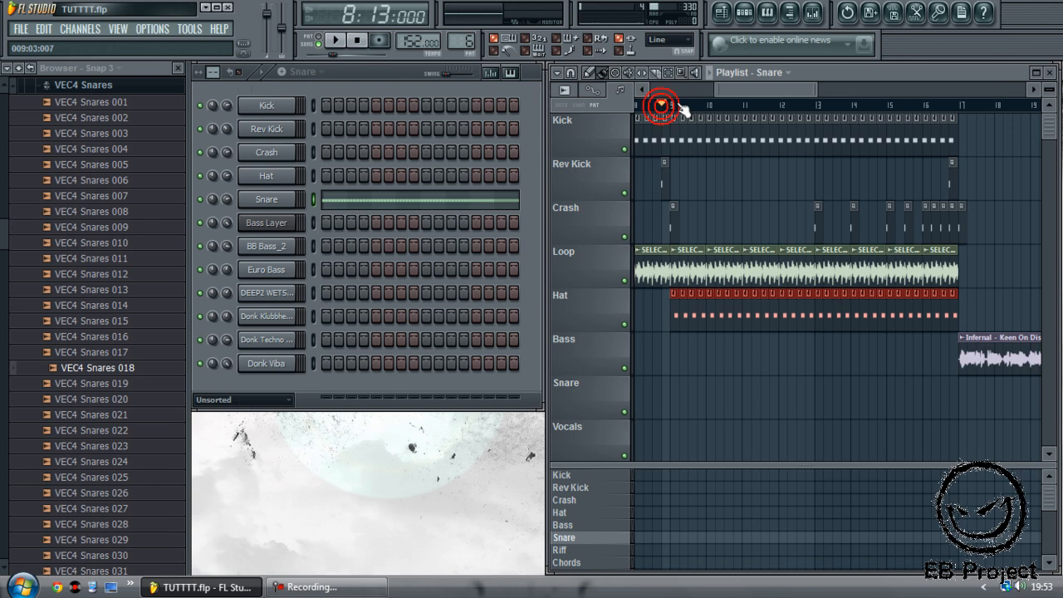
click(677, 397)
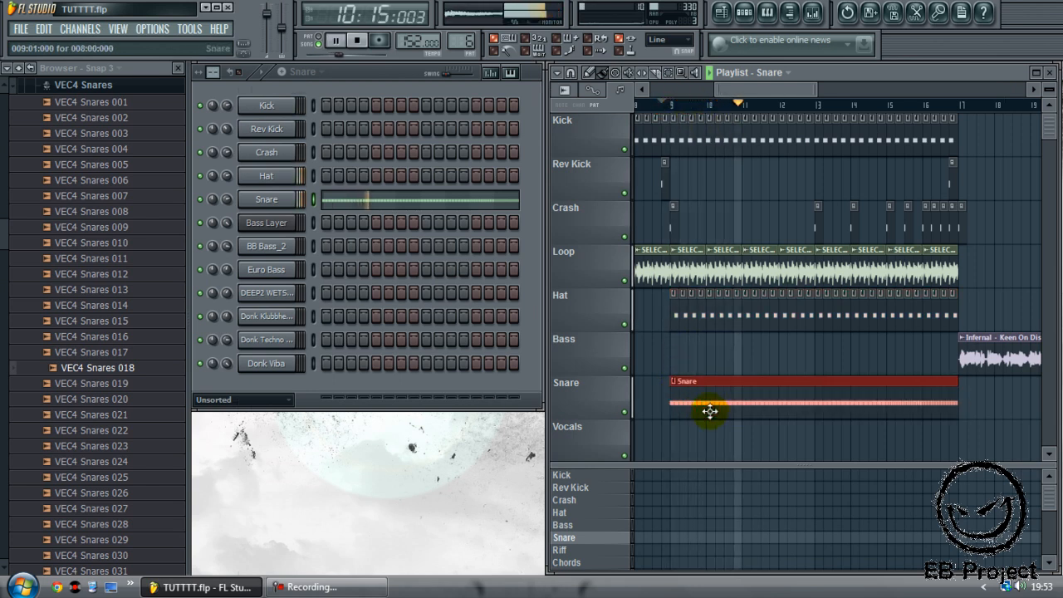
click(813, 14)
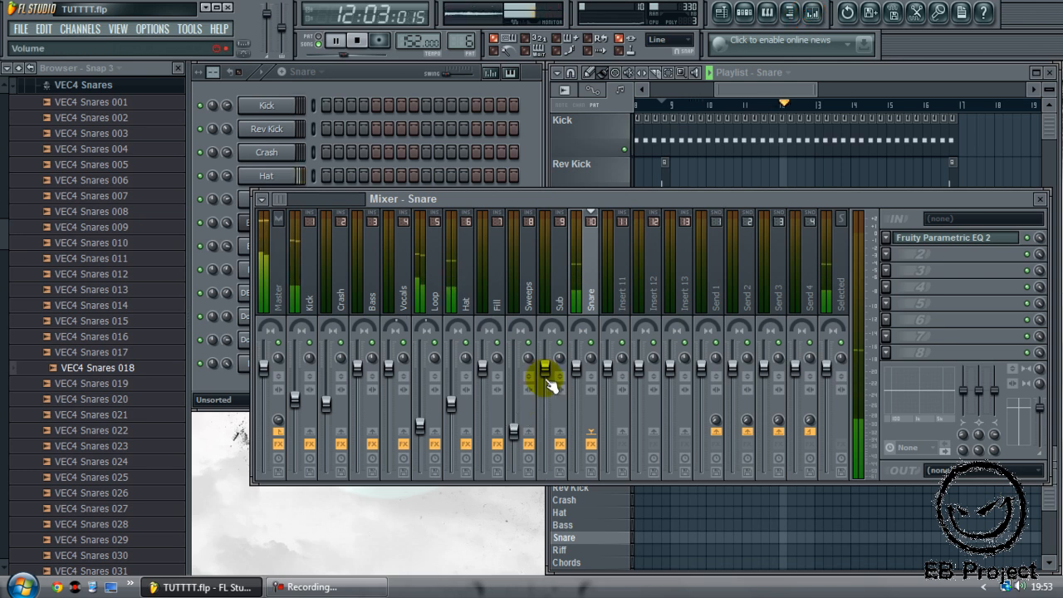
drag(576, 368, 576, 401)
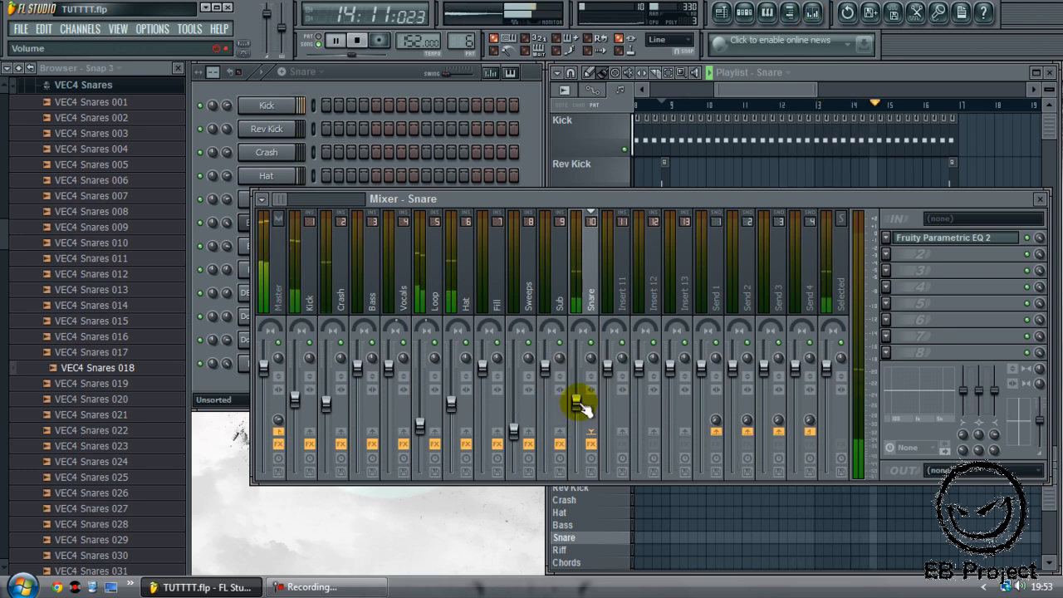
drag(581, 404, 579, 394)
key(space)
click(1039, 199)
Move the Infernal acapella clip to bar 33 on the Bass track, try slicing off its opening, and undo the slice.
drag(799, 94, 804, 95)
drag(808, 352, 999, 325)
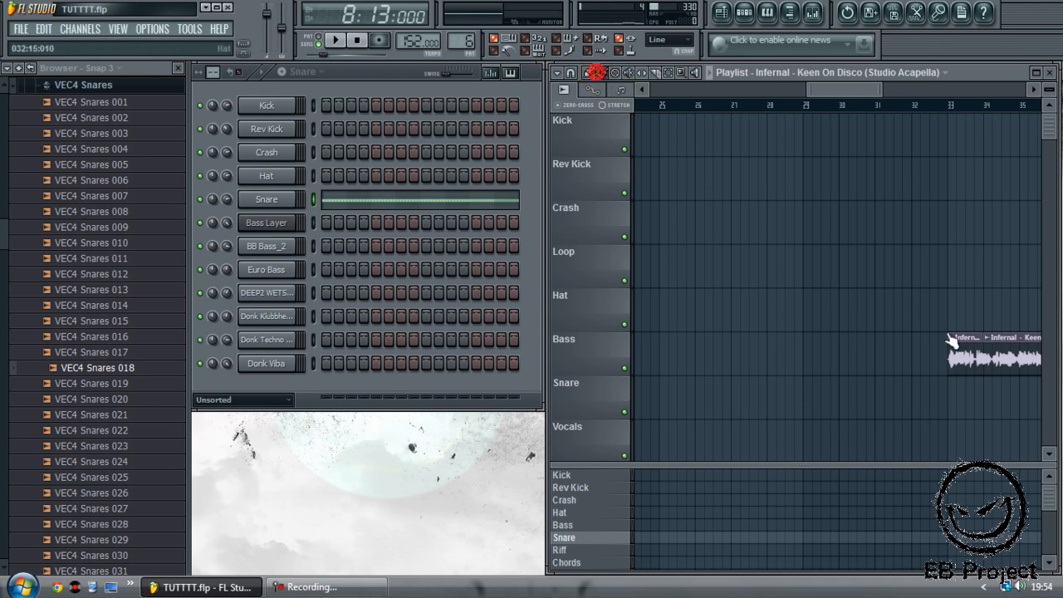
key(ctrl+alt+z)
key(ctrl+alt+z)
Place the short acapella clip at bar 16 on the Bass track, turn snapping off, and extend its end slightly past bar 17.
drag(851, 89, 778, 133)
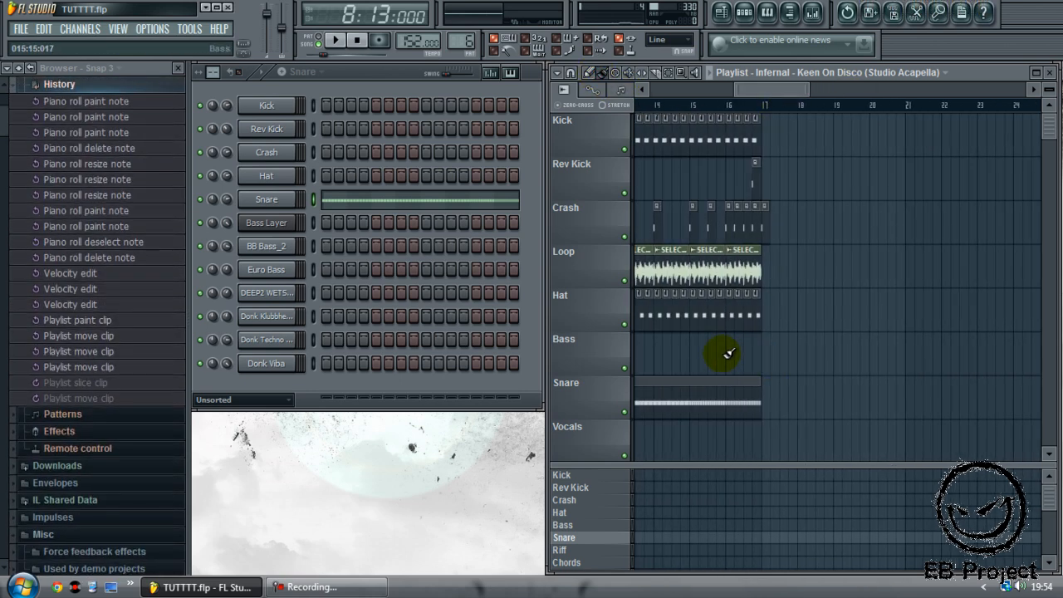
click(731, 353)
click(714, 97)
key(space)
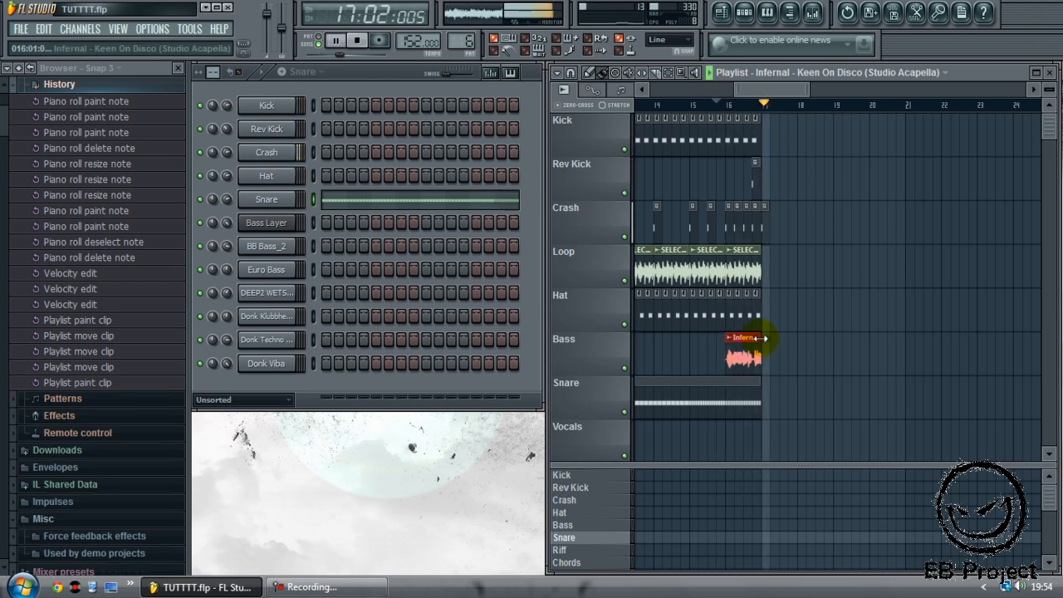
click(661, 90)
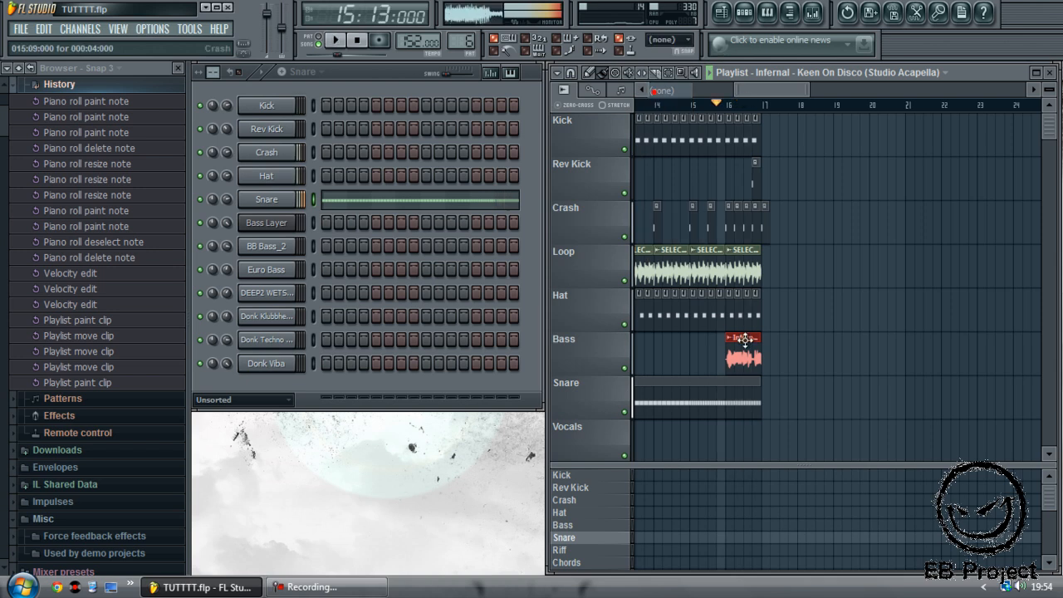
drag(763, 357, 767, 364)
key(space)
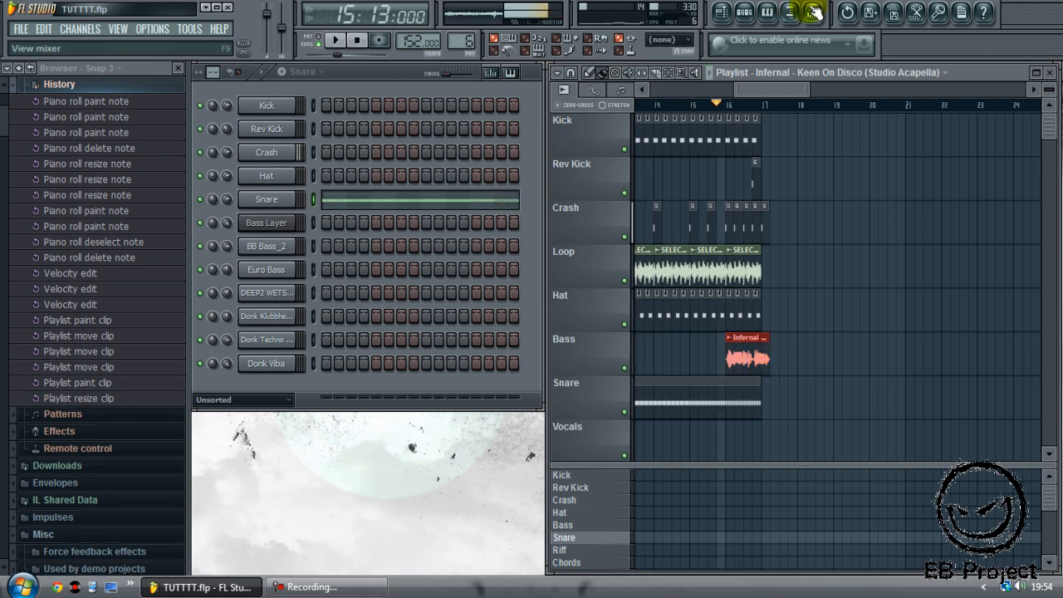
Lower the Vocals mixer track's volume to about 56% (-10.9 dB), and nudge it slightly lower while playing the section.
key(F9)
click(397, 362)
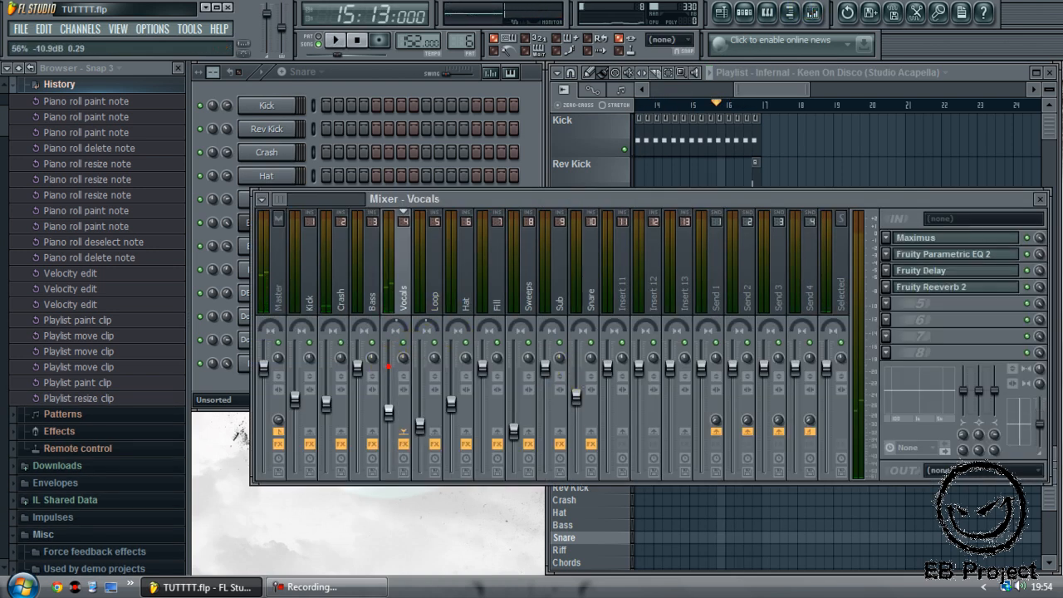
key(space)
mouse_move(389, 411)
mouse_down()
mouse_move(390, 392)
mouse_move(388, 417)
mouse_up()
key(space)
key(space)
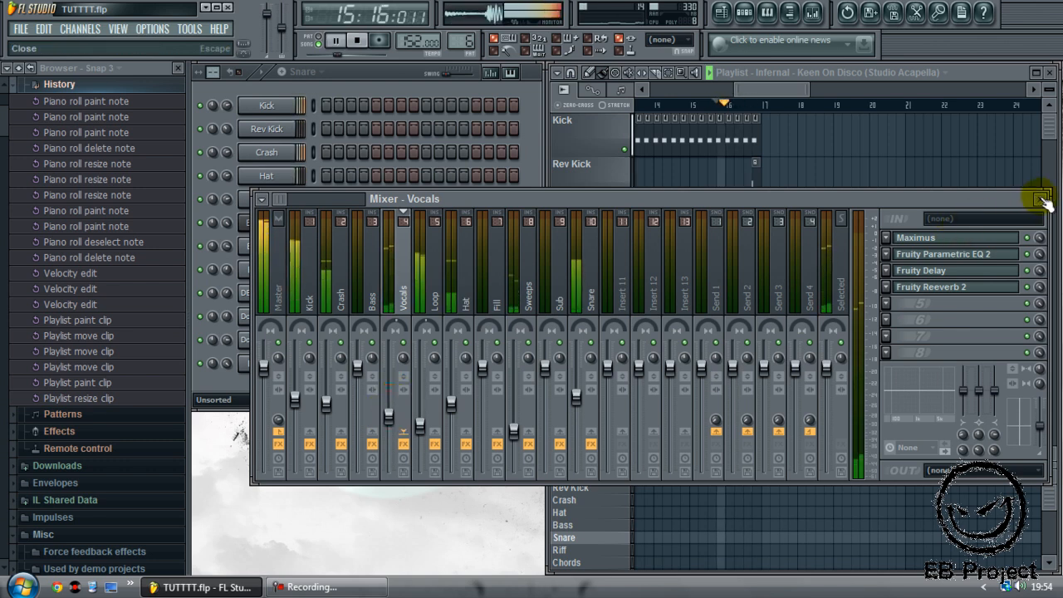
Stop playback with the mixer closed and set the global snap to Line.
click(1039, 199)
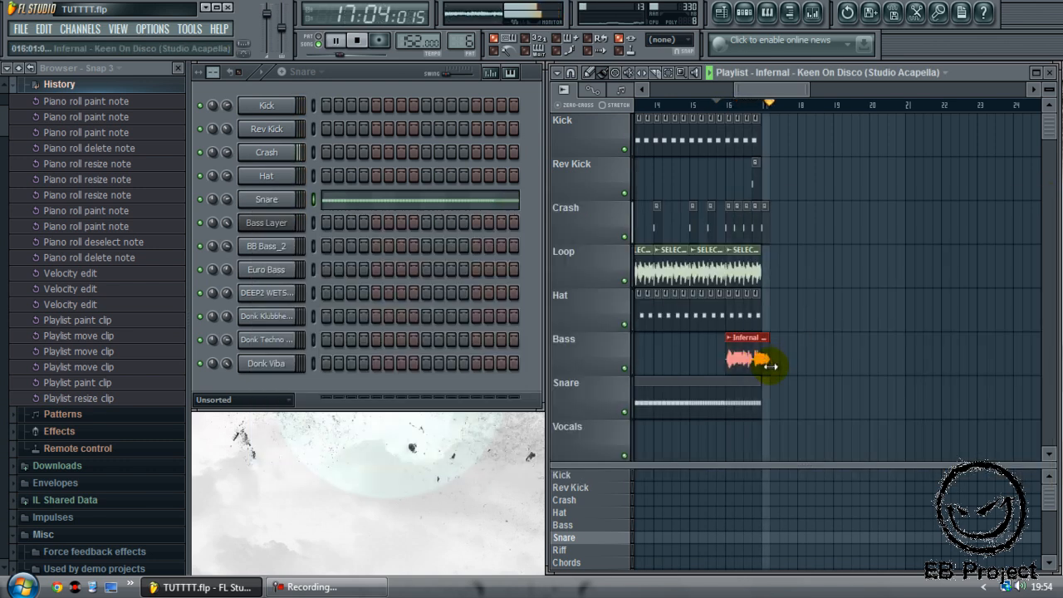
key(space)
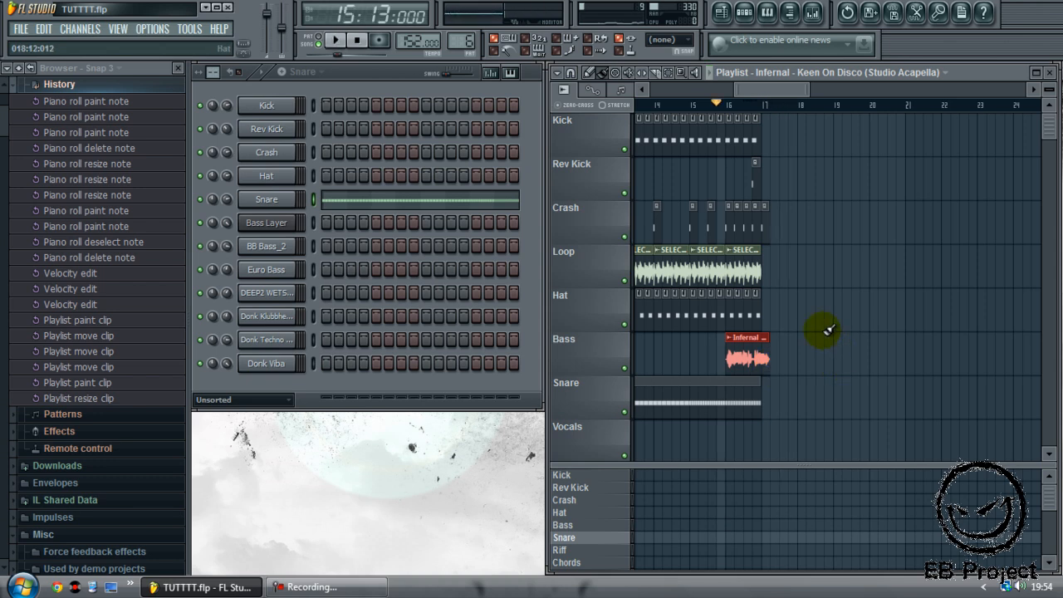
drag(781, 89, 674, 107)
click(671, 40)
click(667, 56)
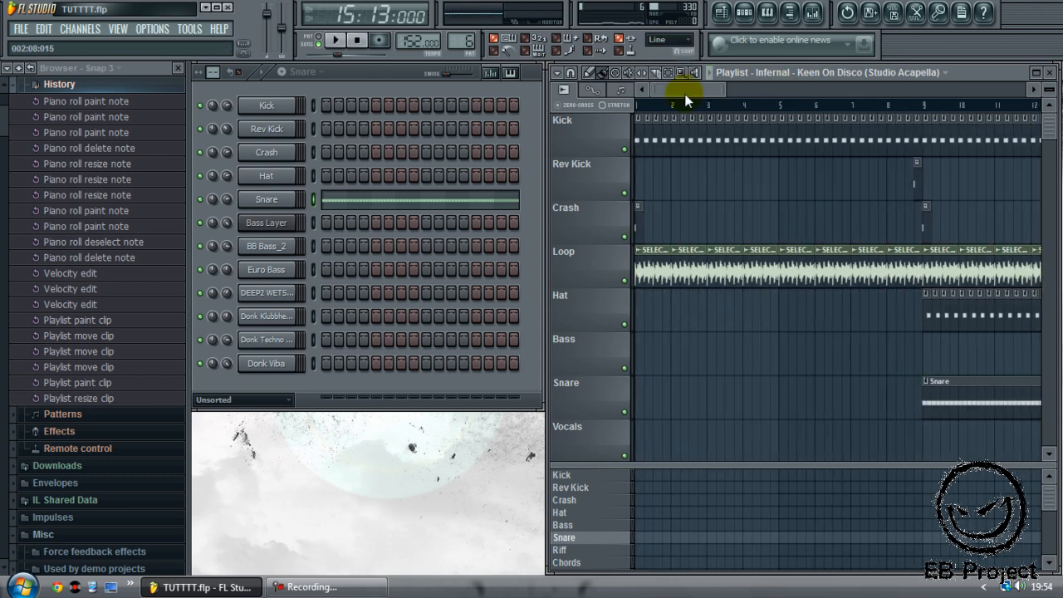
Save the TUTTTT.flp project under its existing name.
click(18, 28)
mouse_move(43, 28)
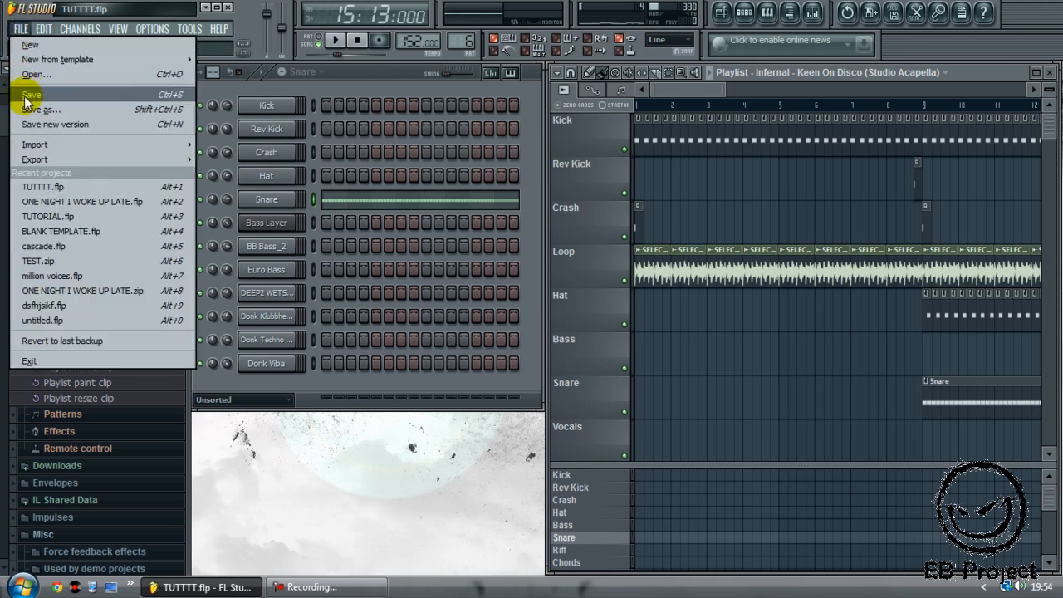
click(26, 98)
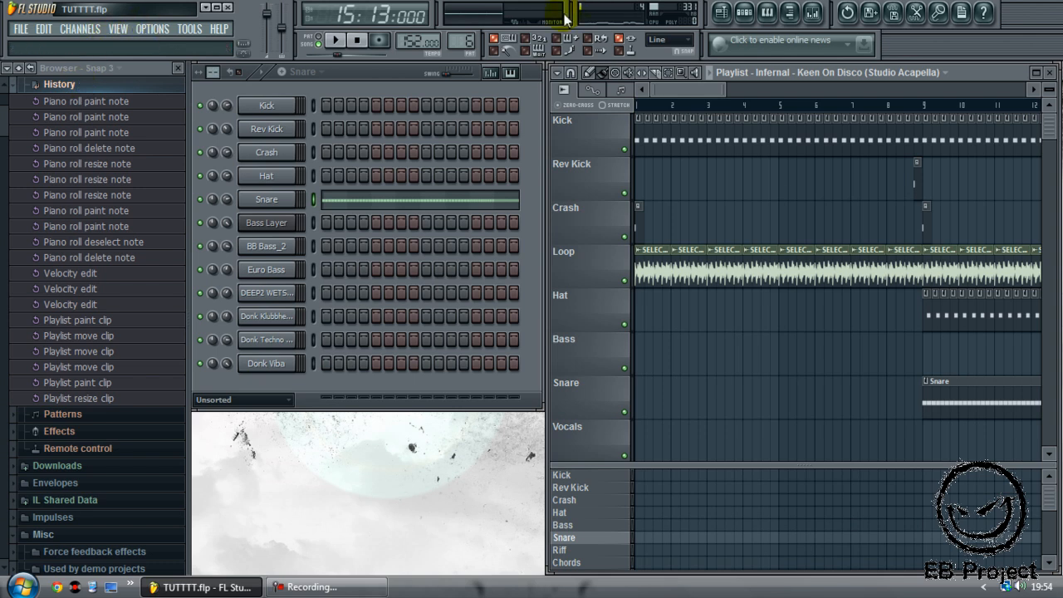
click(667, 72)
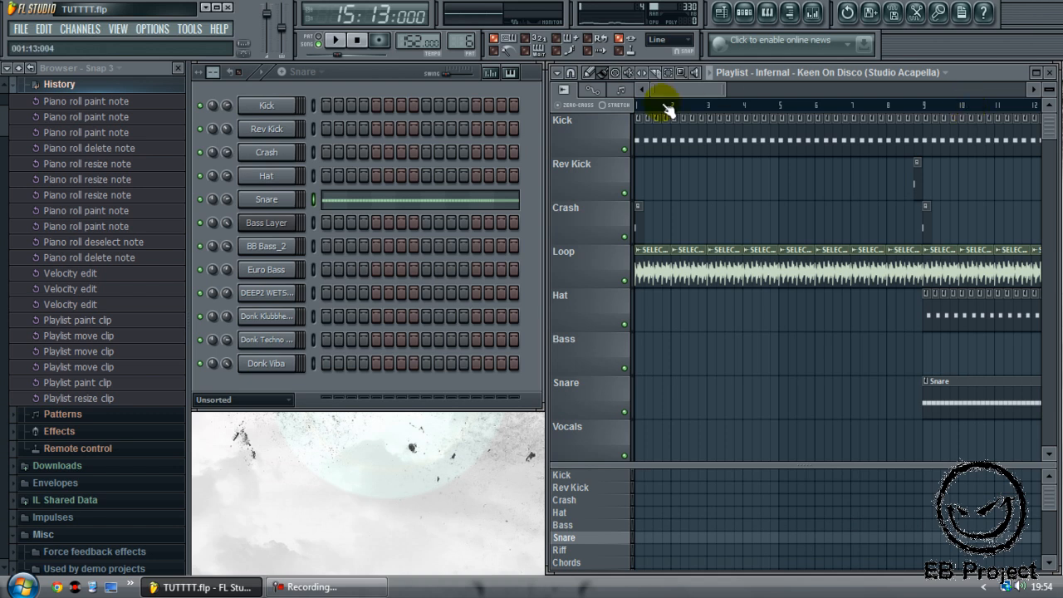
Fill the Kick track with Kick clips from bar 17 up to bar 32, leaving a short gap at the end of bar 24.
drag(669, 88, 800, 116)
click(726, 141)
drag(683, 147, 924, 142)
right_click(962, 147)
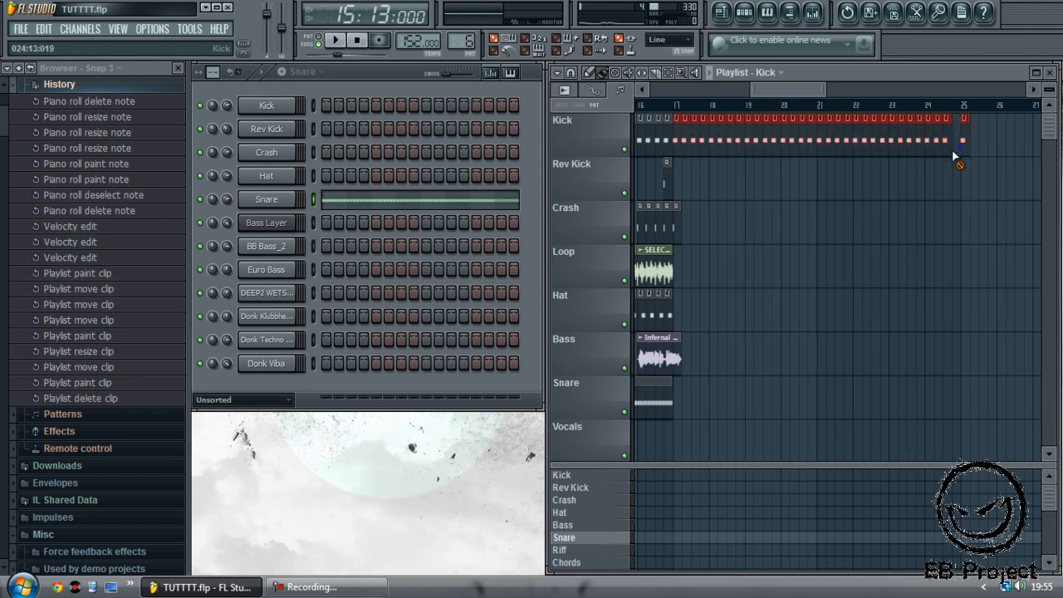
drag(809, 91, 864, 110)
drag(667, 150, 917, 145)
right_click(915, 145)
Repeat the SELECK_LOOP2_2 audio clip along the Loop track from bar 17 up to bar 32.
mouse_move(855, 91)
mouse_down()
mouse_move(771, 87)
mouse_move(794, 96)
mouse_up()
click(694, 265)
click(712, 268)
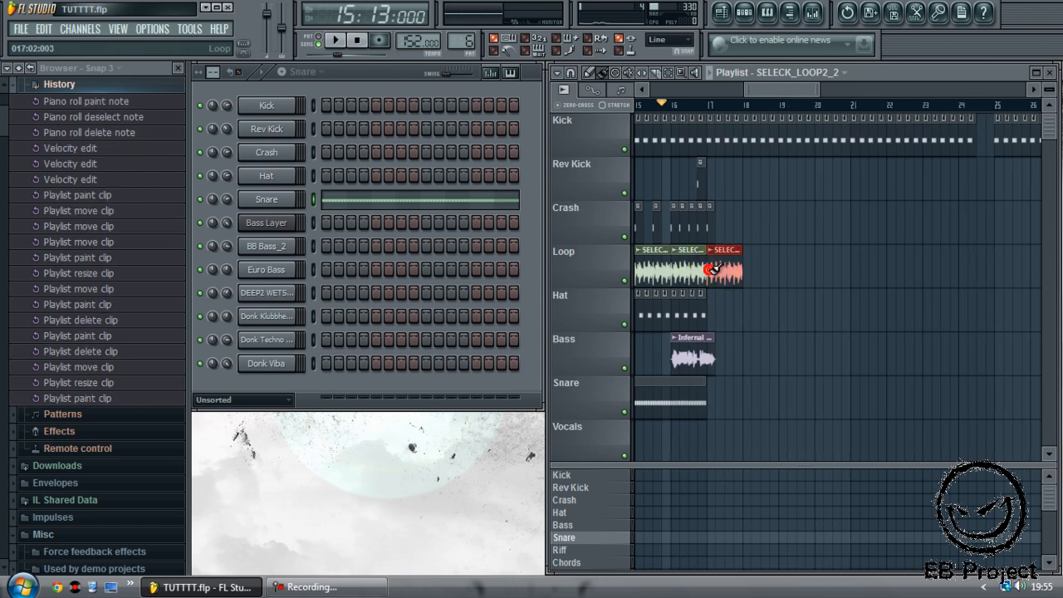
scroll(711, 269, right, 10)
drag(712, 270, 869, 268)
drag(862, 86, 784, 108)
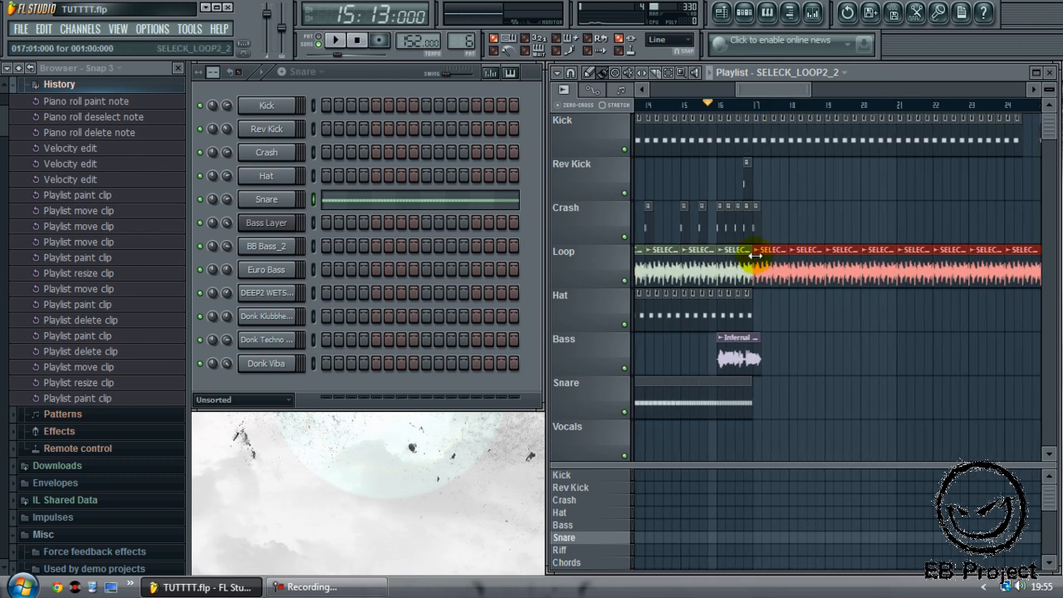
Delete the Loop and Hat clips within bar 16 and shorten the Snare clip to end at the start of bar 16.
right_click(740, 271)
right_click(755, 313)
key(space)
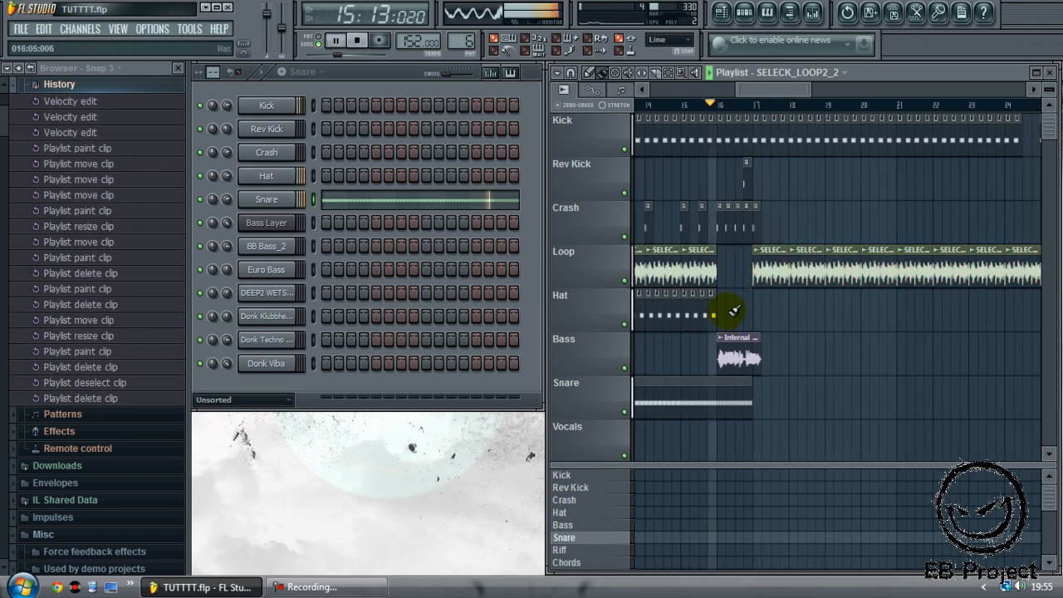
drag(751, 381, 715, 382)
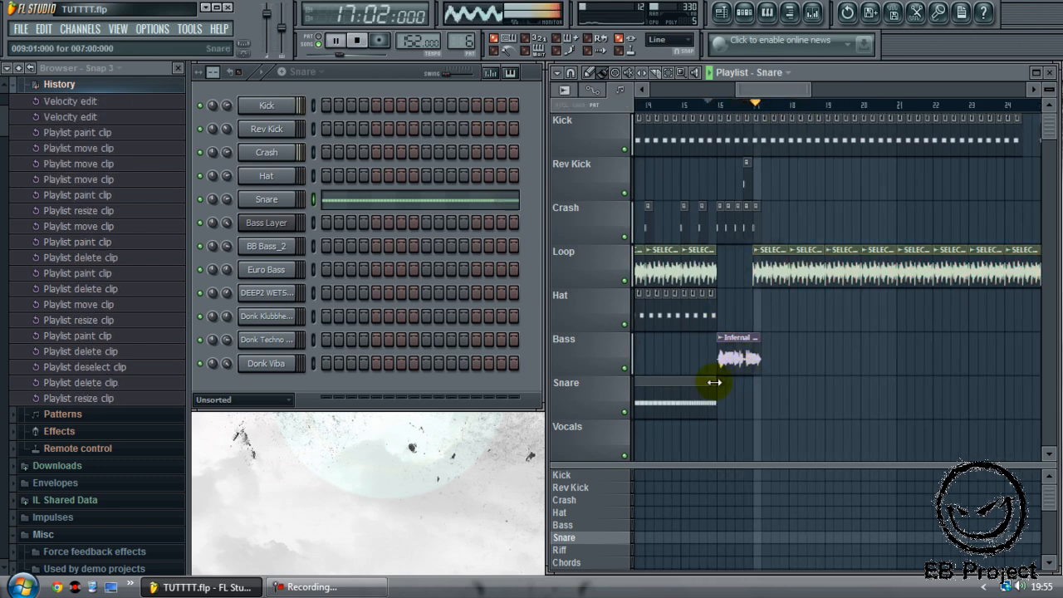
key(space)
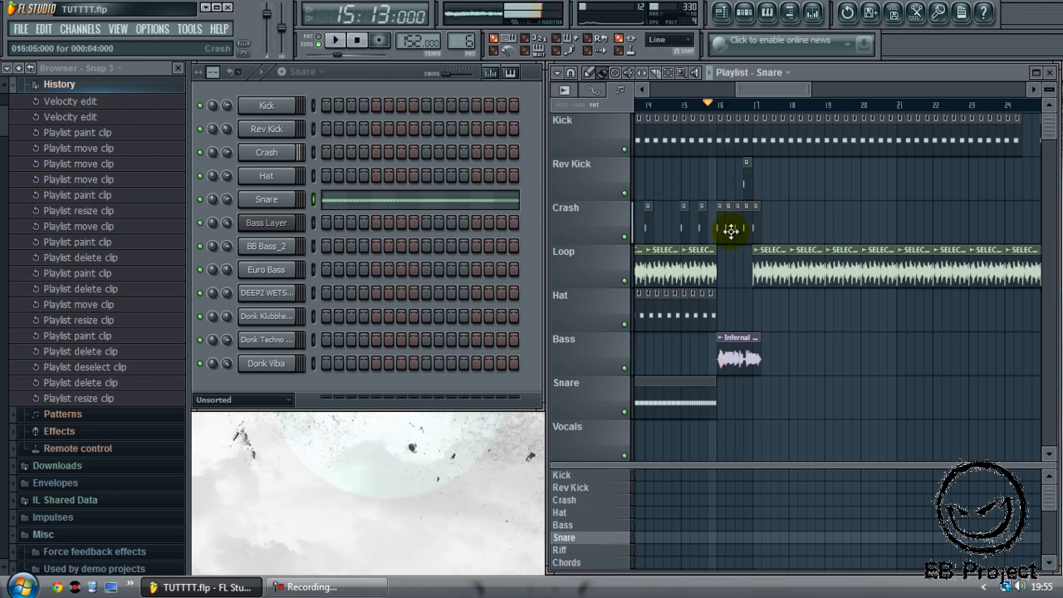
Delete the Crash clips between the starts of bars 16 and 17 and the Kick clips in bar 16, previewing the break.
key(space)
right_click(731, 232)
key(space)
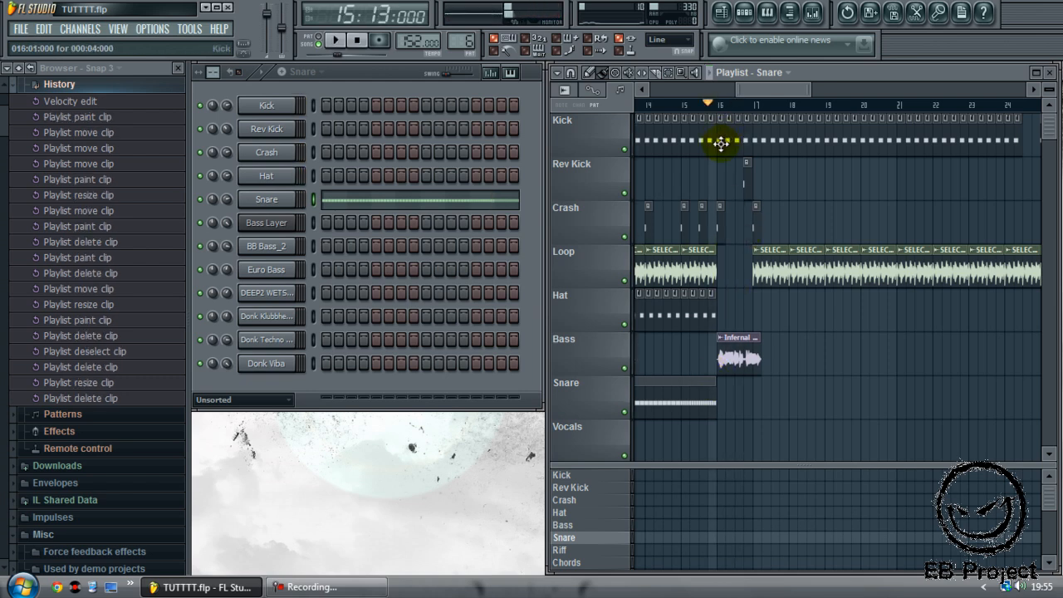
right_click(722, 143)
key(space)
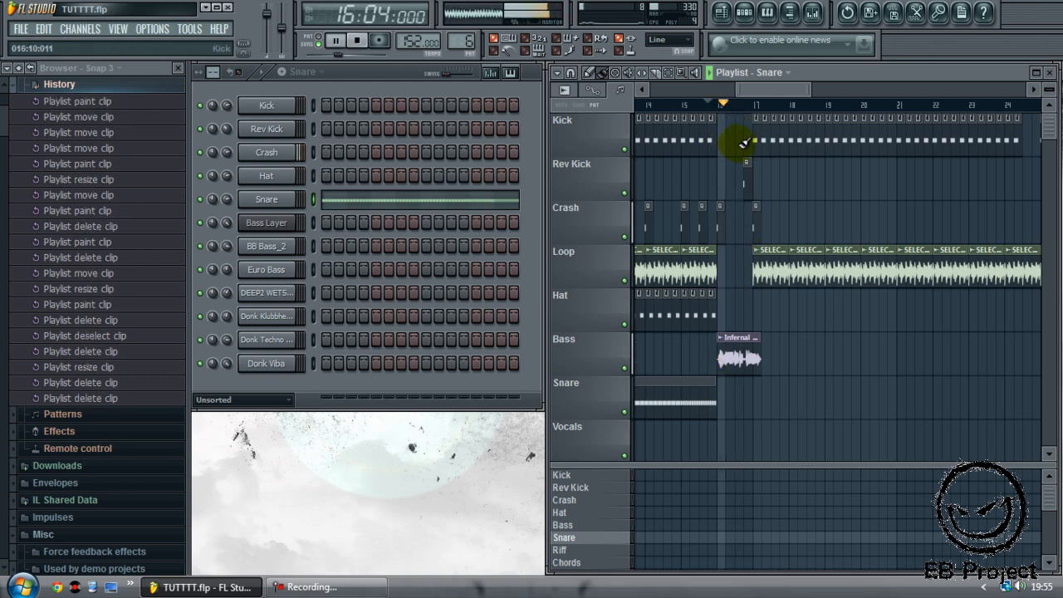
key(space)
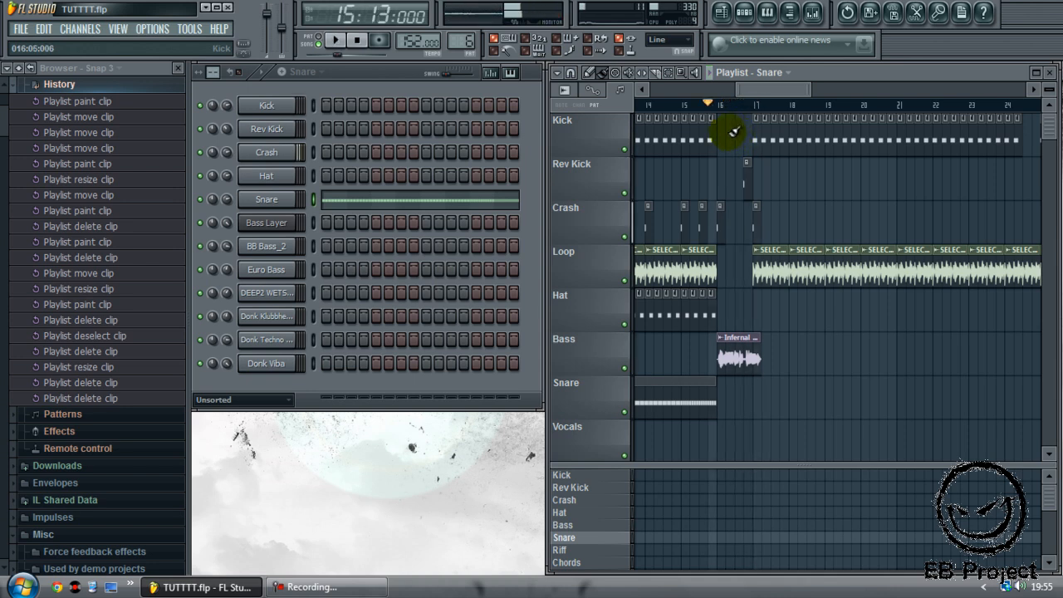
Open the VEC4 Fills samples in the 140 BPM loops folder of Essential Clubsounds Vol.4.
scroll(784, 89, right, 2)
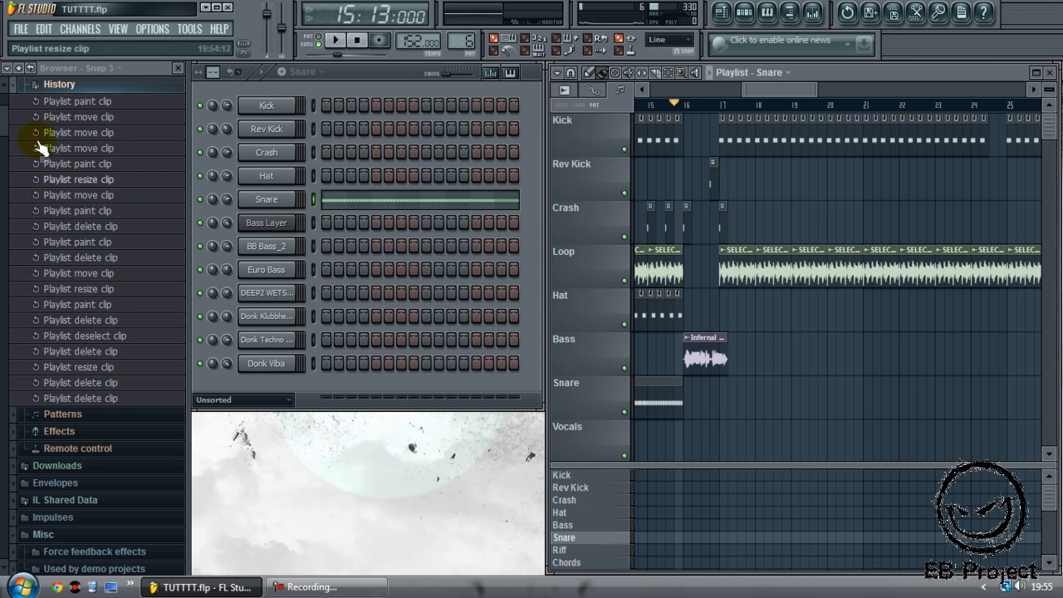
click(50, 84)
scroll(130, 308, down, 10)
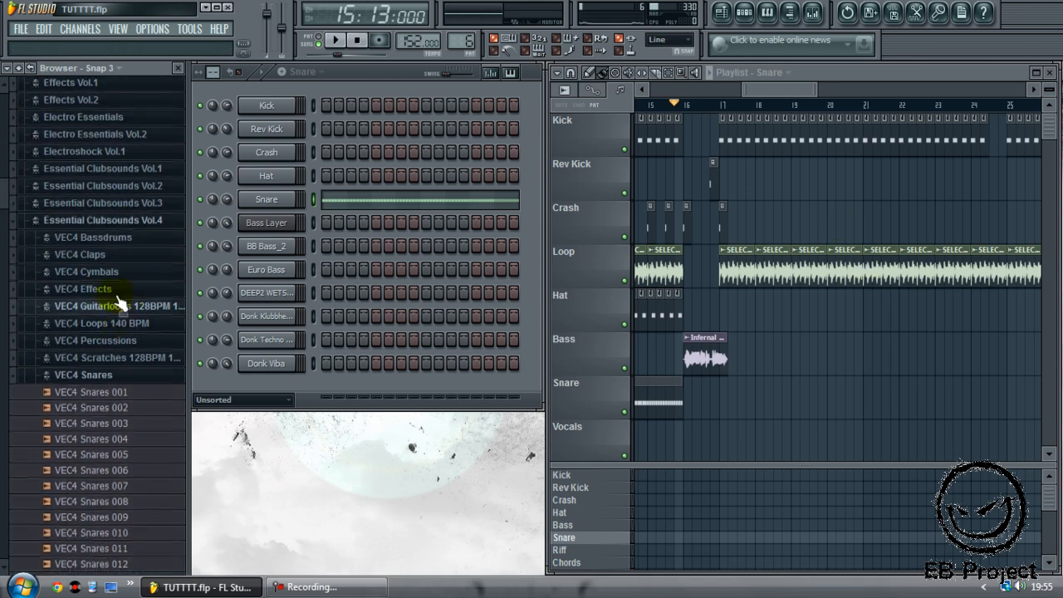
click(112, 375)
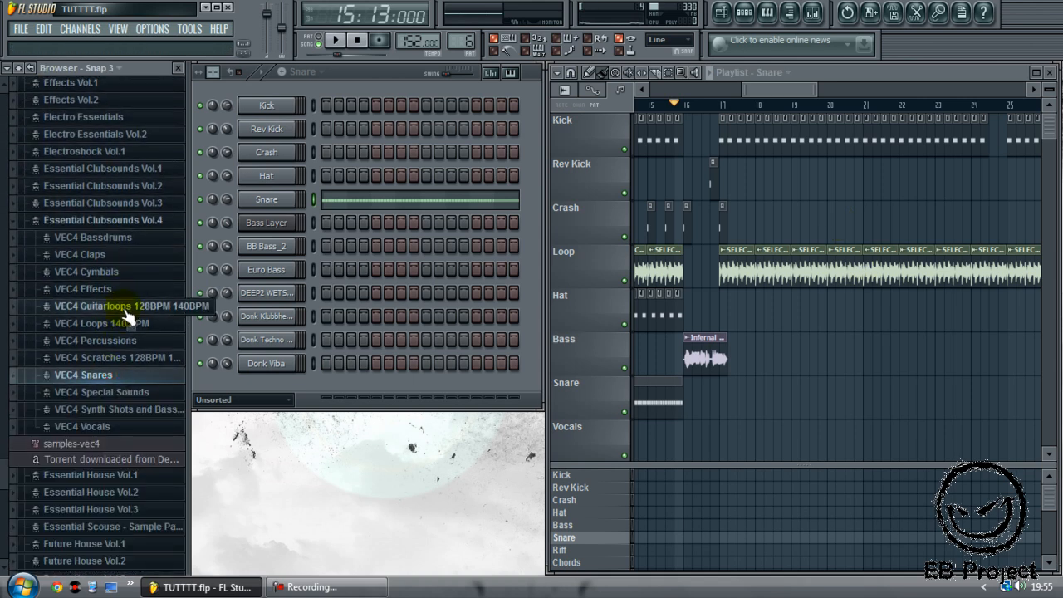
click(126, 323)
click(130, 356)
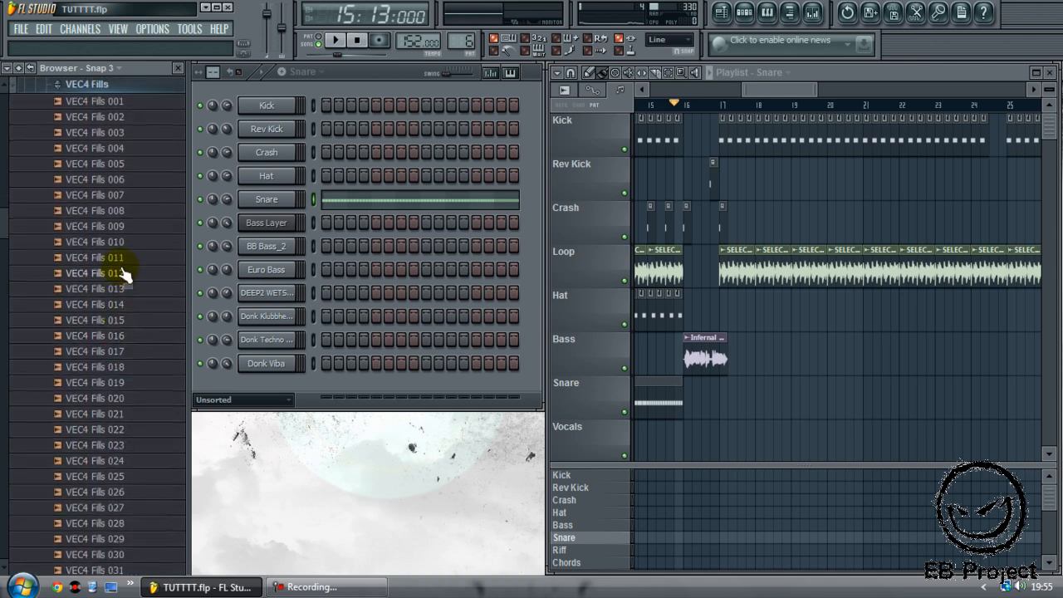
Audition several VEC4 Fills samples and place VEC4 Fills 019 on the Bass track at bar 19.
click(122, 275)
click(125, 306)
click(132, 320)
click(137, 354)
click(137, 366)
click(138, 380)
click(139, 397)
click(134, 382)
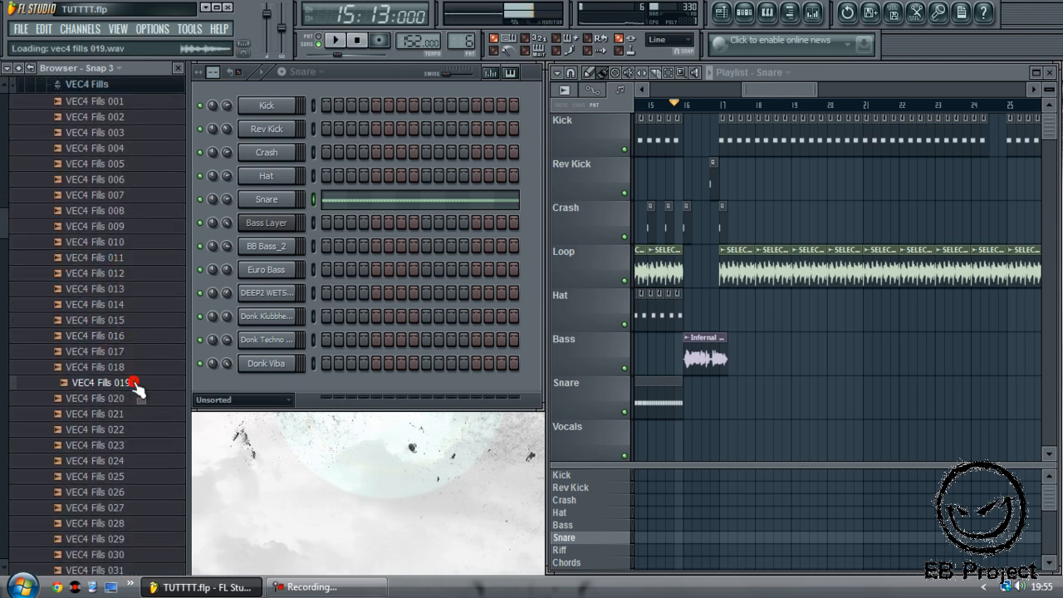
drag(133, 383, 819, 358)
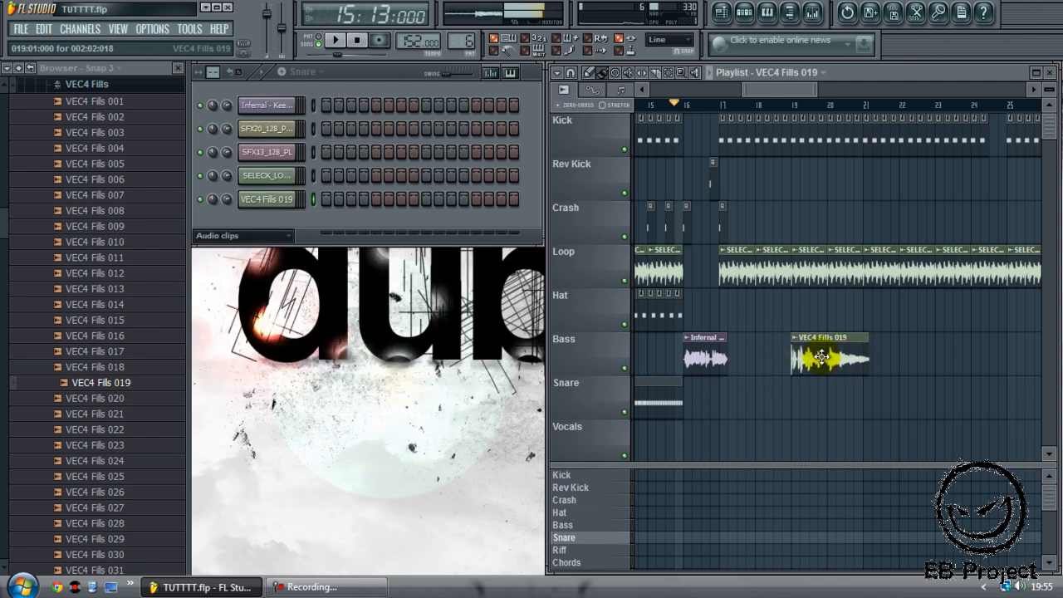
Set the VEC4 Fills 019 channel's time stretching to (none) in Auto mode and route the channel to a mixer track.
double_click(820, 356)
drag(452, 294, 453, 281)
right_click(450, 293)
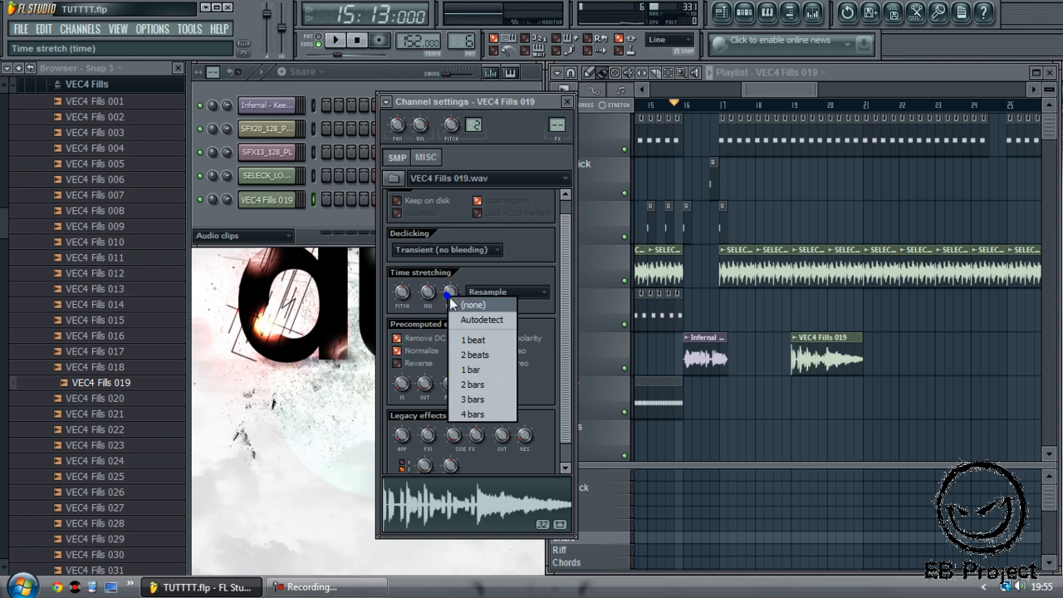
click(461, 303)
click(492, 292)
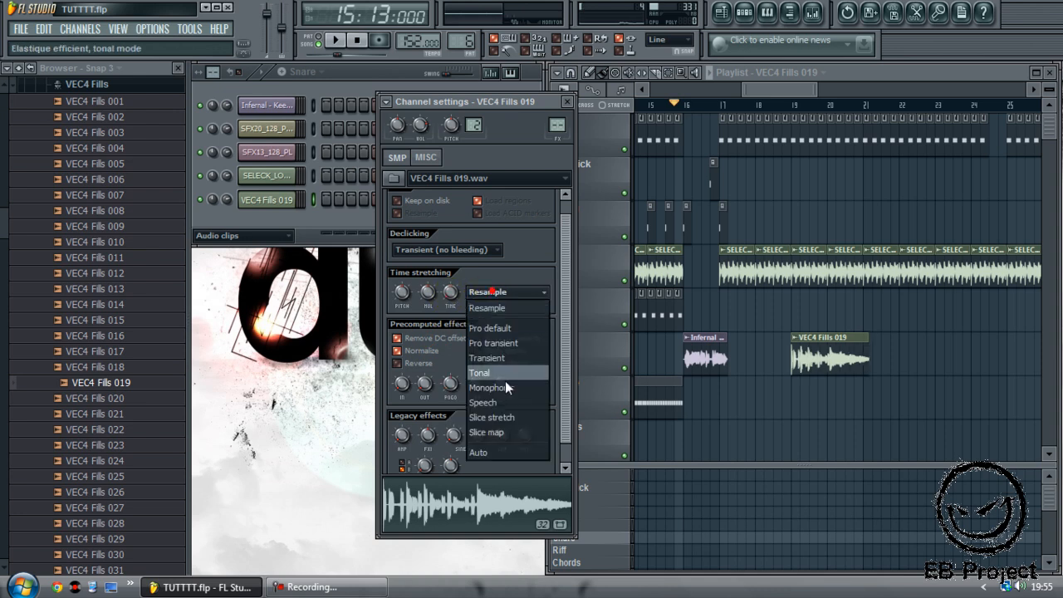
click(499, 451)
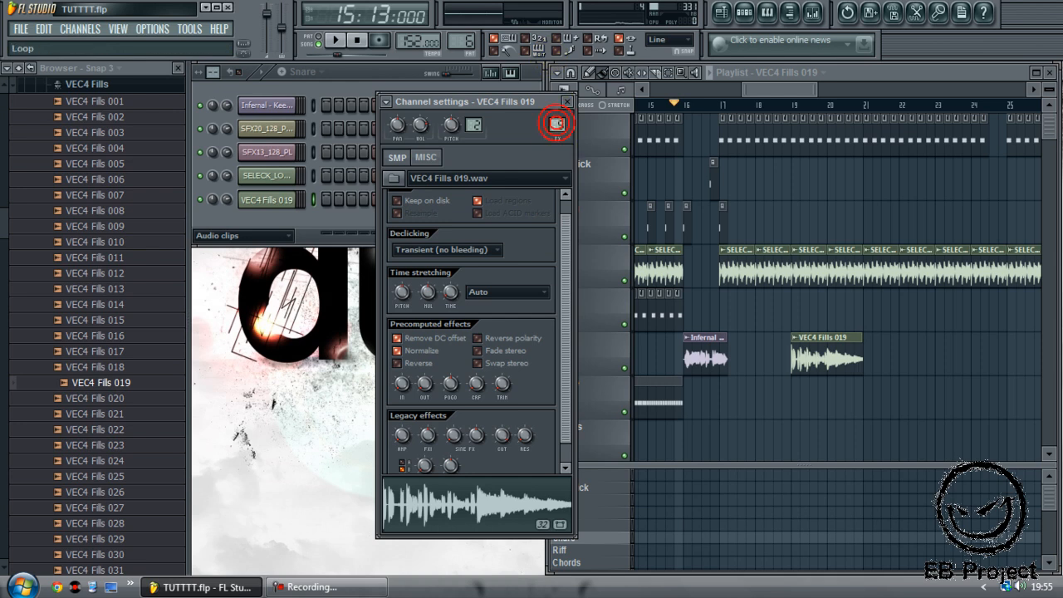
click(463, 503)
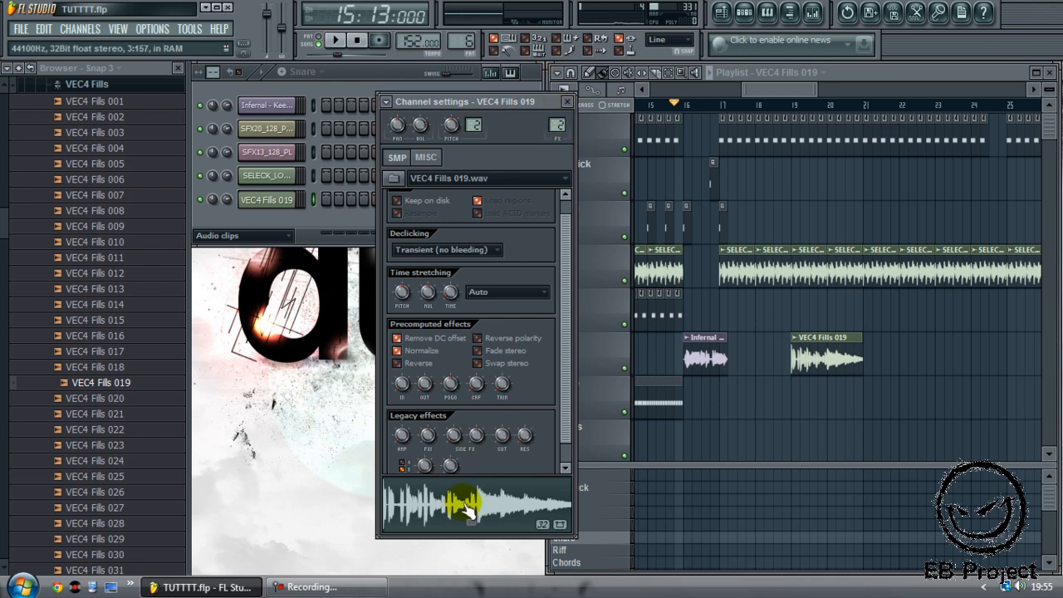
click(567, 101)
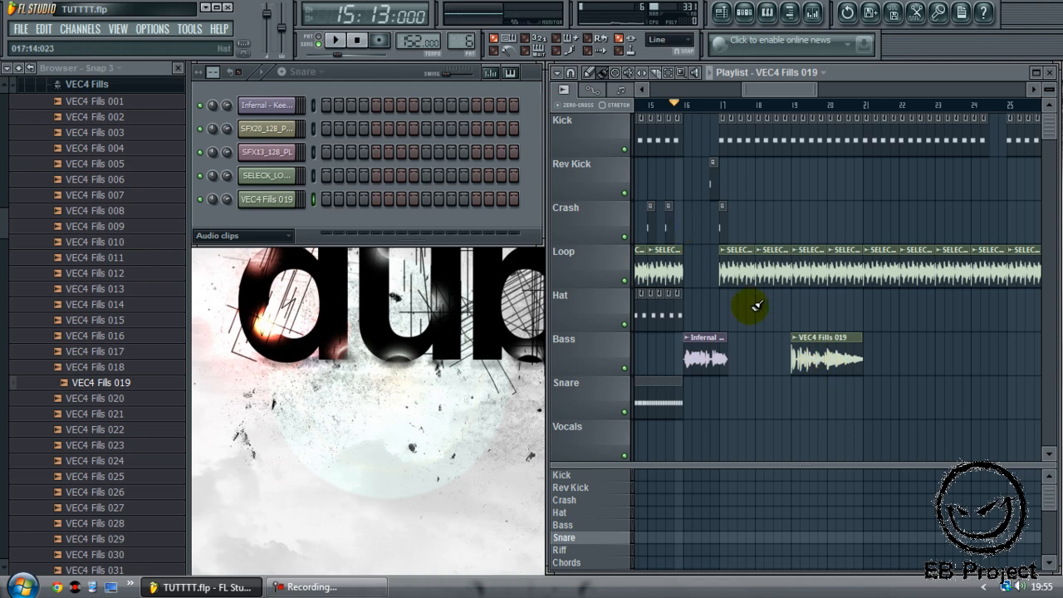
Replace the Crash clip at bar 16 with the VEC4 Fills 019 clip and play the song from bar 15.
drag(806, 358, 700, 223)
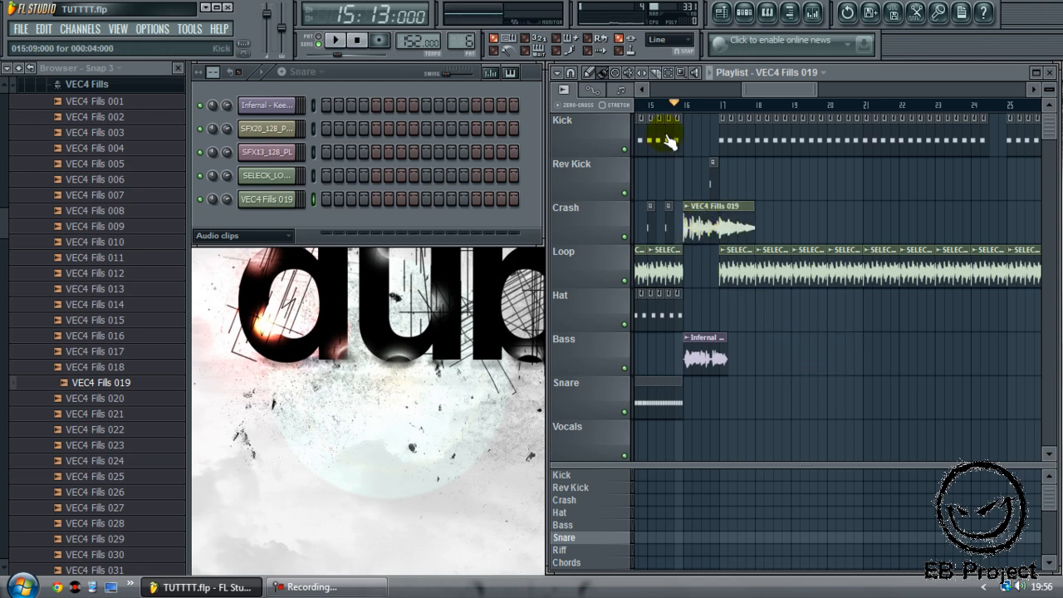
click(649, 105)
key(space)
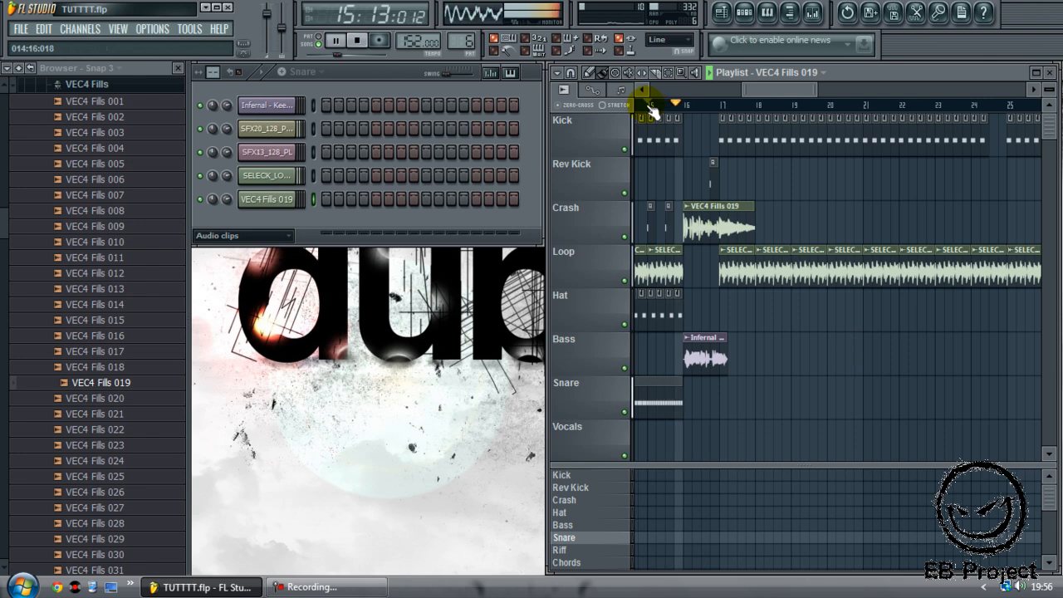
click(652, 106)
key(space)
Fill the Hat track with Hat clips from bar 17 up to bar 32 and place a Snare clip on the Snare track at bar 25.
click(677, 316)
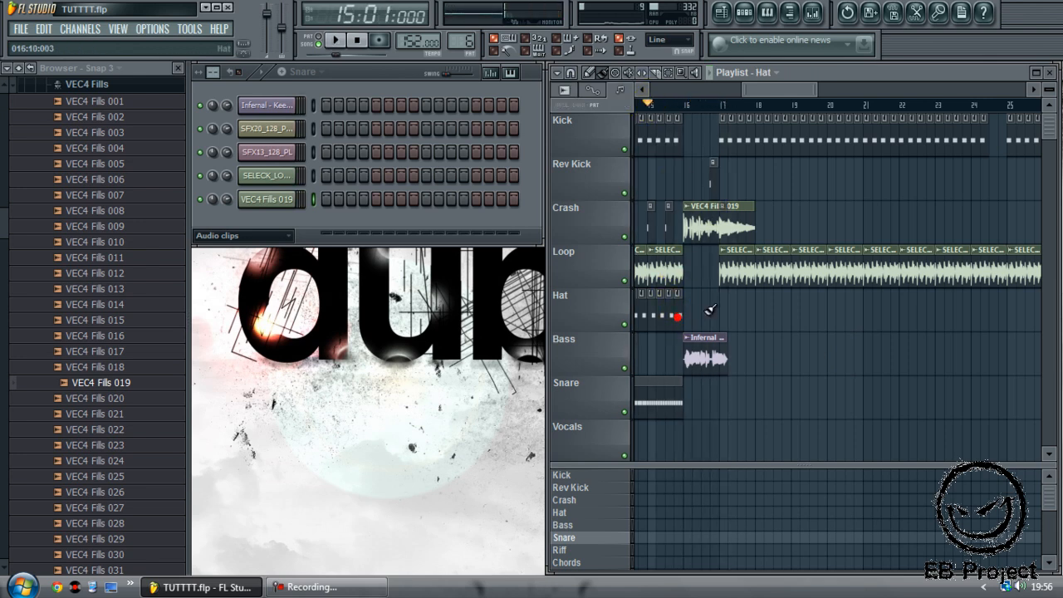
mouse_move(723, 304)
mouse_down()
mouse_move(711, 301)
mouse_move(955, 299)
mouse_up()
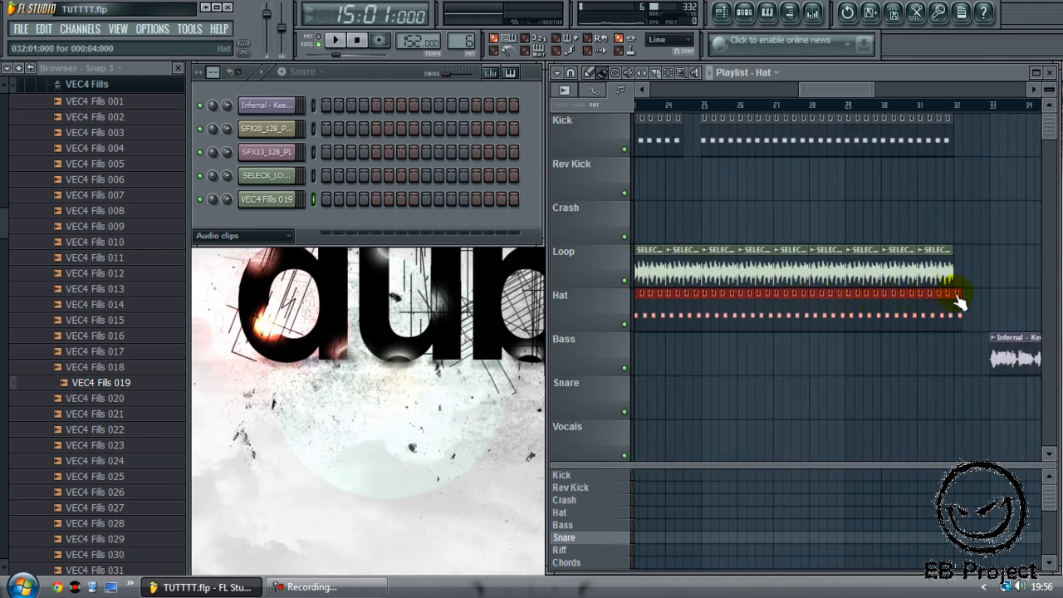
click(771, 74)
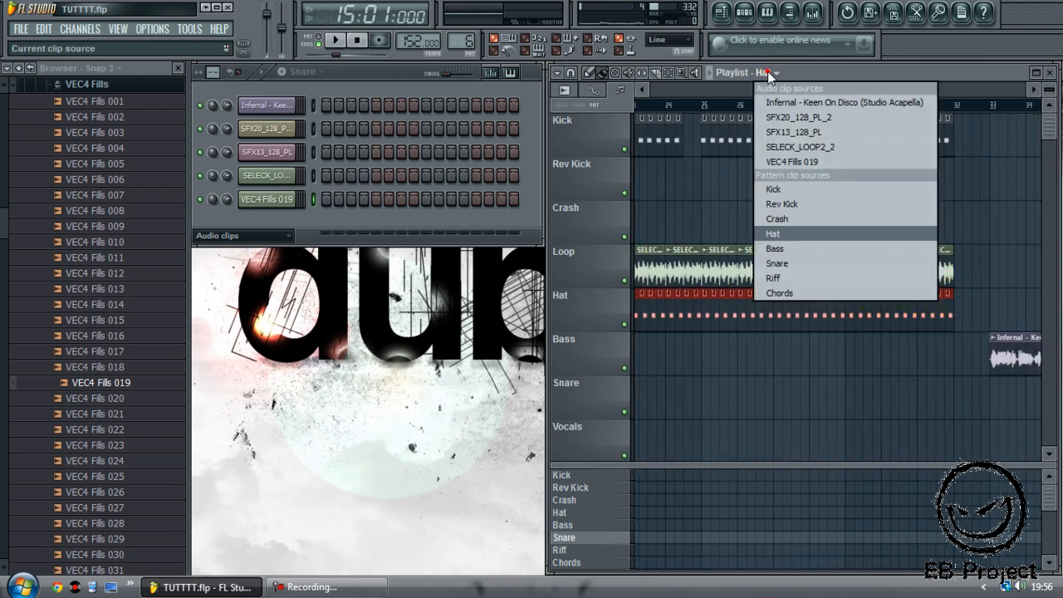
click(777, 264)
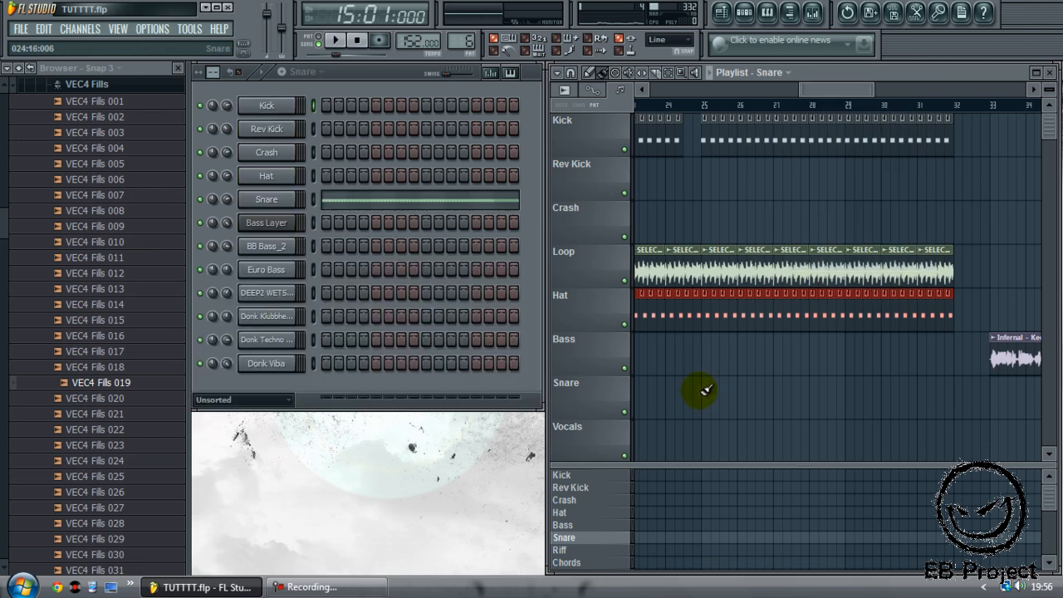
click(707, 387)
Add an SFX20_128_PL_2 audio clip to the arrangement and move it towards the vocal clip that starts at bar 33.
click(769, 72)
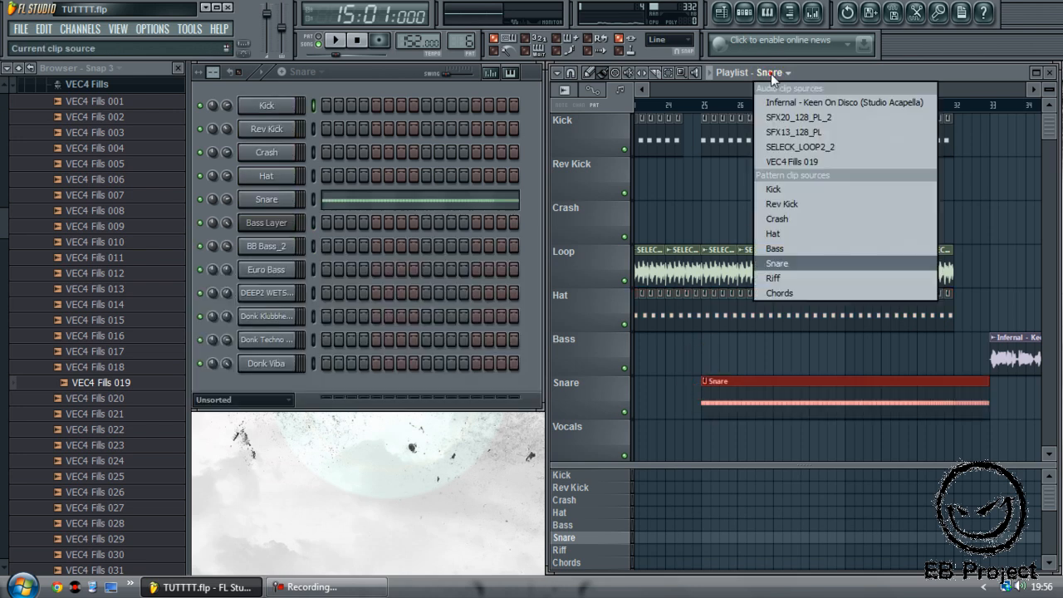
click(781, 119)
click(669, 421)
drag(734, 441, 987, 303)
drag(807, 91, 849, 97)
Add an SFX13_128_PL audio clip to the arrangement near the vocal clip that starts at bar 33.
click(817, 74)
click(811, 134)
right_click(894, 300)
click(855, 346)
scroll(806, 303, up, 3)
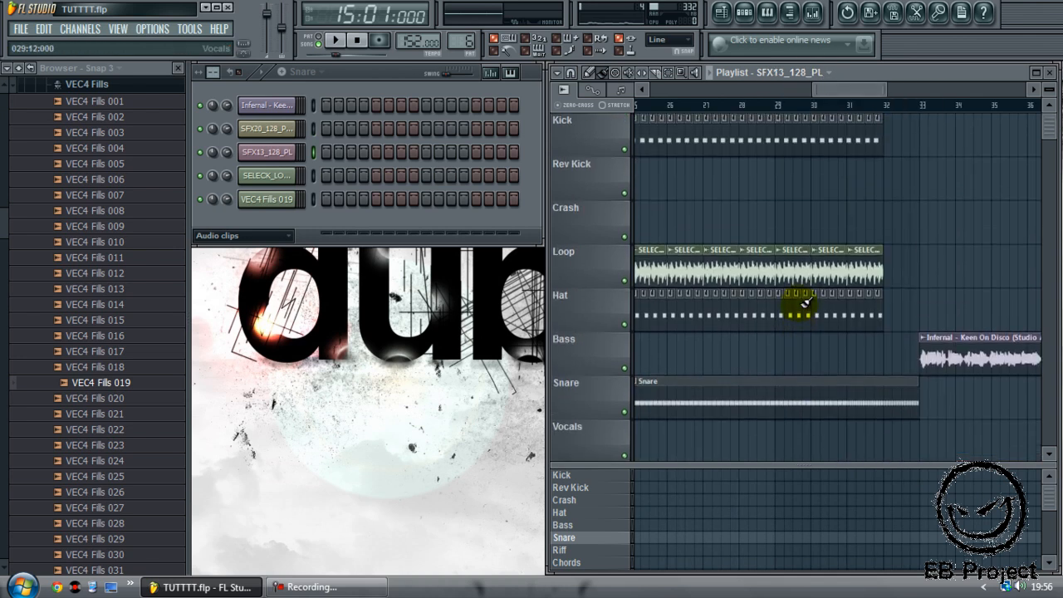
Place Crash clips at the start of bars 25, 29, 30, 31, 32 and 33 and midway through bar 31, and play the song.
click(826, 73)
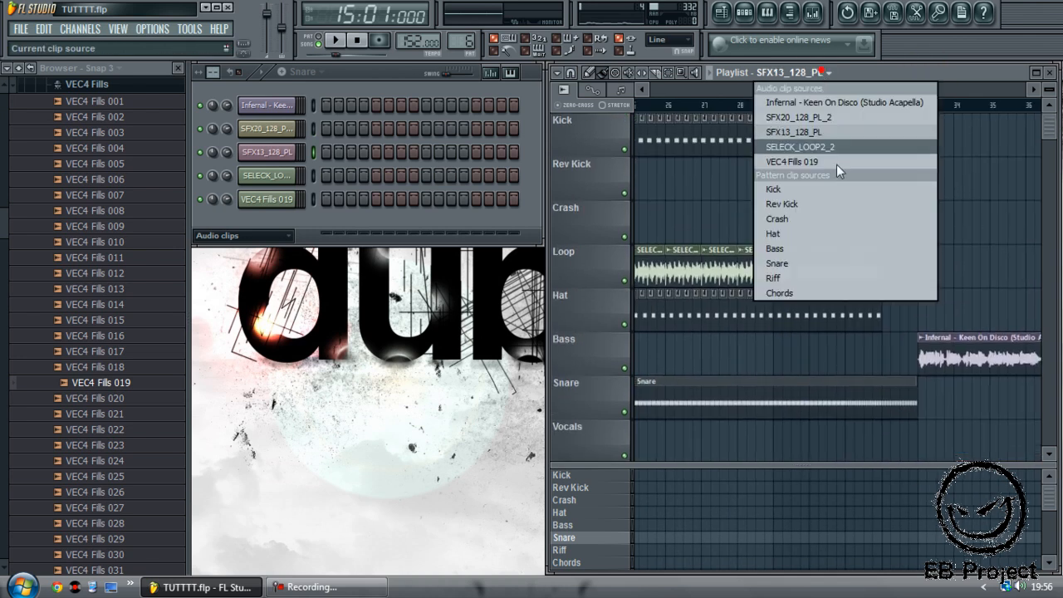
click(798, 218)
scroll(852, 91, left, 1)
drag(852, 91, 850, 92)
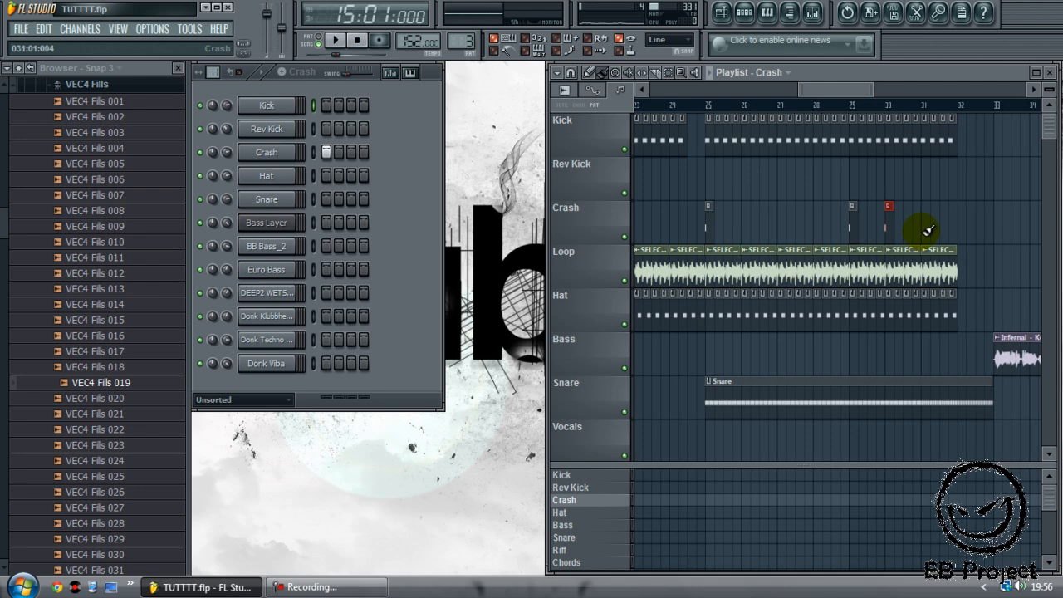
click(962, 232)
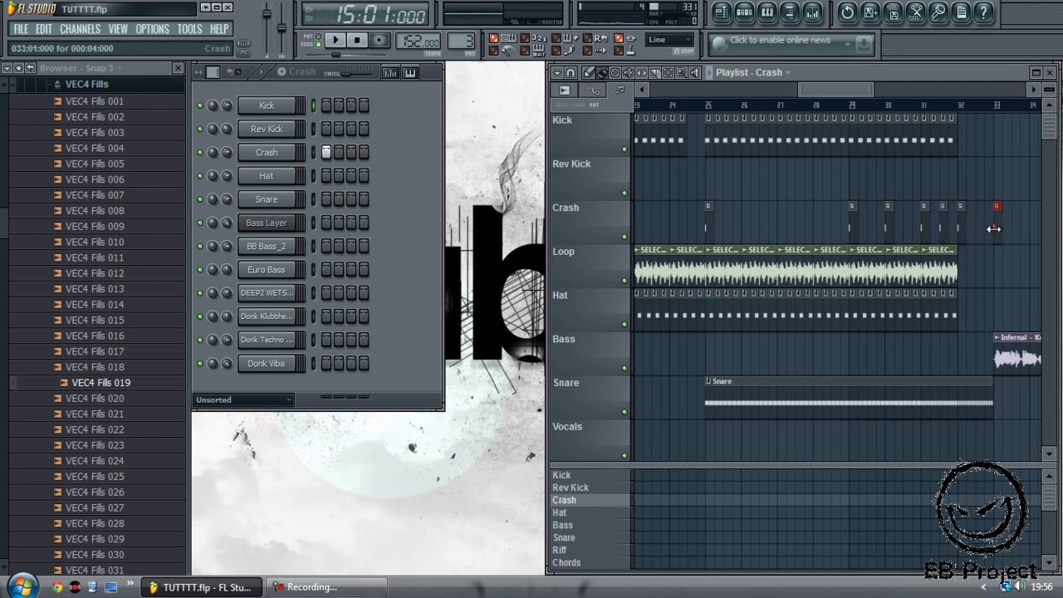
click(784, 81)
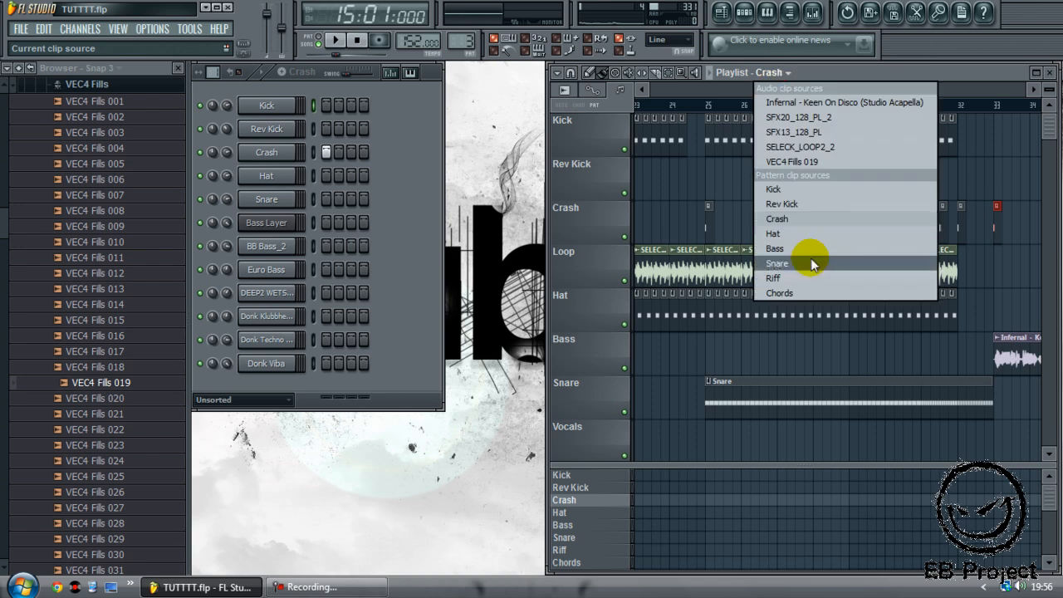
click(916, 72)
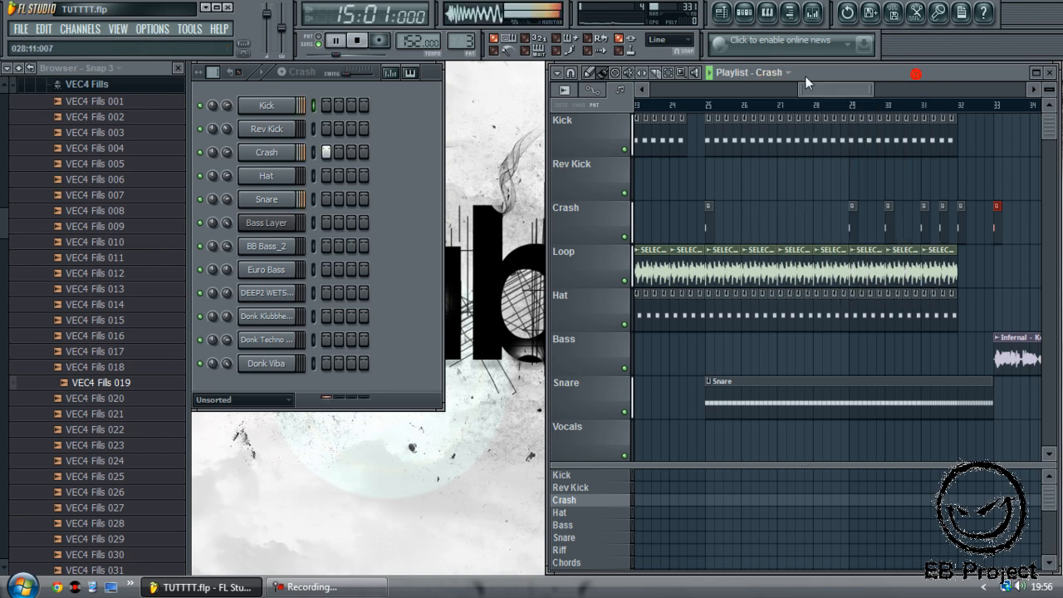
In the Bass pattern, draw eight off-beat D5 notes across bars 1 and 2 of the Bass Layer piano roll.
drag(842, 86, 794, 103)
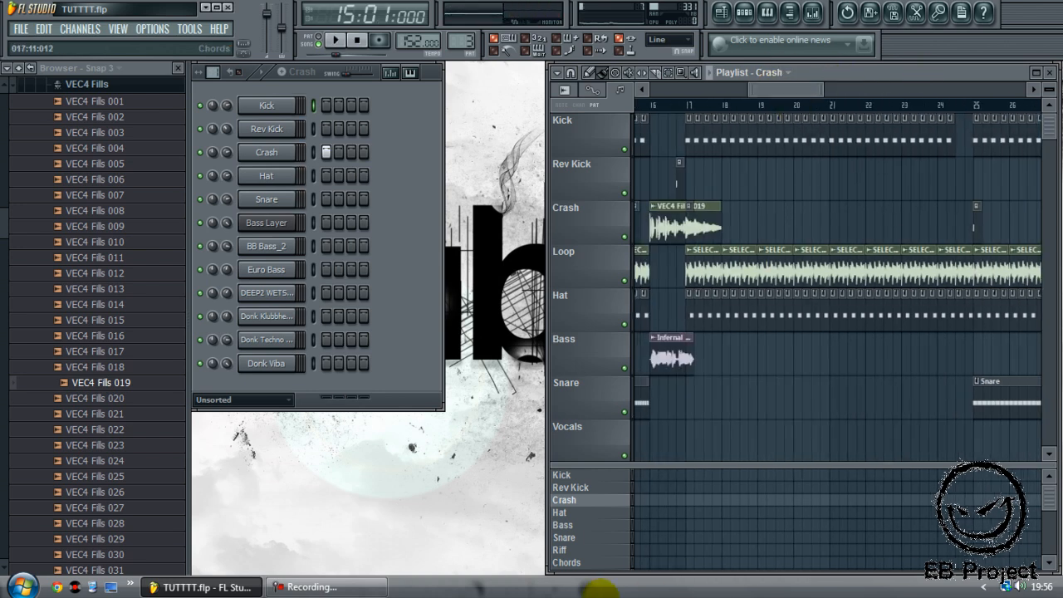
click(564, 526)
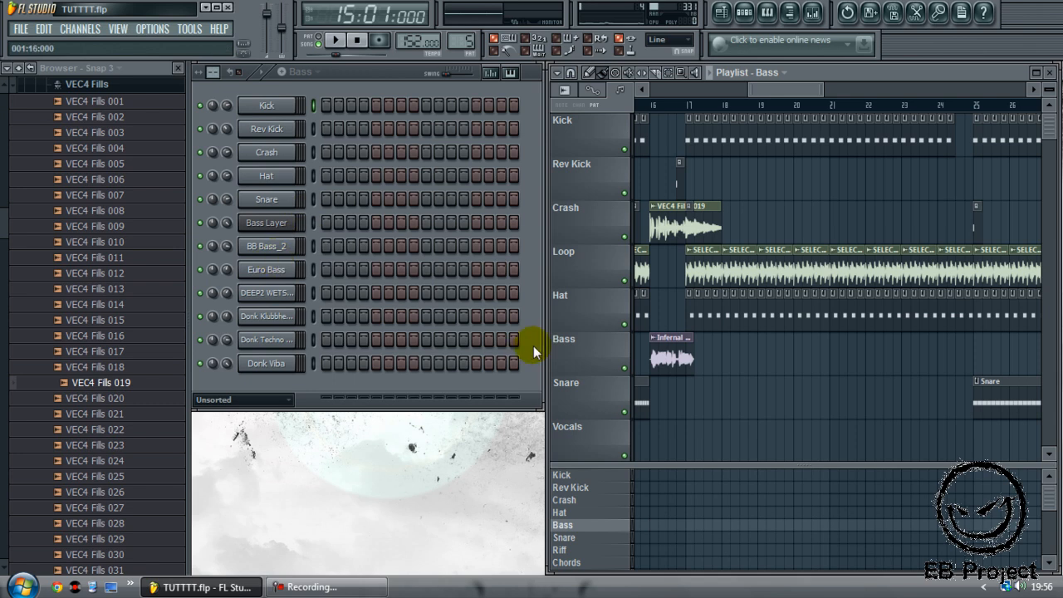
right_click(276, 222)
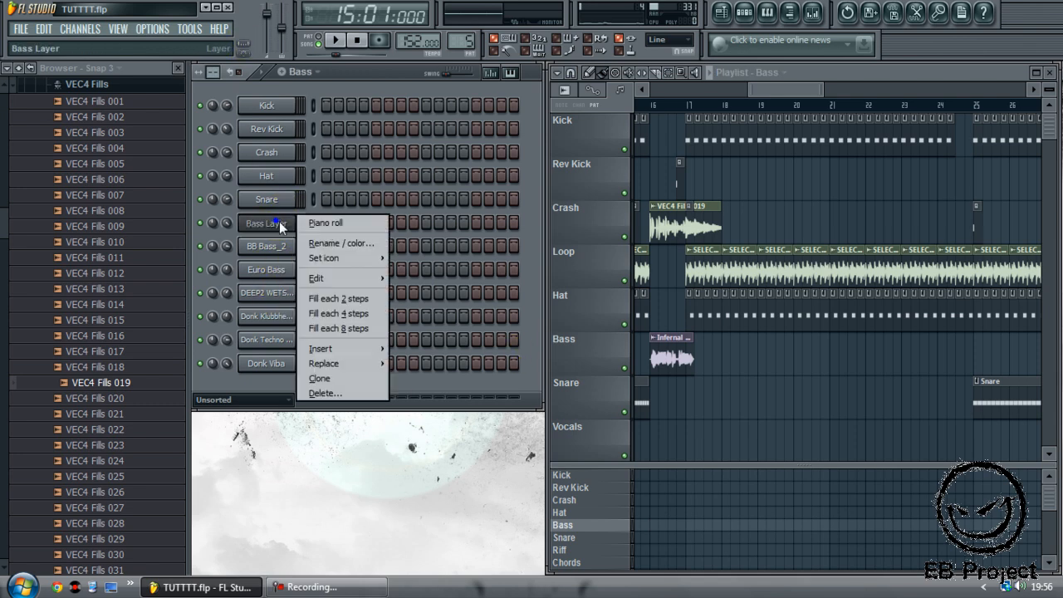
click(327, 222)
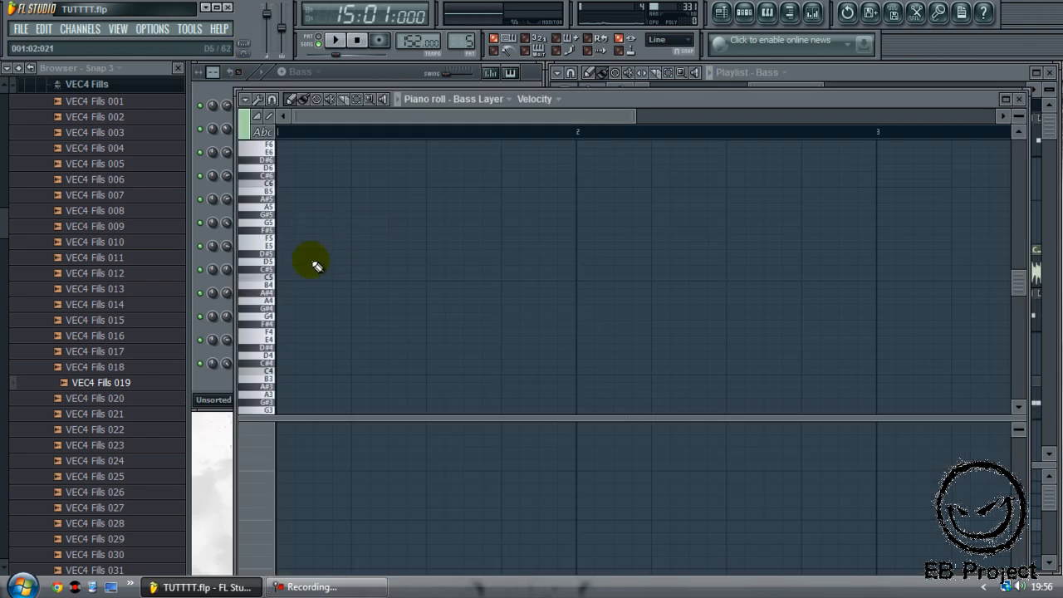
click(314, 262)
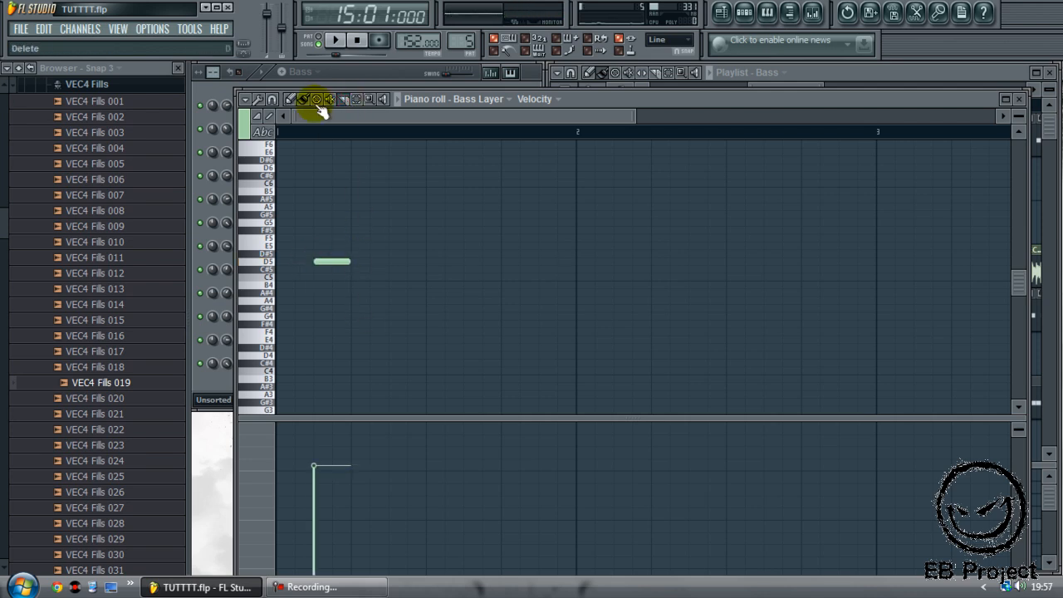
click(335, 260)
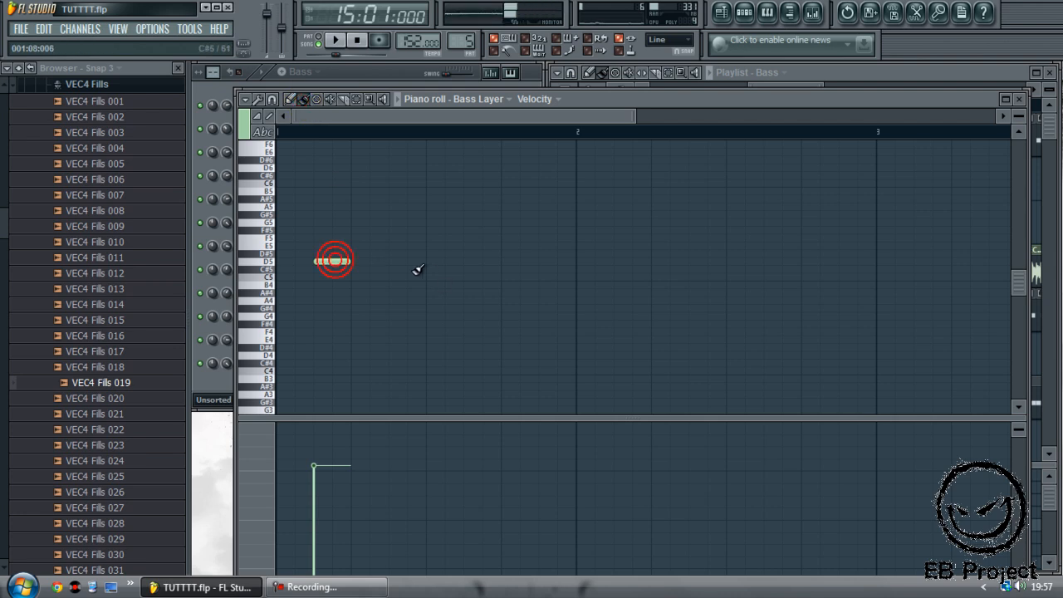
click(467, 260)
click(543, 260)
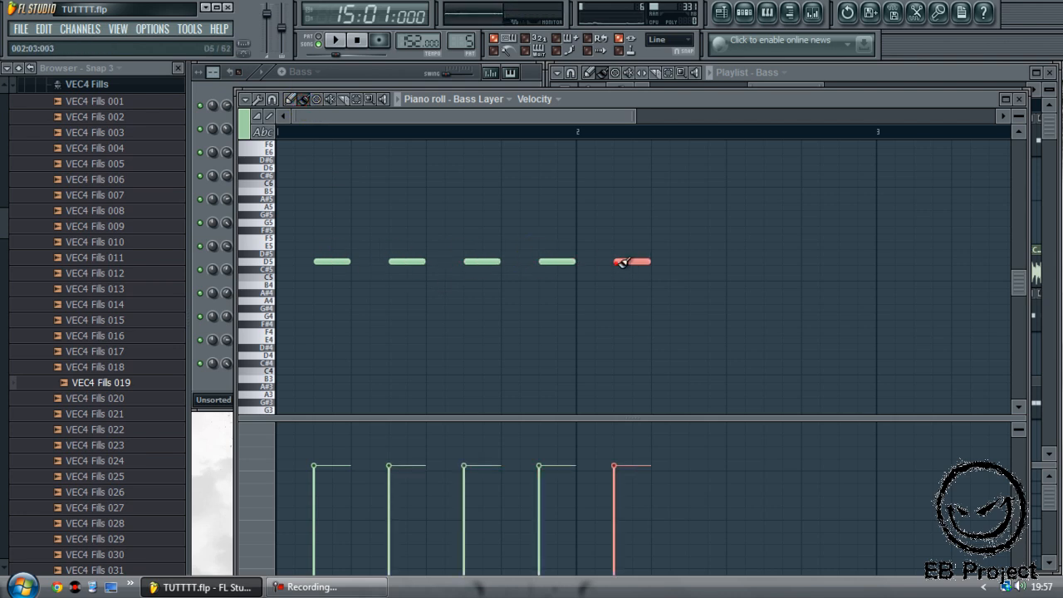
click(620, 263)
click(694, 261)
click(766, 260)
click(845, 262)
Place a Bass clip on the Bass track at bar 17 and set the song position just before bar 16.
click(1022, 101)
click(655, 109)
mouse_move(739, 363)
mouse_down()
mouse_move(749, 365)
mouse_move(730, 368)
mouse_up()
Lower the Bass mixer track volume to about 53% while playing the song.
click(812, 11)
click(360, 359)
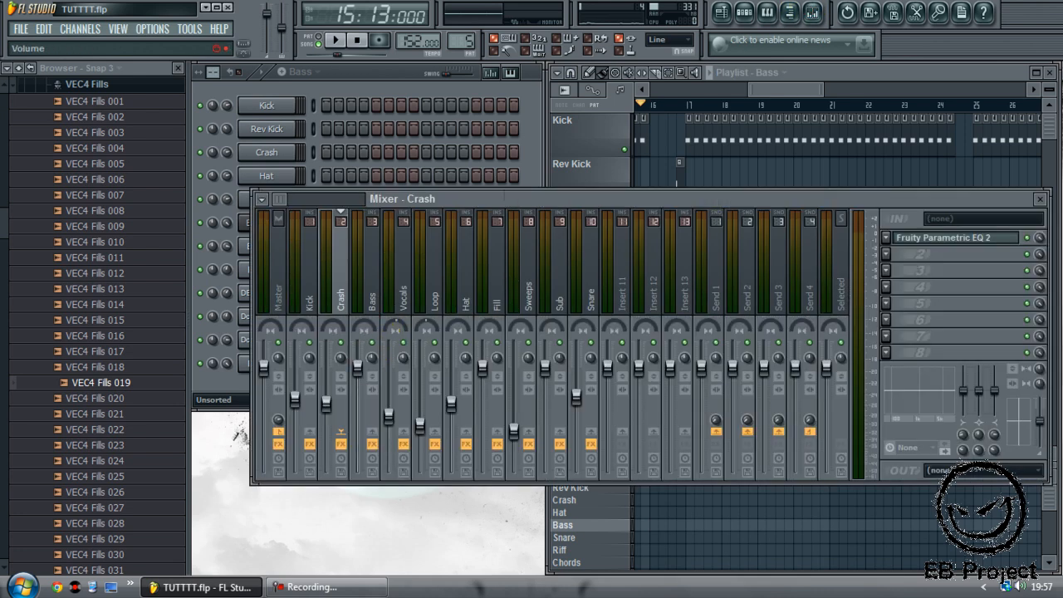
key(space)
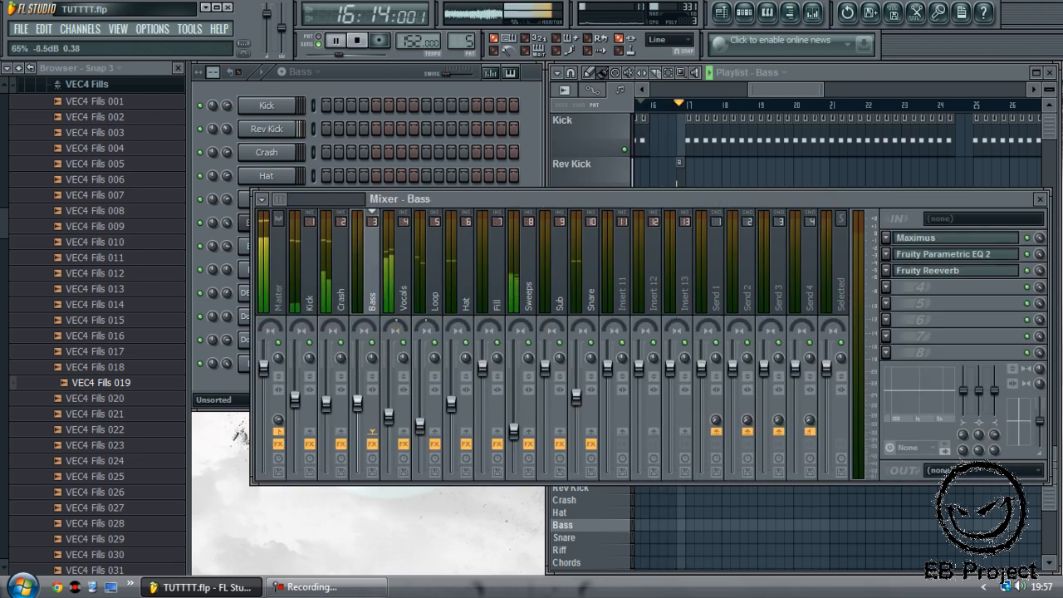
drag(358, 404, 358, 418)
key(space)
key(space)
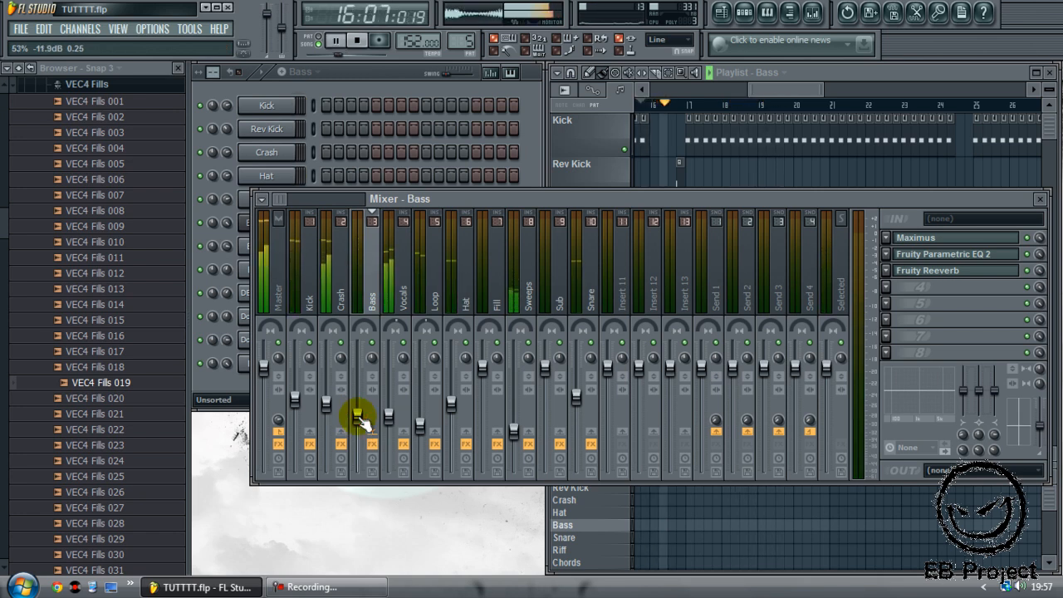
Lower the Crash mixer track volume to about 51% while replaying the section from just before bar 16.
drag(363, 422, 326, 418)
key(space)
key(space)
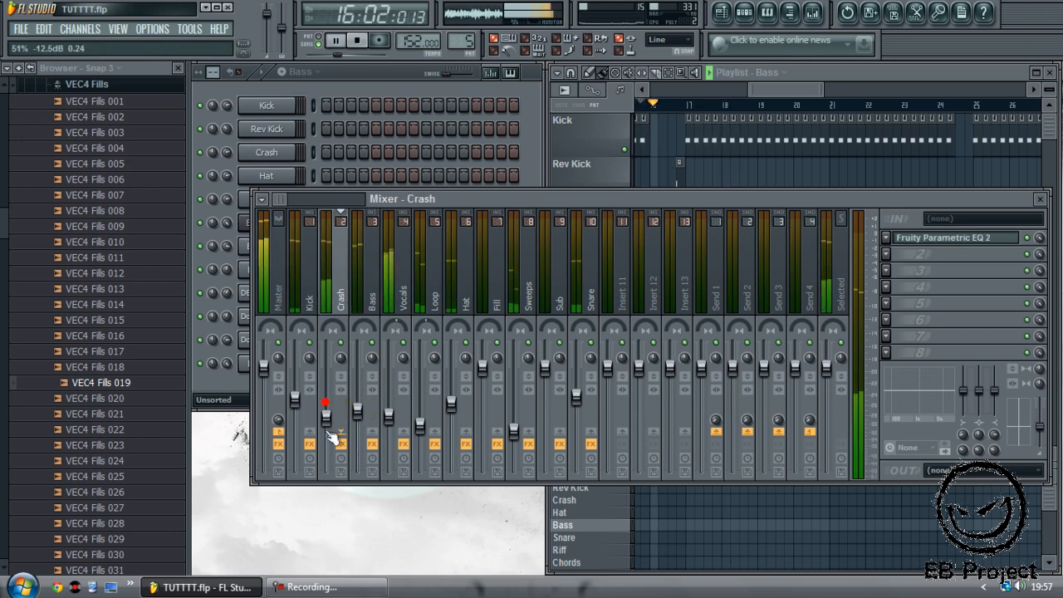
key(space)
key(space)
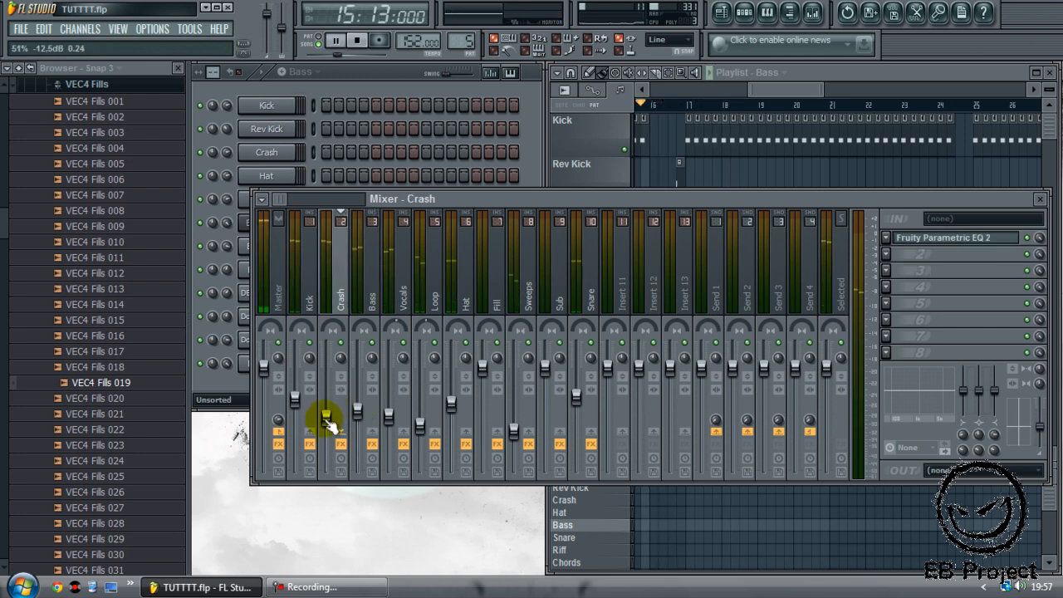
click(1040, 200)
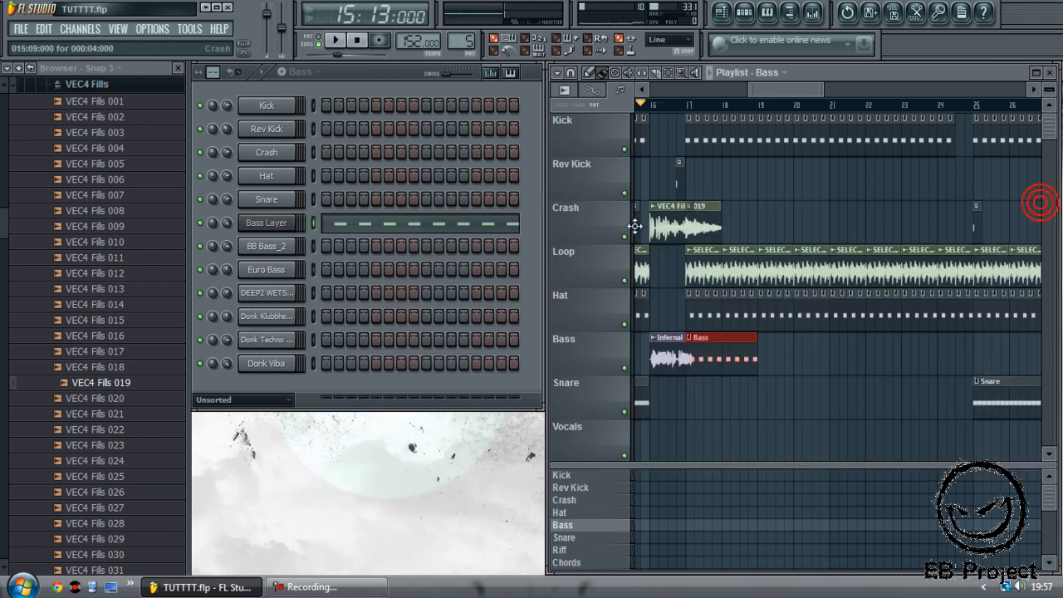
Adjust the channel volume of the VEC4 Fills 019 sample and play the transition at bar 16.
double_click(681, 223)
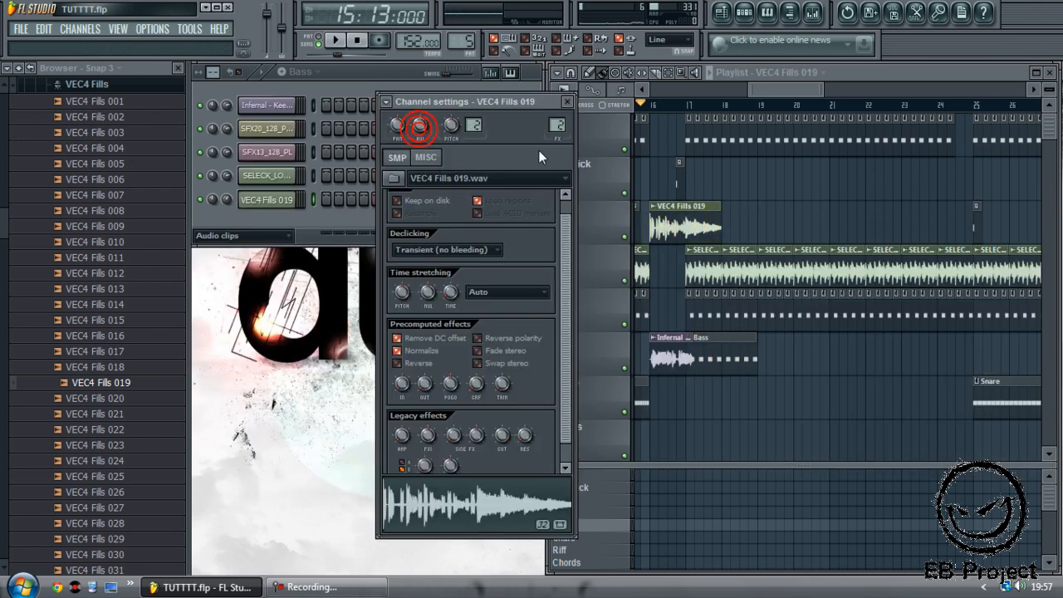
click(567, 102)
key(space)
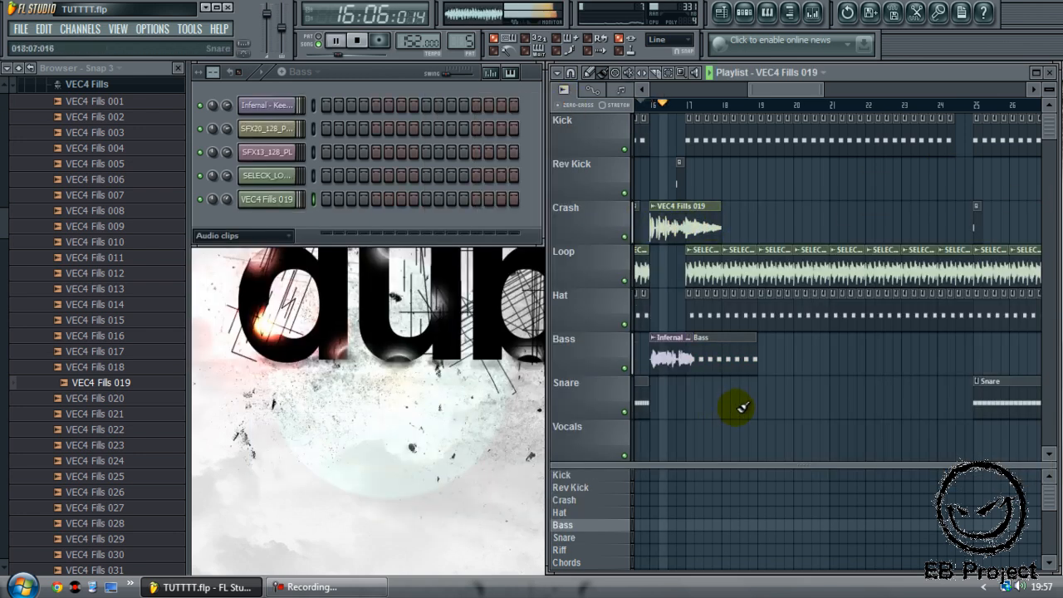
key(space)
Lower the last Bass Layer note of bar 2 to C5 and play the pattern on its own in pattern mode.
double_click(739, 359)
drag(549, 276, 549, 312)
drag(569, 122, 402, 118)
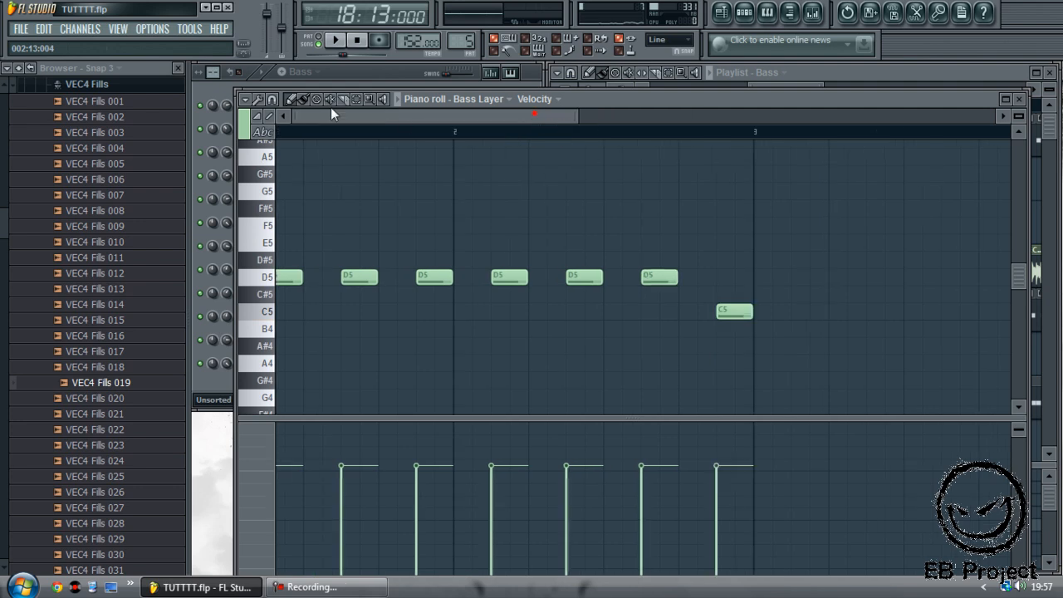
click(318, 41)
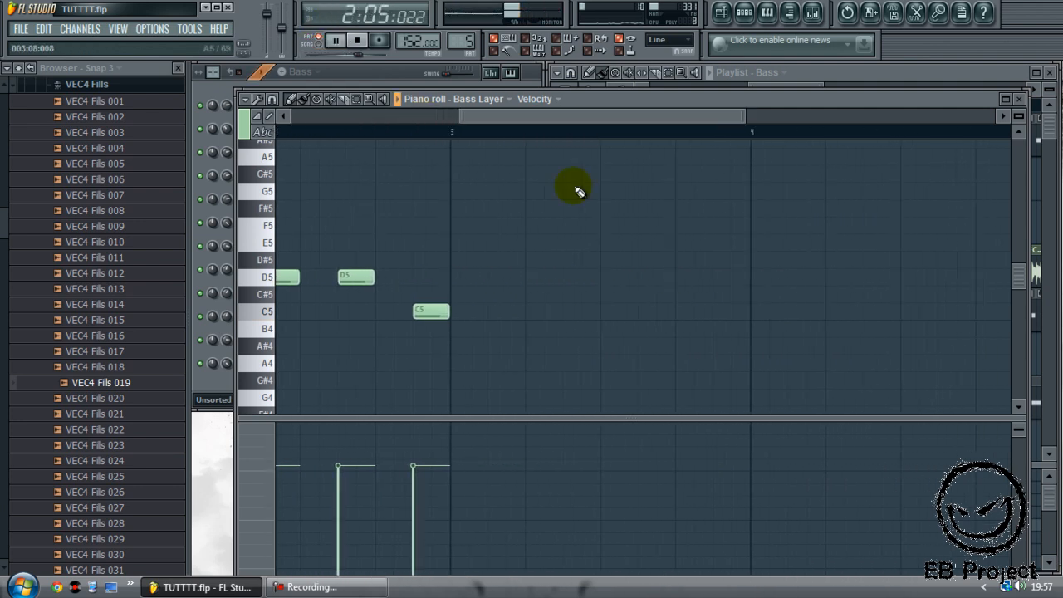
Add off-beat notes D5, E5, C5 and D5 in bar 3 of the Bass Layer and play the pattern.
click(491, 277)
click(573, 243)
key(space)
click(641, 311)
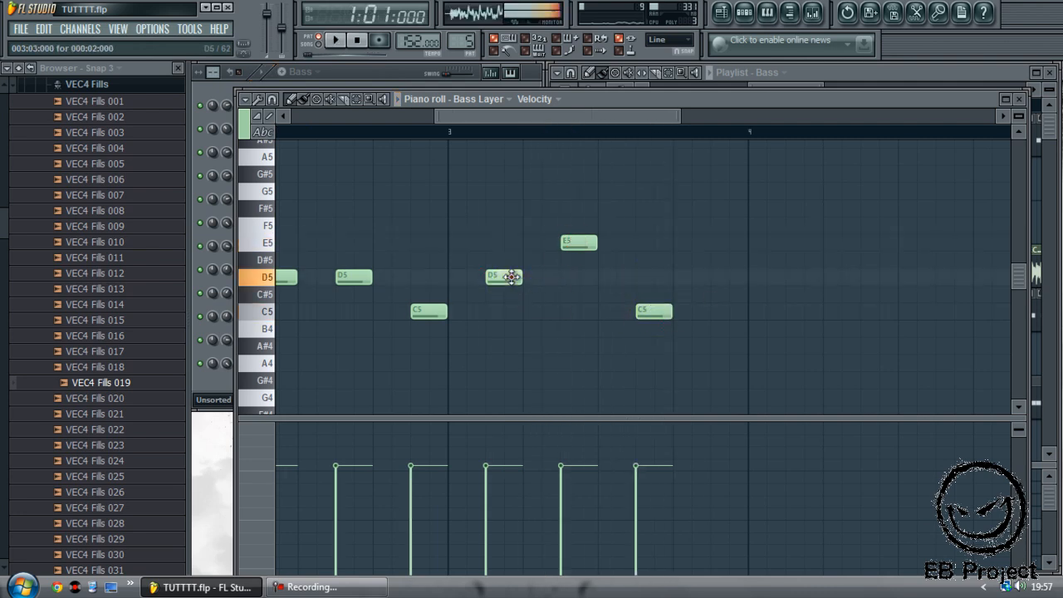
key(space)
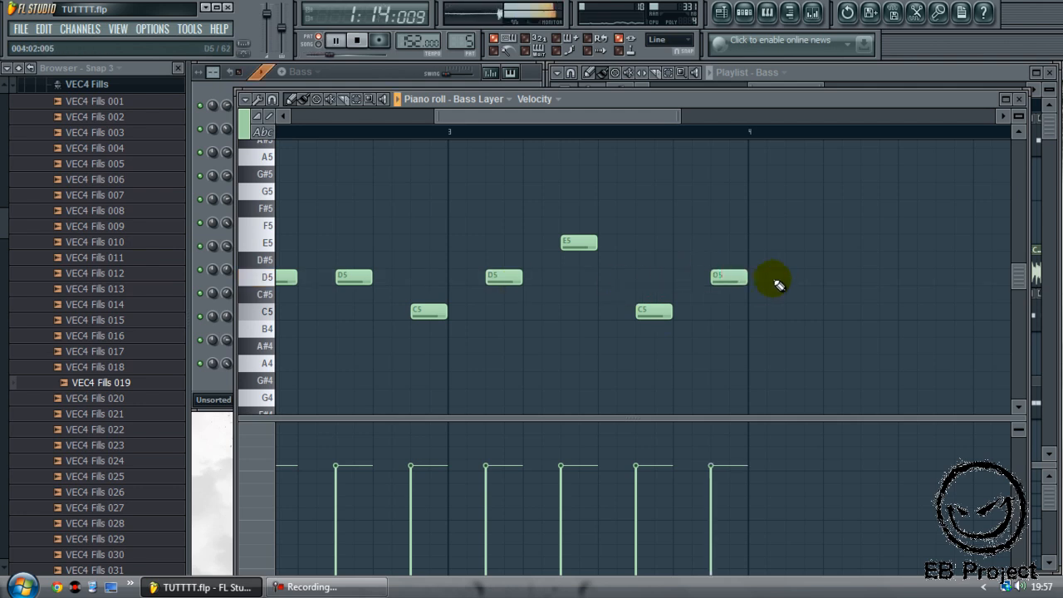
Add three off-beat D5 notes and a final C5 note in bar 4 of the Bass Layer.
click(794, 278)
click(860, 279)
click(934, 279)
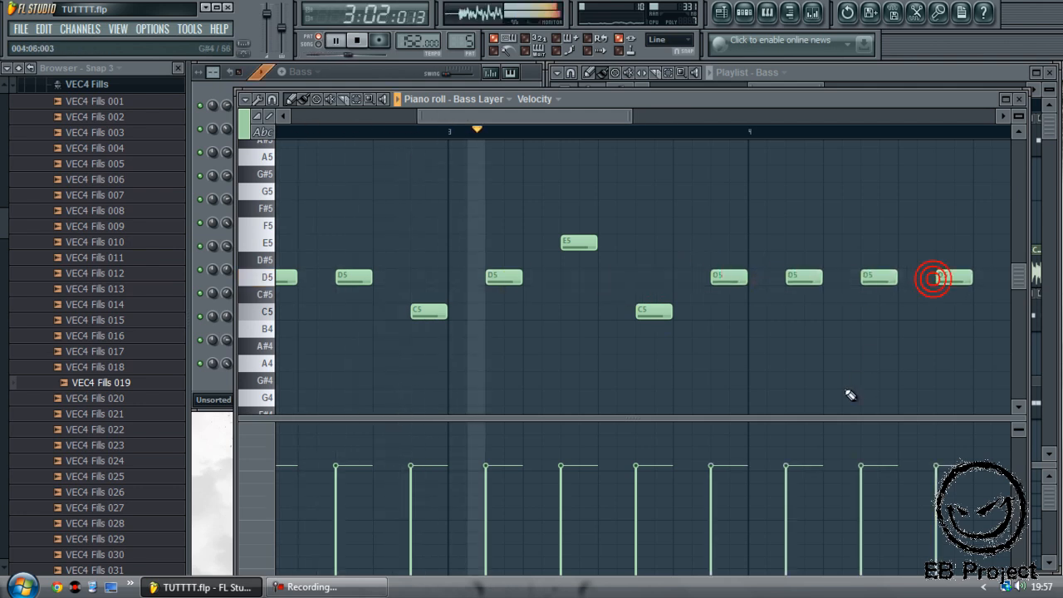
drag(551, 116, 691, 157)
click(696, 314)
key(space)
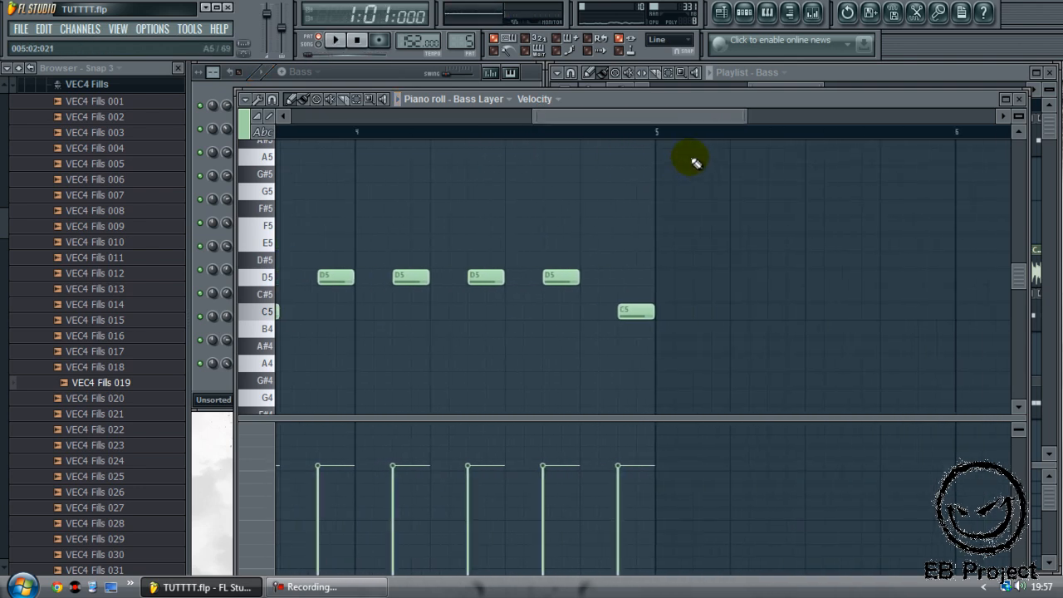
Duplicate the four-bar bass phrase into bars 5 to 8 and raise the first note of bar 7 to F5.
drag(687, 119, 765, 138)
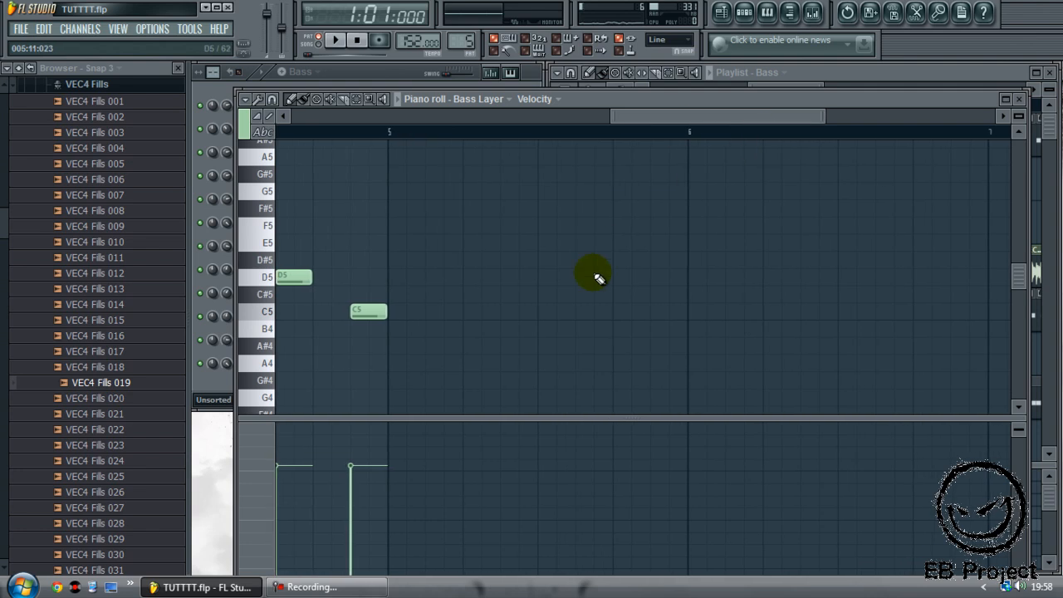
key(ctrl+a)
key(ctrl+b)
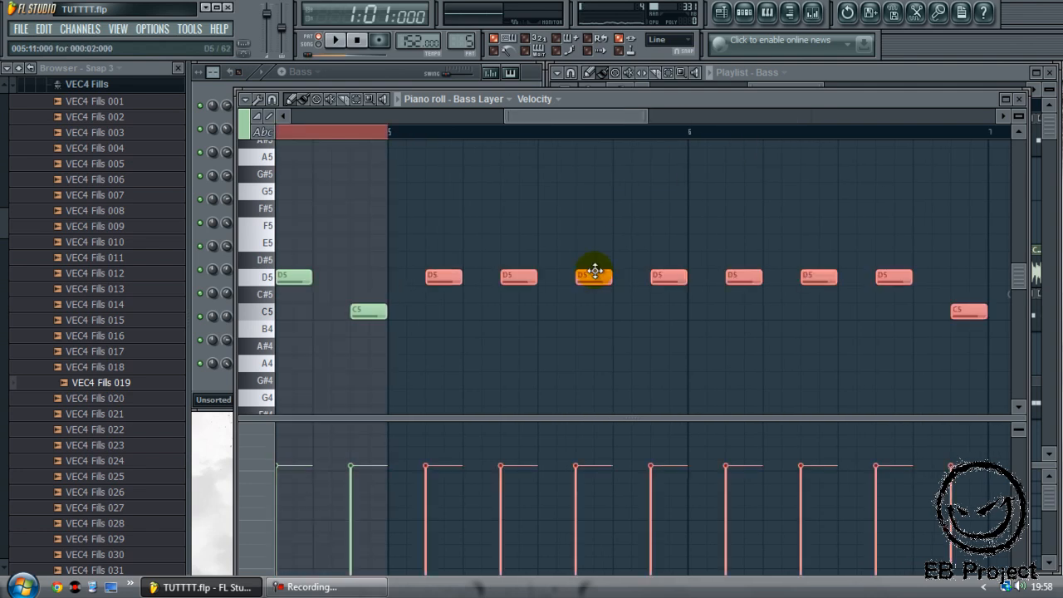
drag(590, 119, 665, 146)
click(689, 188)
right_click(693, 188)
drag(659, 277, 657, 232)
Duplicate the whole eight-bar bass phrase directly after itself.
drag(673, 120, 812, 171)
key(ctrl+a)
key(ctrl+b)
Play the extended bass pattern from bar 1 and follow its notes through the piano roll.
drag(583, 115, 279, 131)
click(276, 132)
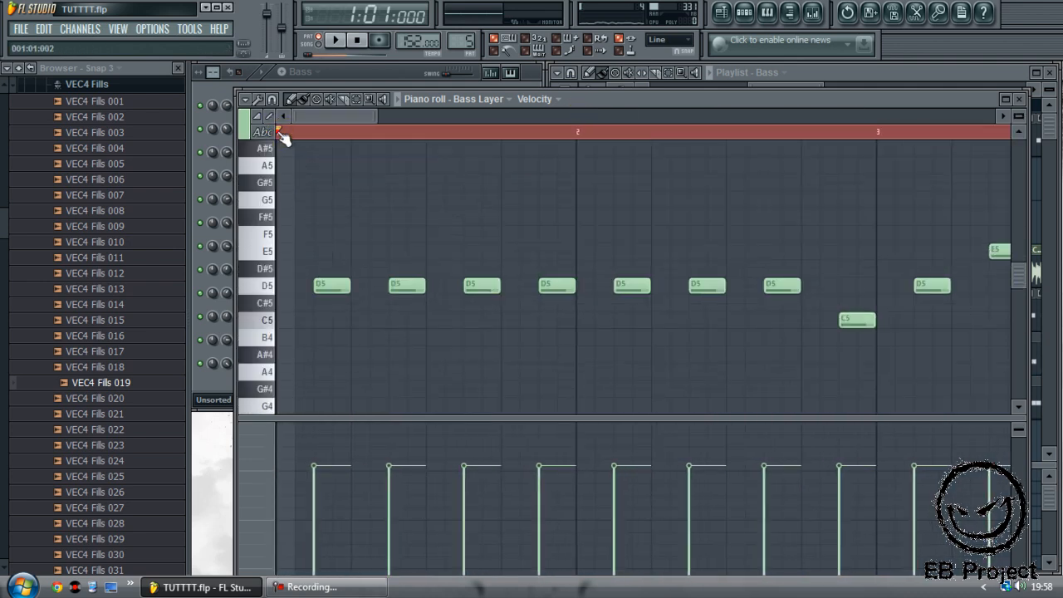
click(279, 132)
key(space)
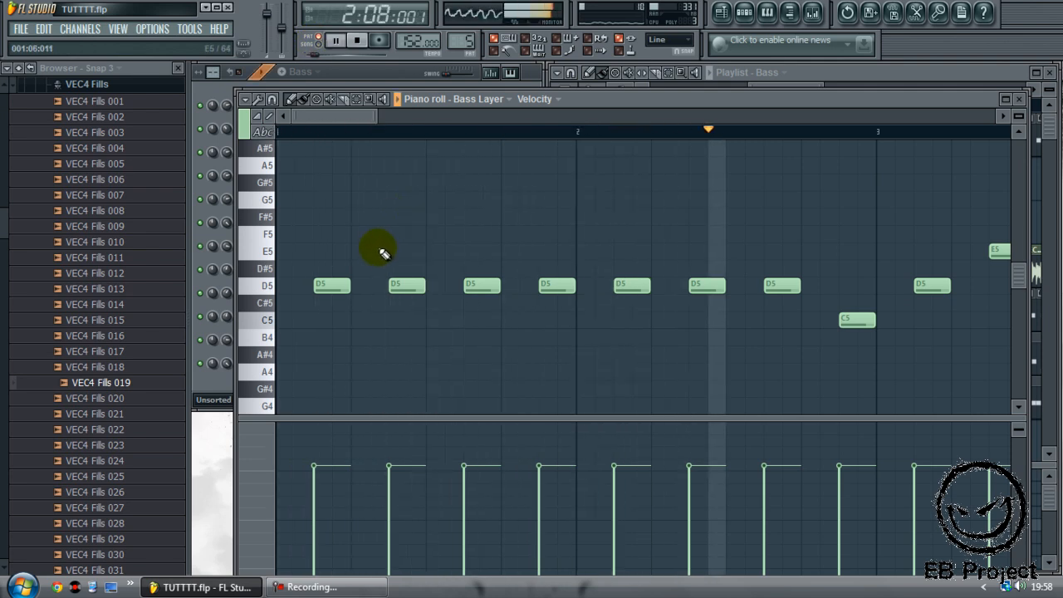
drag(362, 116, 546, 120)
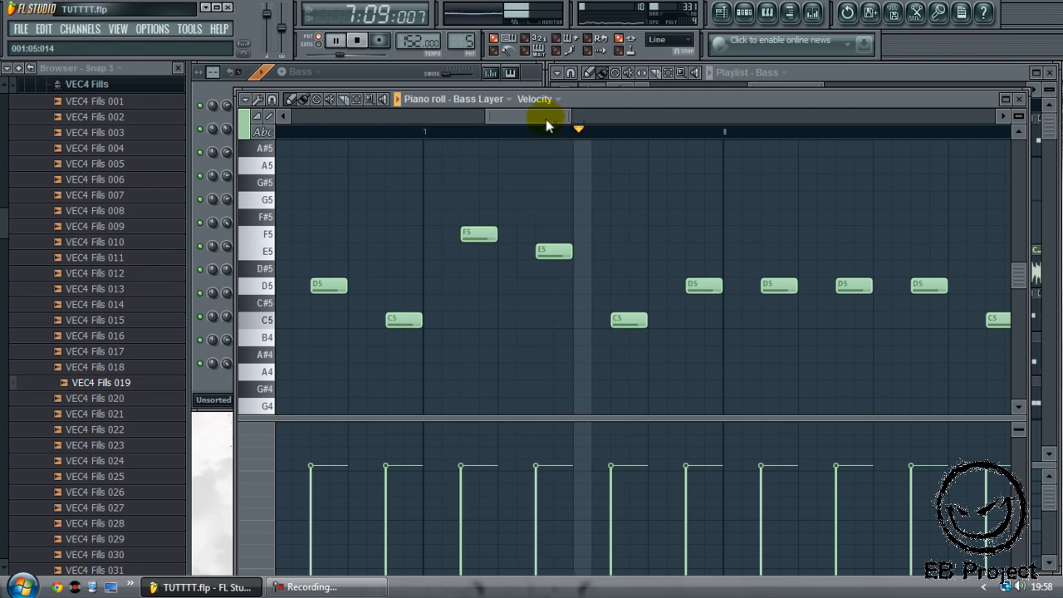
drag(545, 116, 641, 127)
key(space)
Return to the playlist in song mode and play the arrangement from bar 16 with the extended bass.
click(1020, 100)
key(l)
click(652, 106)
key(space)
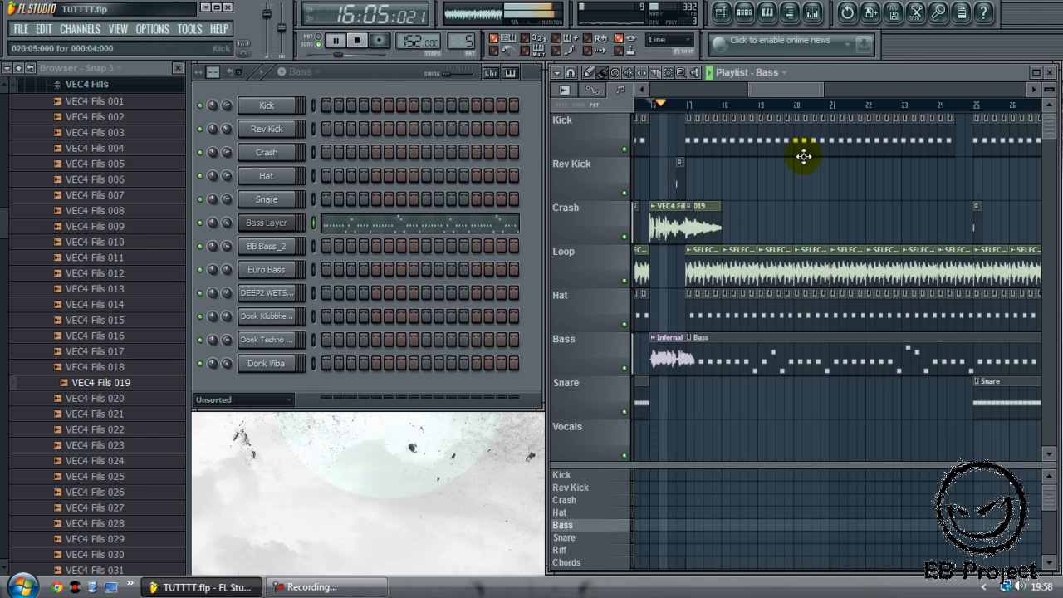
drag(792, 89, 783, 88)
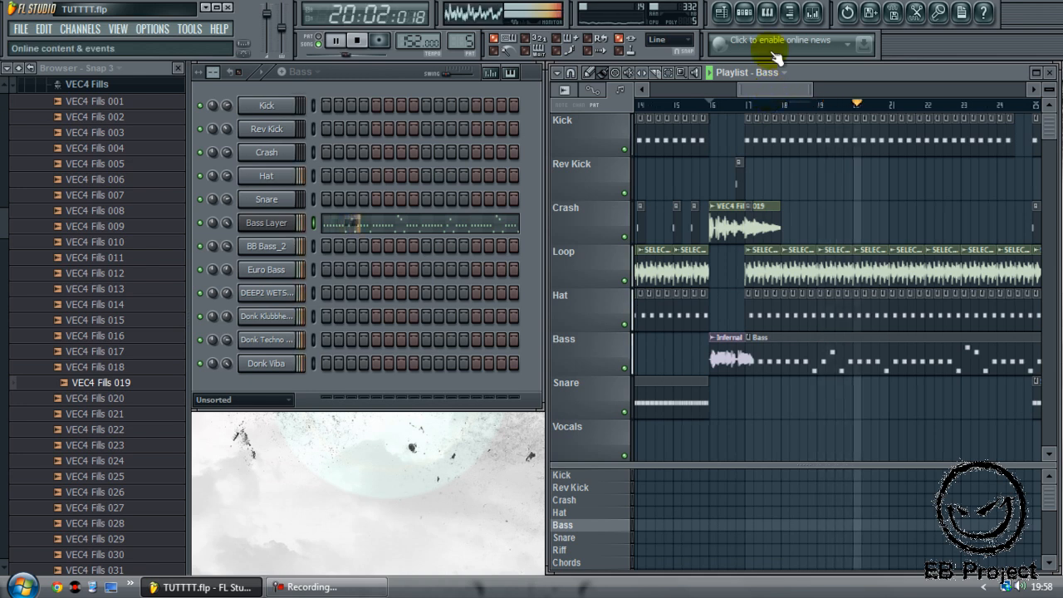
Lower the Bass mixer track volume to about 54% during playback.
click(813, 12)
drag(357, 408, 357, 414)
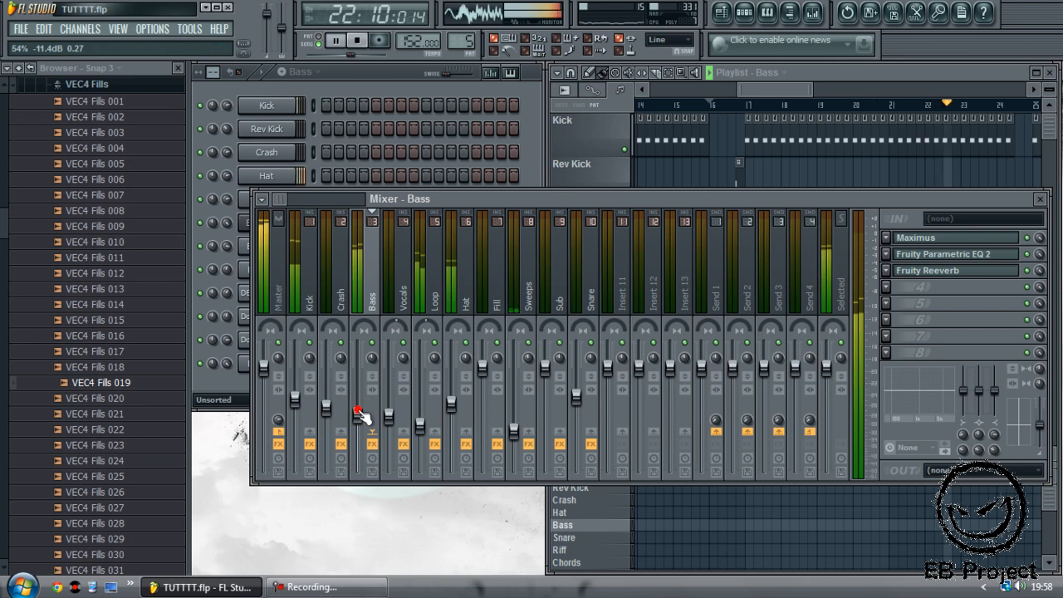
click(1043, 202)
key(space)
Play from bar 16 while examining the Bass Layer notes around bars 7 to 9 and the arrangement around bar 33.
double_click(768, 348)
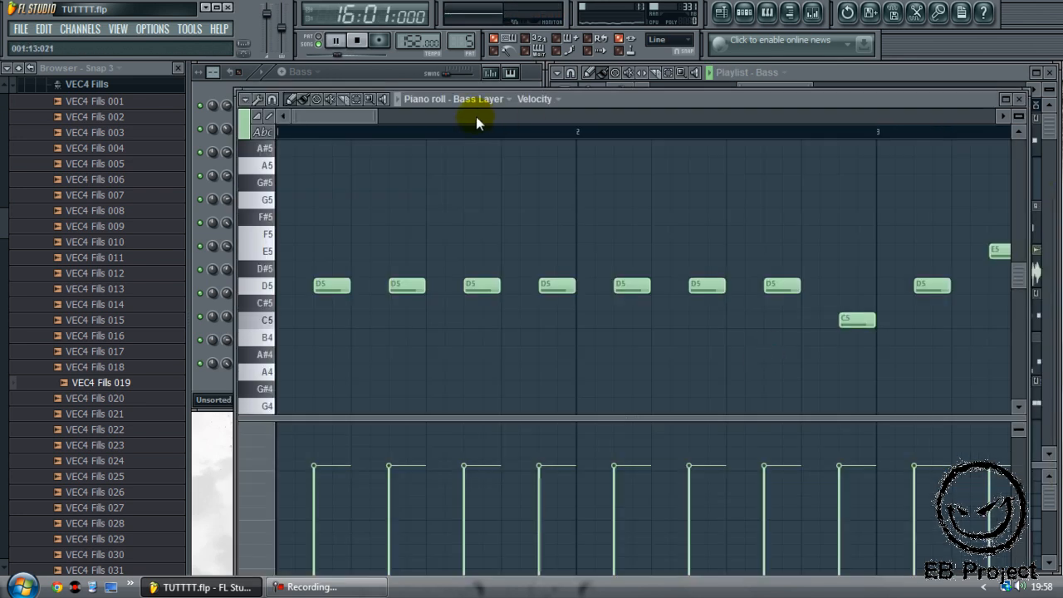
drag(363, 112, 556, 144)
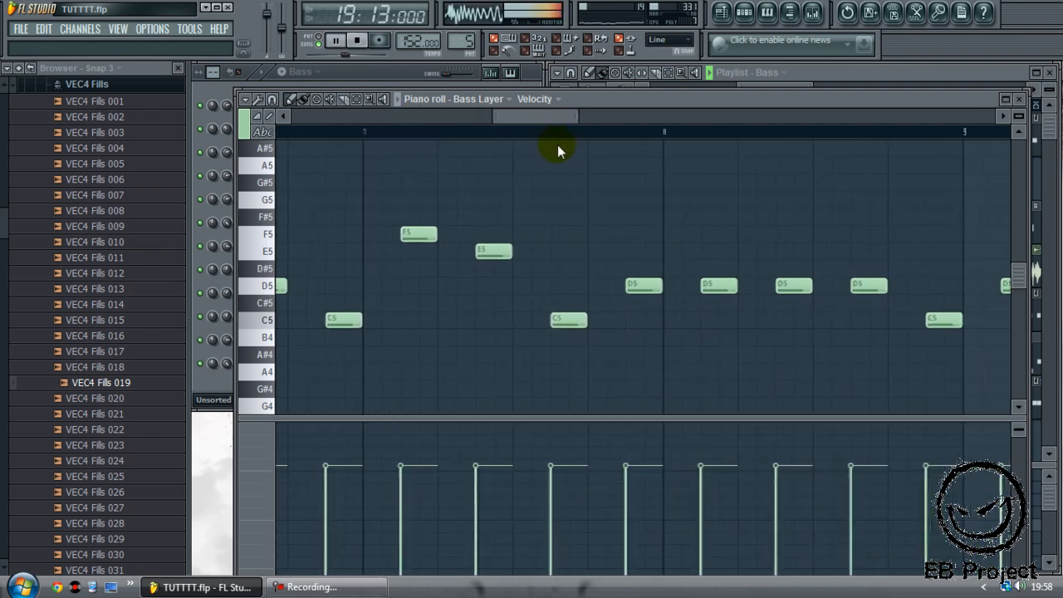
mouse_move(557, 144)
mouse_down()
mouse_move(504, 154)
mouse_move(548, 156)
mouse_up()
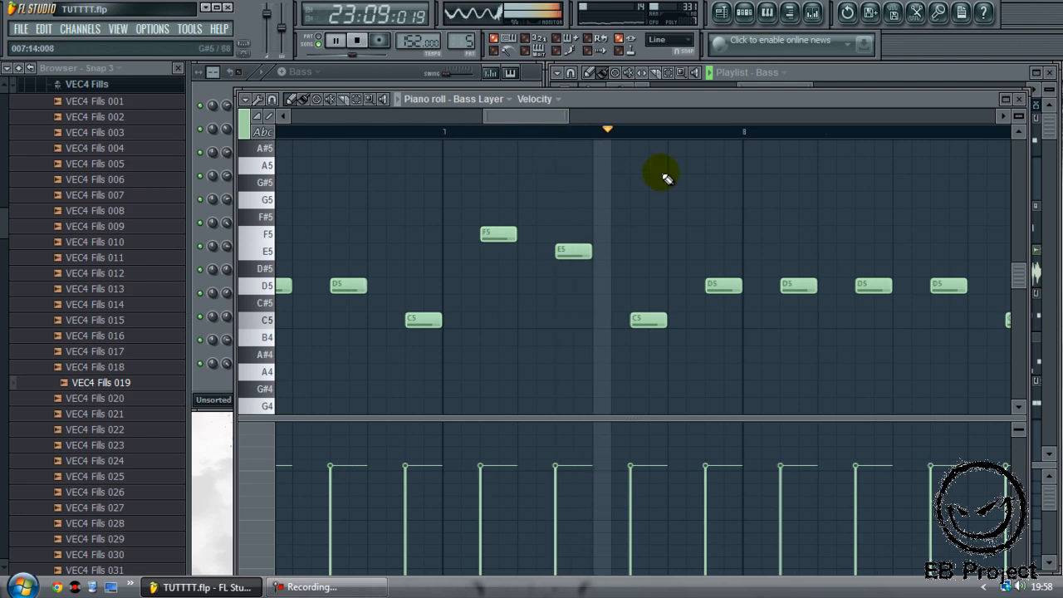
key(space)
click(1020, 100)
drag(789, 97, 872, 106)
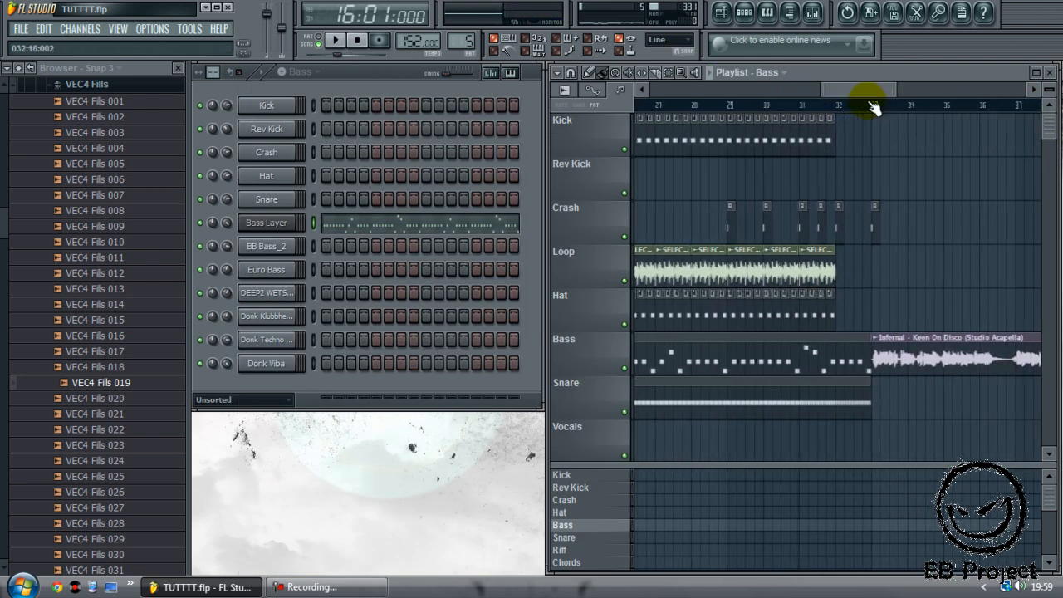
click(658, 105)
click(783, 94)
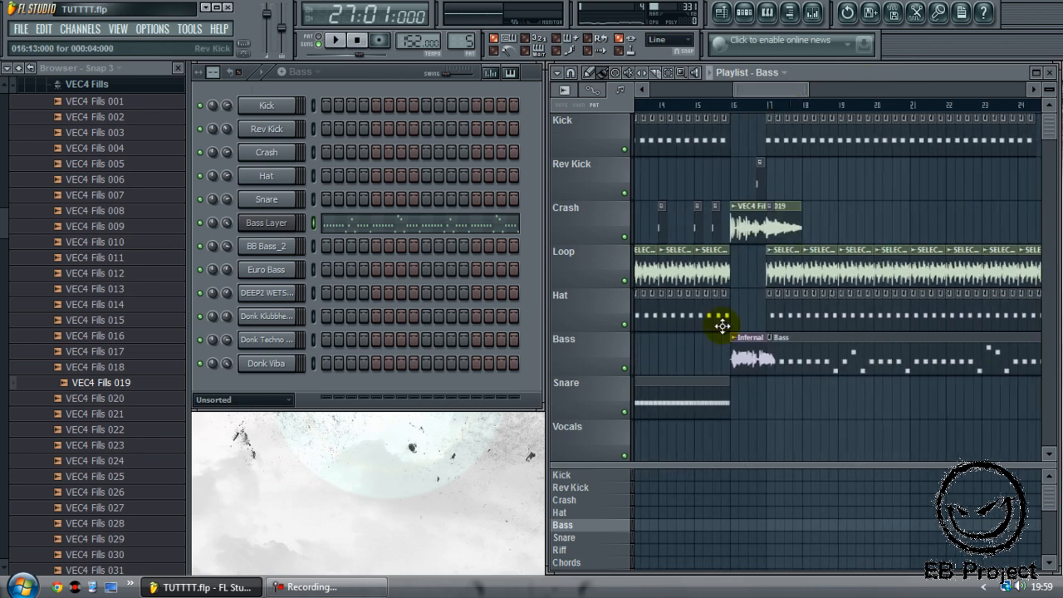
Clone the Kick pattern and add C5 kick notes at steps 5, 9, 14 and 16 of its first bar.
right_click(574, 475)
click(615, 446)
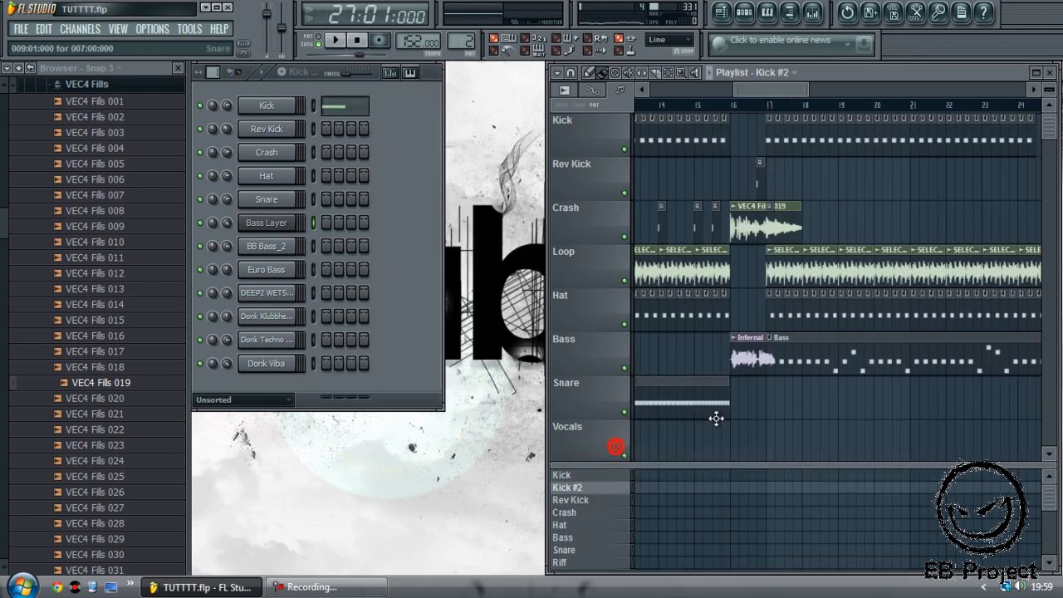
drag(212, 73, 213, 81)
click(338, 107)
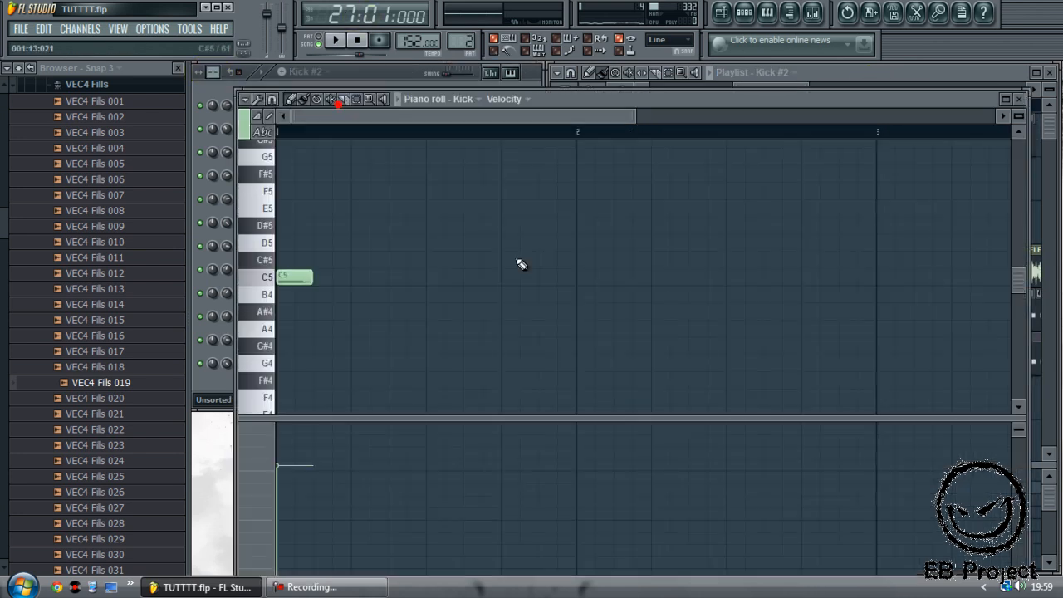
click(354, 277)
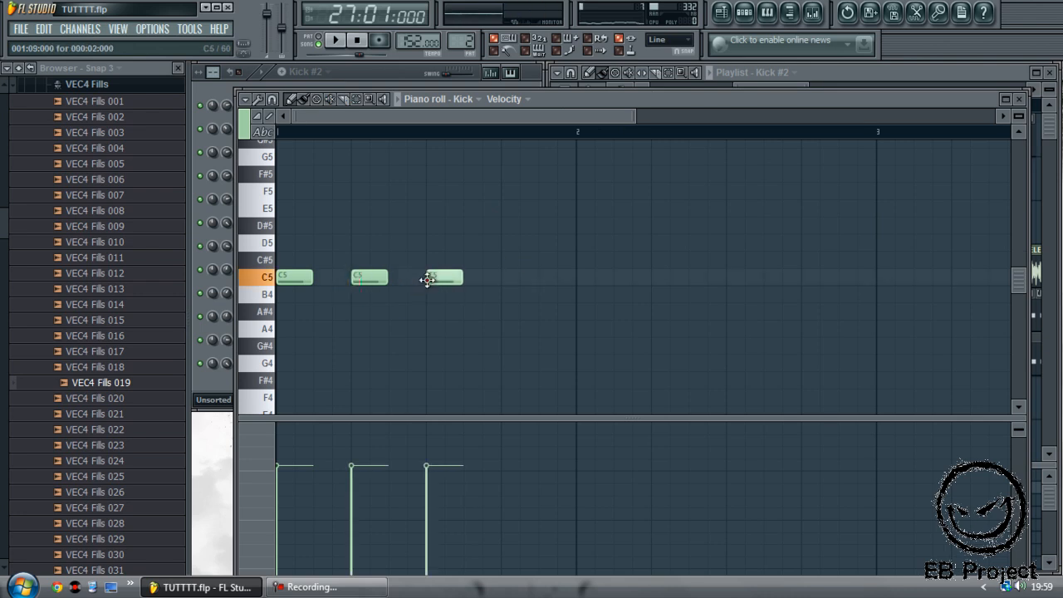
click(559, 279)
click(521, 278)
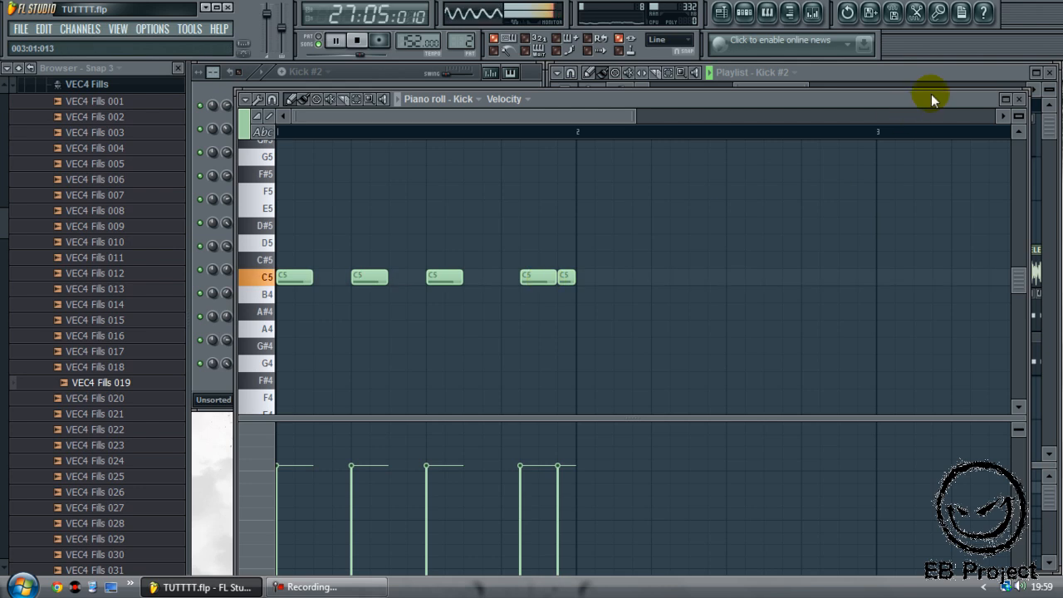
Place the Kick #2 pattern at bar 16 on the Kick track and play from mid-bar 15.
click(1018, 99)
click(740, 141)
click(710, 105)
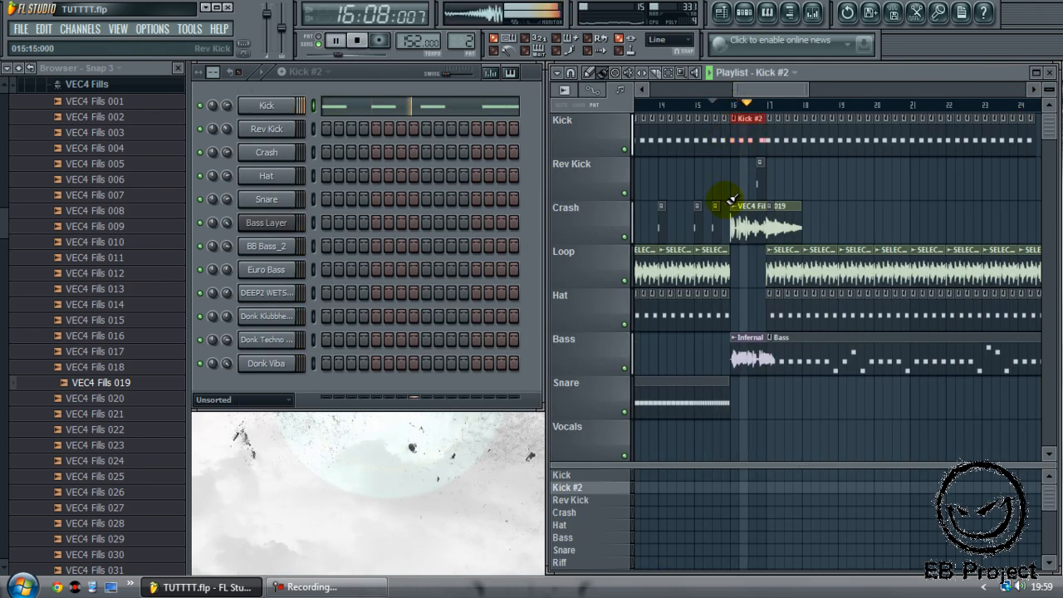
Add a C5 note at step 11 of the Kick #2 pattern and play it.
double_click(756, 143)
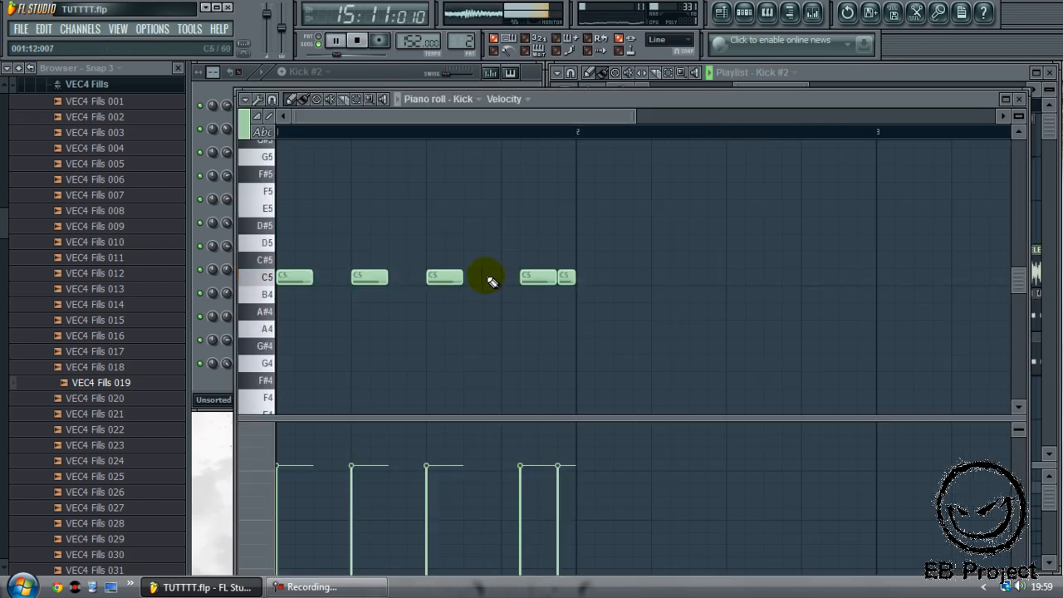
key(space)
click(470, 278)
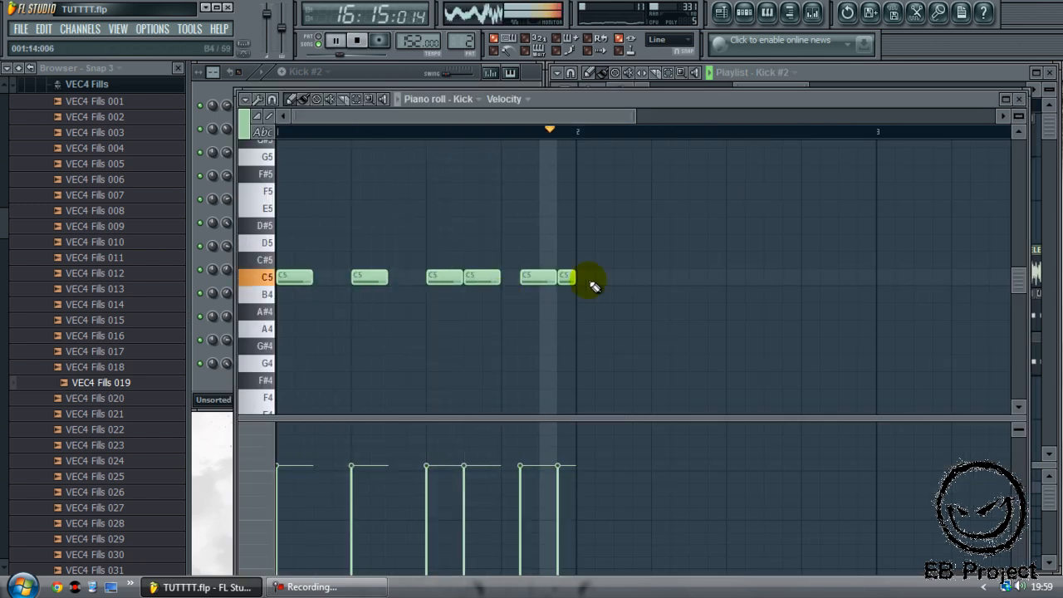
key(space)
Slightly shorten the last two Kick #2 notes with snap set to (none), and restore snap to Line.
click(1020, 100)
click(486, 110)
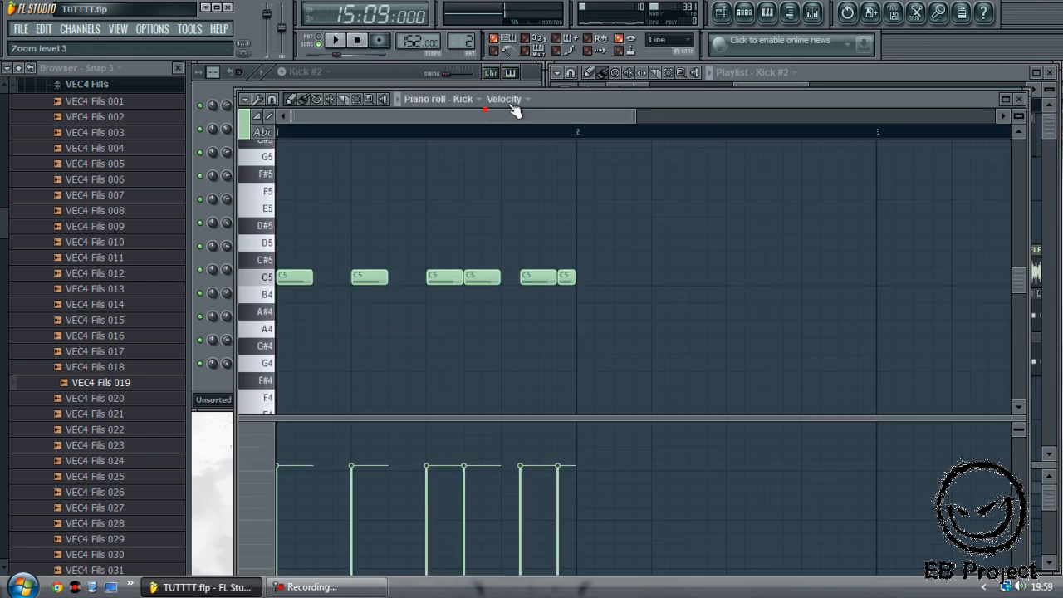
click(691, 42)
click(665, 91)
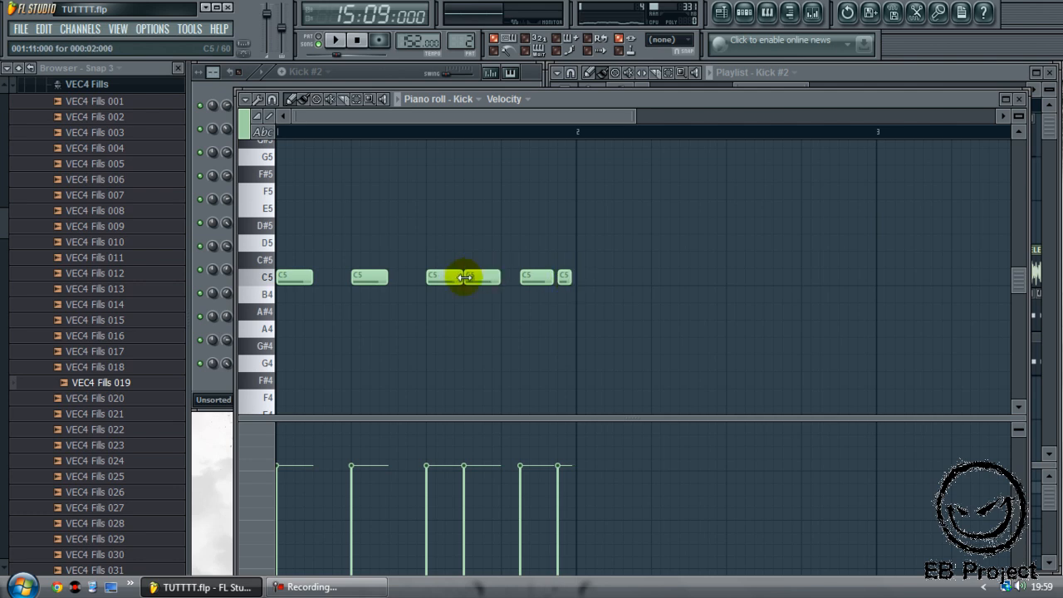
click(667, 49)
click(666, 58)
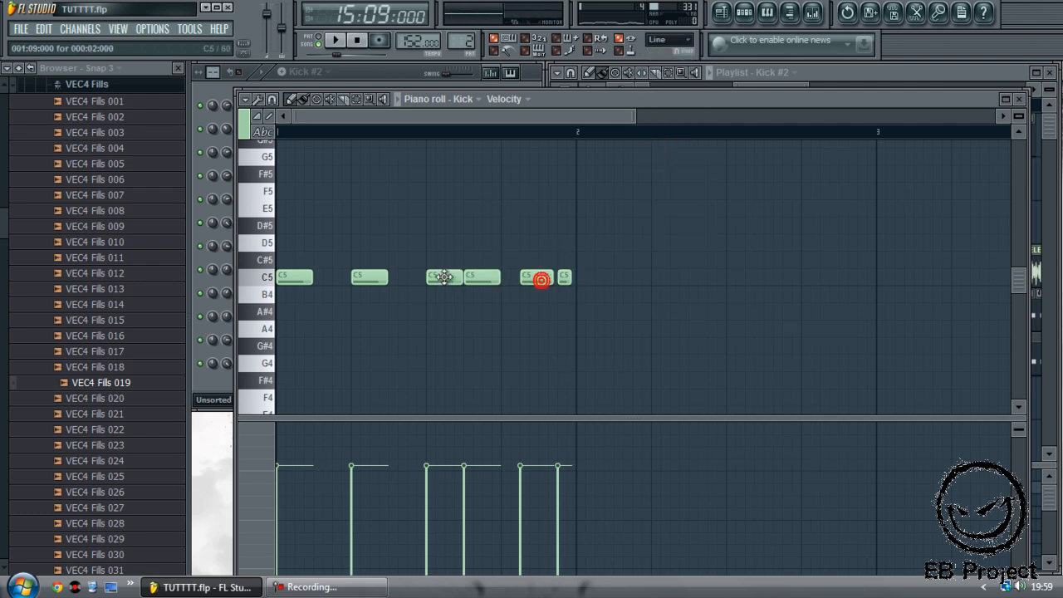
drag(444, 277, 425, 281)
click(1021, 101)
Play the revised Kick #2 fill in the arrangement from mid-bar 15.
key(space)
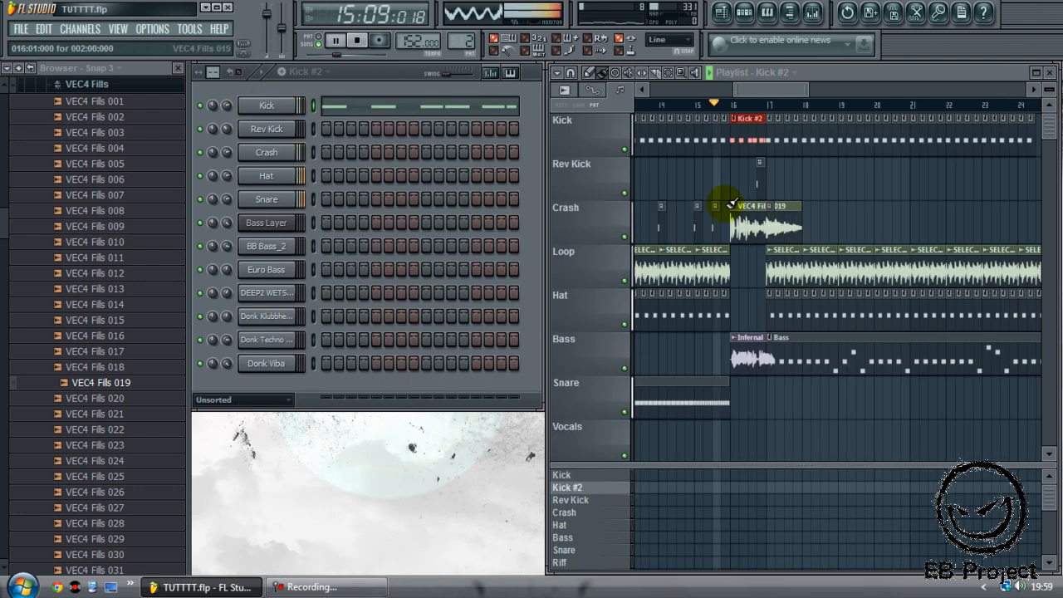
click(738, 118)
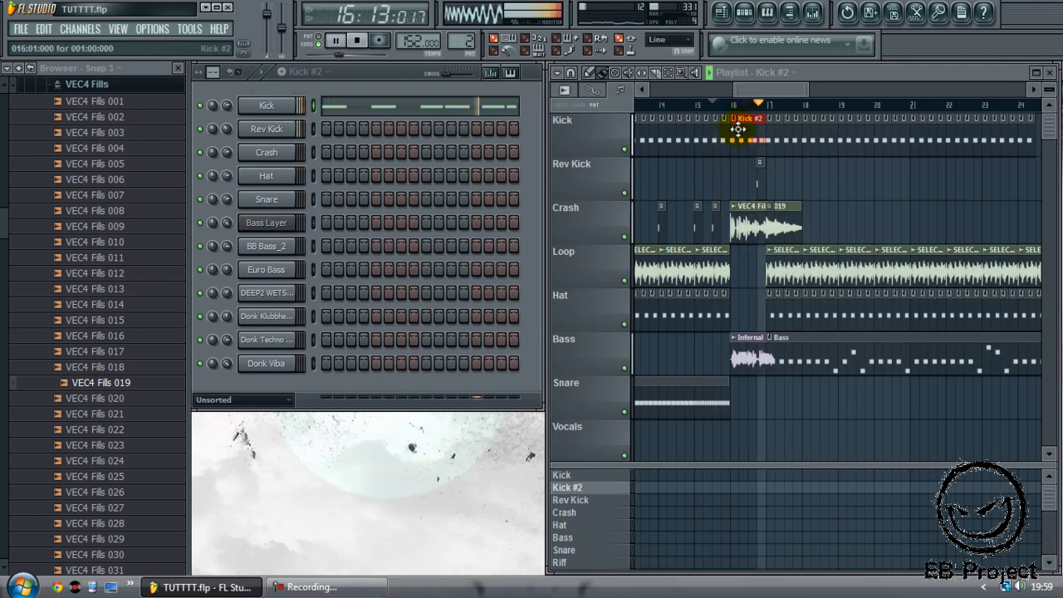
key(space)
Replace the VEC4 Fills 019 clip at bar 16 with four crashes and fill that bar's Loop and Hat gaps.
right_click(740, 231)
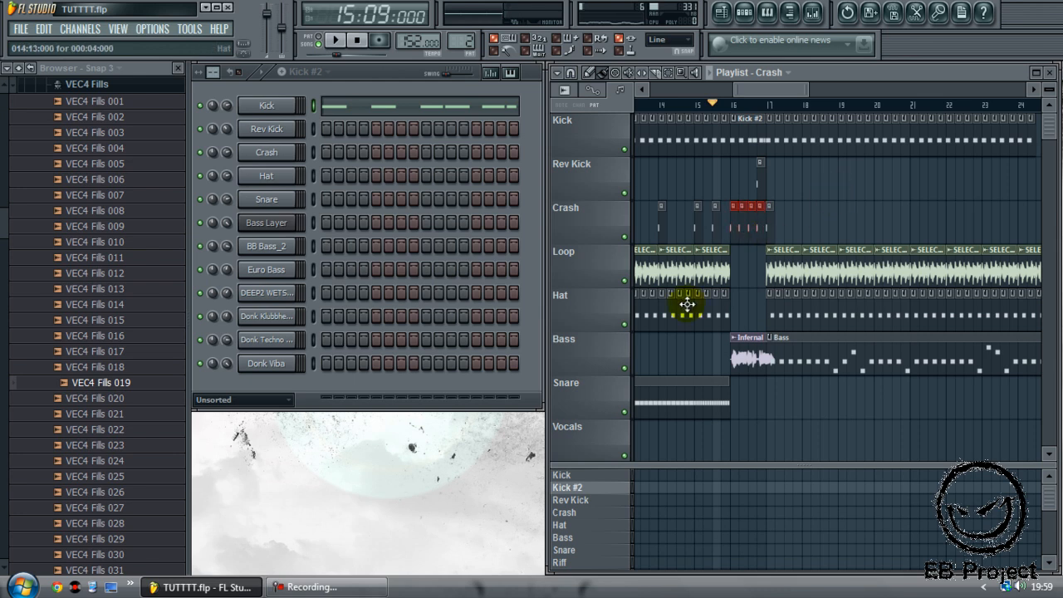
click(712, 280)
click(738, 279)
click(713, 311)
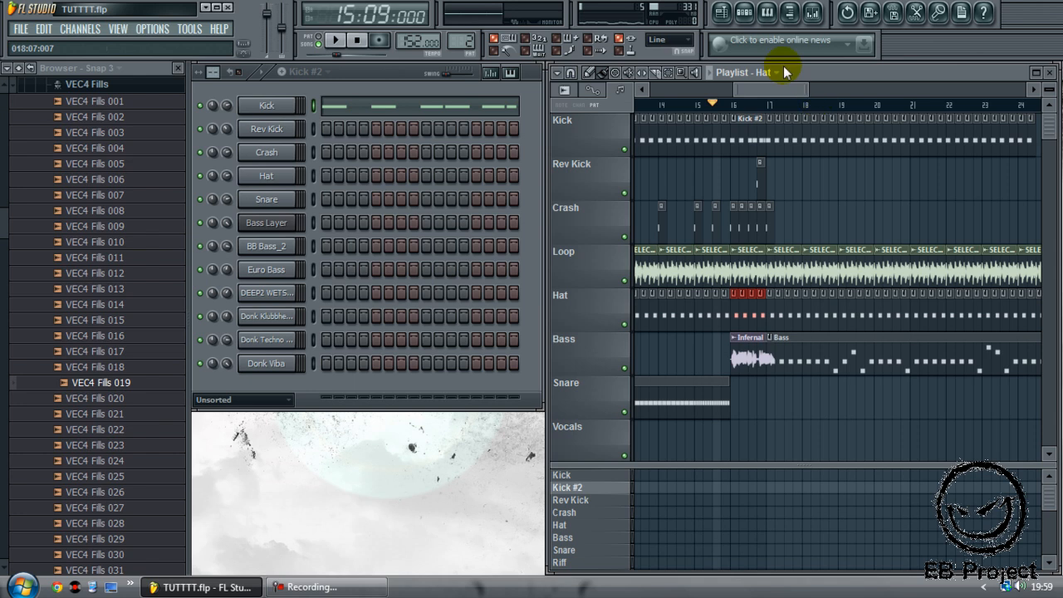
Collapse the VEC4 subfolders and the Essential Clubsounds Vol.4 folder in the sample browser.
click(129, 87)
scroll(183, 353, up, 4)
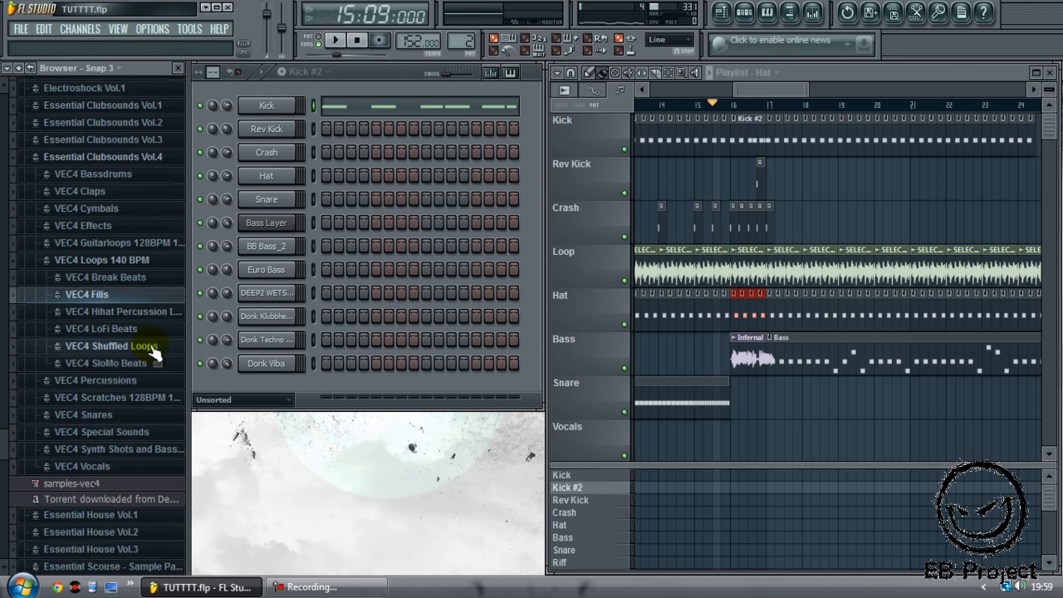
click(97, 275)
click(97, 275)
click(99, 275)
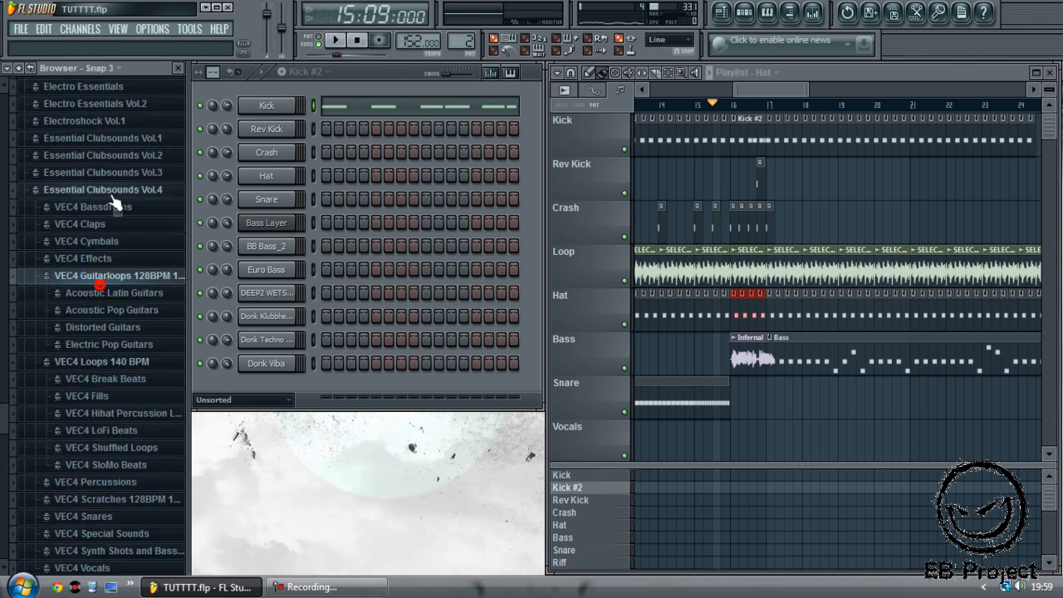
click(102, 274)
click(97, 293)
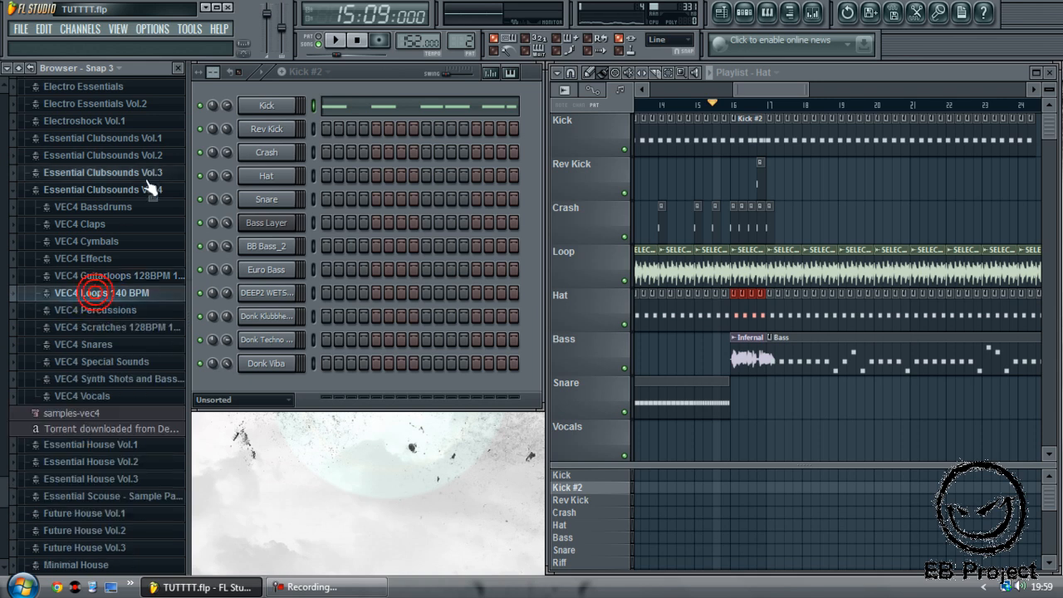
click(146, 188)
Open the VEC1 FX folder of Essential Clubsounds Vol.1 and audition samples up to VEC1 FX 017.
click(142, 292)
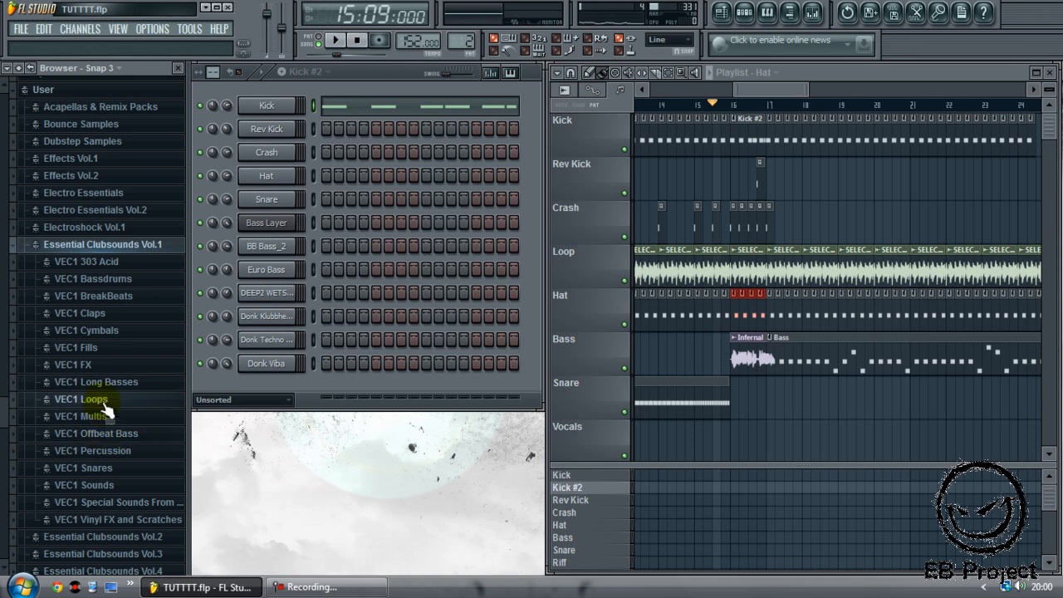
click(104, 364)
click(103, 273)
click(116, 319)
click(124, 351)
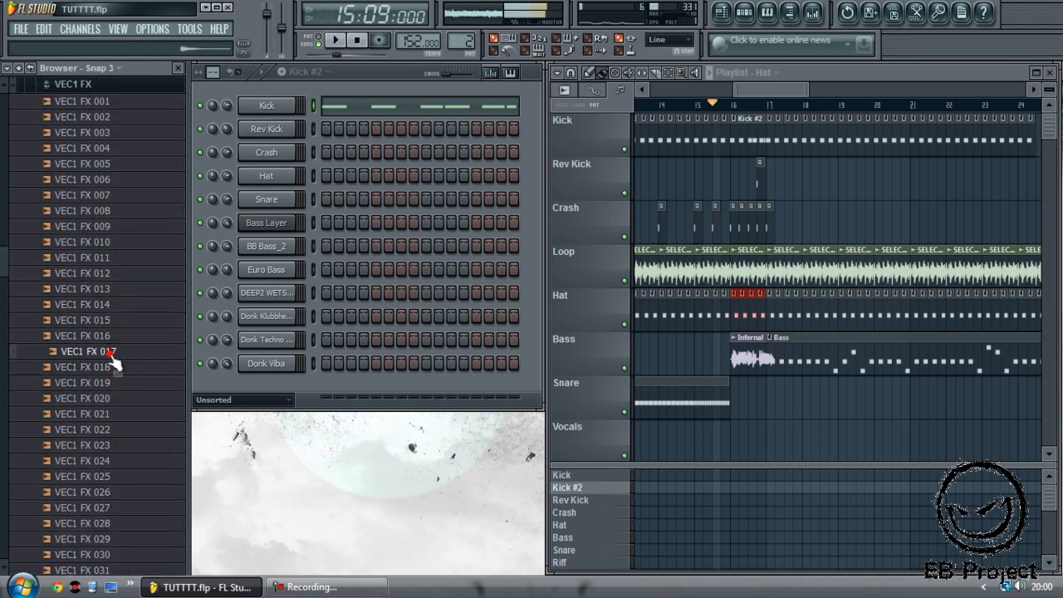
Place VEC1 FX 017 at bar 16 on the Snare track and normalize it, routed to mixer track 8.
drag(112, 359, 740, 405)
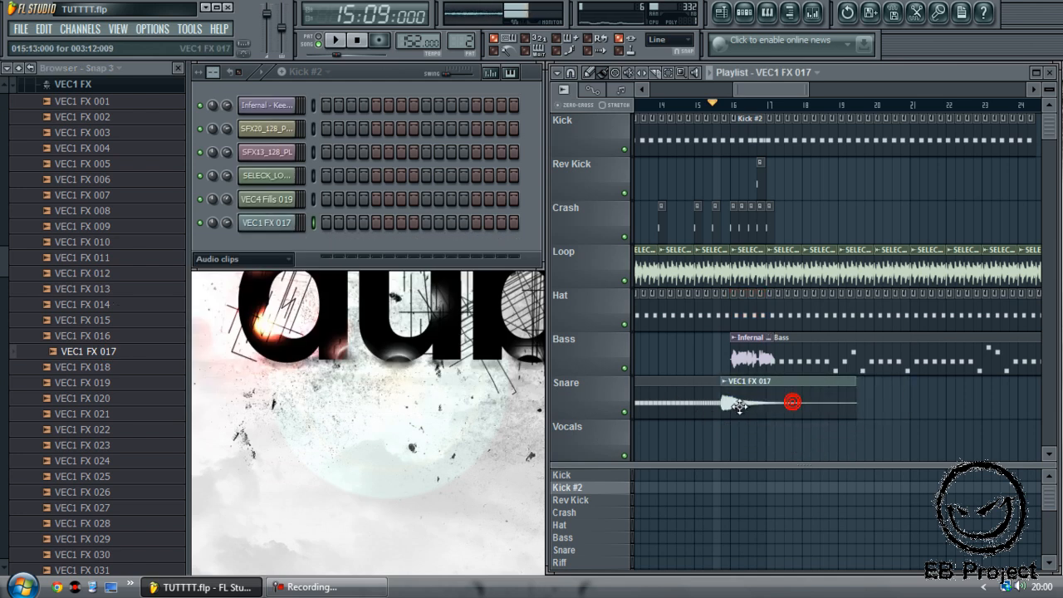
double_click(748, 405)
click(419, 352)
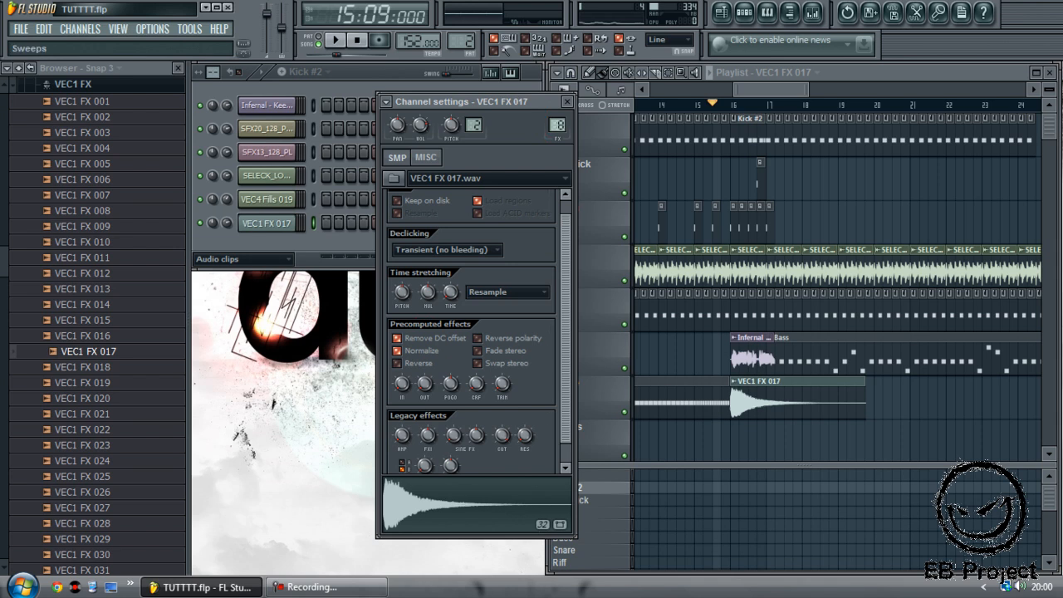
key(space)
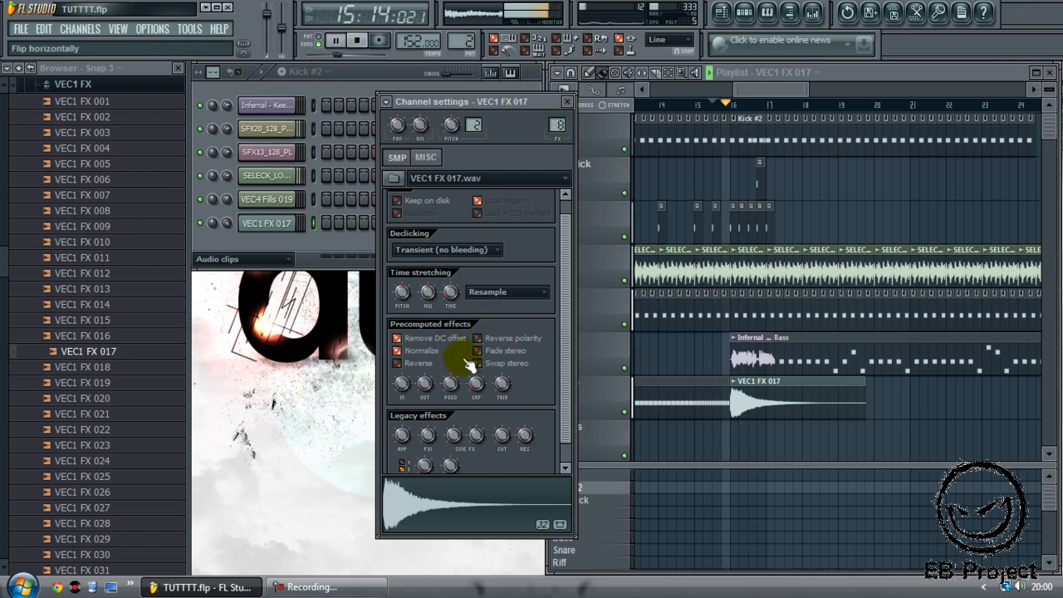
key(space)
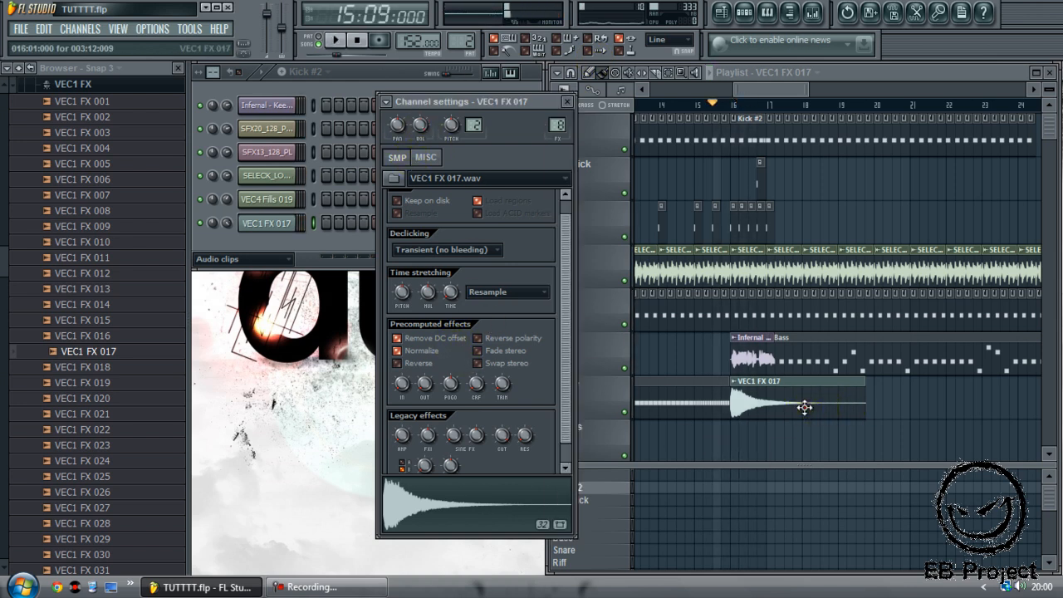
Try trimming the VEC1 FX 017 clip to one bar and play it, and extend it back to full length.
drag(864, 407, 759, 420)
key(space)
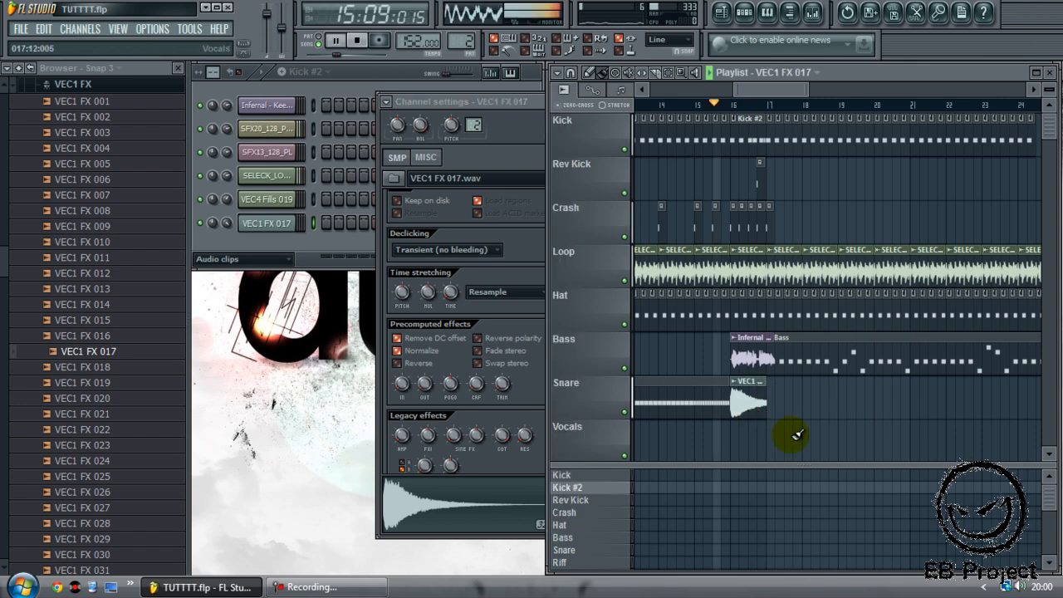
key(space)
double_click(754, 403)
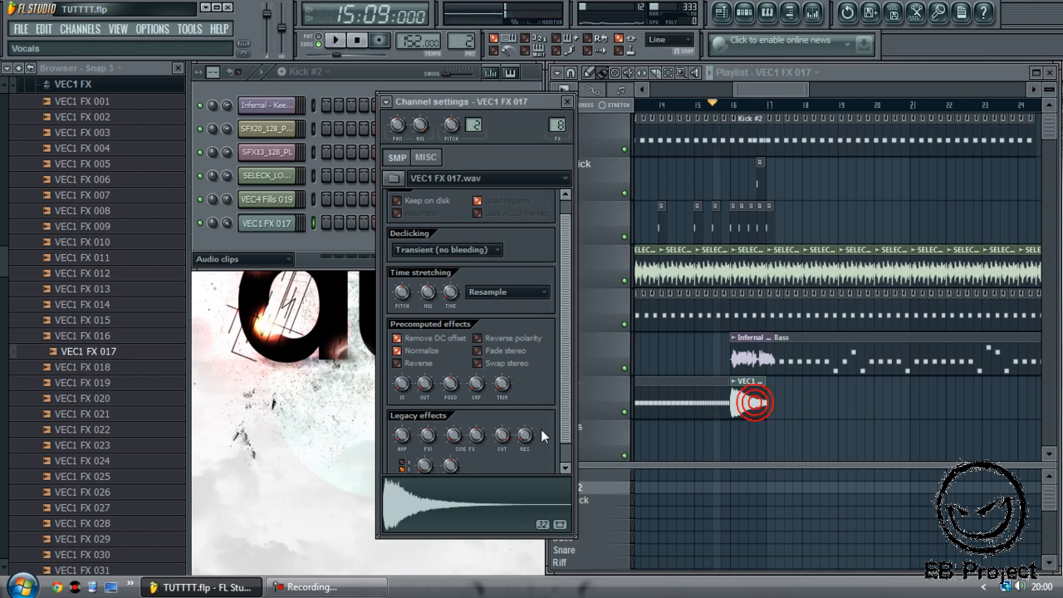
drag(760, 391, 890, 397)
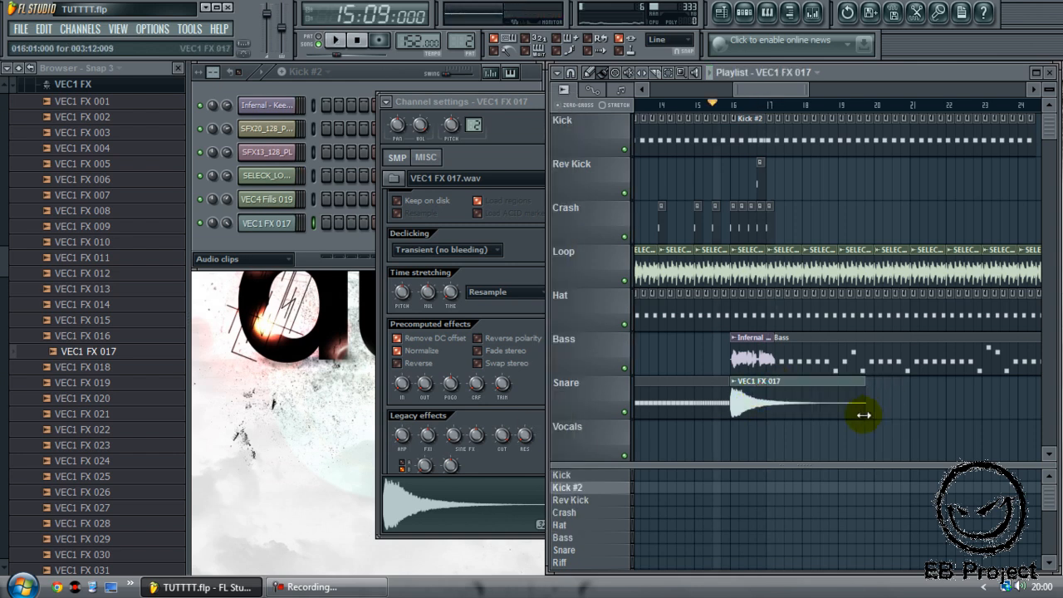
Set VEC1 FX 017's time stretching to 003:13:000 in Auto mode and trim its clip to one bar.
drag(450, 291, 450, 270)
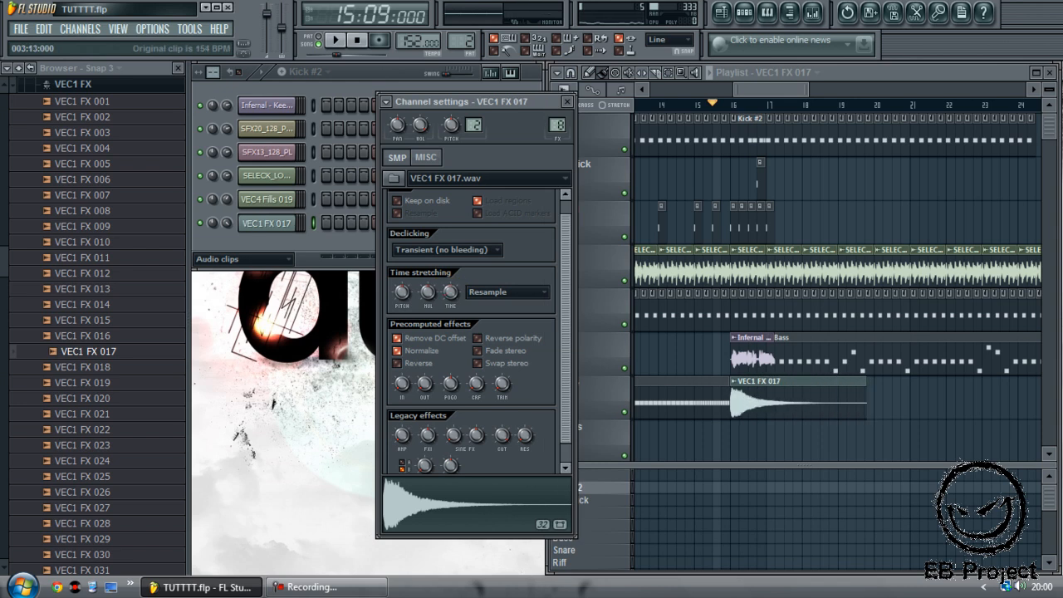
drag(859, 399, 798, 409)
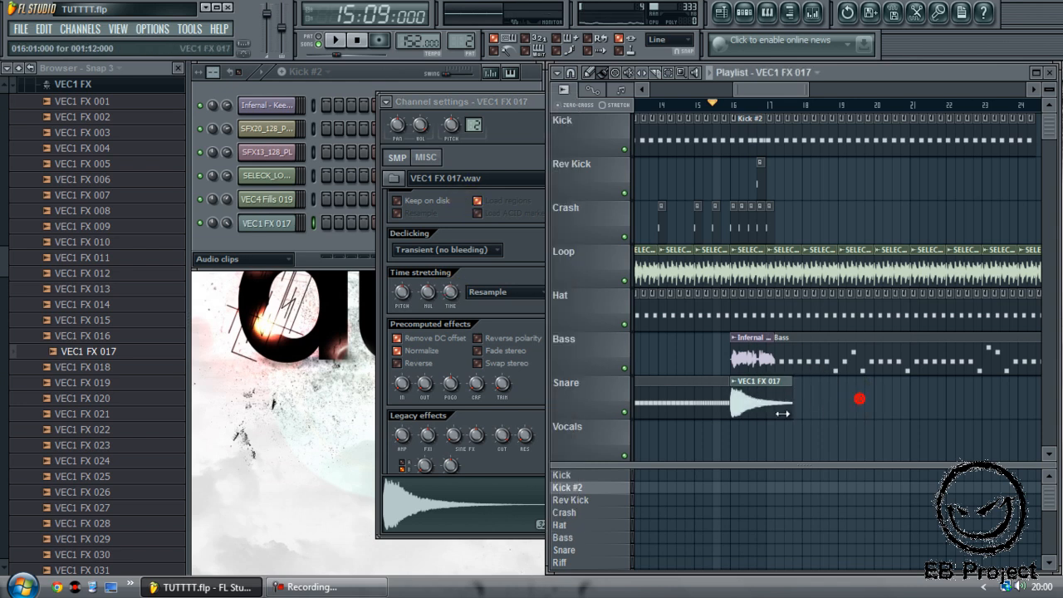
click(488, 292)
click(490, 453)
Set VEC1 FX 017's time stretching to 003:00:000, trim its clip back to one bar, play it and close the channel settings.
key(space)
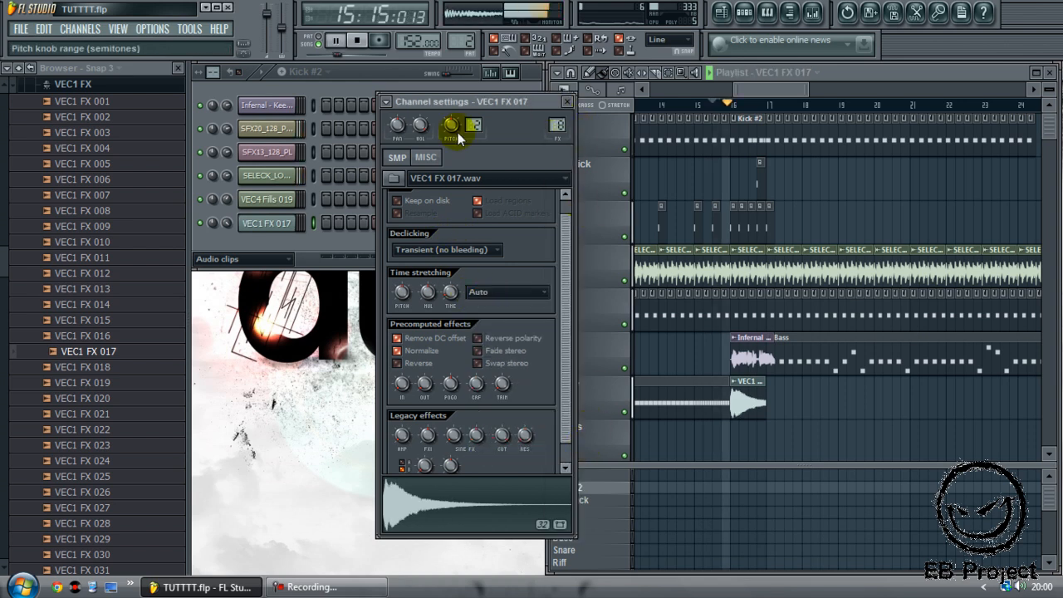
key(space)
drag(763, 404, 854, 400)
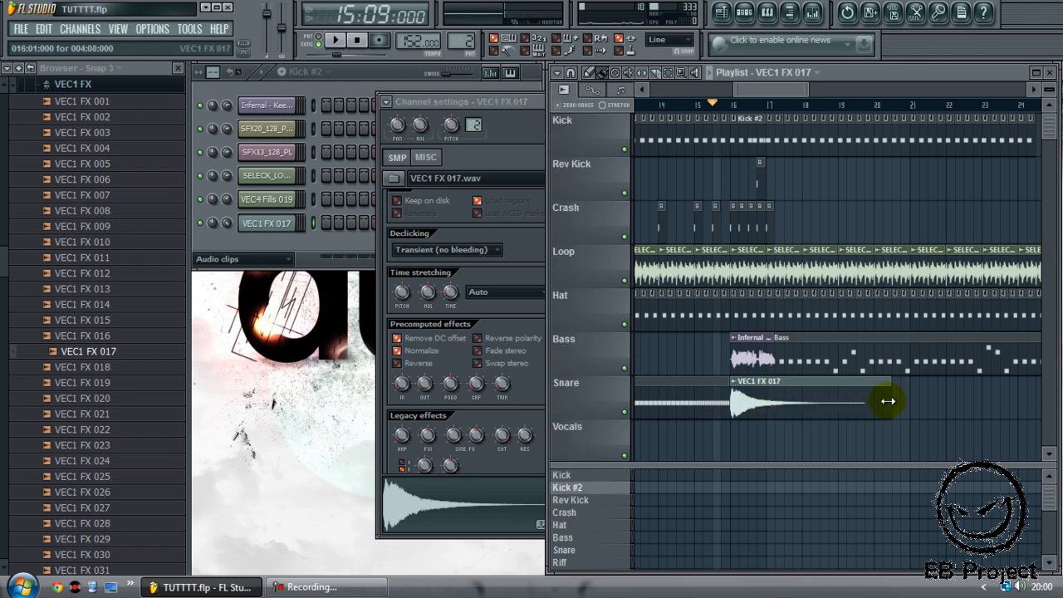
drag(455, 293, 455, 297)
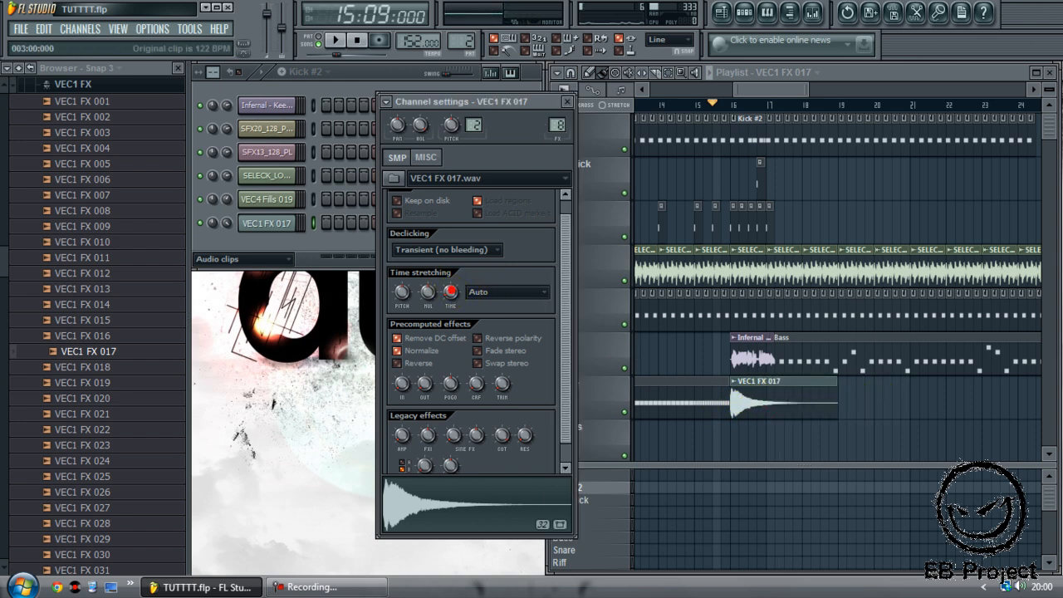
drag(833, 396, 758, 403)
key(space)
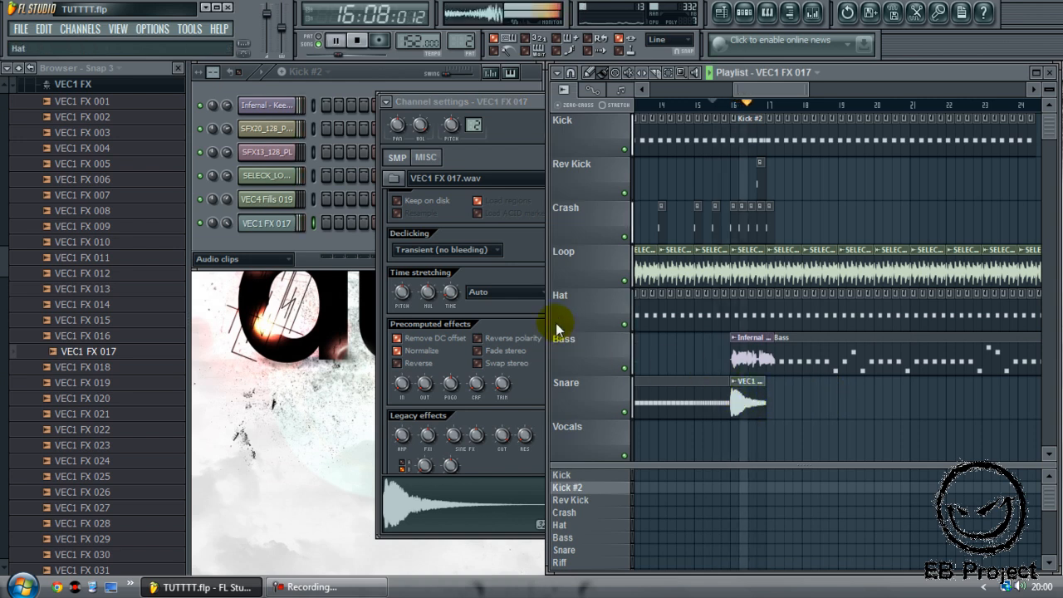
click(511, 136)
click(568, 102)
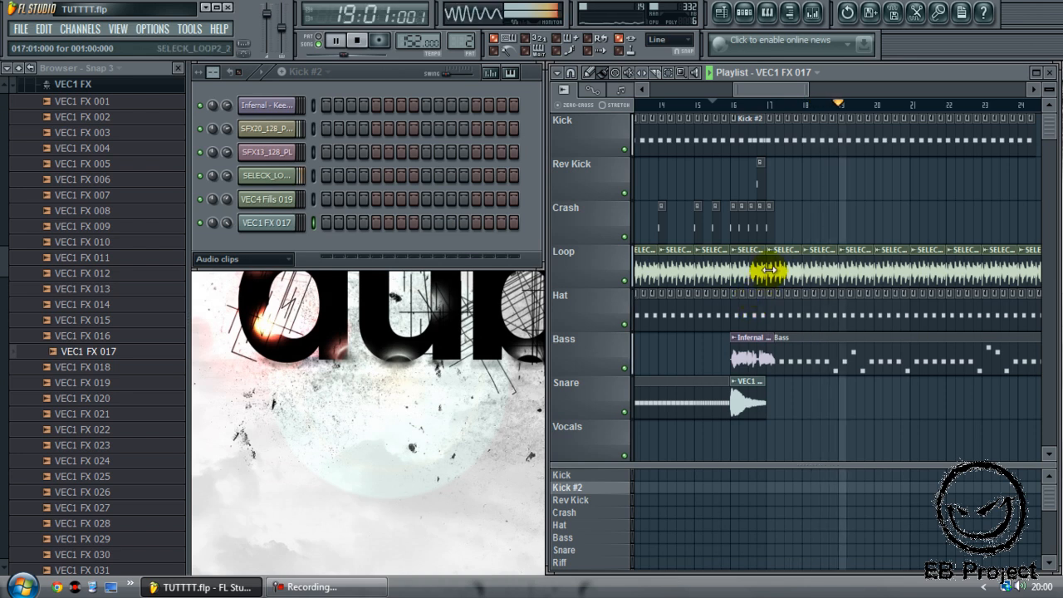
Try shortening the bar 16 clip on the Loop track during playback, and extend it back to its full length.
drag(763, 268, 754, 269)
click(719, 106)
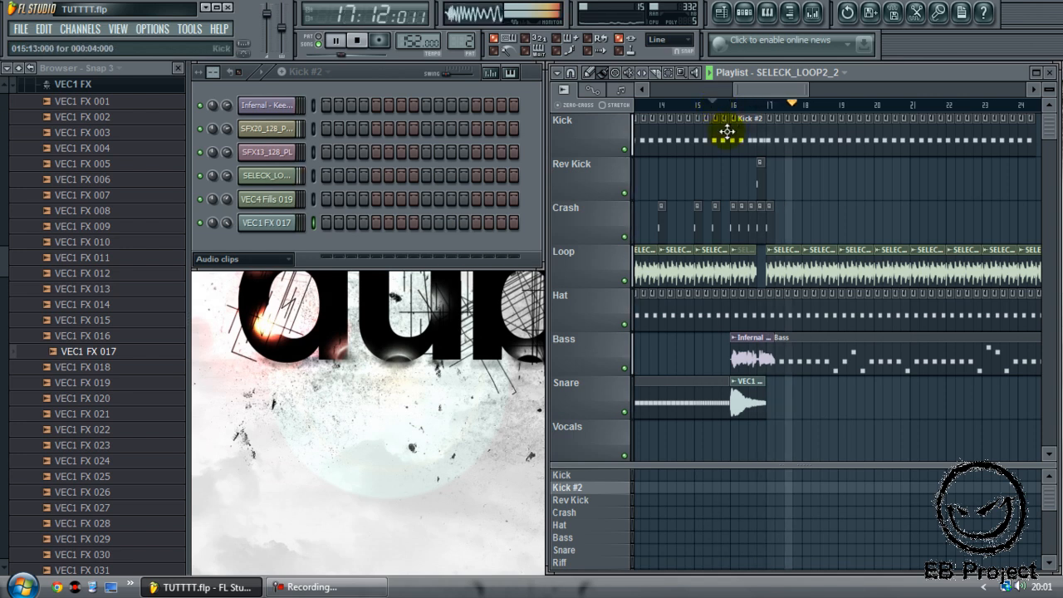
drag(754, 255, 759, 257)
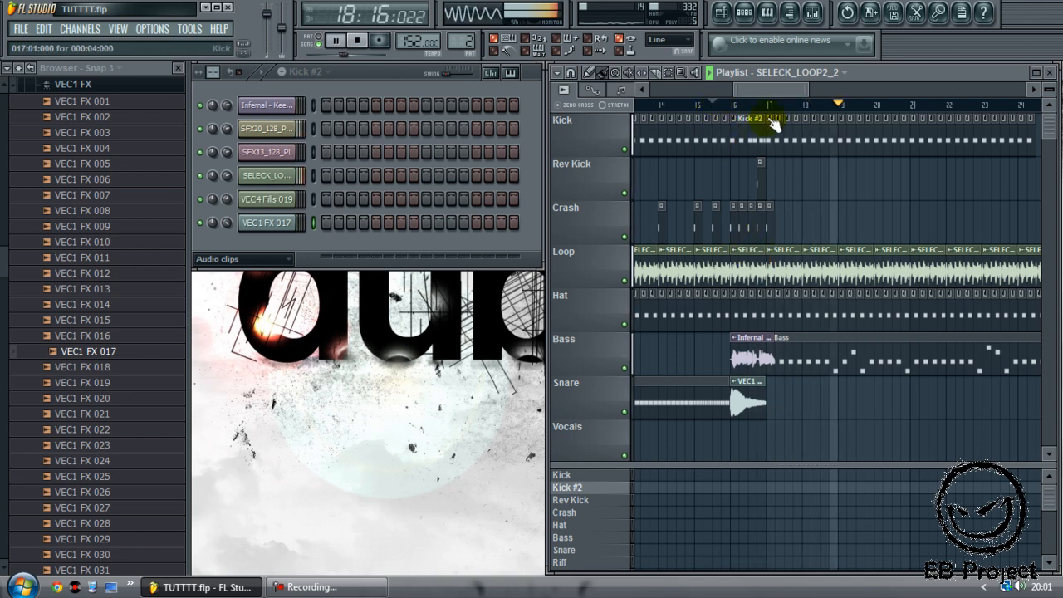
Stop playback and move the Infernal - Keen On Disco acapella clip at bar 33 from the Bass track to the Vocals track.
drag(765, 93, 884, 98)
key(space)
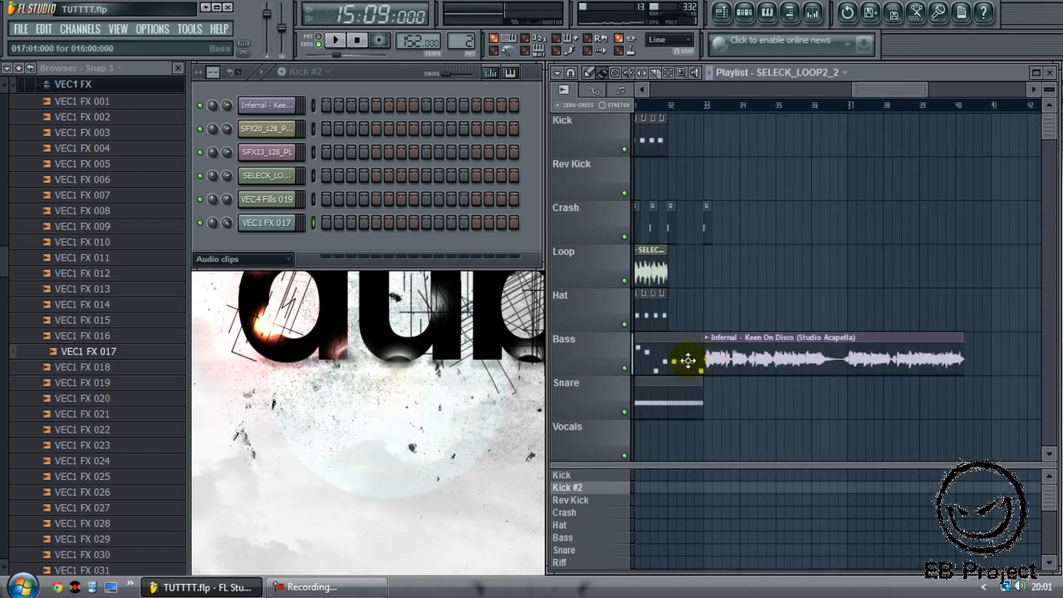
drag(756, 360, 755, 411)
Clone the Bass pattern and delete all Bass Layer notes in the copy's piano roll.
double_click(675, 322)
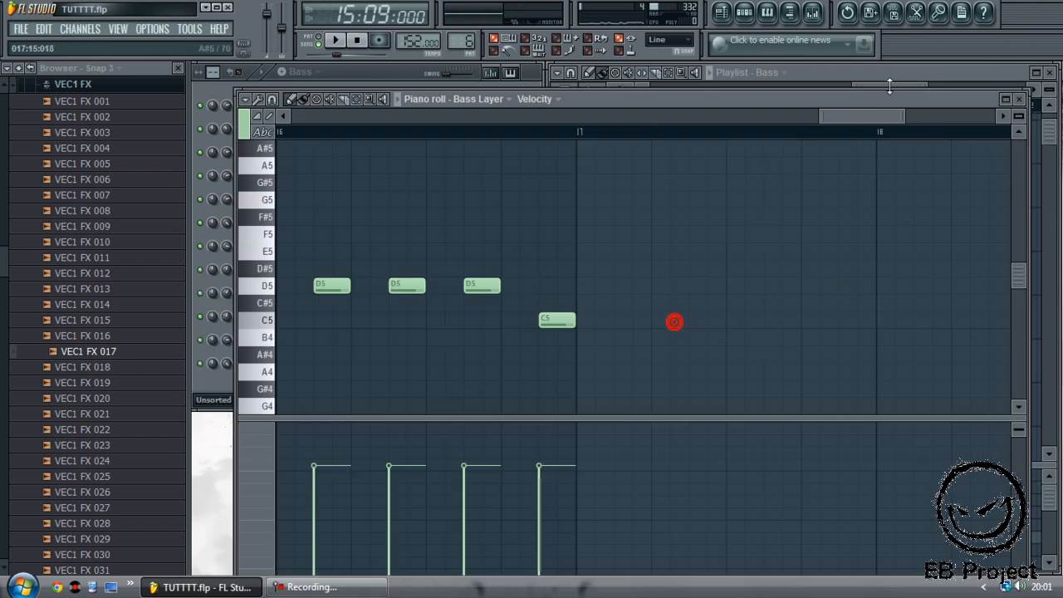
click(1019, 103)
right_click(572, 554)
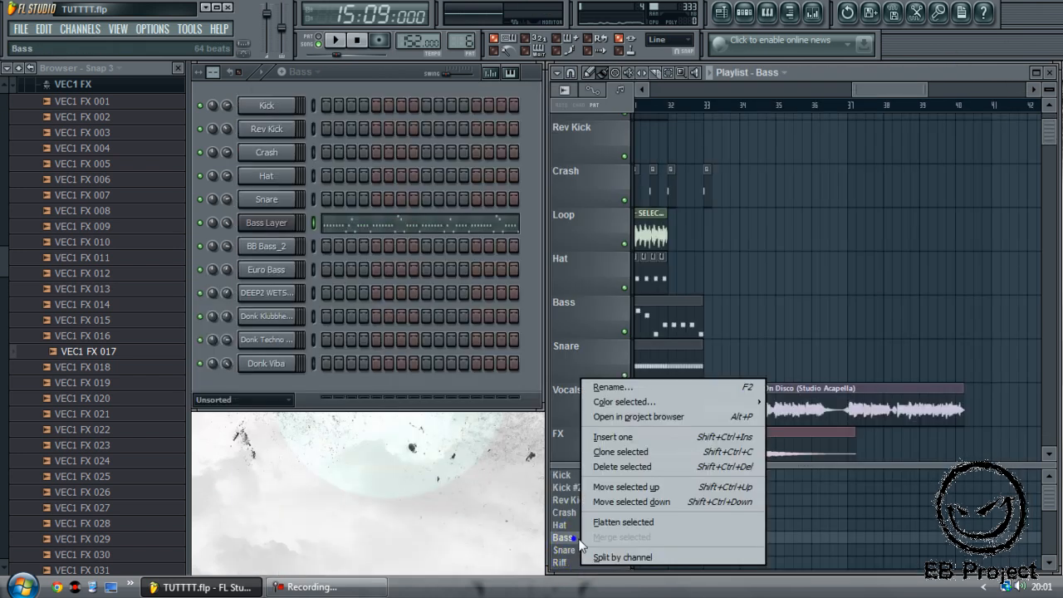
click(619, 451)
click(345, 223)
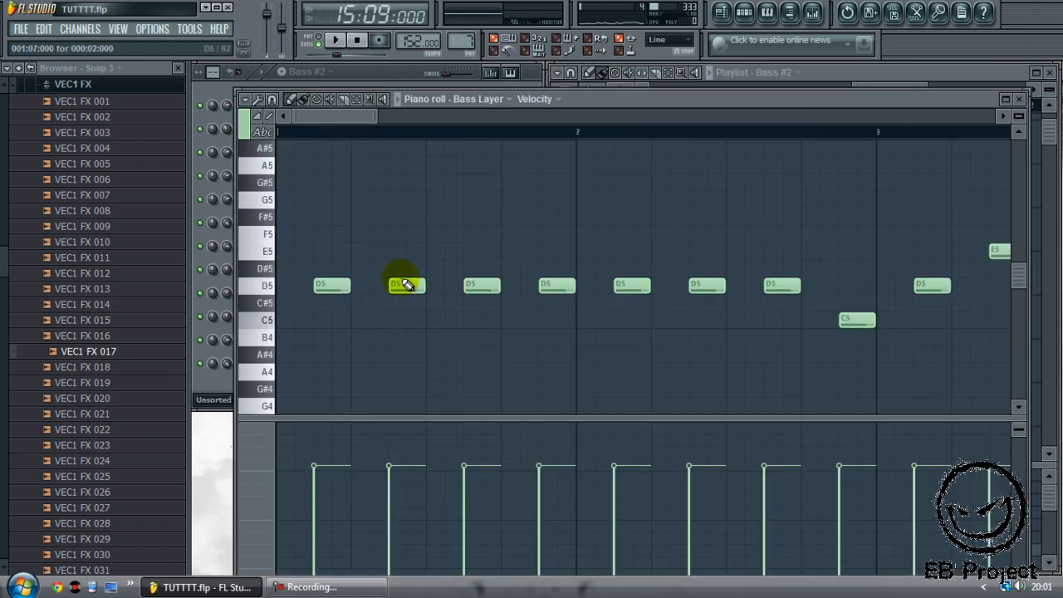
key(ctrl+a)
key(Delete)
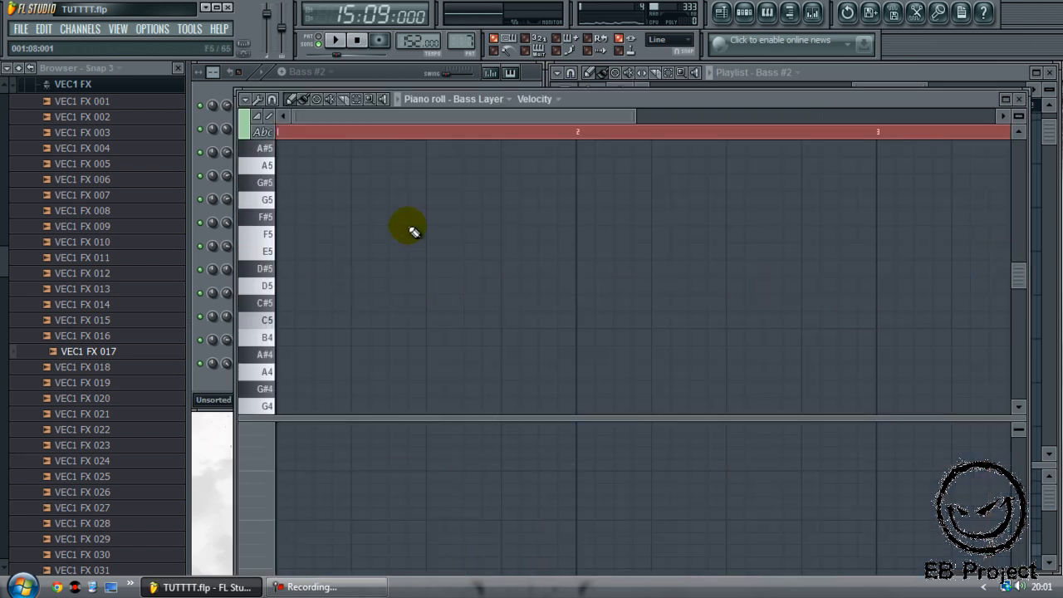
Draw off-beat notes F5, E5, C5 and D5 across bar 1 of the cloned bass pattern and play the pattern.
click(320, 237)
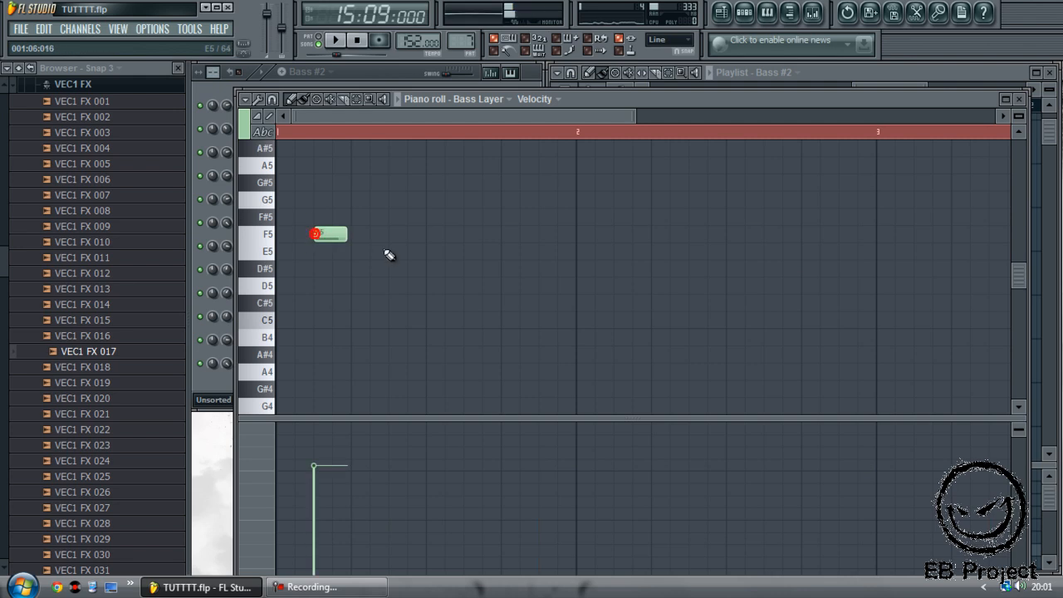
click(332, 235)
click(392, 252)
click(466, 320)
click(543, 286)
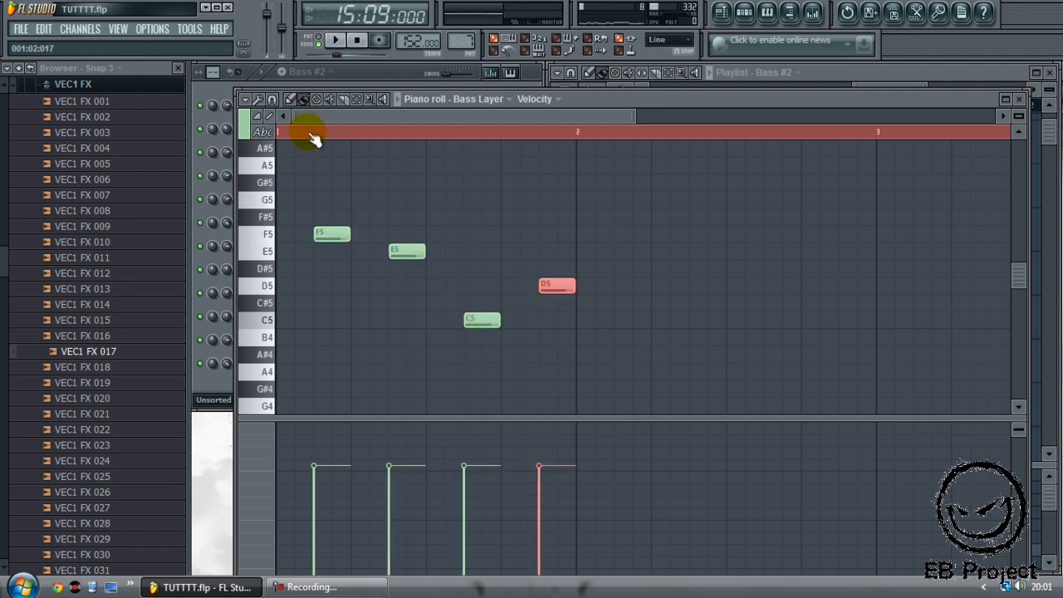
click(319, 40)
key(space)
Add off-beat notes D5, D5, D5 and C5 across bar 2 and restart pattern playback.
click(616, 302)
right_click(624, 303)
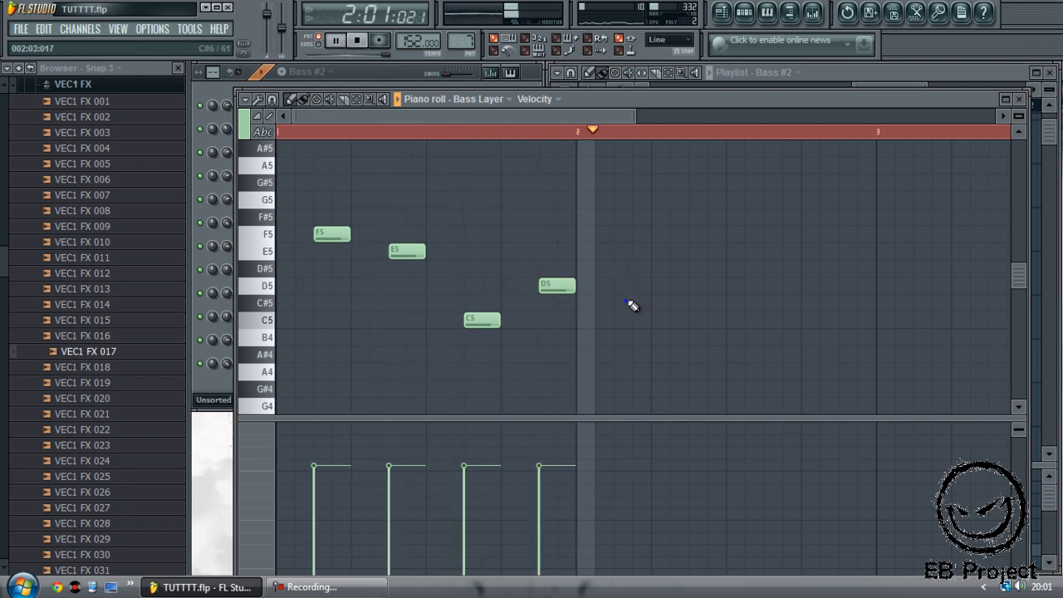
click(618, 286)
click(690, 286)
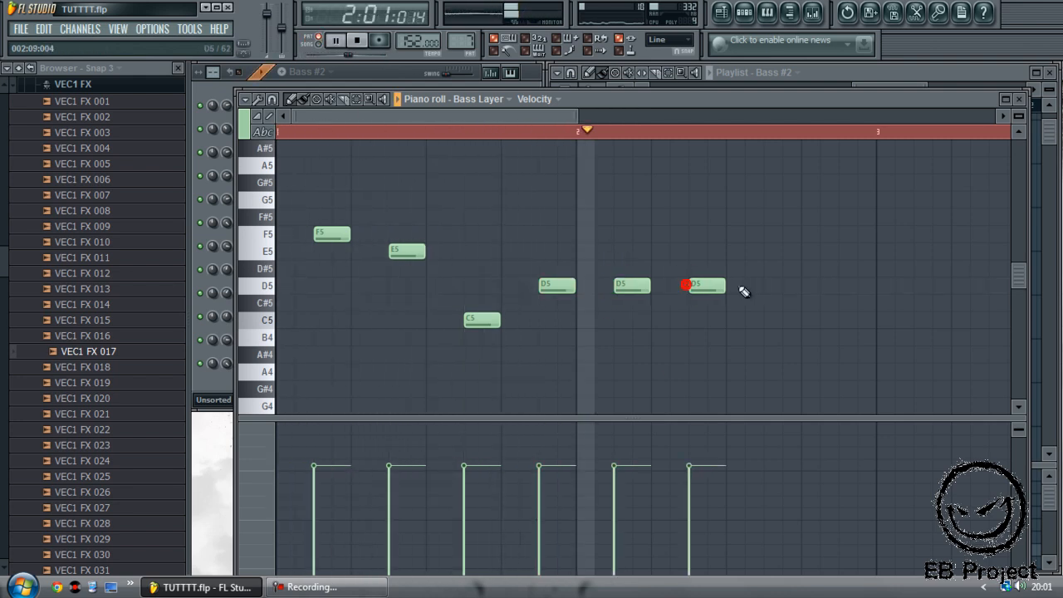
click(768, 286)
click(844, 321)
key(space)
key(space)
Duplicate the two-bar bass phrase to fill bars 3 to 6.
key(ctrl+a)
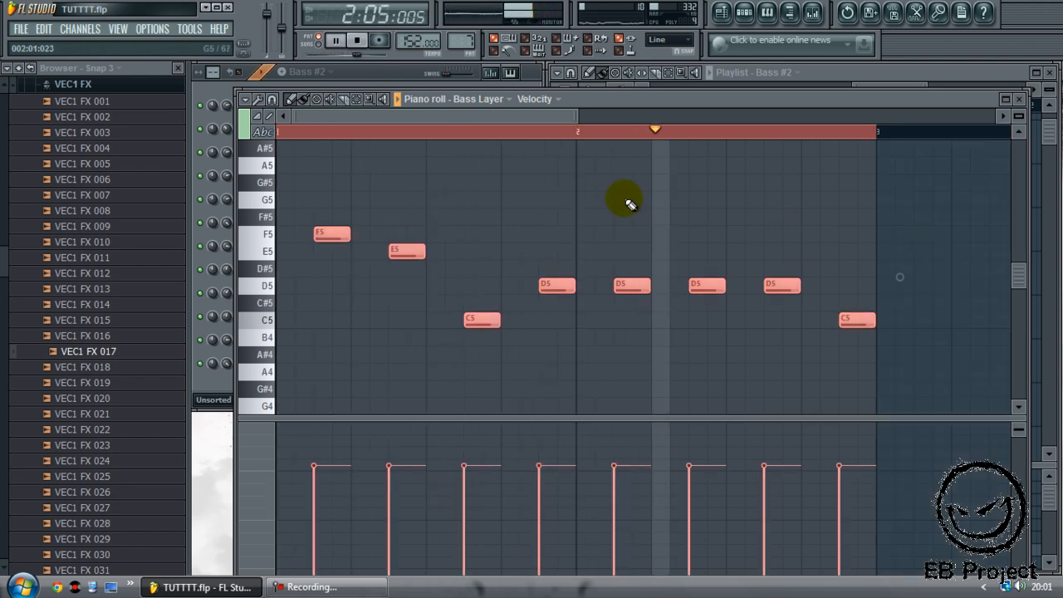
drag(332, 236, 939, 239)
drag(370, 118, 717, 142)
key(ctrl+b)
Raise bar 5's first note and re-pitch the notes from its third off-beat onward to D5, C5, C5, C5 and A4.
click(364, 233)
mouse_move(373, 208)
mouse_down()
mouse_move(399, 216)
mouse_move(367, 191)
mouse_up()
right_click(398, 216)
click(437, 253)
click(540, 314)
drag(520, 306, 520, 287)
drag(595, 286, 596, 324)
drag(670, 297, 671, 323)
drag(736, 287, 736, 321)
drag(807, 287, 811, 373)
Raise bar 6's last note to E5 and draw off-beat notes F5, E5, C5 and D5 across bar 7.
drag(637, 117, 354, 135)
click(279, 132)
drag(282, 137, 698, 143)
drag(591, 323, 585, 251)
click(649, 235)
click(719, 251)
click(795, 320)
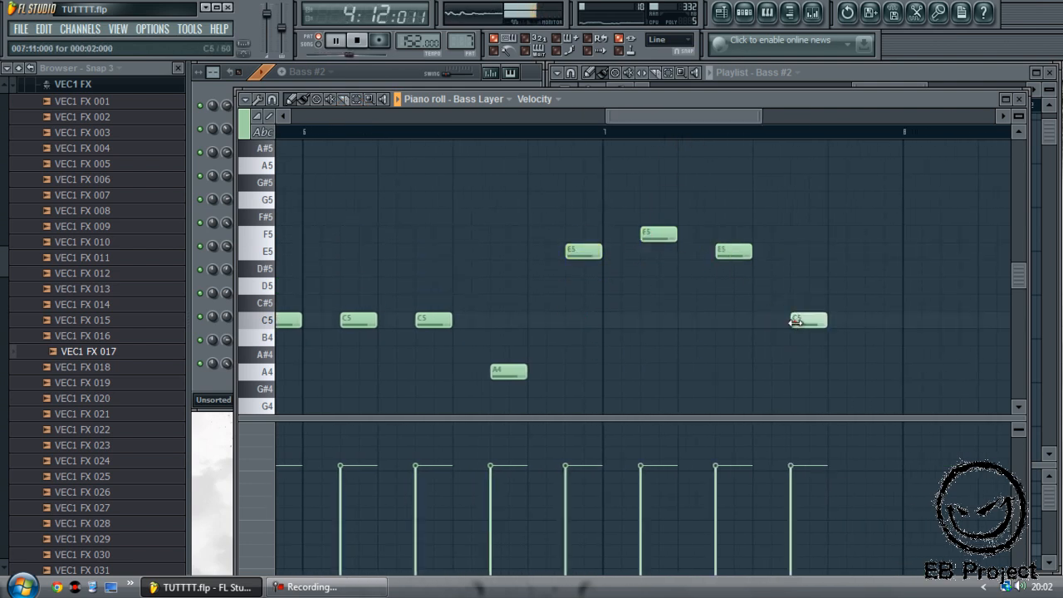
click(872, 292)
Draw off-beat notes D5, D5, D5 and C5 across bar 8, close the piano roll and stop playback.
drag(663, 112, 757, 128)
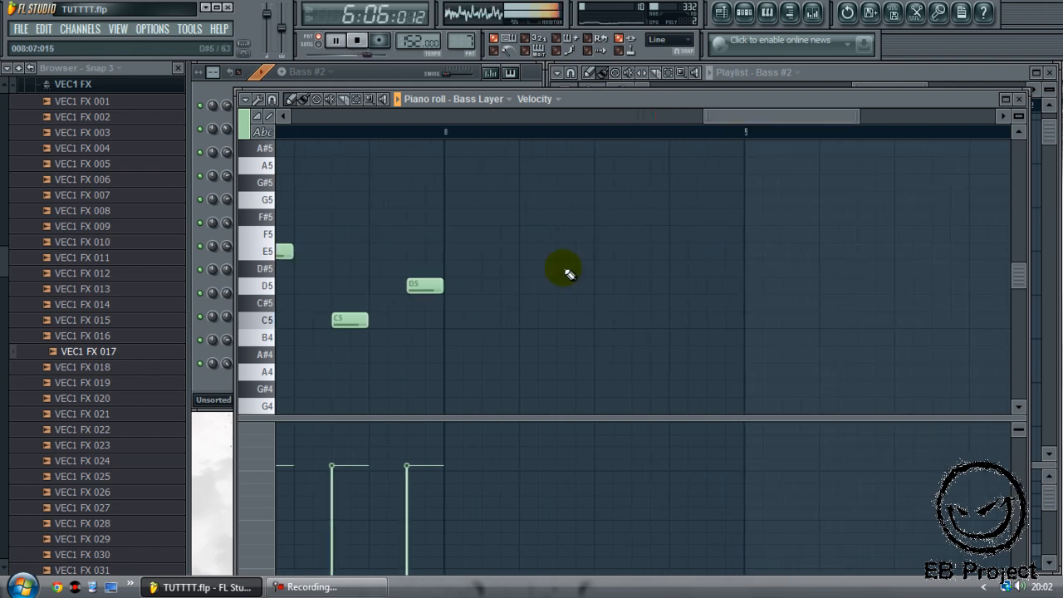
click(487, 286)
click(560, 286)
click(635, 286)
click(707, 322)
click(1019, 100)
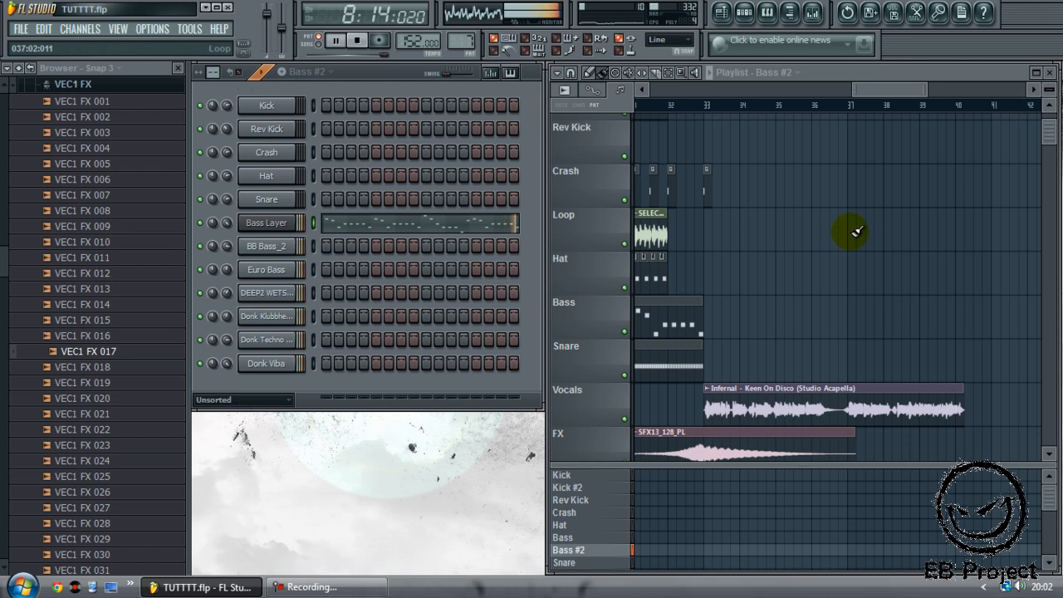
key(space)
Place the cloned bass pattern on the Bass track at bars 33 and 41, and fill bars 33 to 40 with Kick clips.
click(708, 333)
drag(882, 93, 835, 94)
click(932, 334)
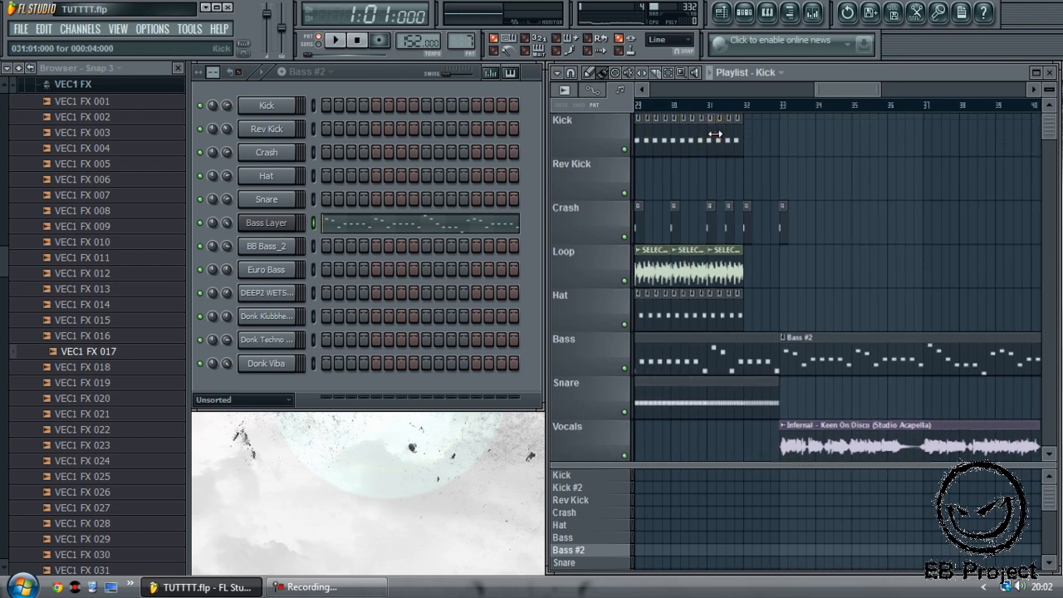
drag(783, 149, 1030, 143)
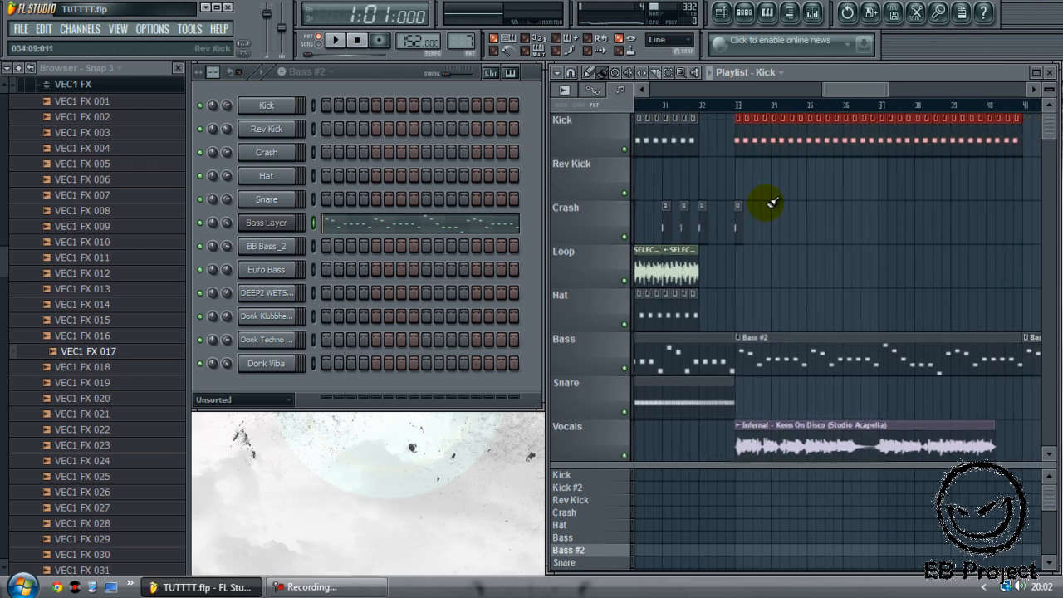
Place VEC4 Fills 019 on the Crash track at bar 32 and trim the preceding Bass clip to end at bar 32.
click(771, 73)
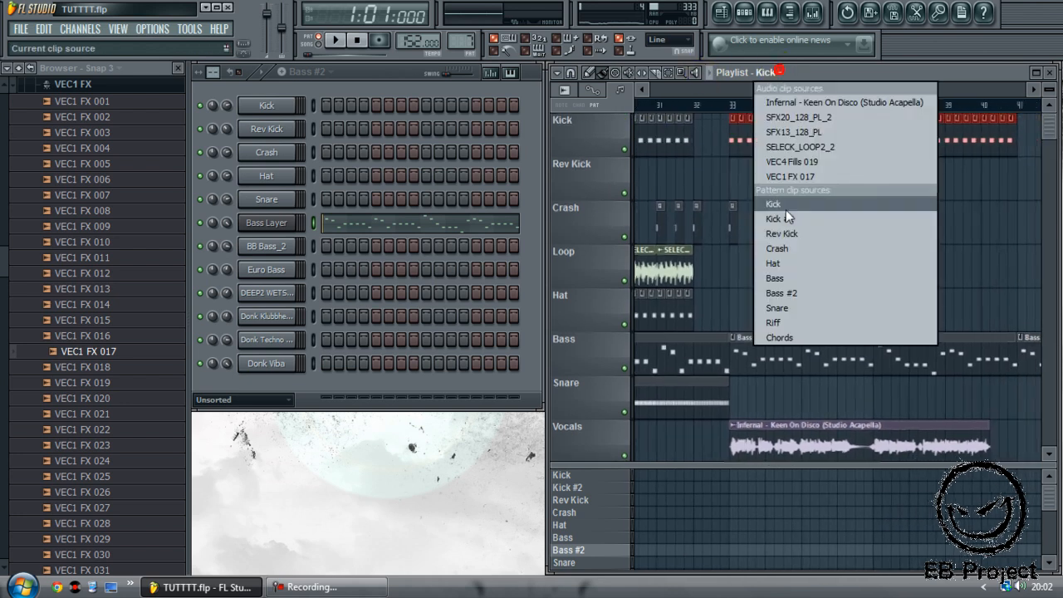
click(803, 162)
click(788, 272)
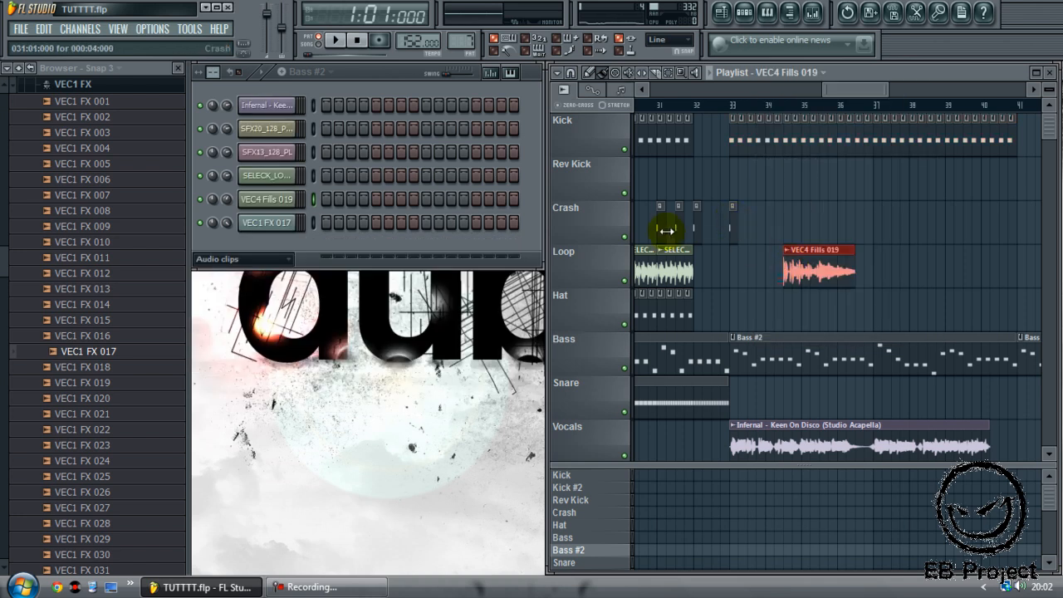
drag(825, 276, 737, 230)
drag(725, 335, 693, 339)
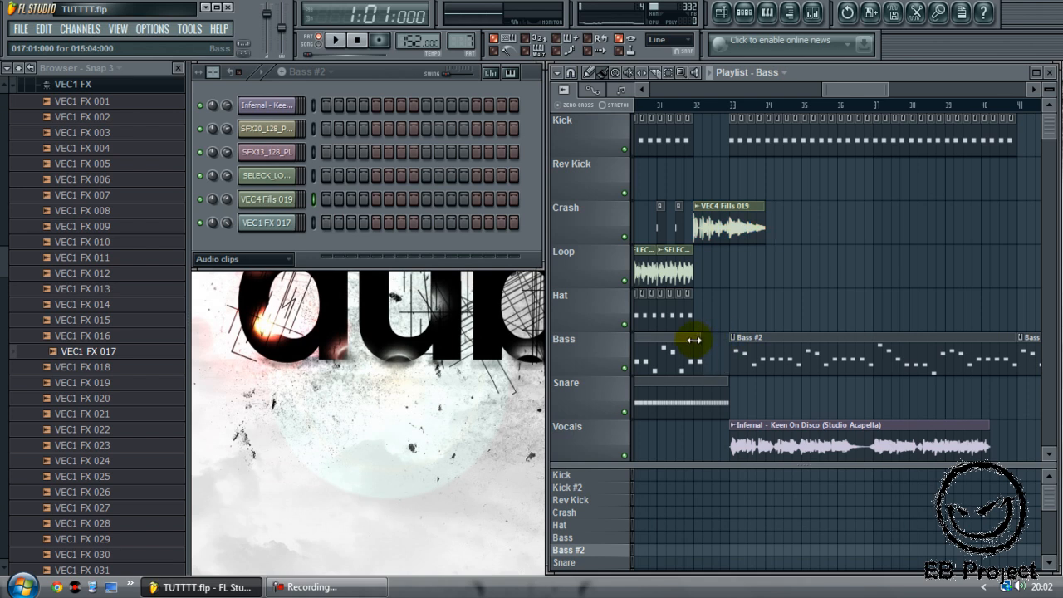
Play the arrangement from bar 31, make a small level adjustment in the mixer, close it and stop playback.
key(space)
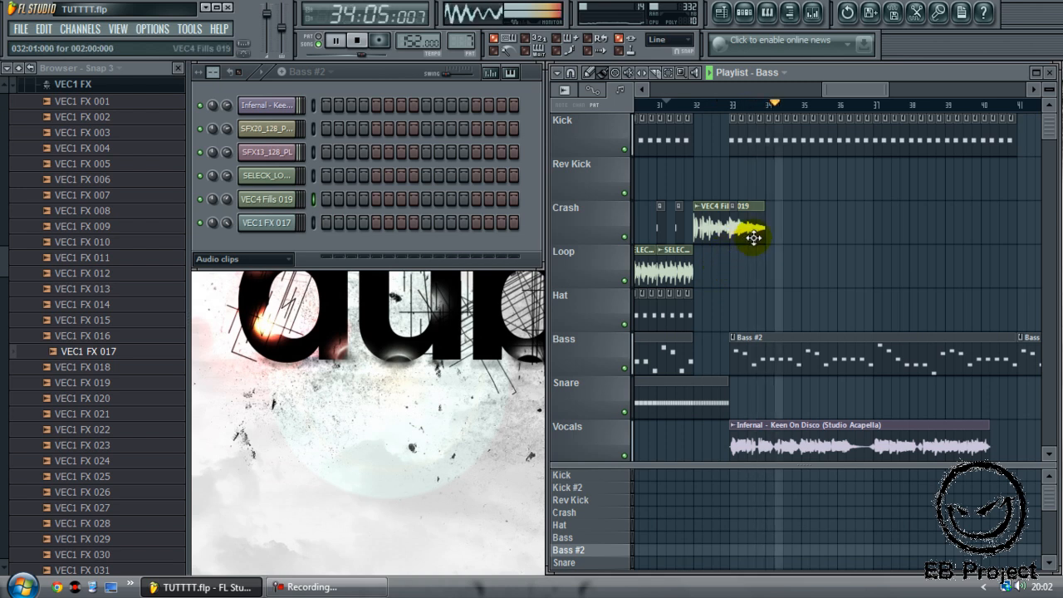
drag(862, 88, 867, 88)
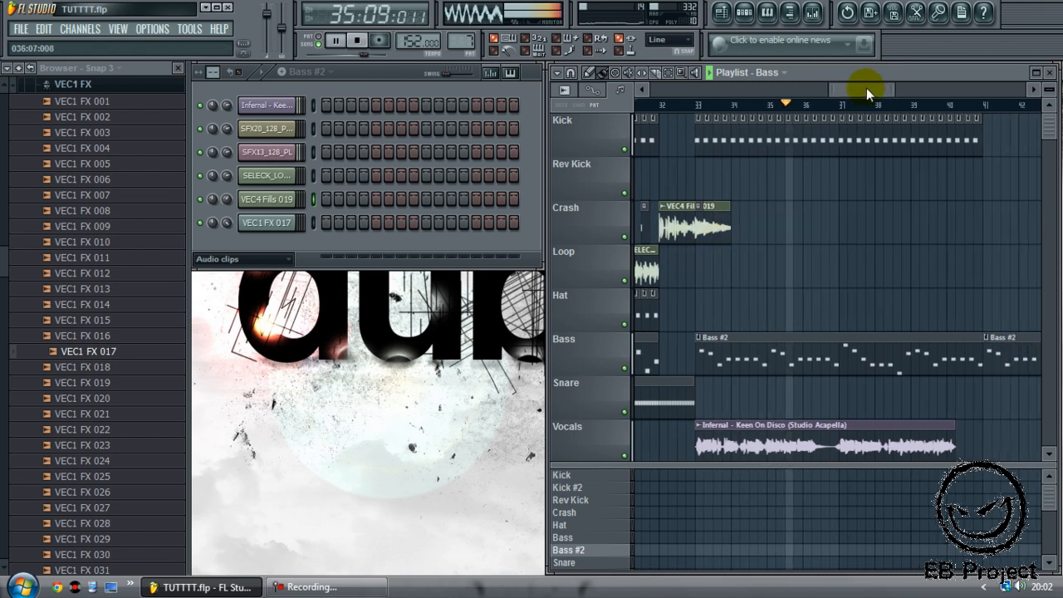
click(812, 13)
mouse_move(387, 413)
mouse_down()
mouse_move(392, 431)
mouse_move(390, 418)
mouse_up()
click(1039, 199)
key(space)
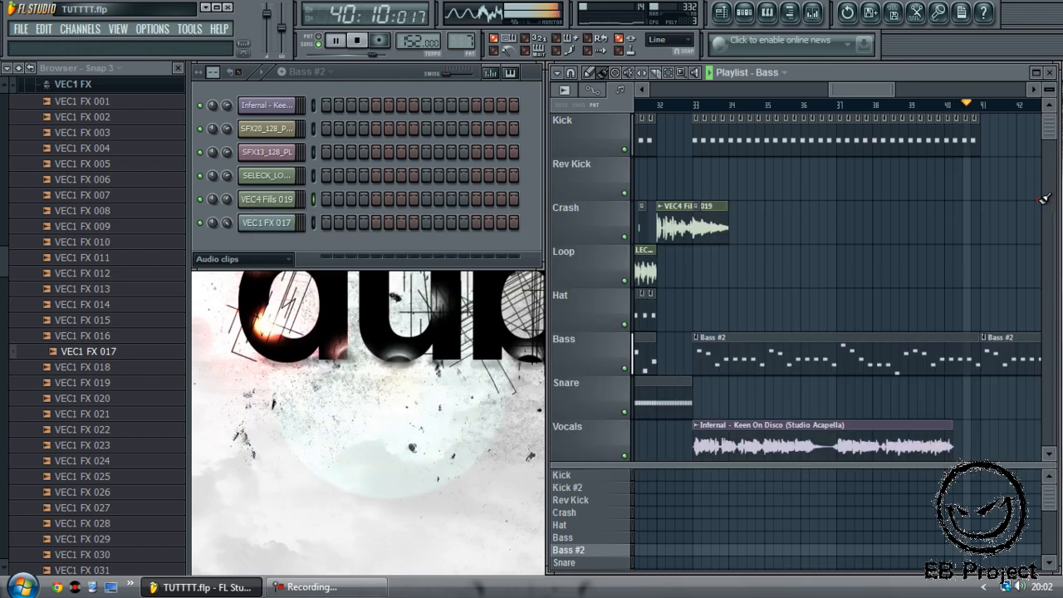
Remove the last two Kick clips of bar 40 and add Rev Kick clips at the end of bar 32 and in bar 40.
drag(946, 152, 987, 155)
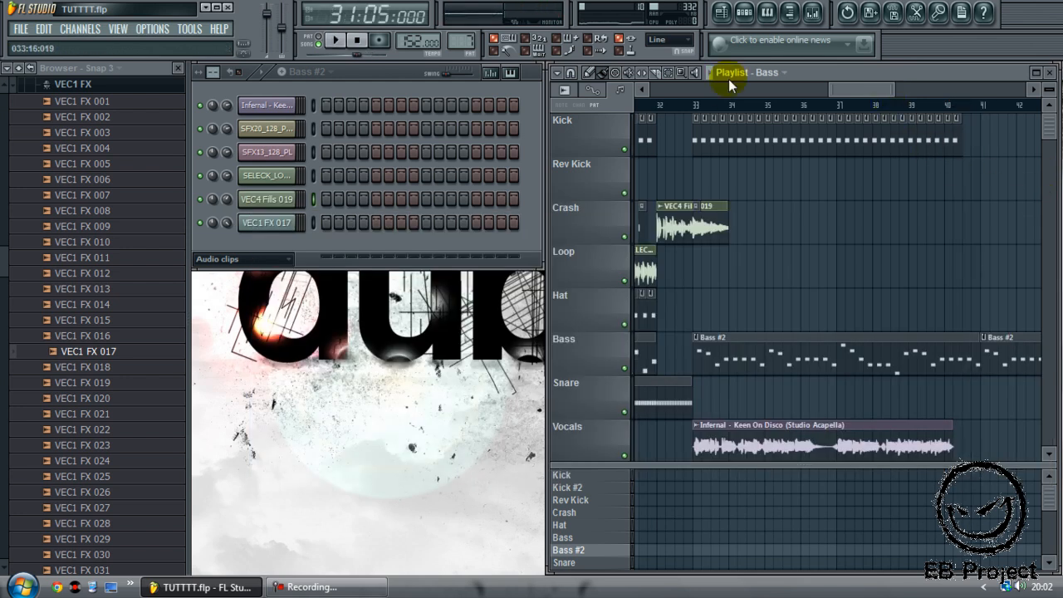
click(770, 73)
click(785, 230)
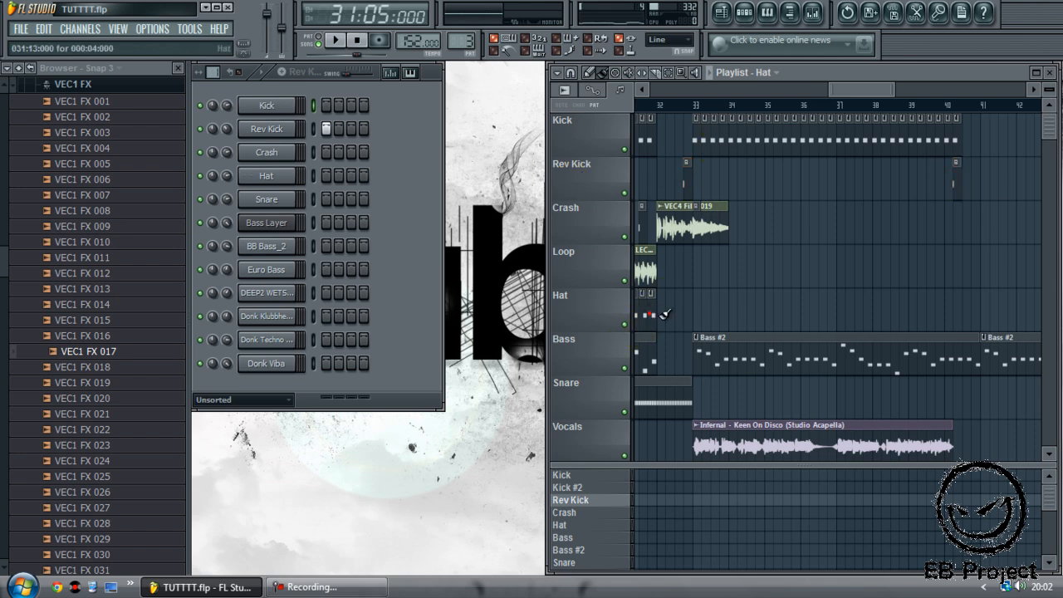
Fill bars 41 to 47 with Hat clips on the Hat track and SELECK_LOOP2_2 clips on the Loop track.
drag(851, 92, 879, 92)
drag(813, 305, 982, 246)
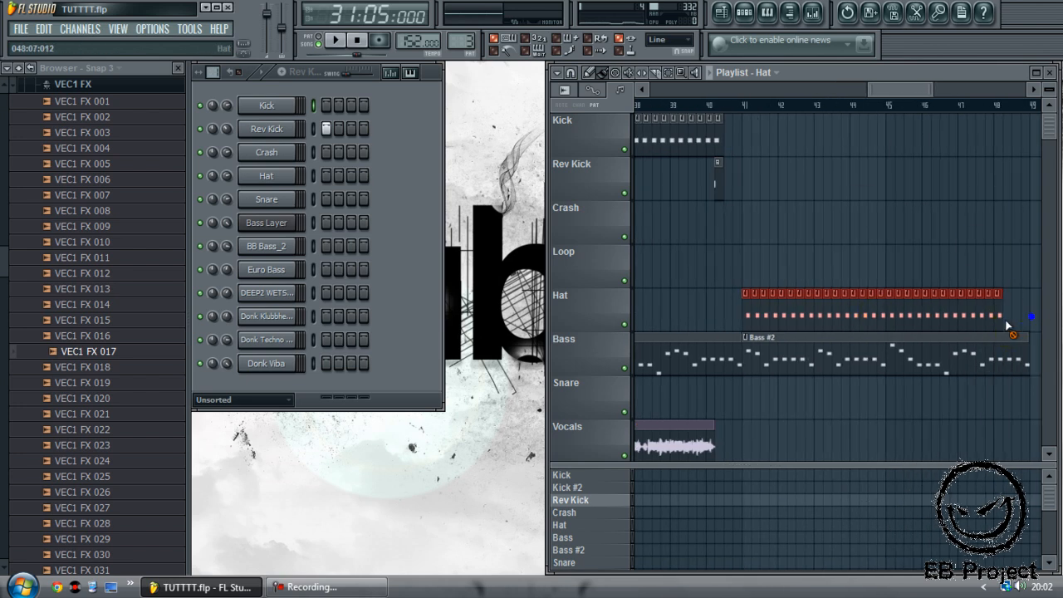
click(773, 73)
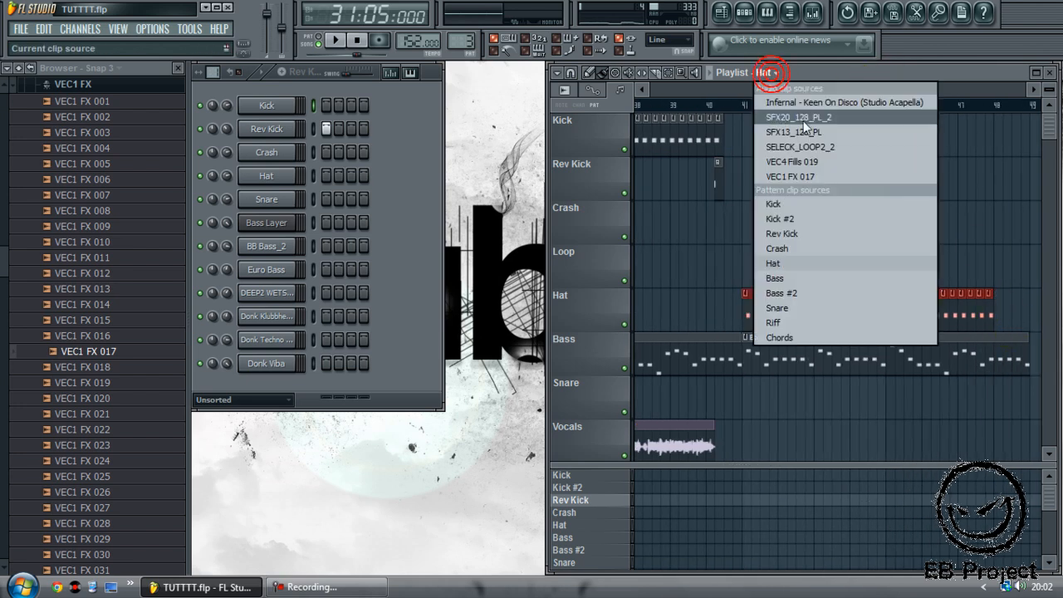
click(803, 144)
drag(748, 268, 988, 267)
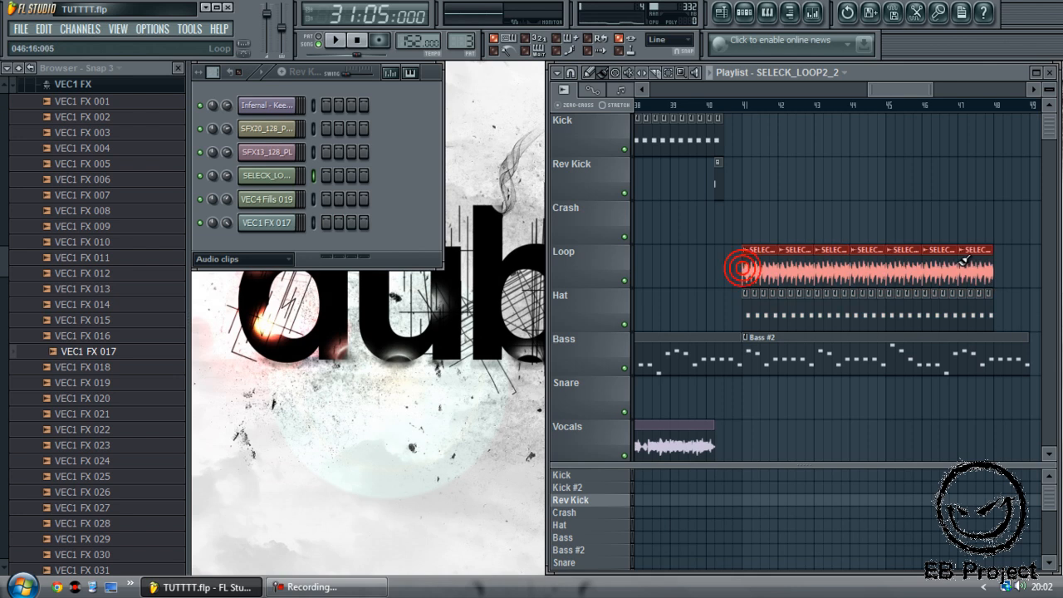
Place Crash clips at the starts of bars 41, 45, 46, 47, 48 and 49, plus one halfway through bar 47.
click(806, 92)
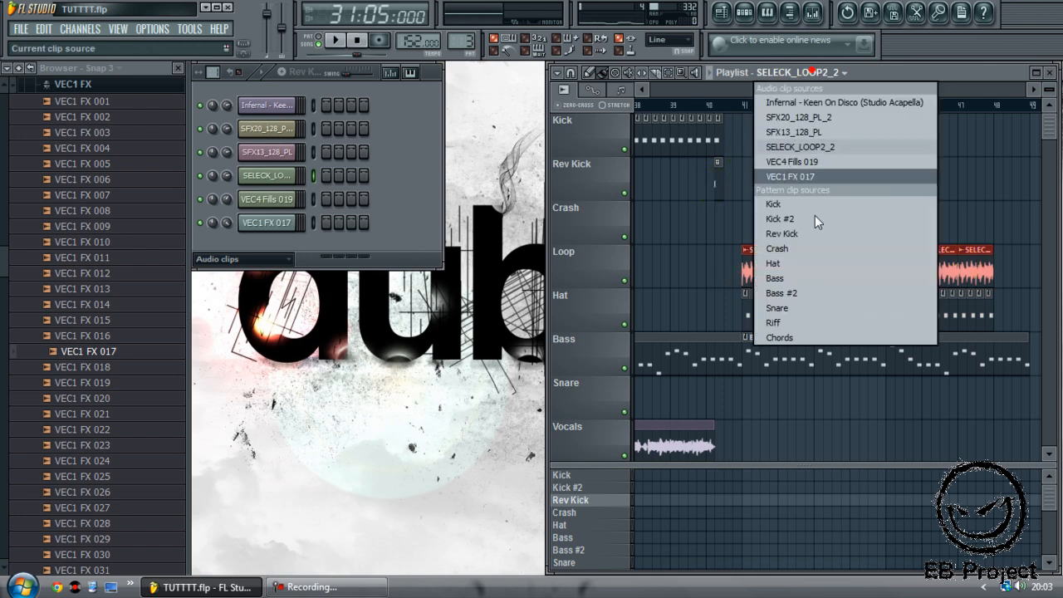
click(798, 243)
click(745, 206)
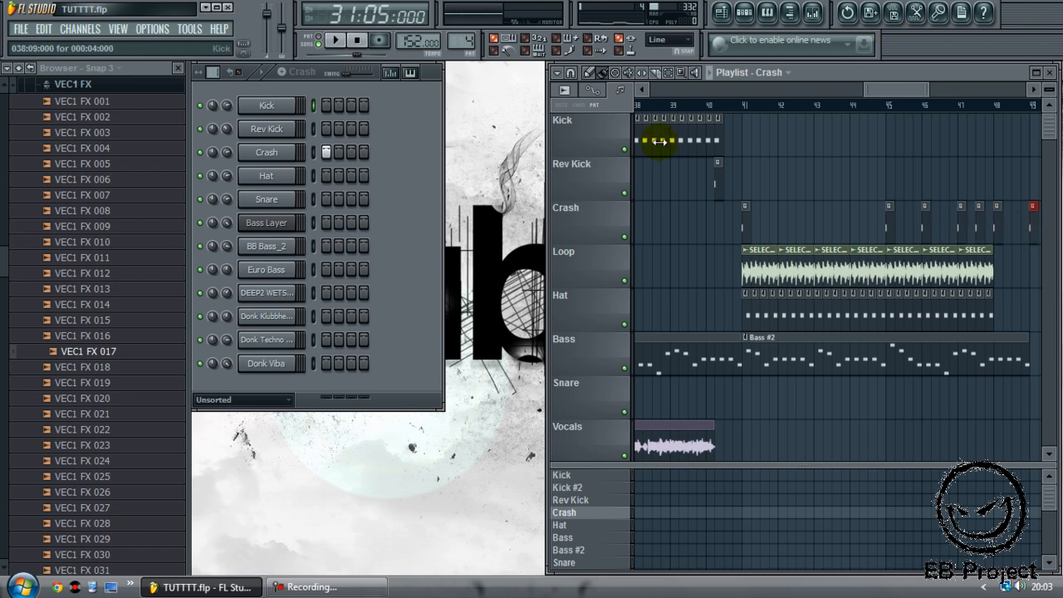
Fill bars 41 to 47 with Kick clips on the Kick track and extend the vocal clip to about bar 49.
drag(746, 143, 987, 131)
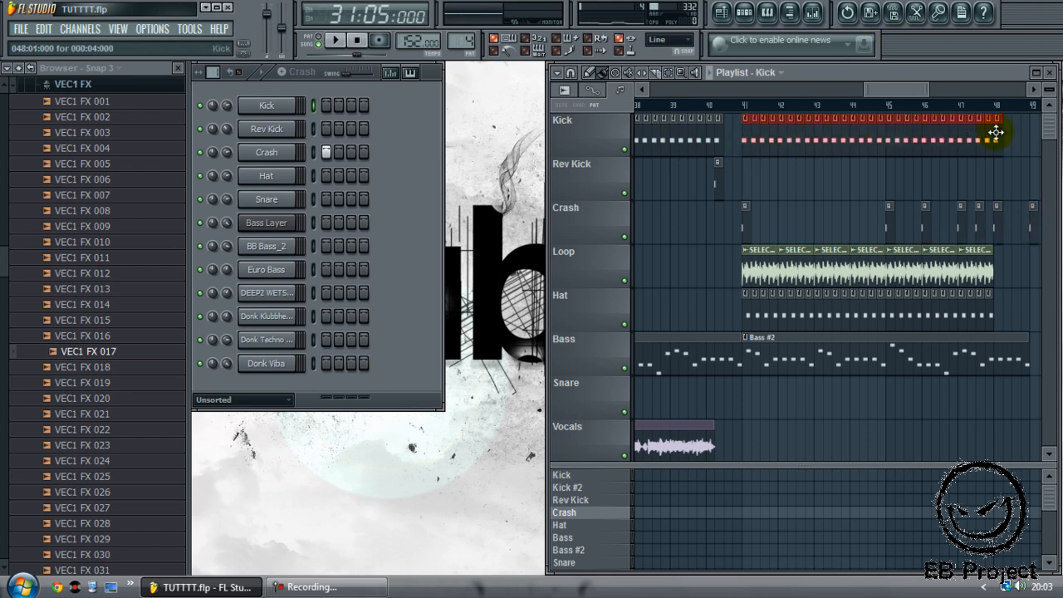
scroll(946, 207, down, 5)
scroll(783, 230, up, 2)
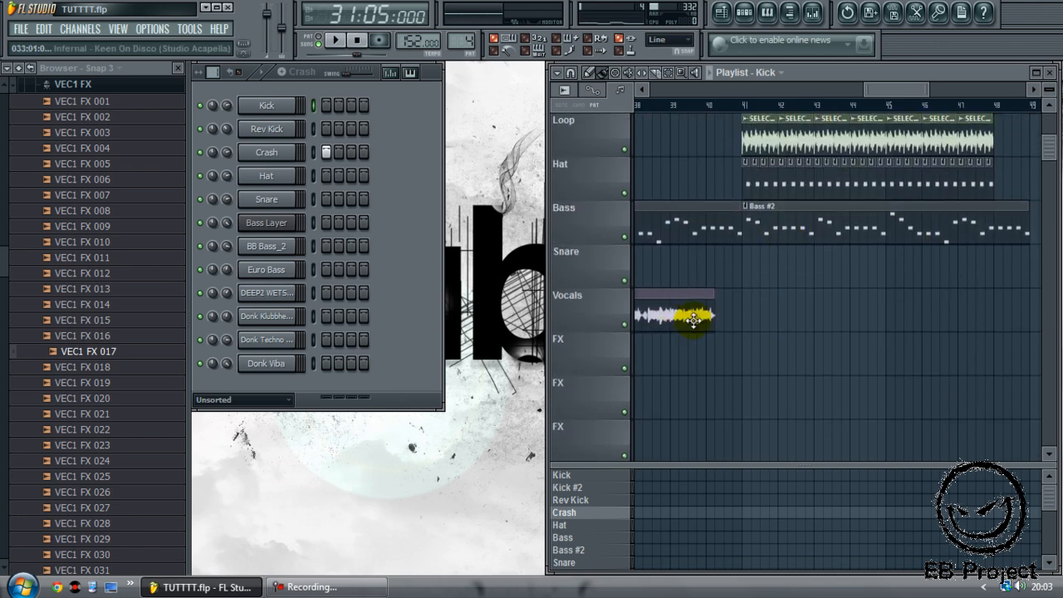
drag(713, 308, 1027, 309)
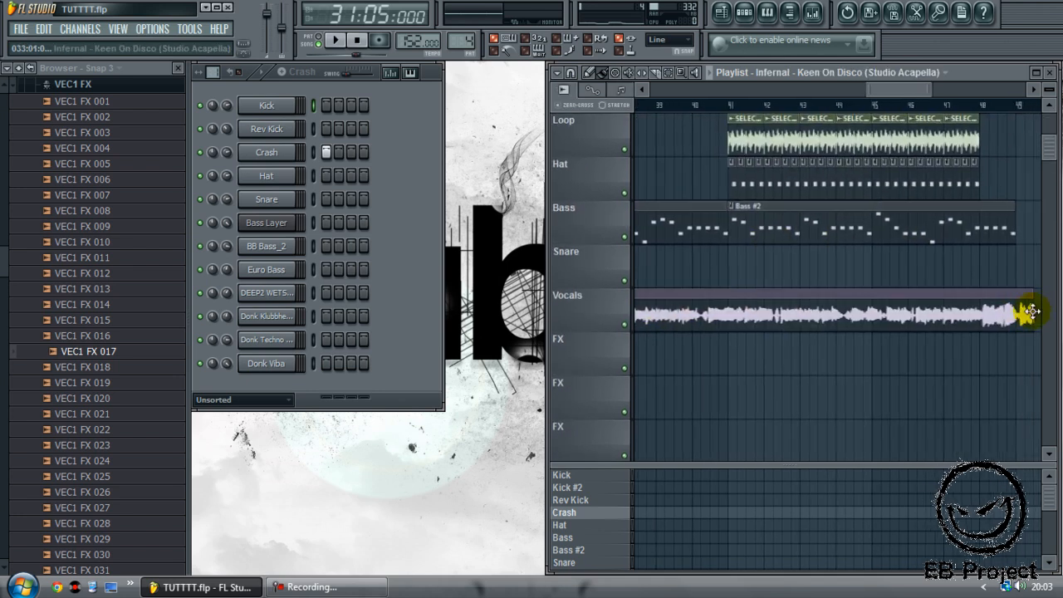
Slice the vocal clip at 40:05 and shift its second part to start at 40:13.
click(706, 289)
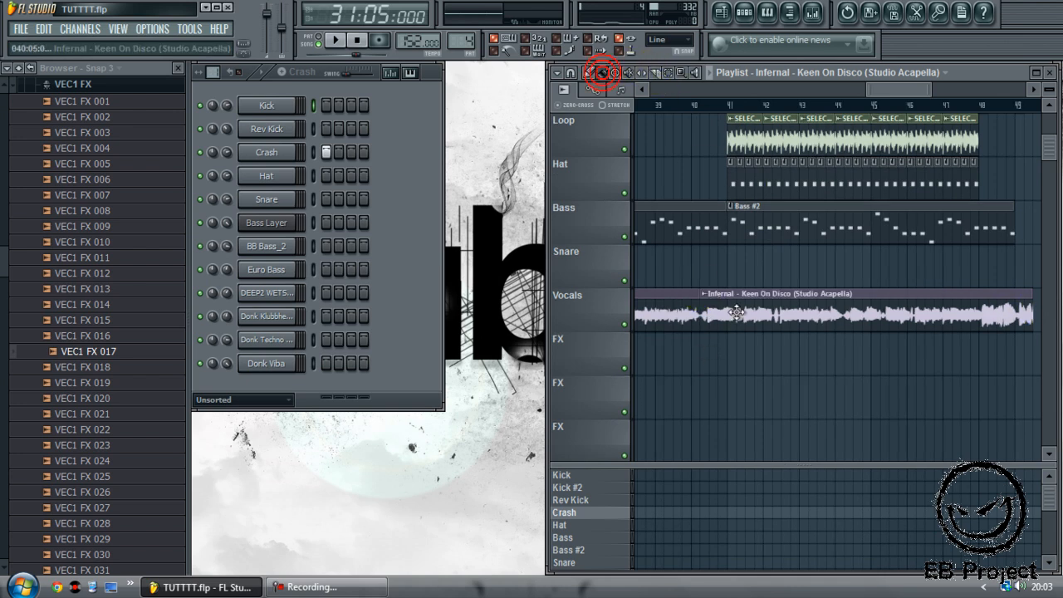
drag(732, 315, 748, 315)
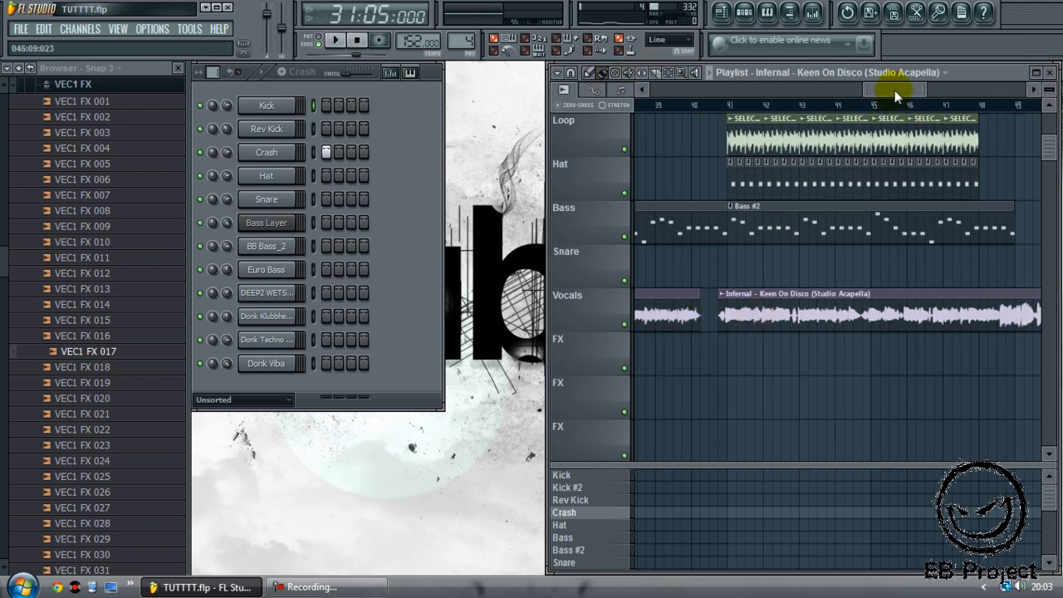
Trim the second vocal clip with snap off to end about halfway through bar 48, then restore Line snap.
drag(893, 93, 917, 93)
drag(901, 309, 855, 321)
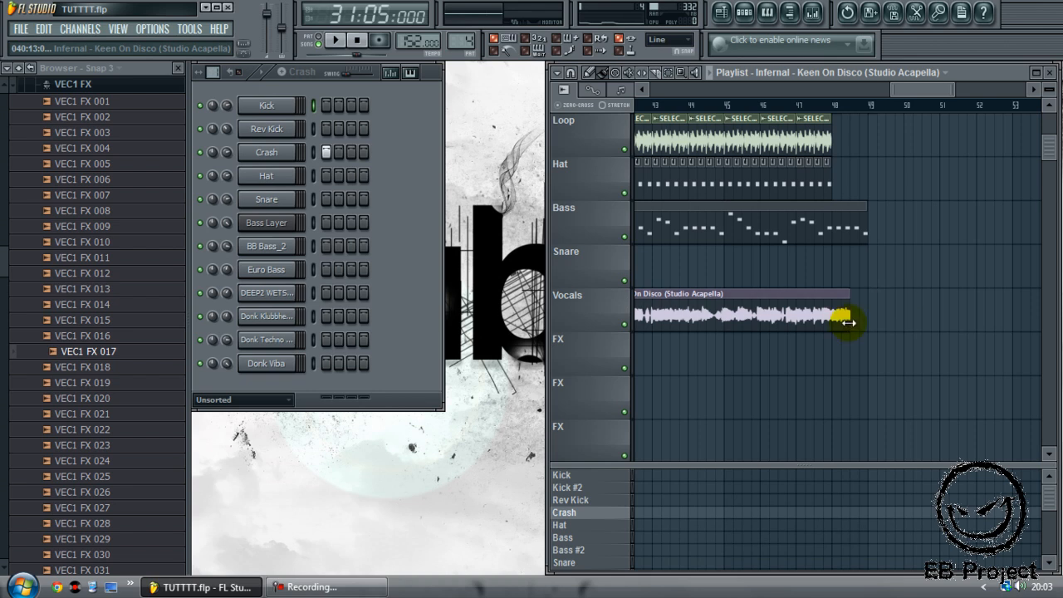
click(665, 39)
click(668, 83)
drag(850, 294, 853, 295)
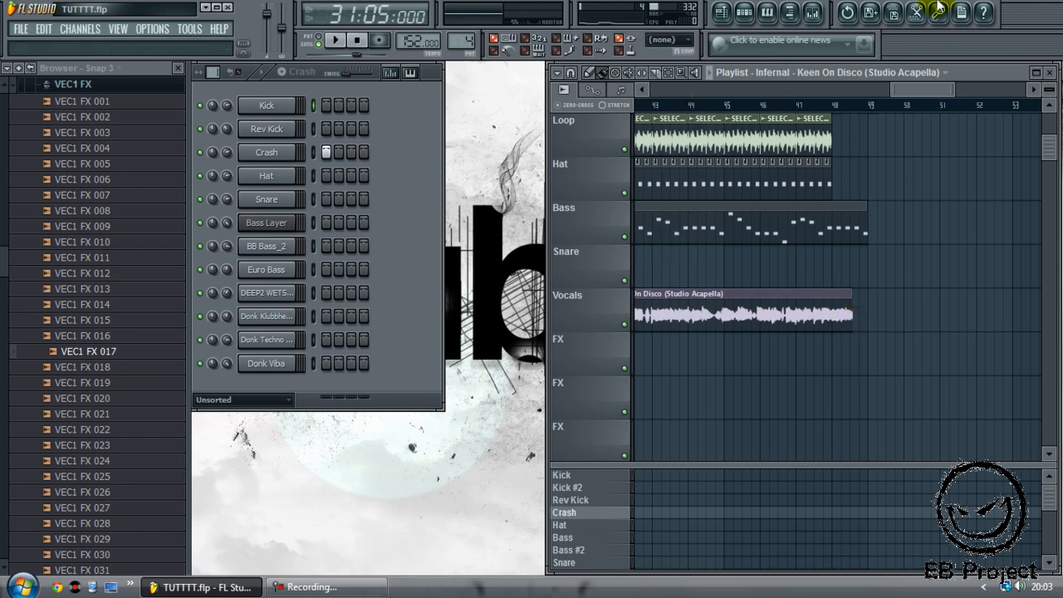
click(664, 44)
click(661, 54)
Place an SFX20_128_PL_2 clip on the first FX track, starting at bar 47.
click(807, 72)
click(812, 162)
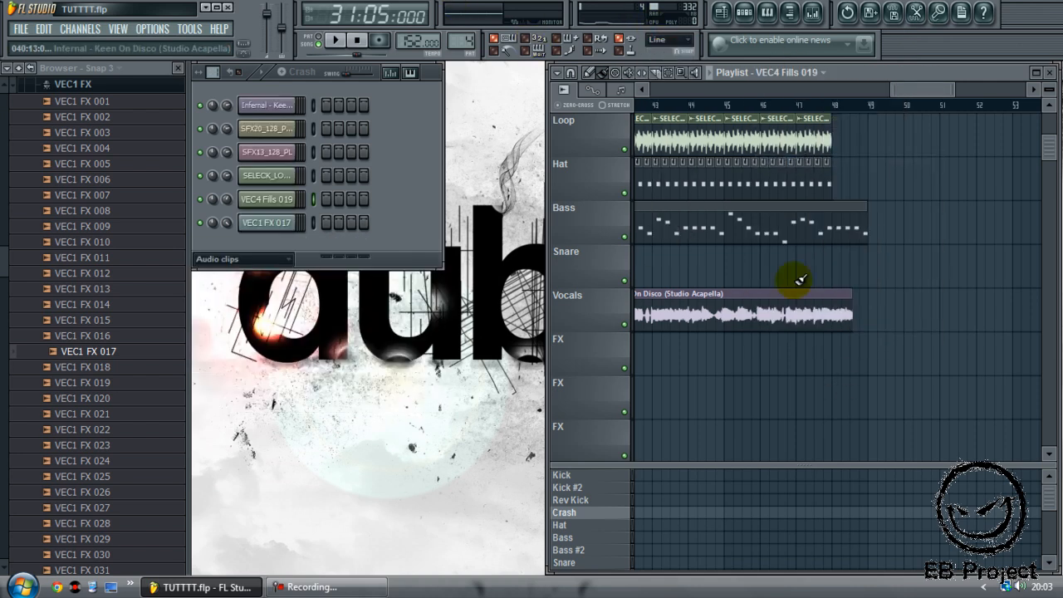
click(807, 72)
click(797, 117)
click(823, 386)
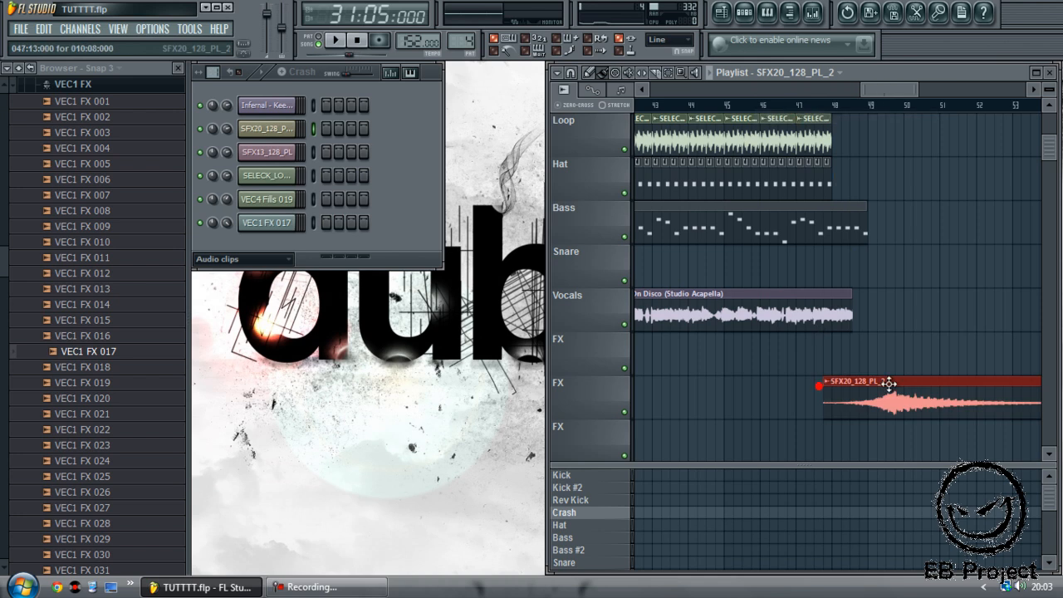
drag(889, 384, 862, 393)
drag(860, 351, 863, 347)
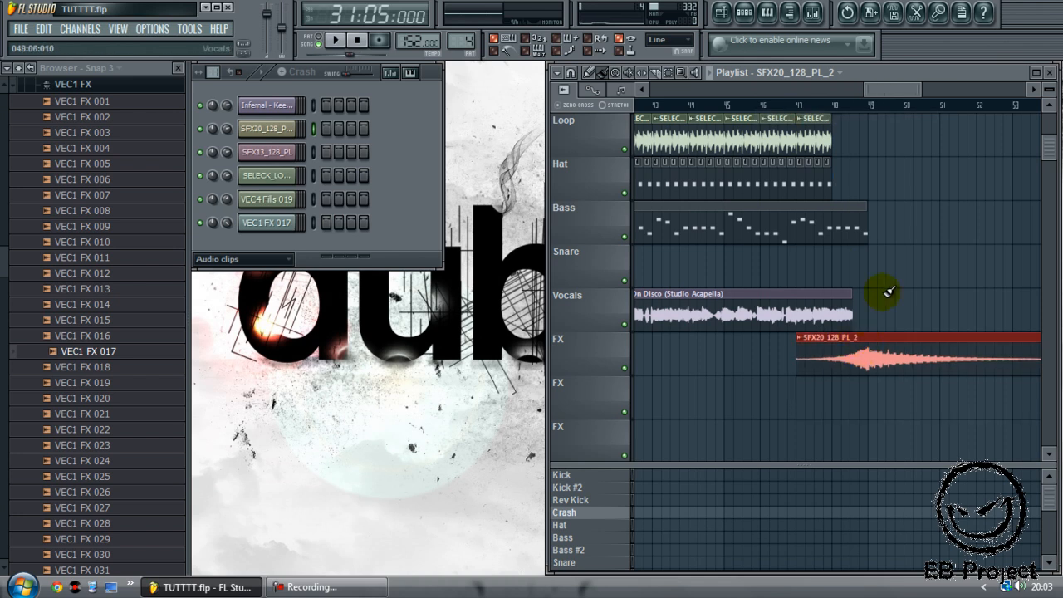
Select the time range of bars 29 to 31 and load Fruity Filter into the Bass mixer track's fourth effect slot.
scroll(886, 185, up, 3)
drag(911, 93, 824, 96)
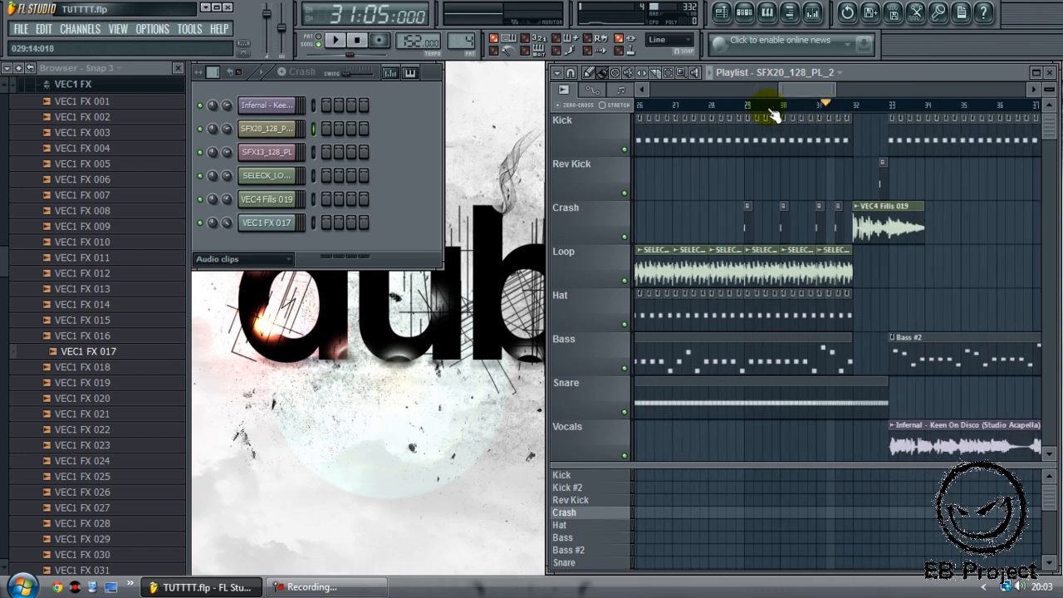
drag(743, 105, 855, 118)
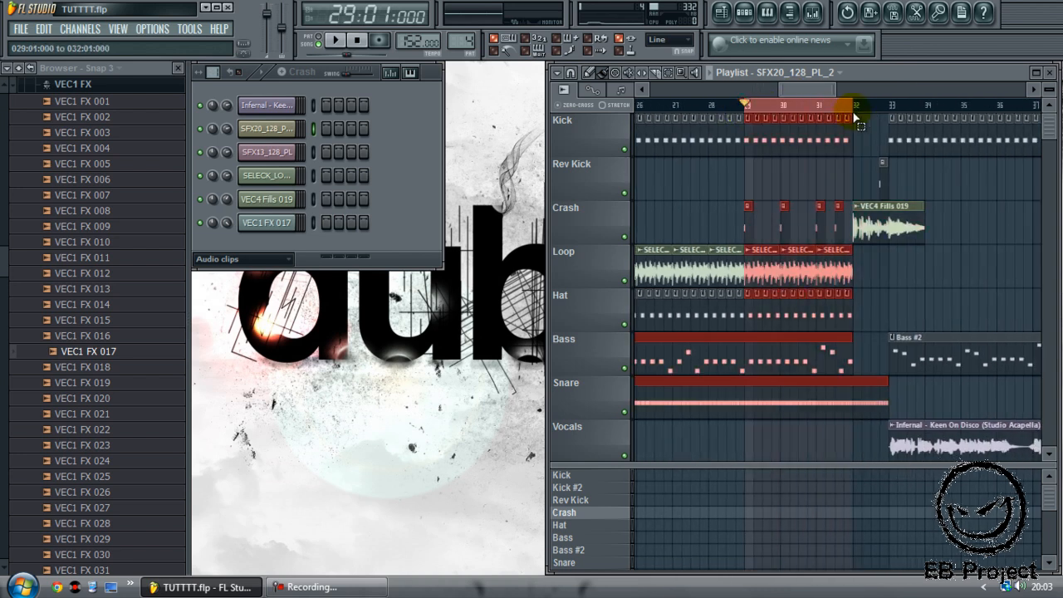
click(813, 12)
click(383, 300)
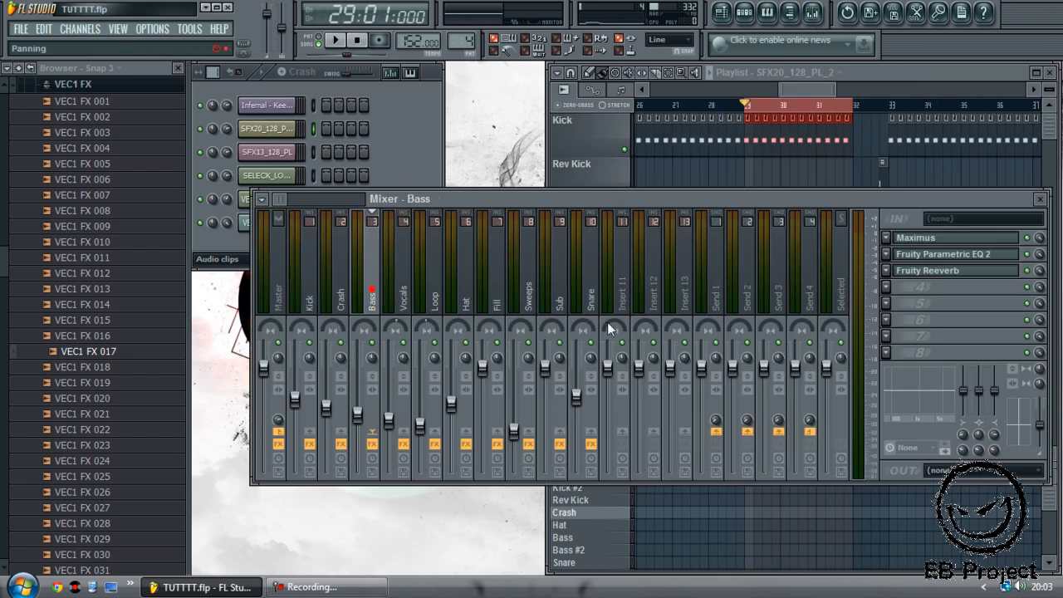
click(889, 288)
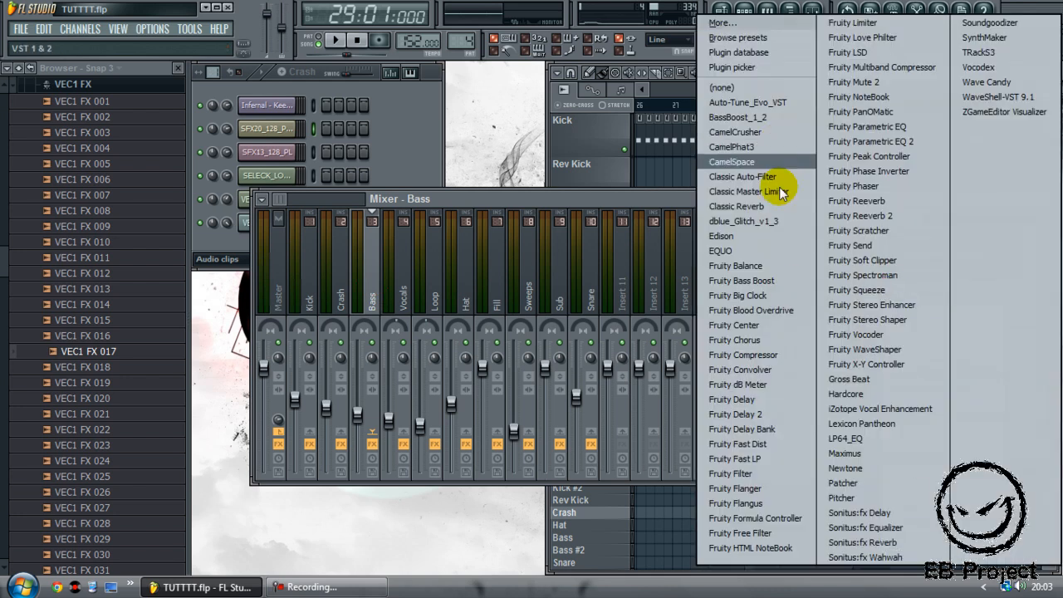
click(752, 473)
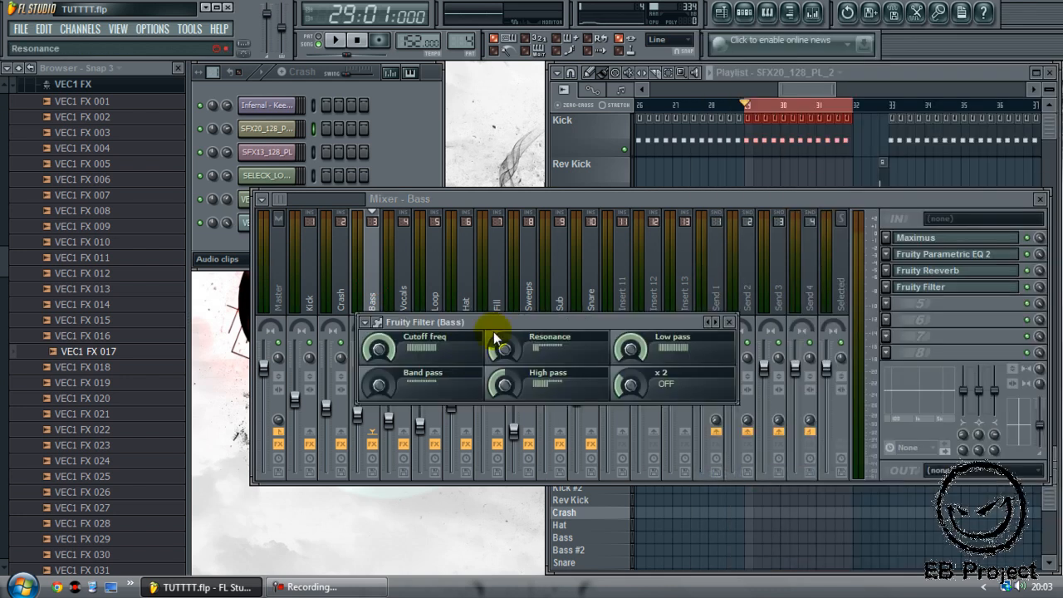
Create an automation clip for the filter's cutoff frequency, shape it as a rising curve up to bar 32, and move it onto the Bass track.
right_click(378, 349)
click(419, 438)
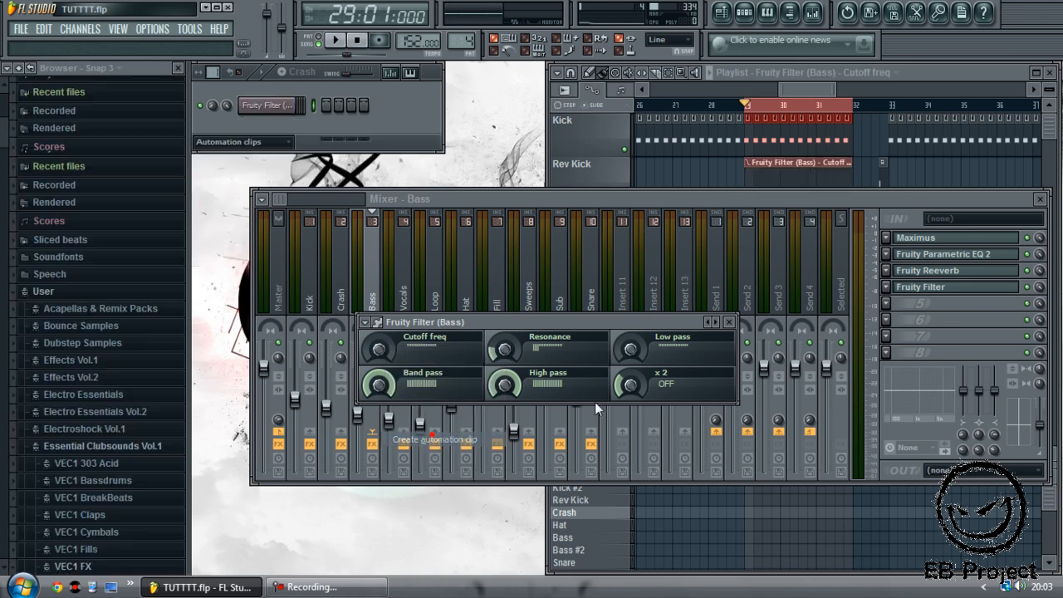
click(728, 322)
click(1043, 201)
drag(856, 199, 857, 177)
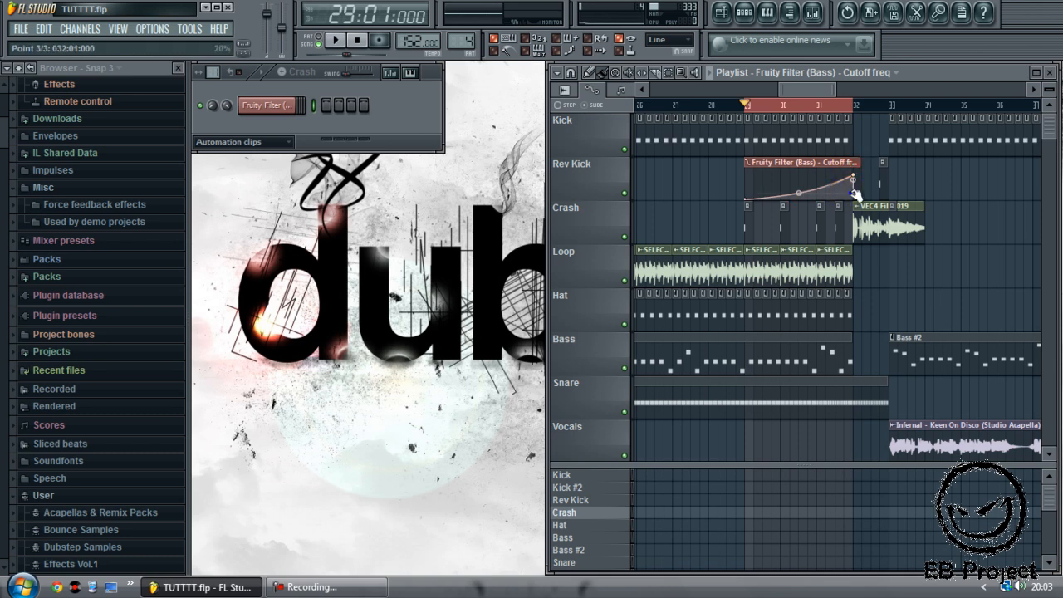
drag(829, 160, 829, 345)
Play the arrangement from bar 29 to listen to the bass filter sweep, and stop playback.
click(747, 108)
key(space)
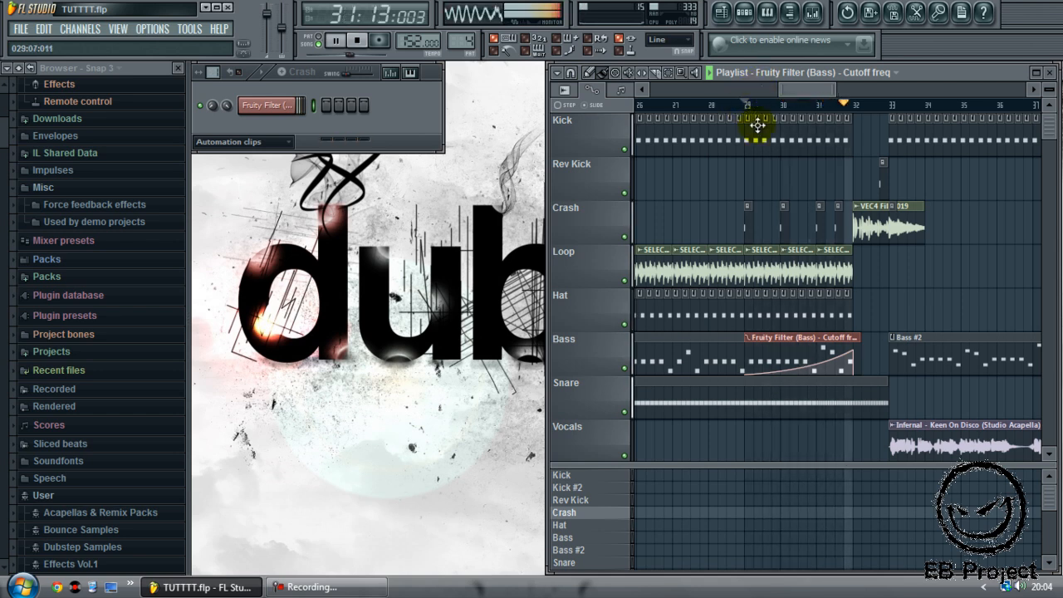
key(space)
Copy the filter cutoff automation clip onto the Bass track over bars 45 to 47 and shorten the second Bass #2 clip to end at bar 48.
drag(814, 92, 895, 95)
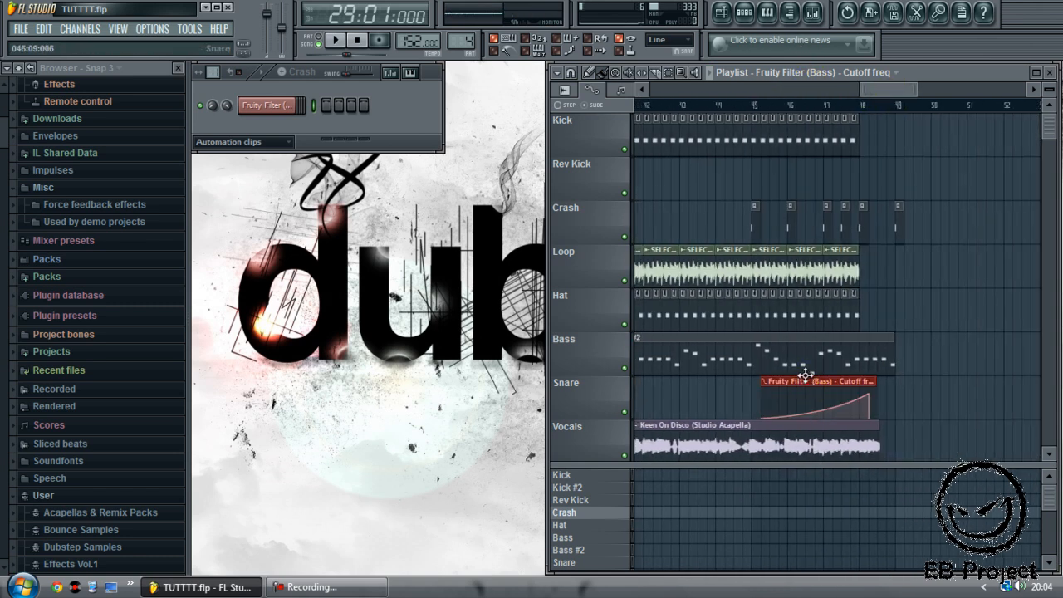
drag(808, 384, 798, 338)
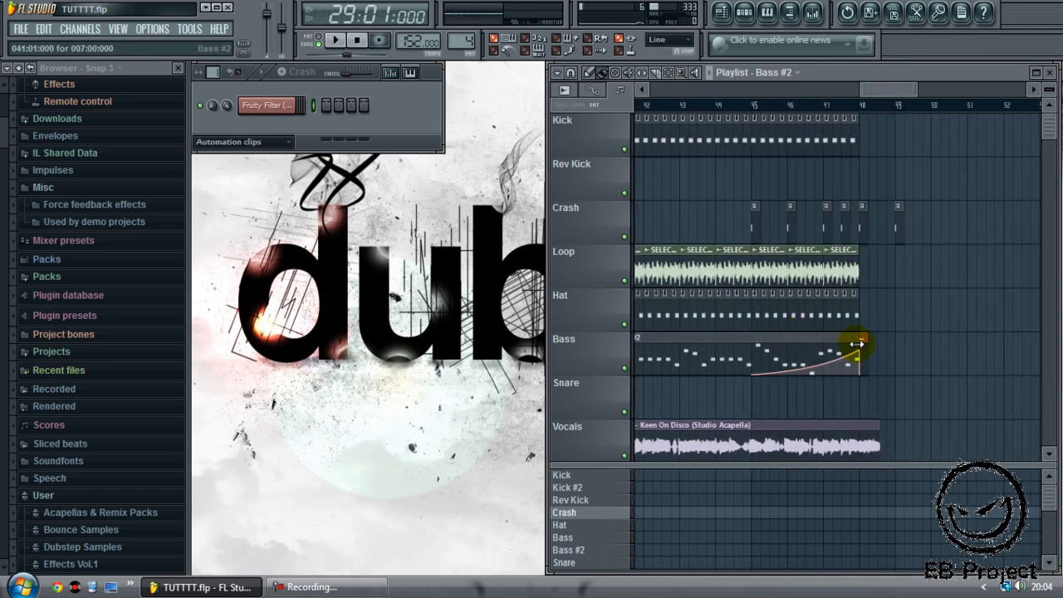
Play the arrangement from 46:09 to listen to the copied bass filter sweep, and stop playback.
key(space)
click(808, 105)
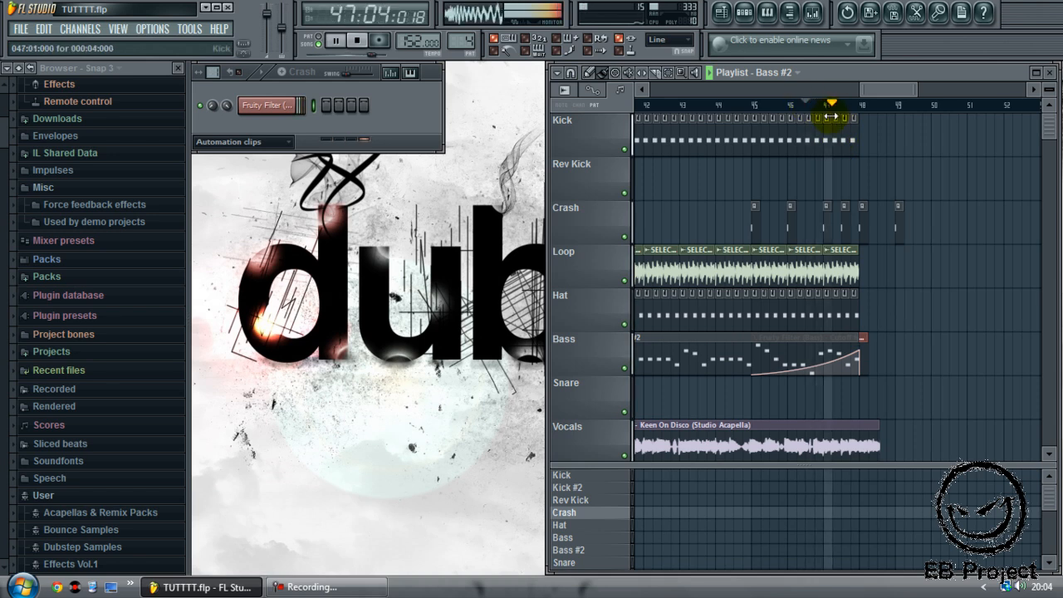
key(space)
Maximize the playlist, hide the browser and play the whole arrangement from bar 1.
drag(893, 95, 642, 112)
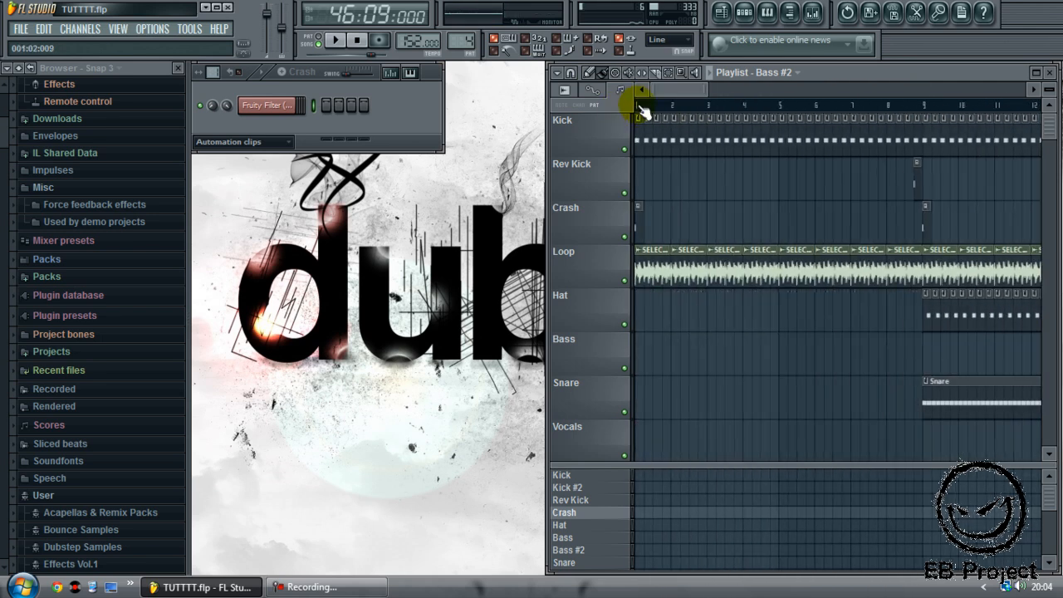
double_click(871, 73)
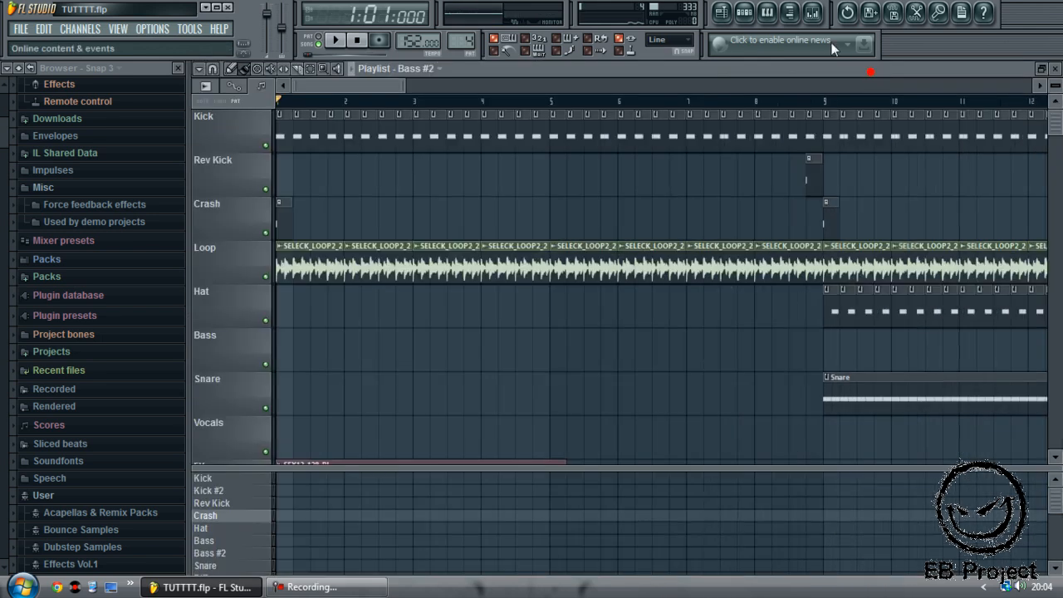
click(790, 13)
key(Page_Down)
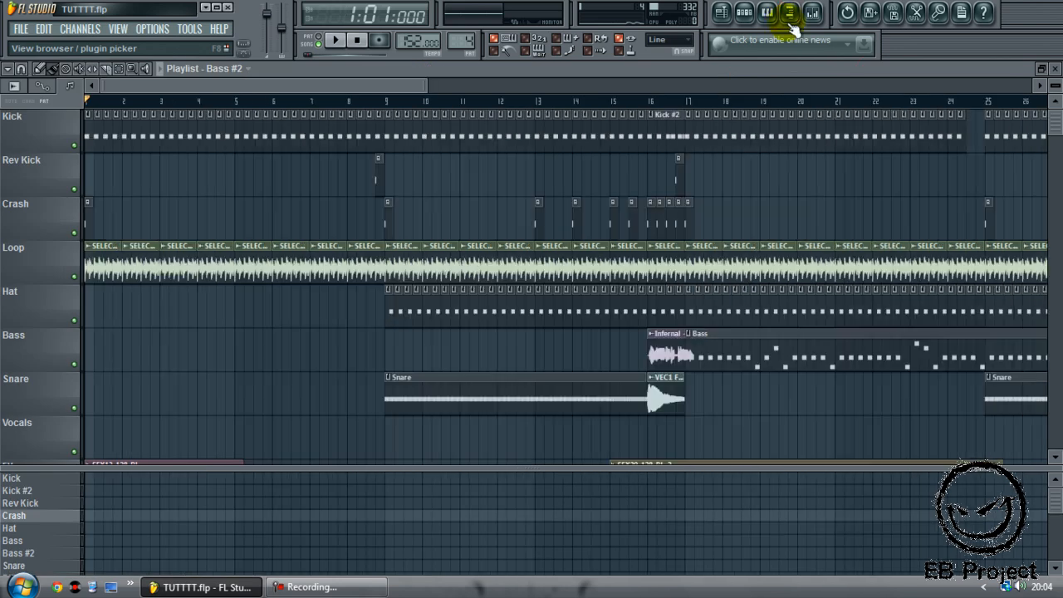
scroll(560, 216, down, 4)
drag(343, 86, 311, 160)
scroll(434, 268, up, 4)
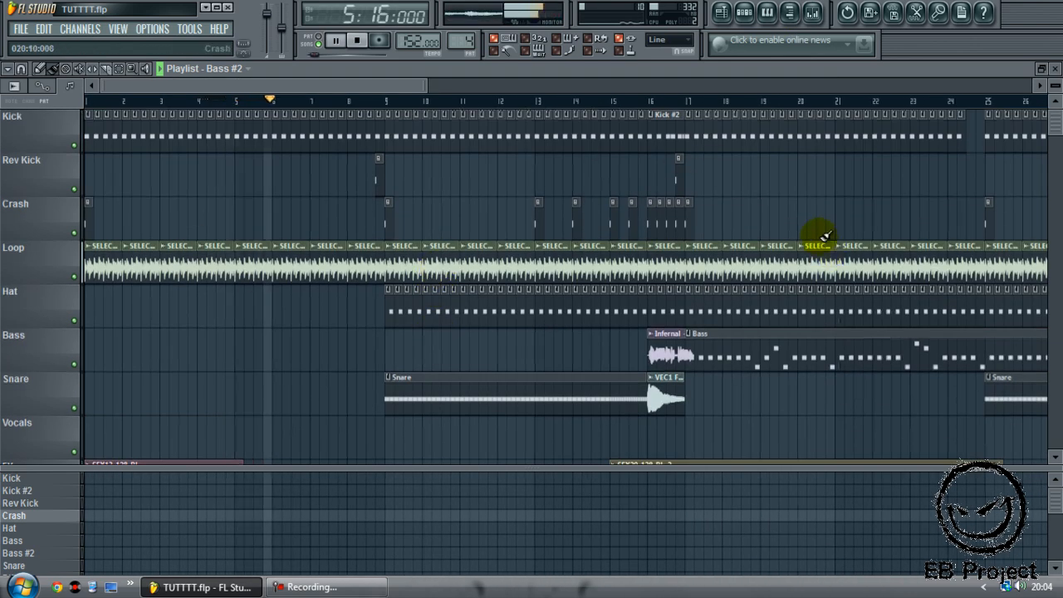
During playback, set the Kick mixer track's volume to 66% (-8.3 dB) and the Bass track's to 58% (-10.5 dB).
click(814, 12)
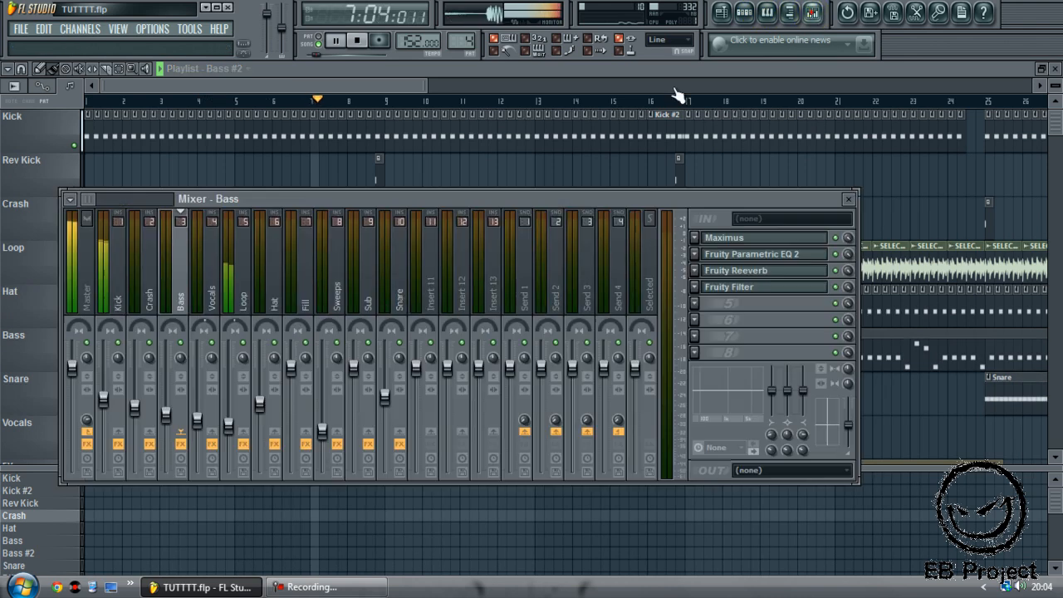
drag(268, 199, 358, 202)
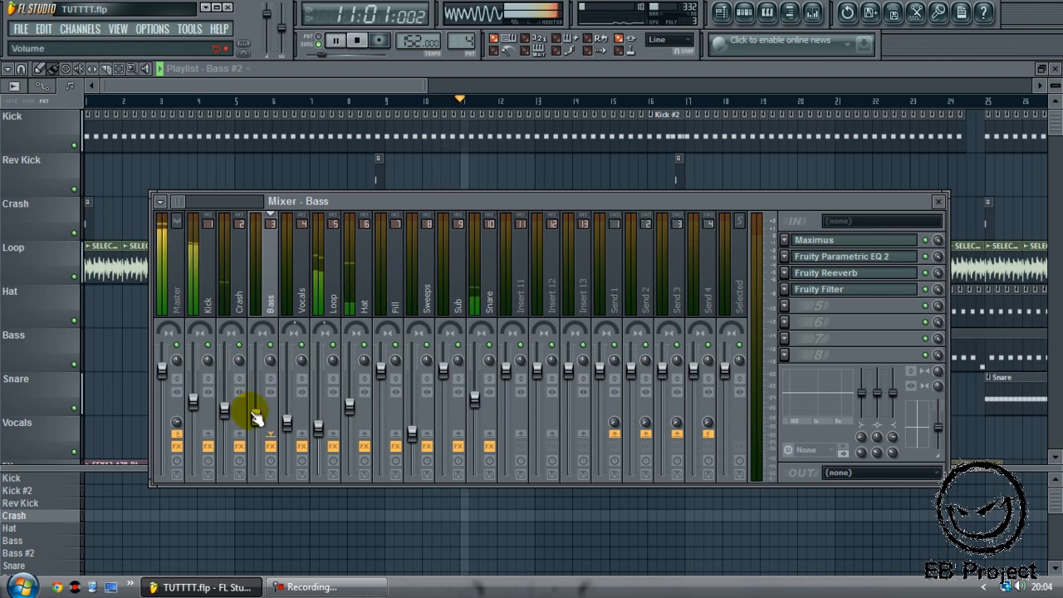
mouse_move(198, 408)
mouse_down()
mouse_move(196, 399)
mouse_move(198, 417)
mouse_up()
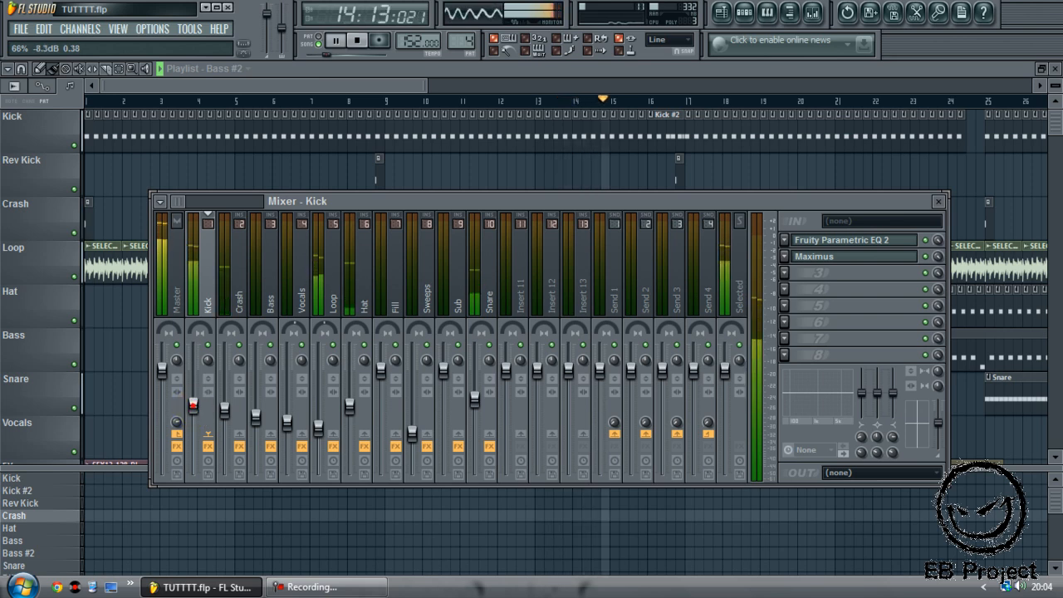
click(318, 427)
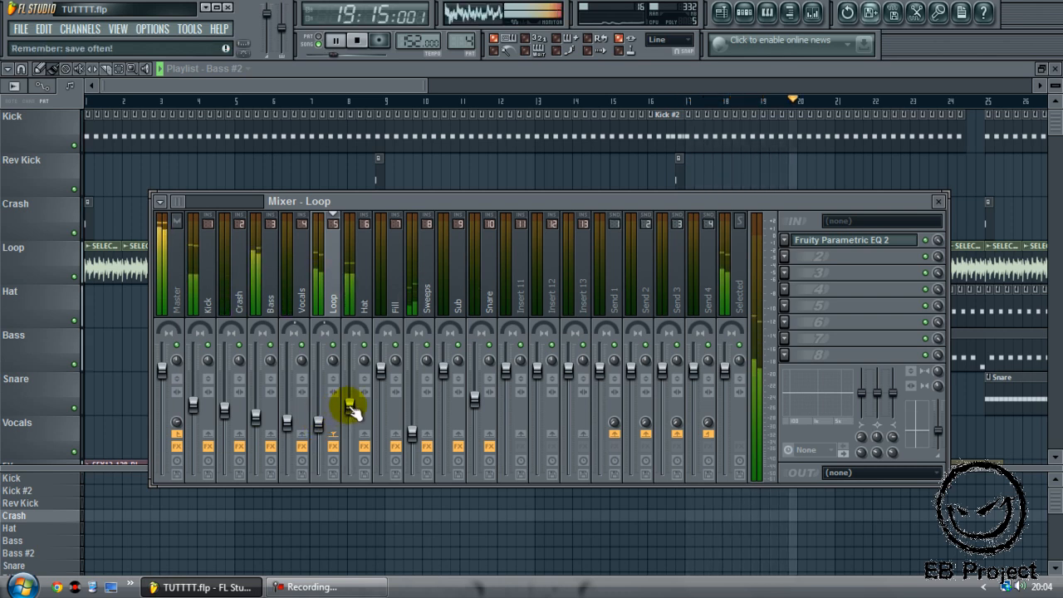
click(257, 413)
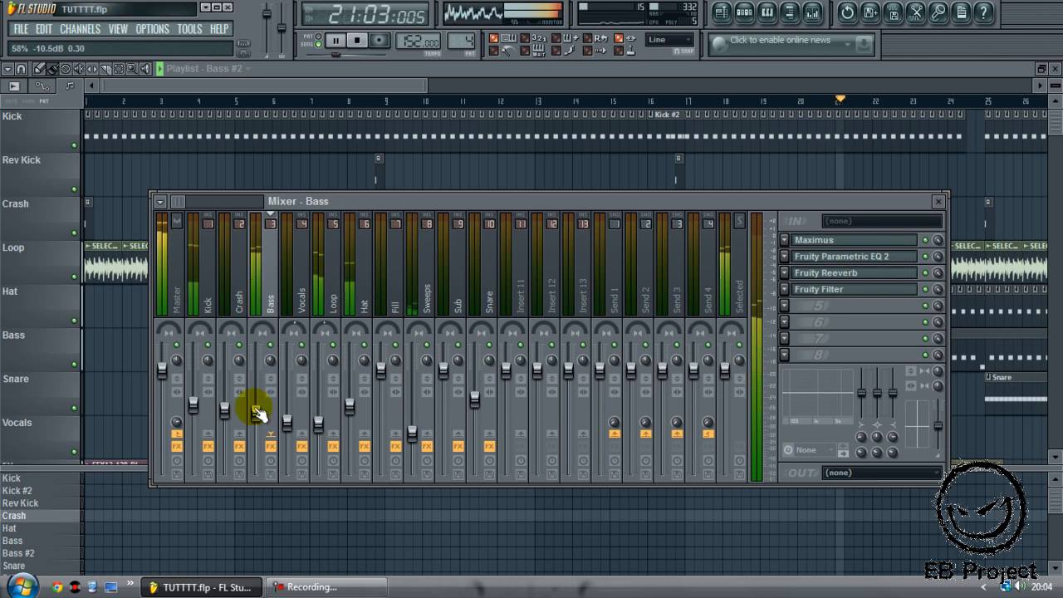
drag(270, 361, 270, 356)
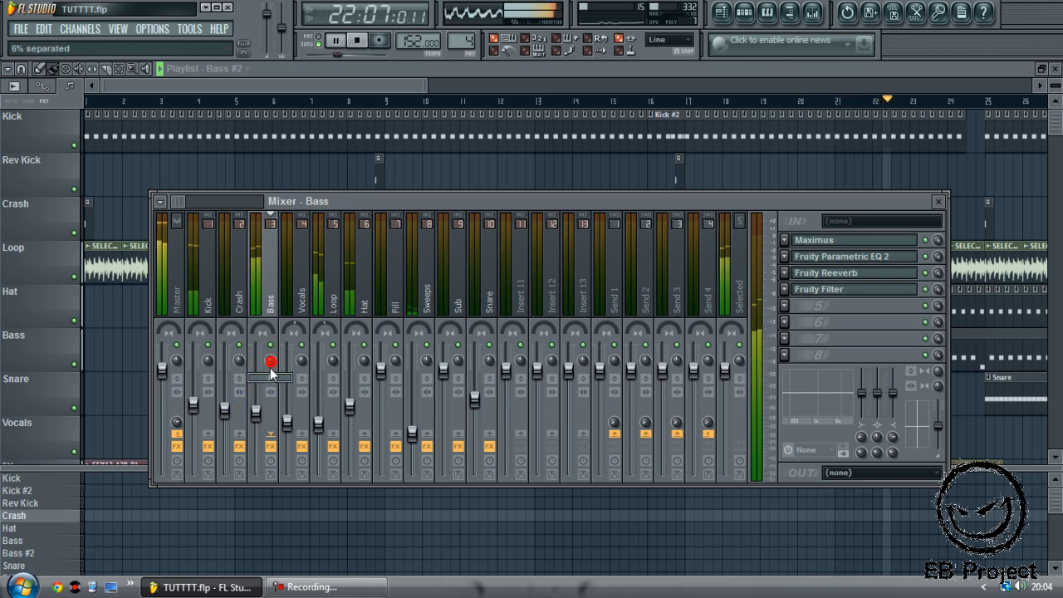
right_click(269, 364)
click(286, 378)
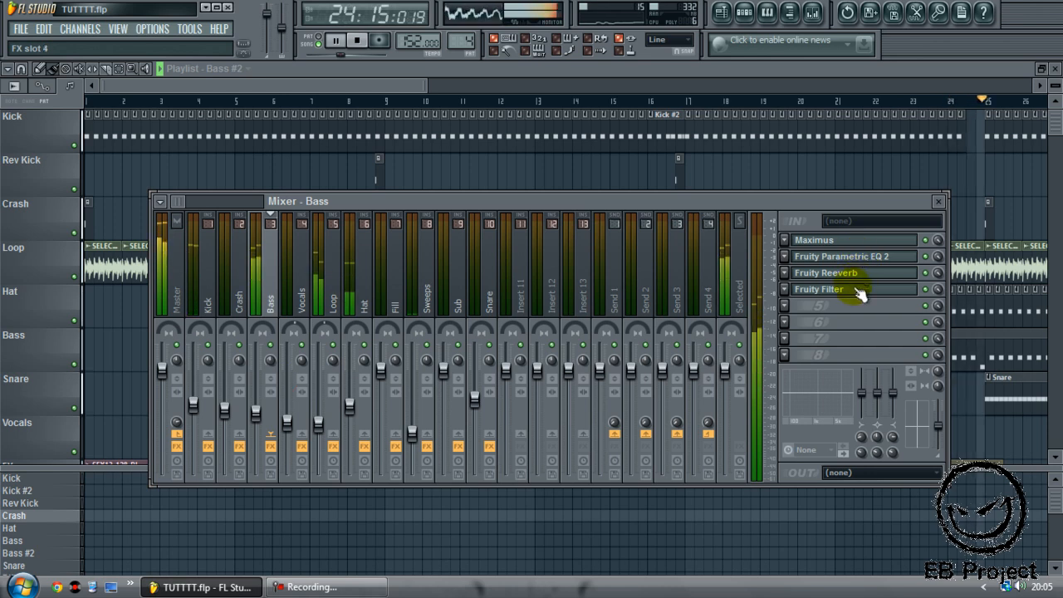
Close the mixer and add a Rev Kick clip at the end of bar 24 on the Rev Kick track.
click(940, 202)
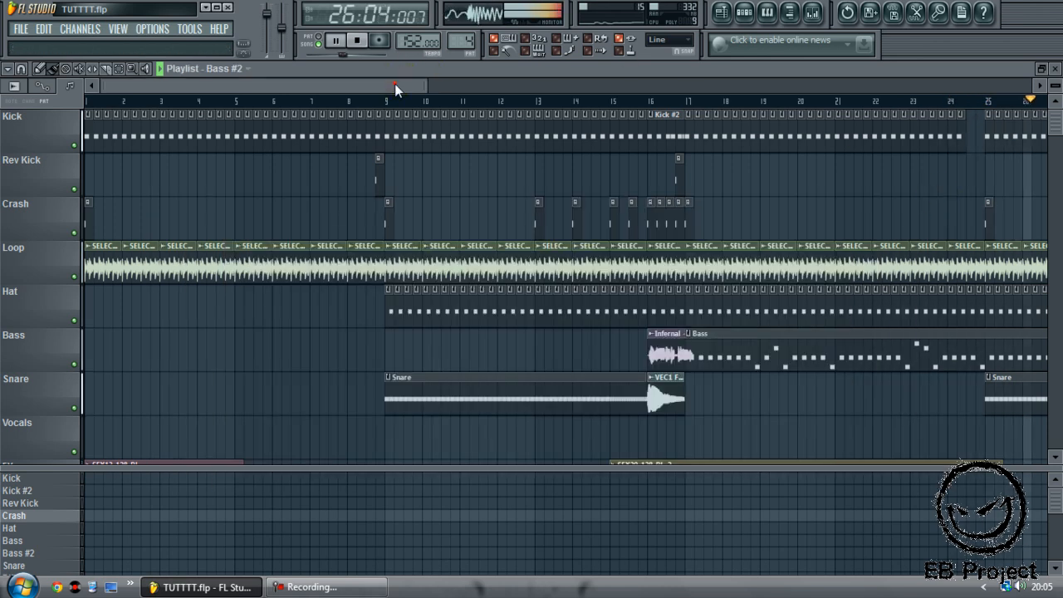
click(223, 68)
click(232, 256)
click(538, 185)
drag(544, 86, 622, 91)
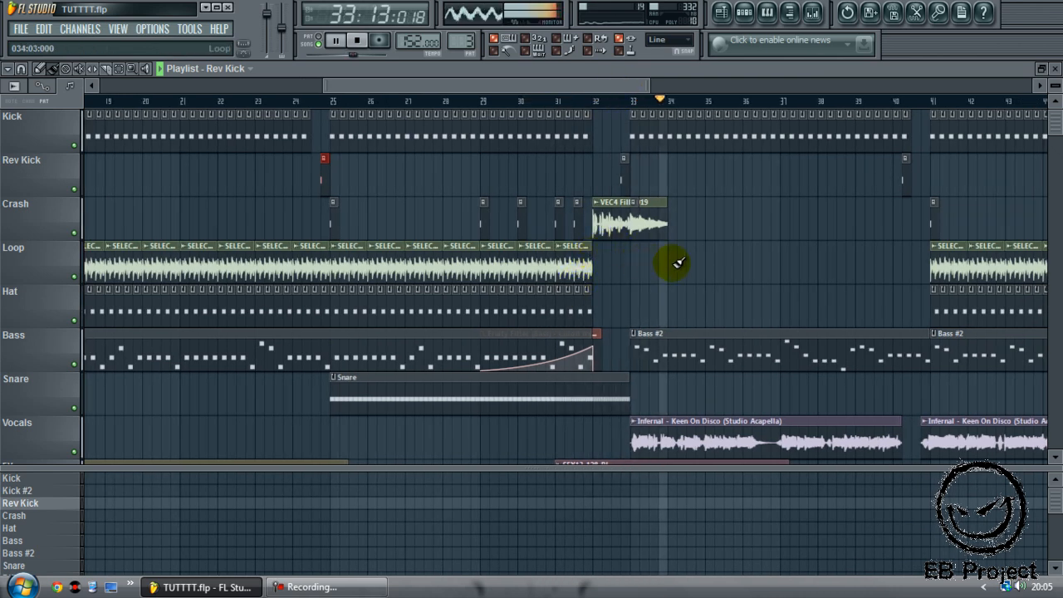
drag(626, 90, 711, 174)
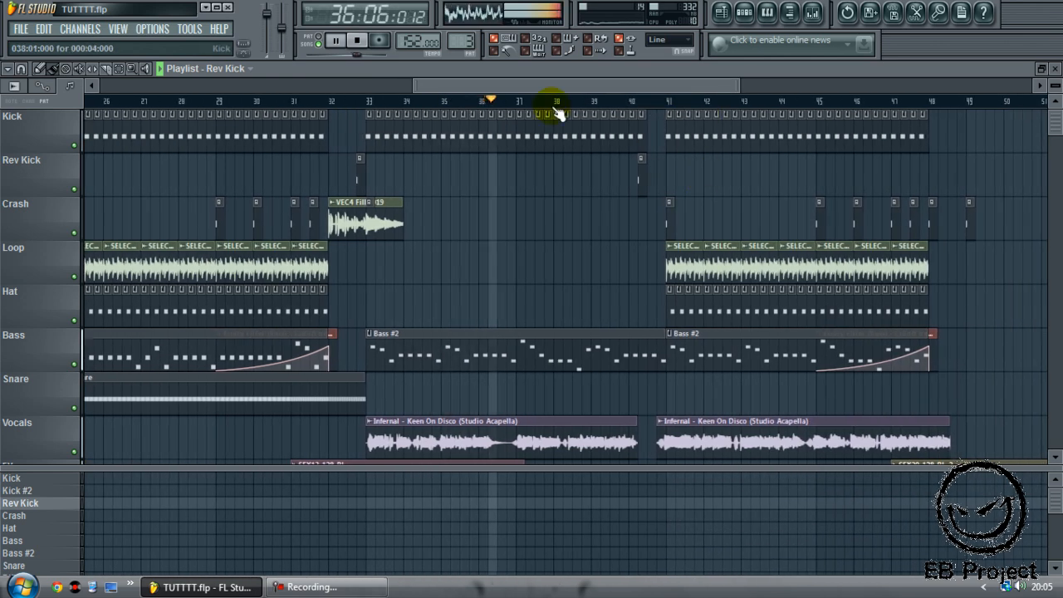
Stop playback, restore the playlist from its maximized size and show the browser.
key(space)
double_click(519, 68)
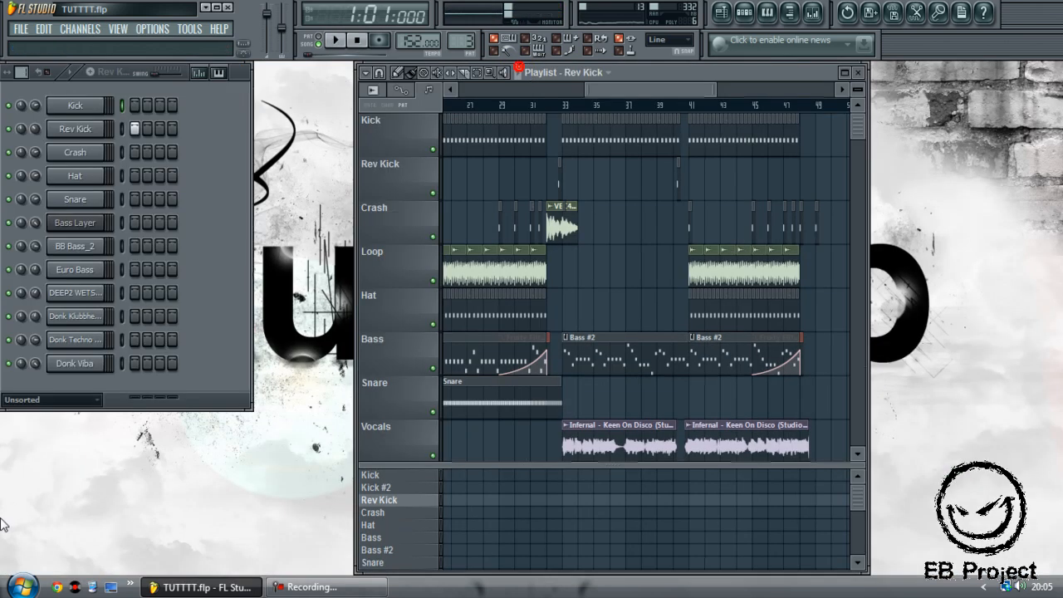
click(800, 14)
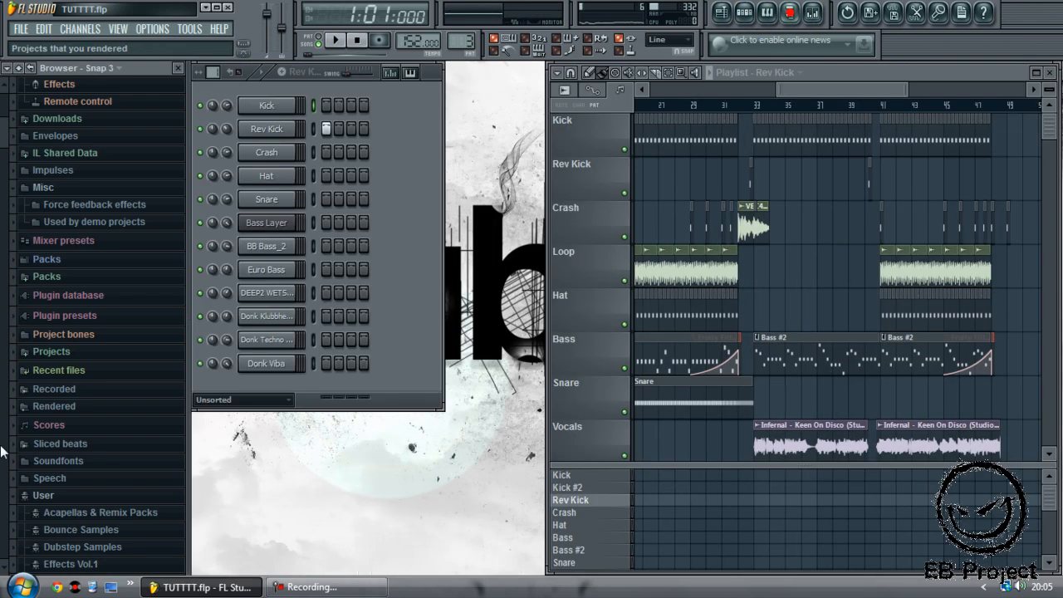
Place the VEC4 Fills 016 sample from Essential Clubsounds Vol.4 at bar 40 on the Snare track.
drag(6, 146, 6, 192)
click(79, 339)
click(99, 219)
click(141, 346)
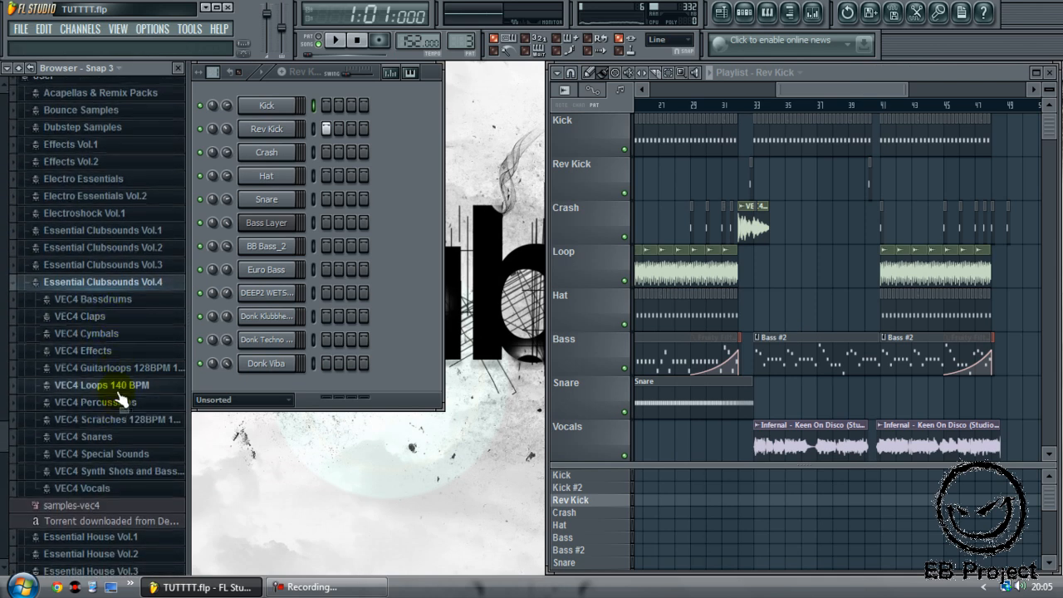
click(100, 384)
click(108, 420)
click(117, 291)
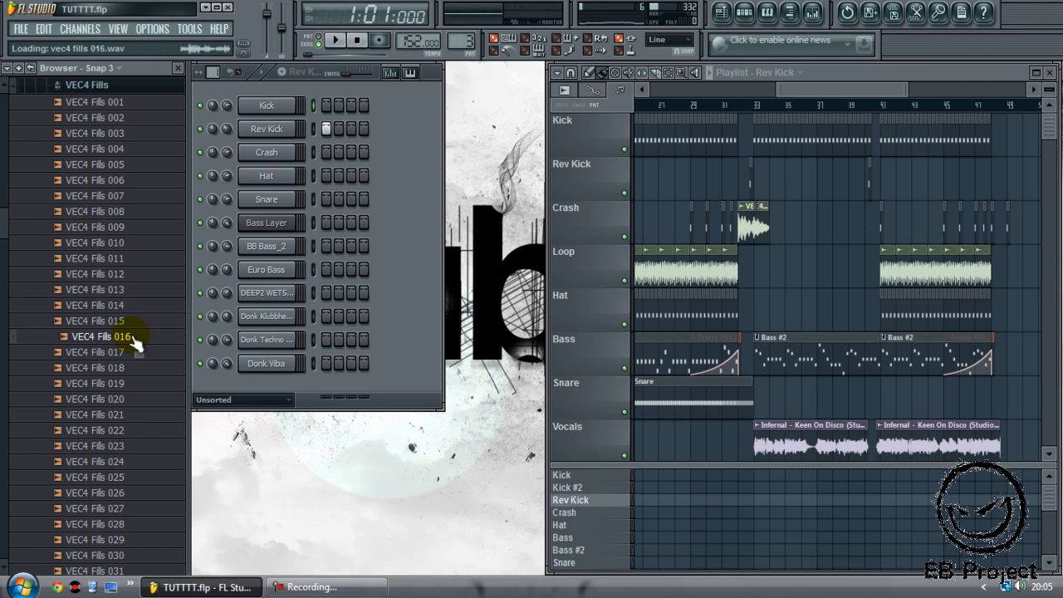
drag(858, 376, 864, 401)
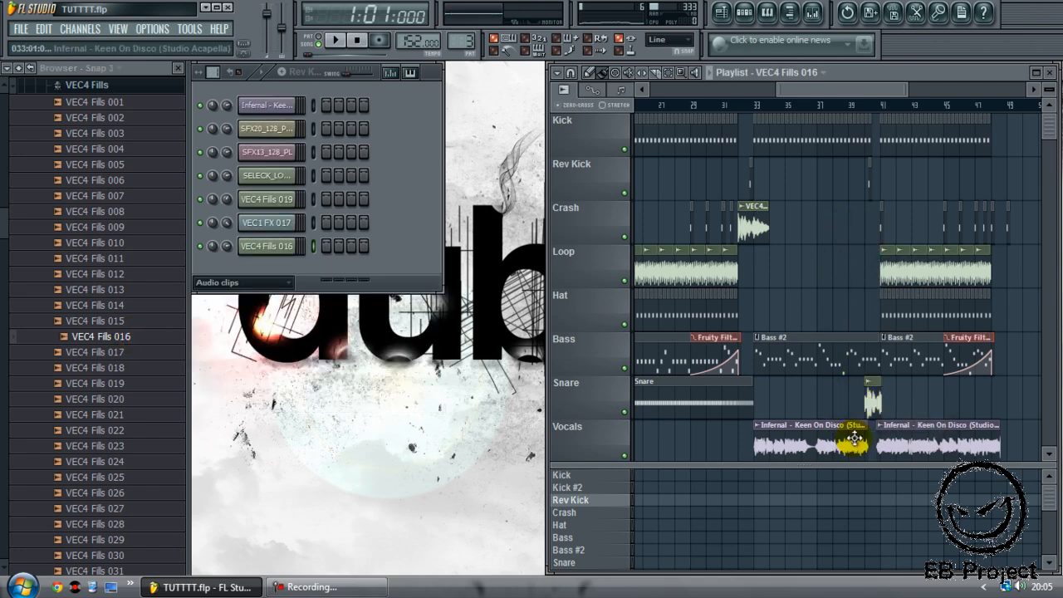
Set the fill's channel to Auto time stretching with Normalize and Remove DC offset on, and route it to the Fill mixer track.
scroll(856, 436, up, 3)
drag(790, 89, 853, 104)
double_click(723, 399)
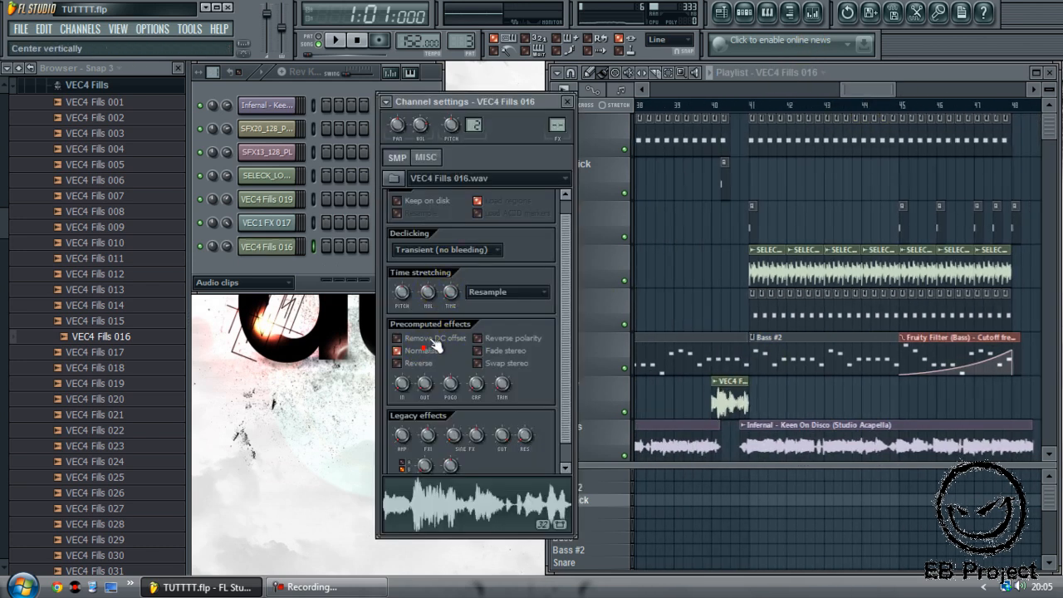
click(505, 292)
click(488, 433)
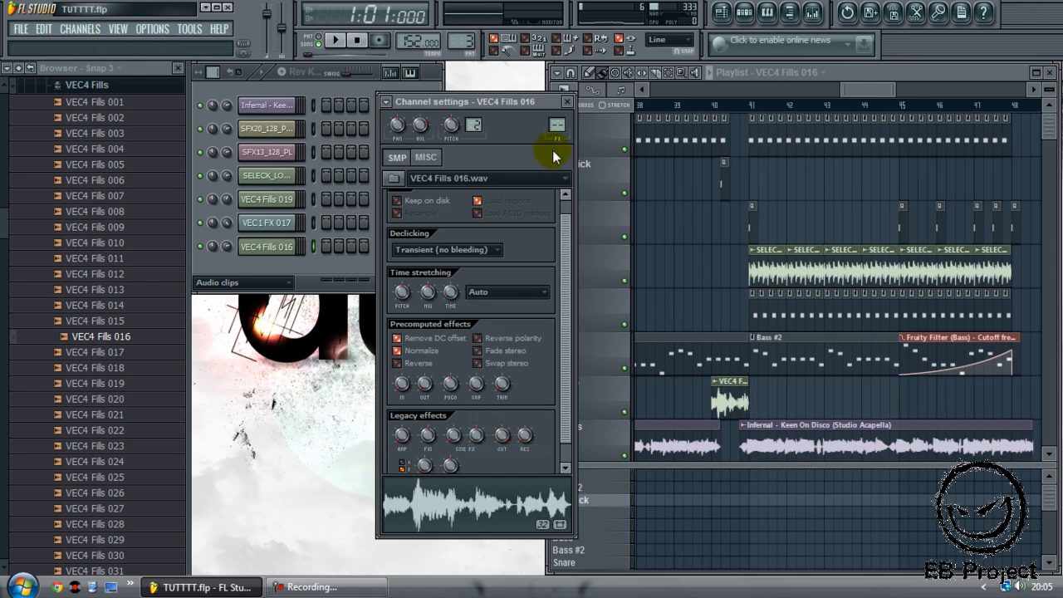
click(558, 73)
click(514, 165)
click(522, 130)
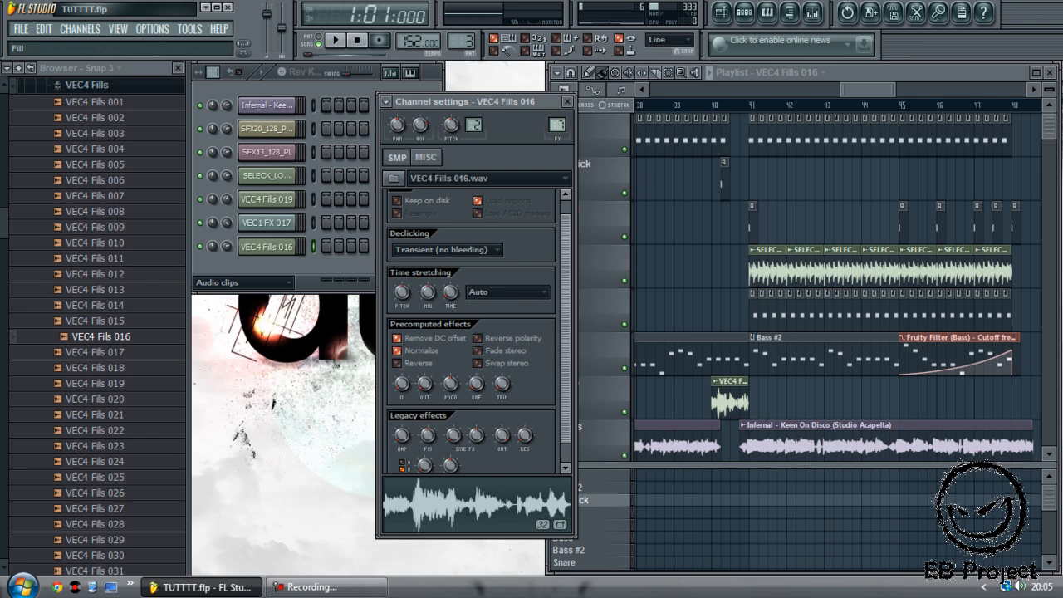
Set the Fill mixer track's volume to 54% (-11.7 dB) and play the passage around bar 40 to hear the fill.
click(557, 124)
drag(573, 370, 573, 417)
key(space)
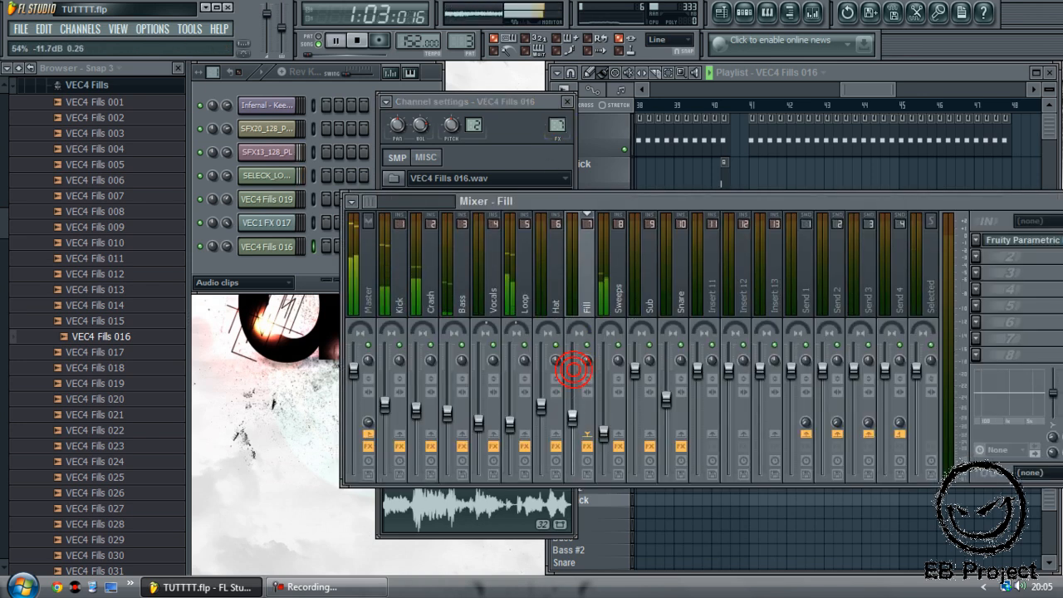
click(728, 142)
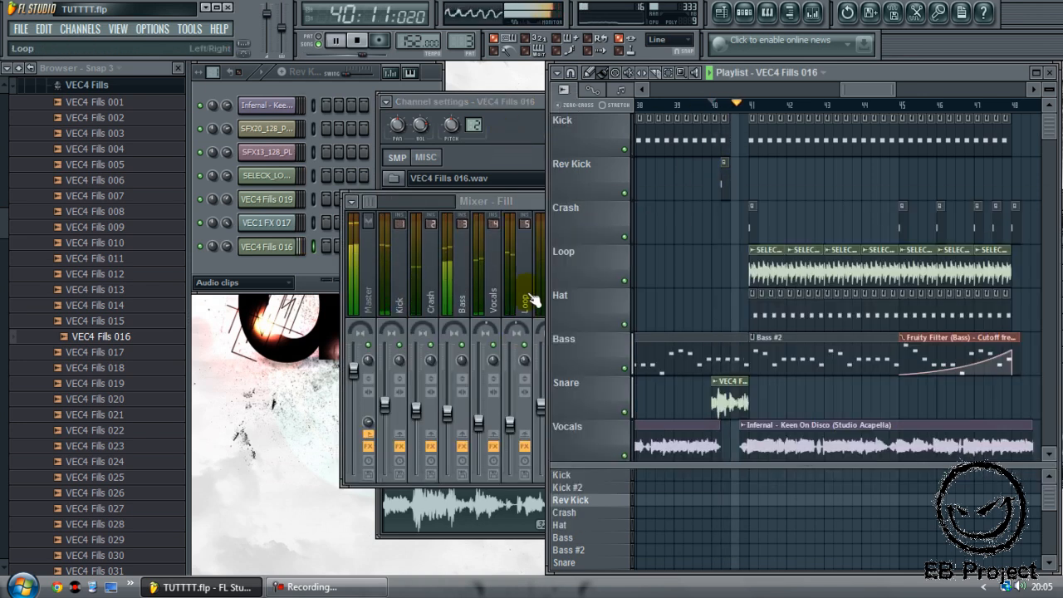
click(509, 144)
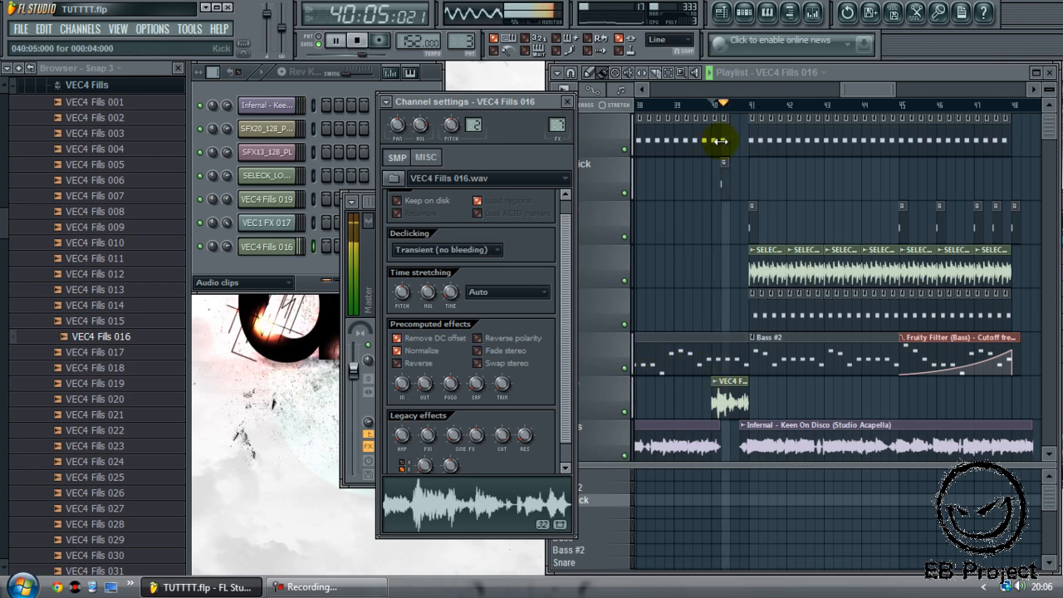
click(680, 97)
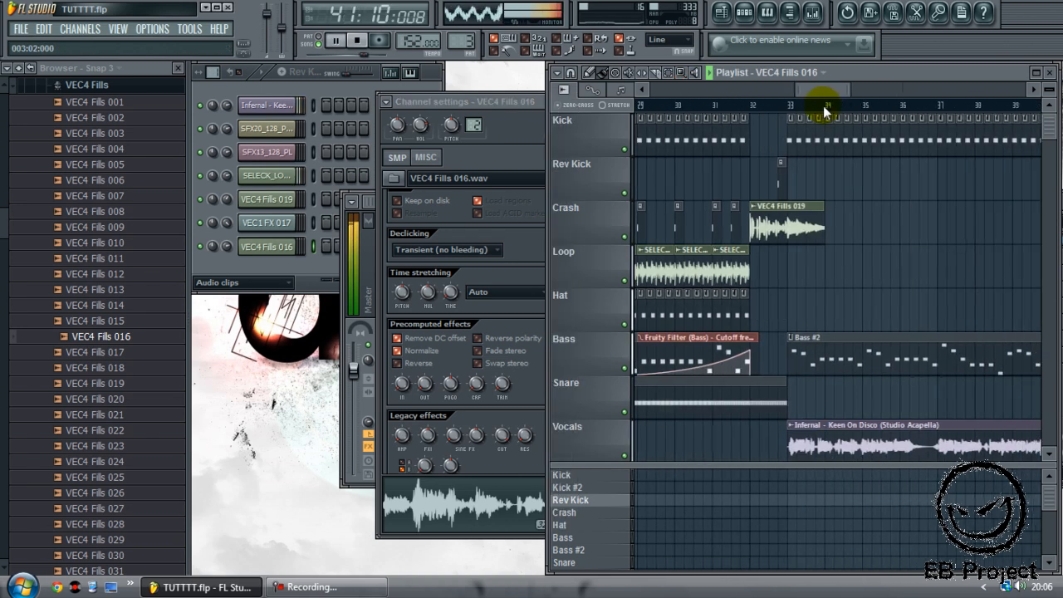
click(764, 108)
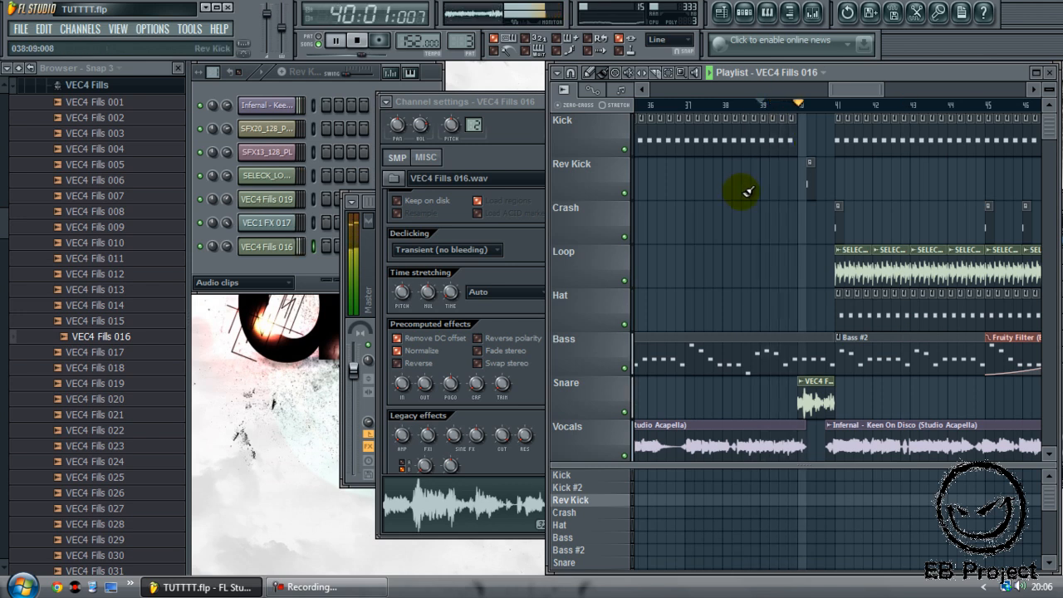
key(space)
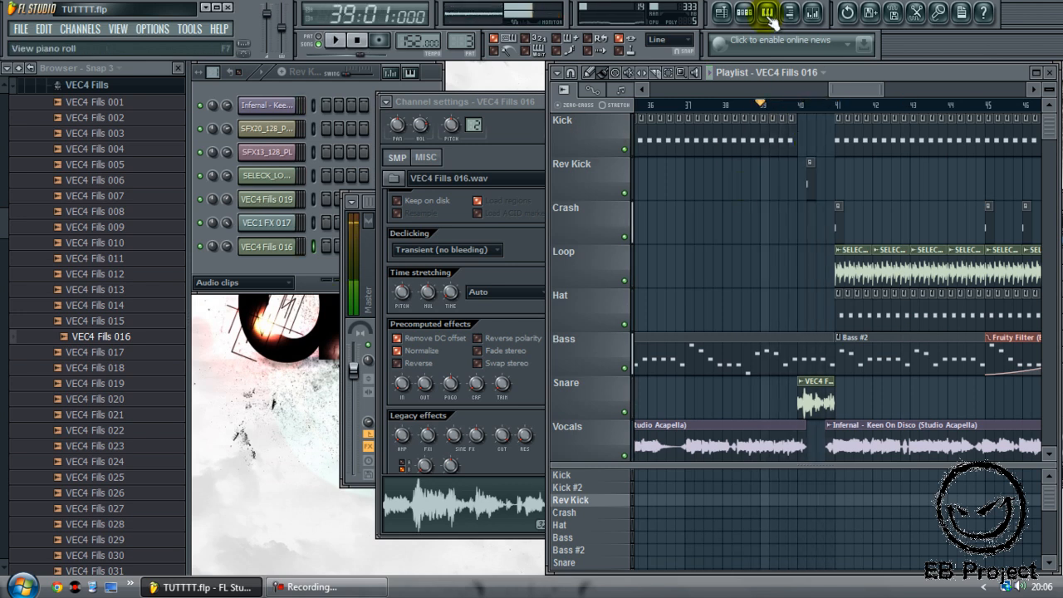
Raise the Fill mixer track's volume while playing from bar 39, and stop playback.
click(812, 14)
key(space)
drag(573, 424, 573, 399)
key(space)
Audition the other samples in the VEC4 Fills folder to find a different fill.
click(110, 367)
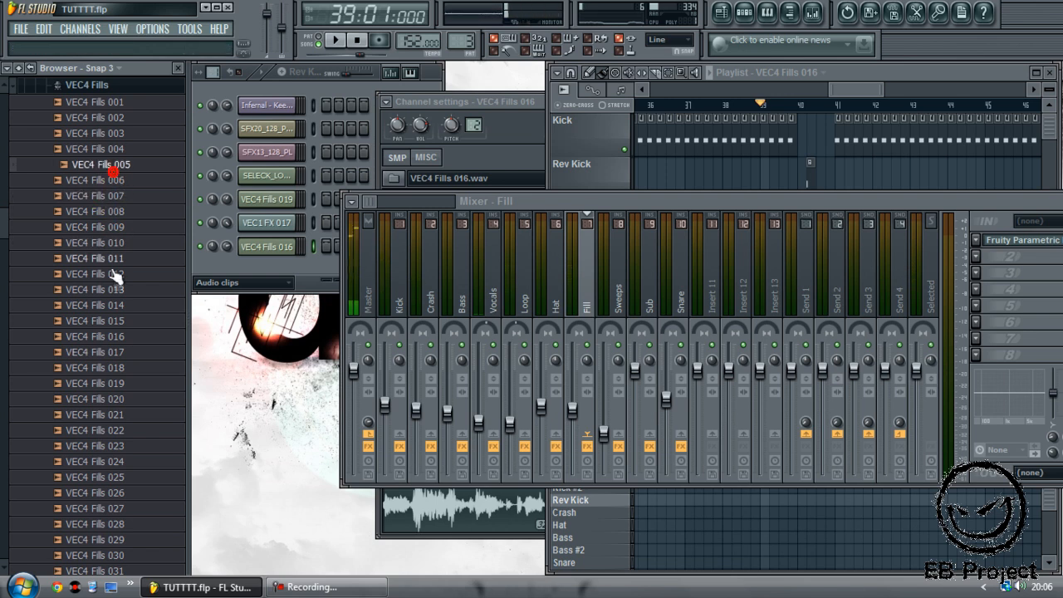
scroll(120, 370, down, 3)
click(106, 244)
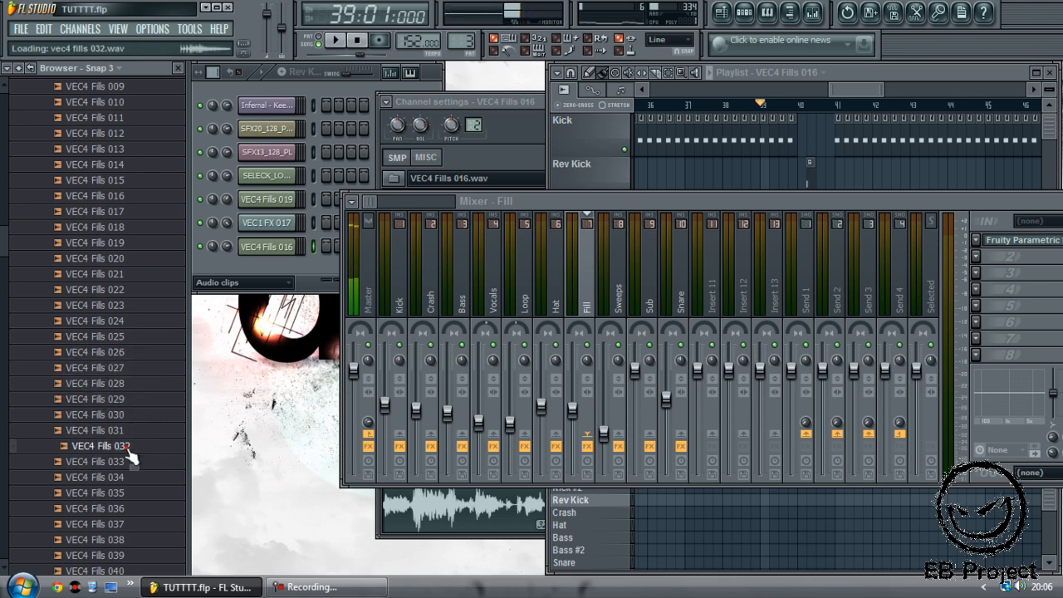
click(122, 508)
click(124, 539)
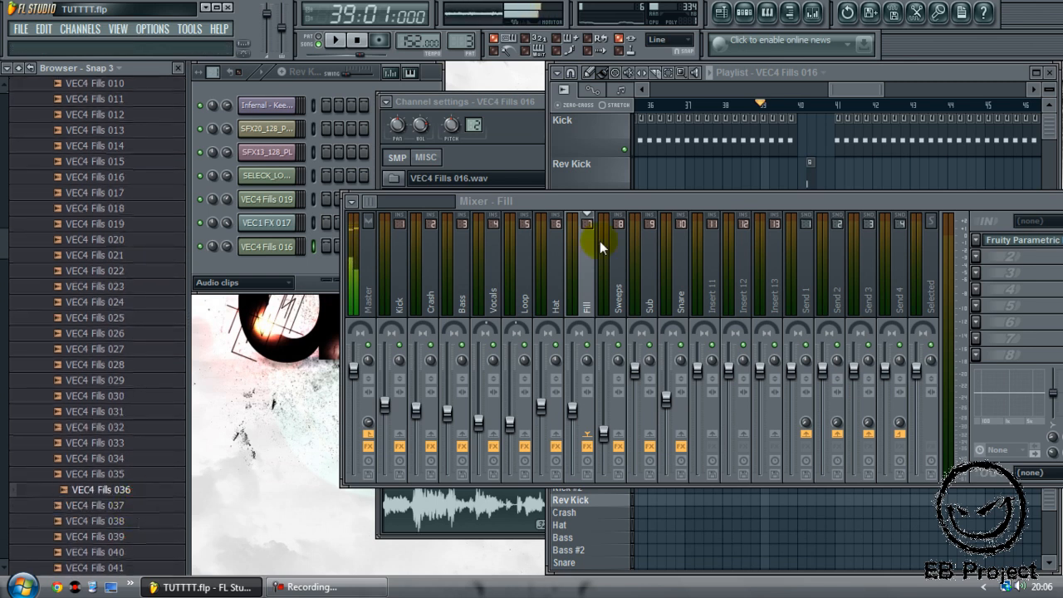
click(855, 106)
click(110, 537)
click(111, 538)
click(111, 538)
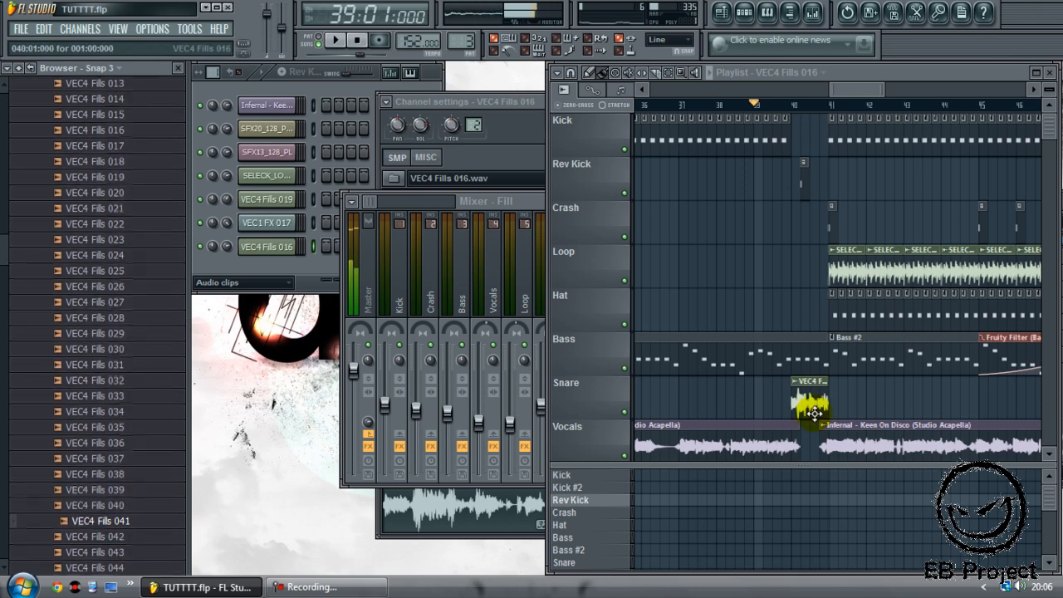
click(128, 537)
click(128, 539)
click(128, 540)
click(129, 542)
click(129, 544)
click(129, 546)
click(129, 549)
click(129, 548)
click(128, 549)
click(129, 549)
click(129, 548)
click(129, 549)
click(130, 549)
click(130, 549)
click(129, 549)
click(130, 551)
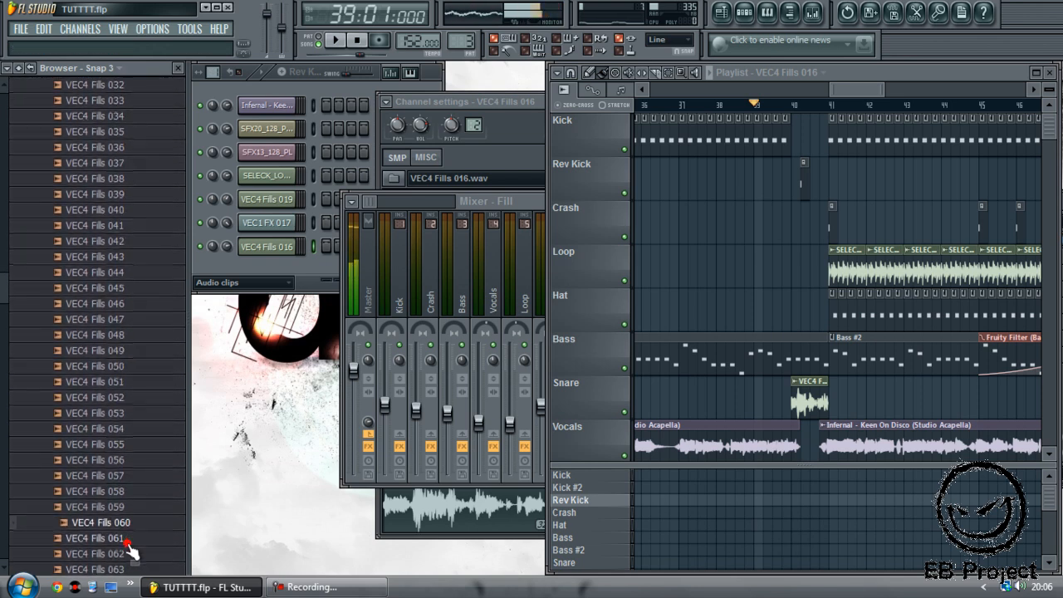
Replace the fill at bar 40 with VEC4 Fills 058 and time-stretch it to one bar.
click(134, 497)
drag(745, 411, 747, 411)
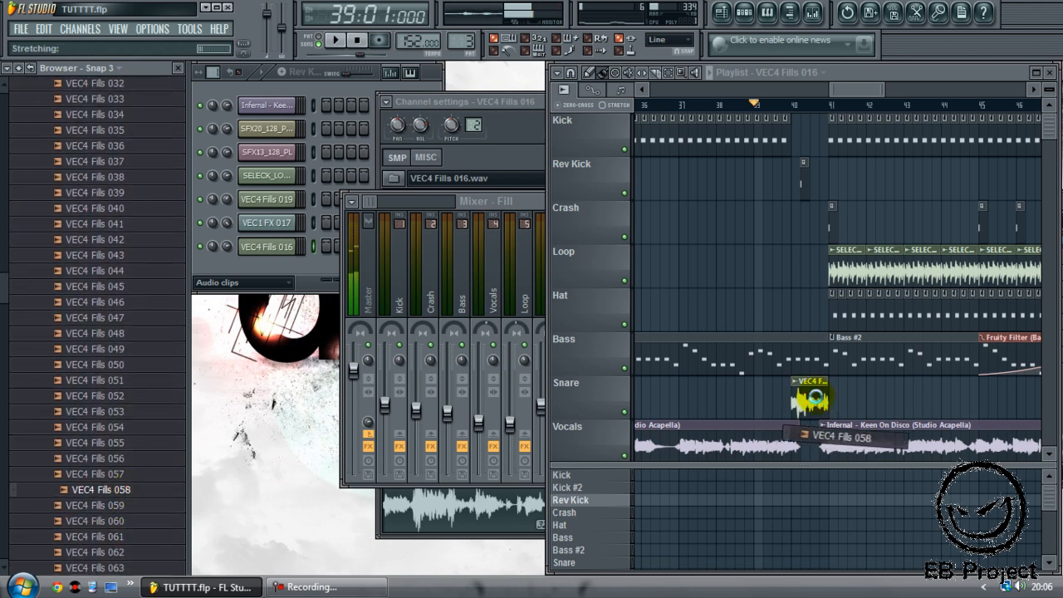
click(744, 493)
double_click(818, 409)
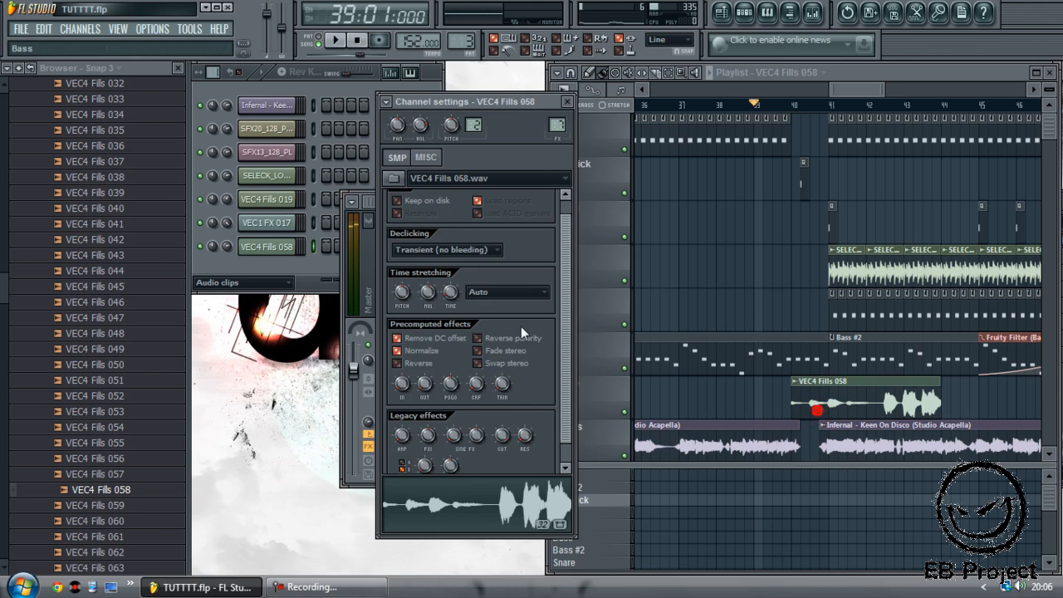
drag(452, 297, 451, 278)
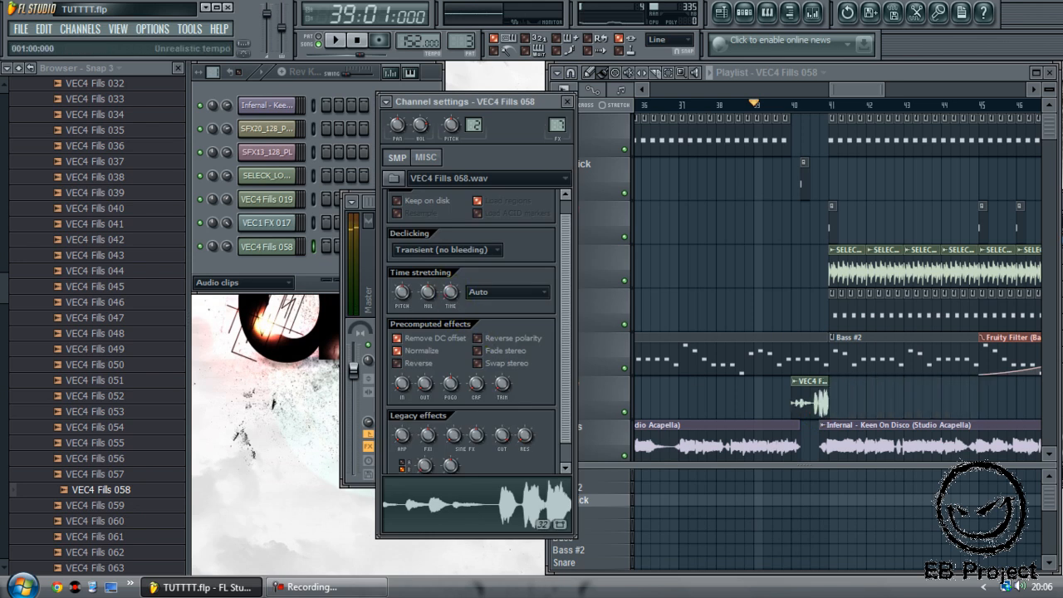
Play from 39:09, set the Fill mixer track's volume to 50% (-12.6 dB), and stop playback.
key(space)
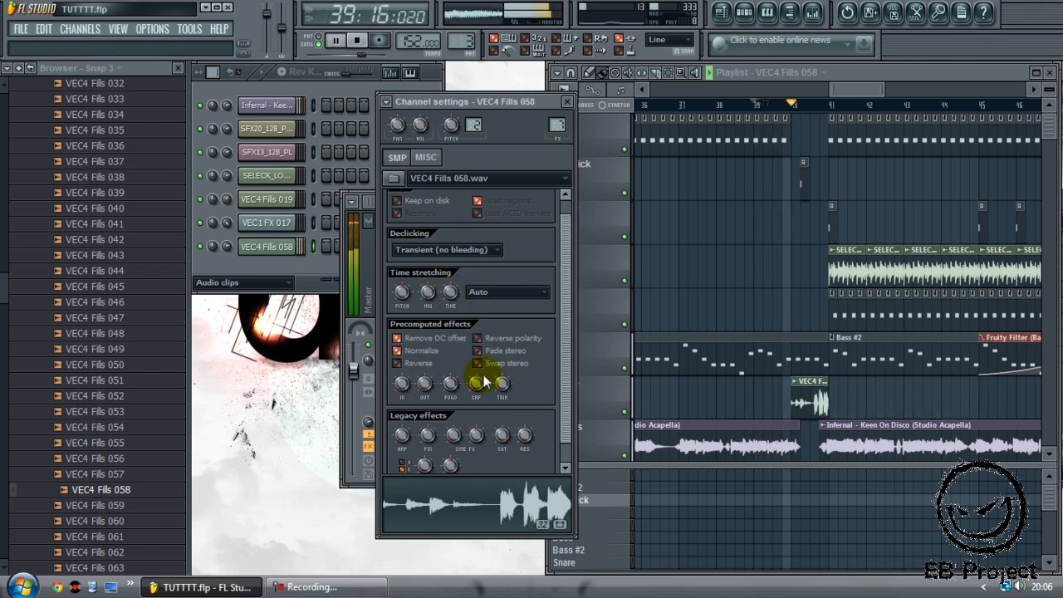
click(570, 102)
click(775, 105)
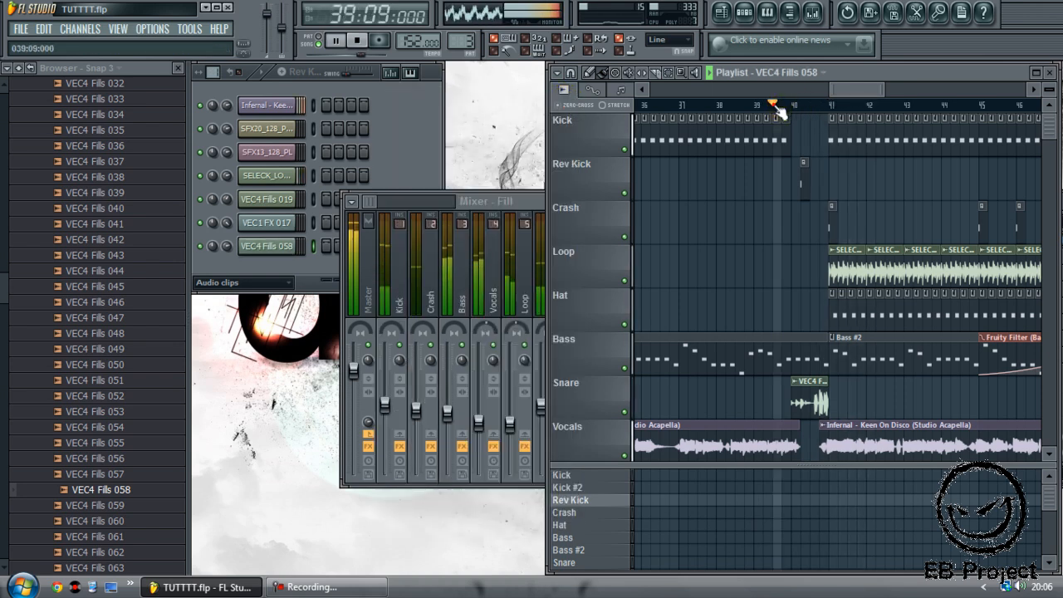
click(809, 381)
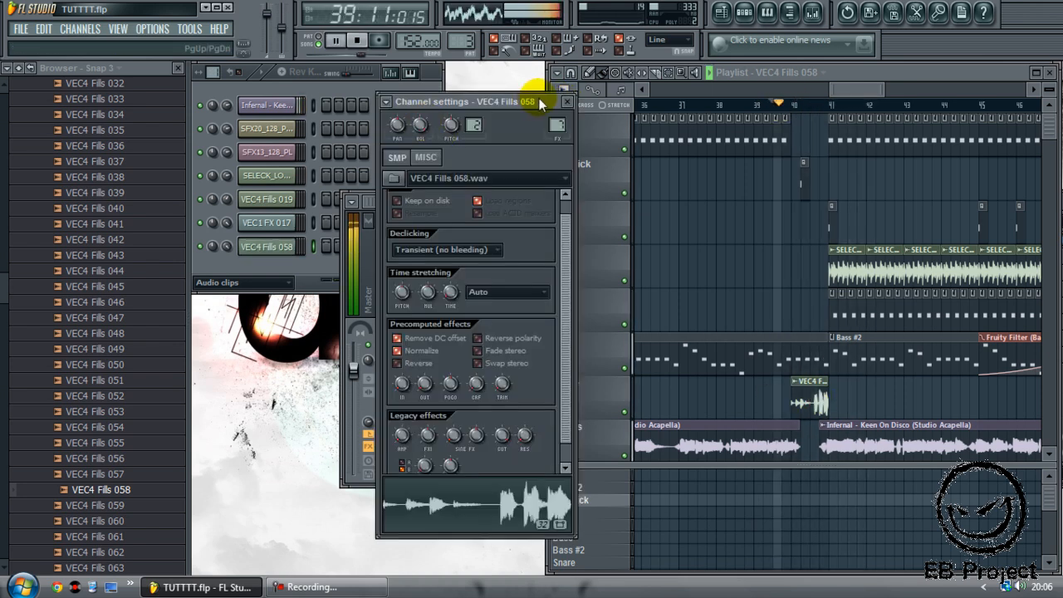
double_click(551, 126)
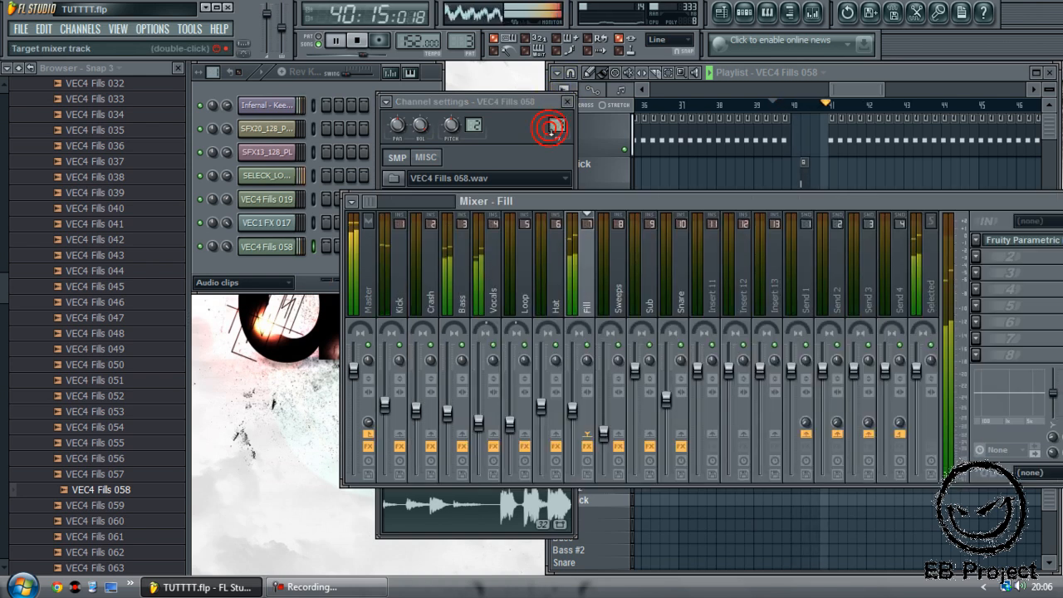
mouse_move(573, 437)
mouse_down()
mouse_move(574, 407)
mouse_move(576, 424)
mouse_up()
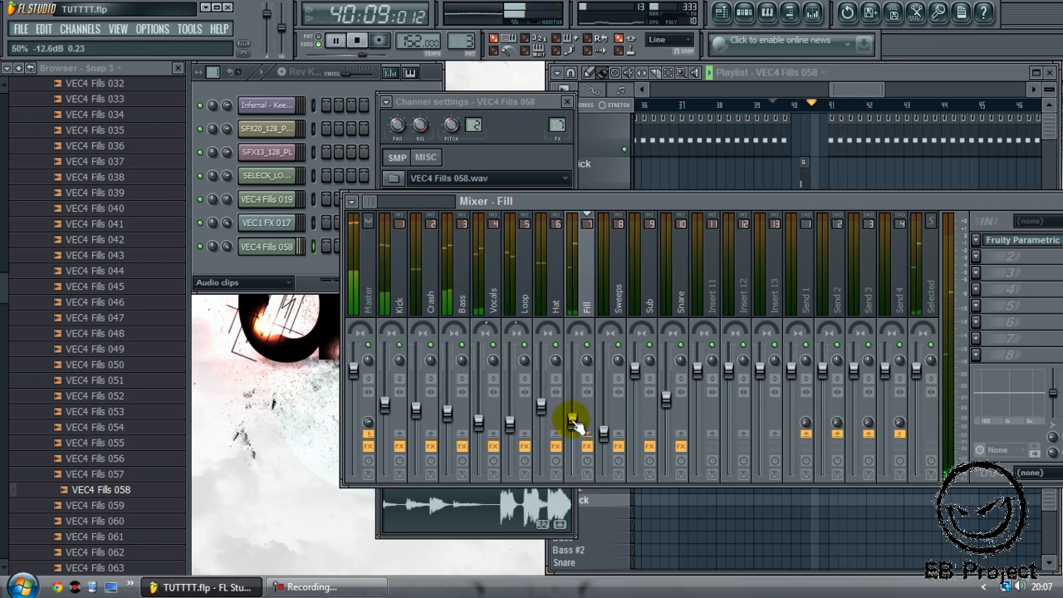
key(space)
Close the mixer and play the arrangement from bar 32 through the new fill into bar 42.
drag(749, 206, 649, 201)
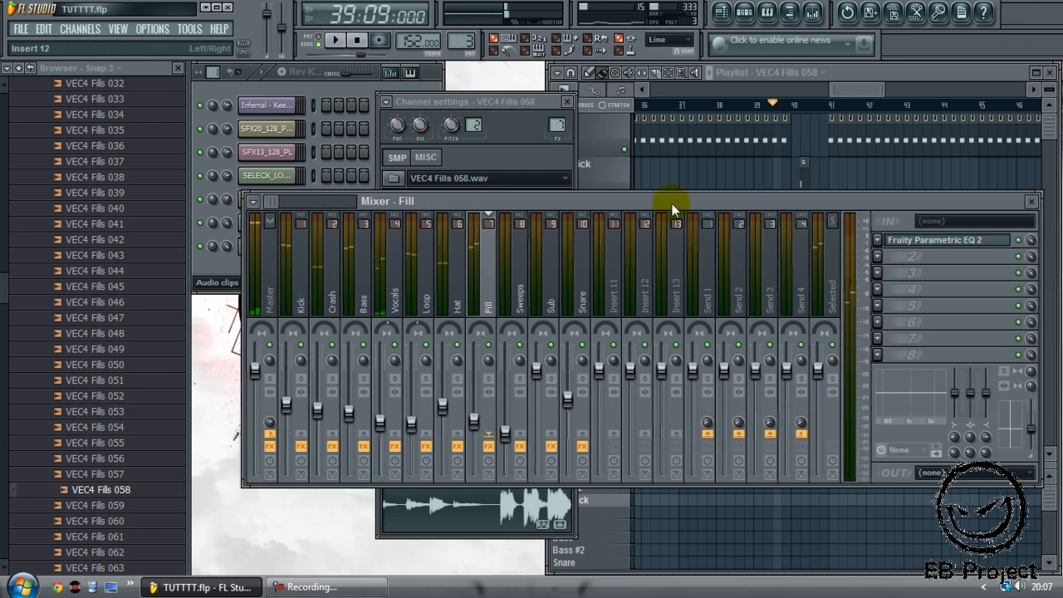
key(space)
click(1034, 202)
key(space)
drag(869, 91, 837, 96)
click(732, 106)
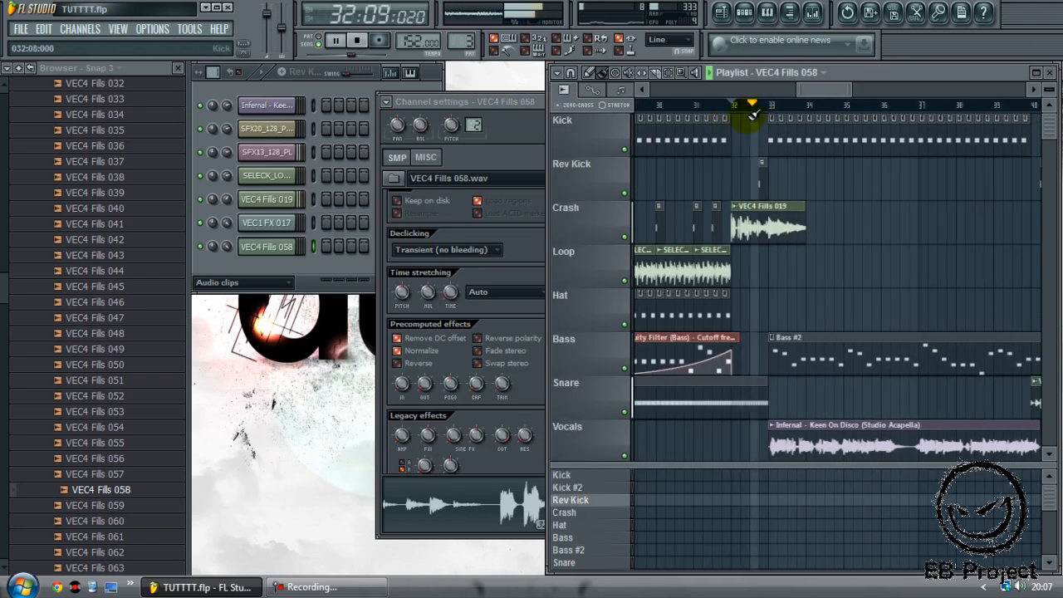
drag(812, 92, 830, 92)
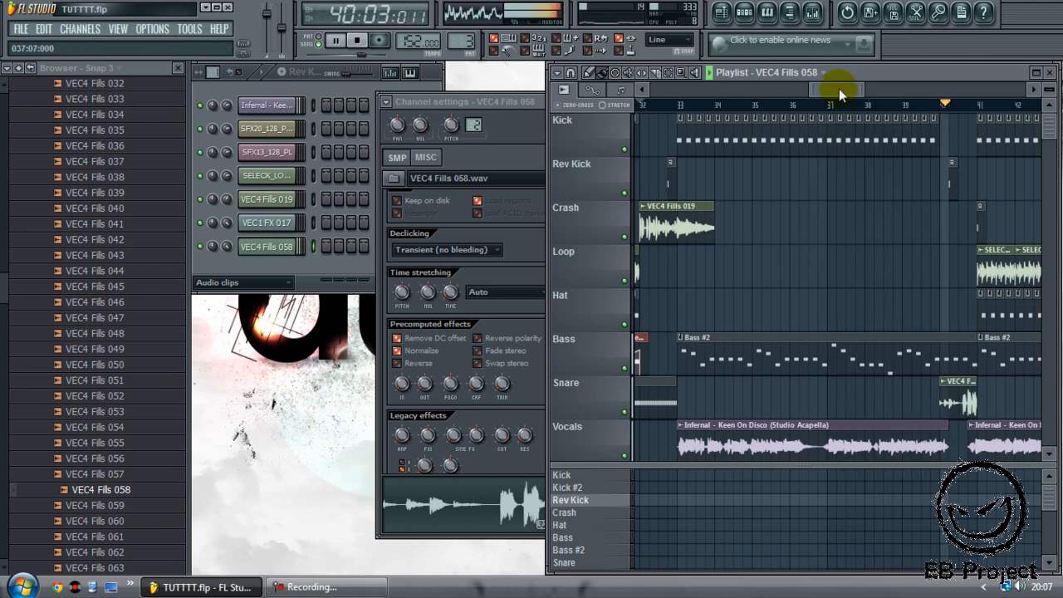
drag(841, 89, 884, 103)
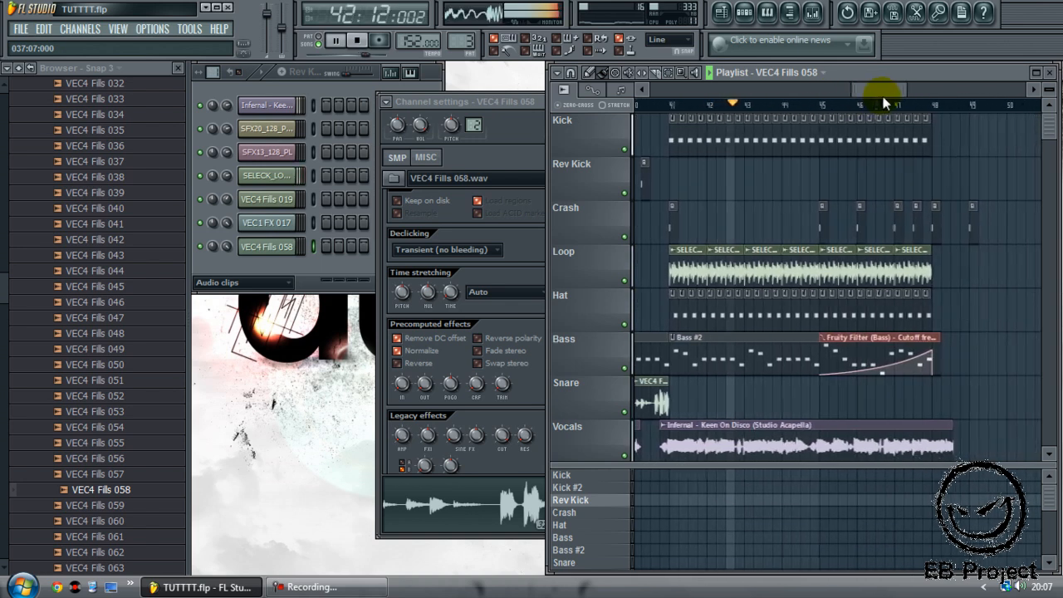
Add an eight-bar Snare clip starting at bar 41 on the Snare track, and check the ending by playing from 47:09.
scroll(904, 219, down, 2)
scroll(907, 218, up, 1)
scroll(903, 215, up, 1)
click(818, 72)
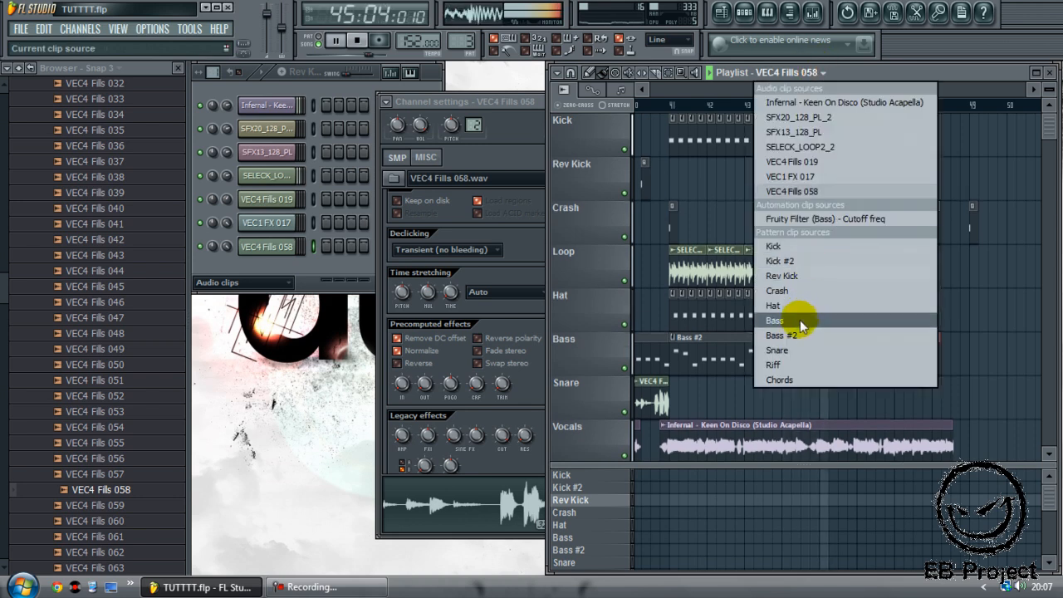
click(777, 350)
click(725, 401)
drag(725, 401, 671, 401)
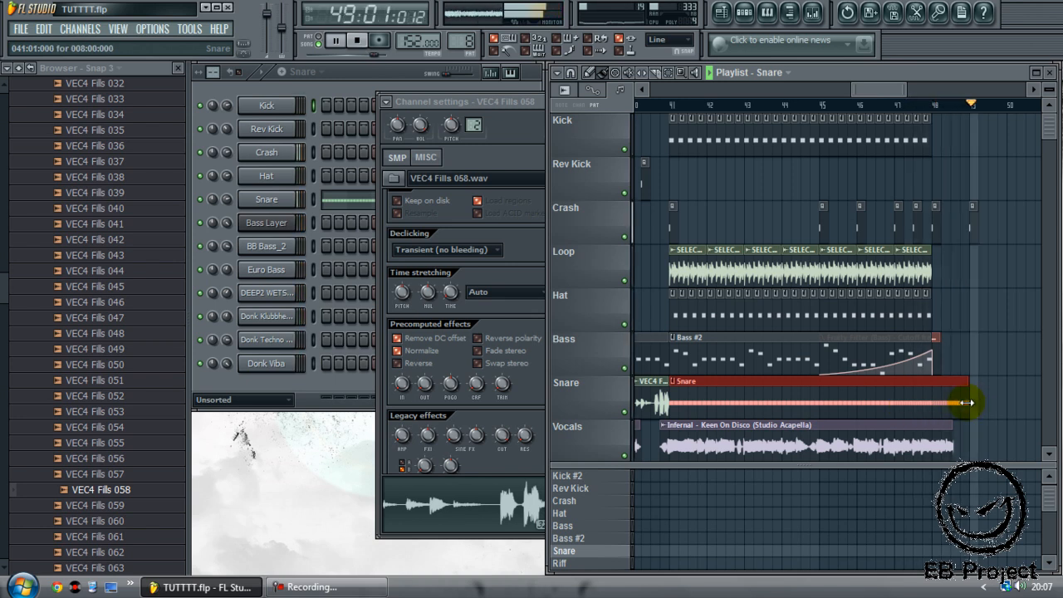
click(916, 107)
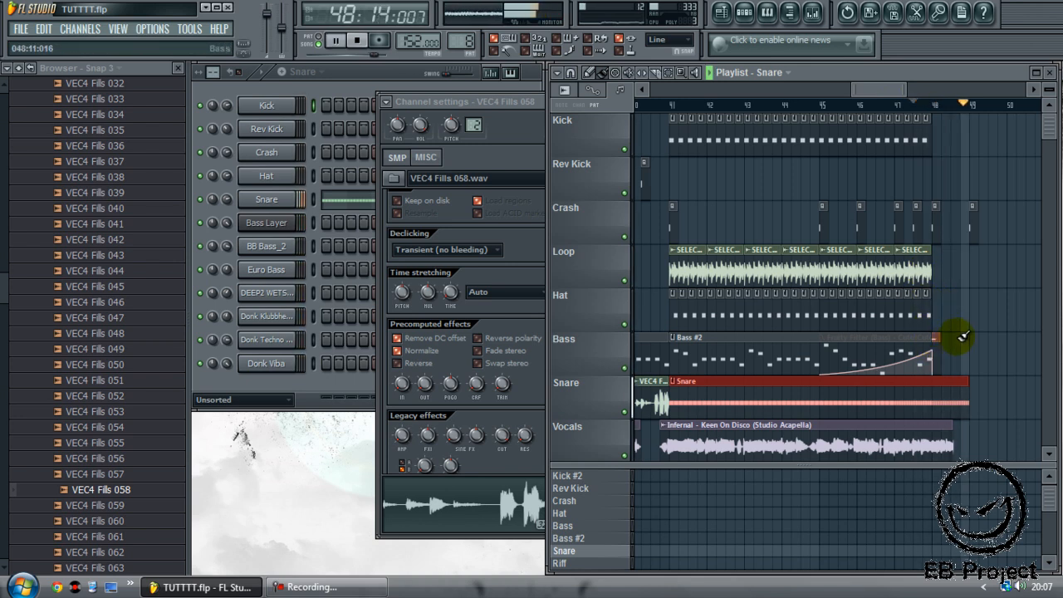
key(space)
Maximize the playlist, hide the browser and look over the arrangement from its end back to bar 1.
scroll(963, 332, down, 3)
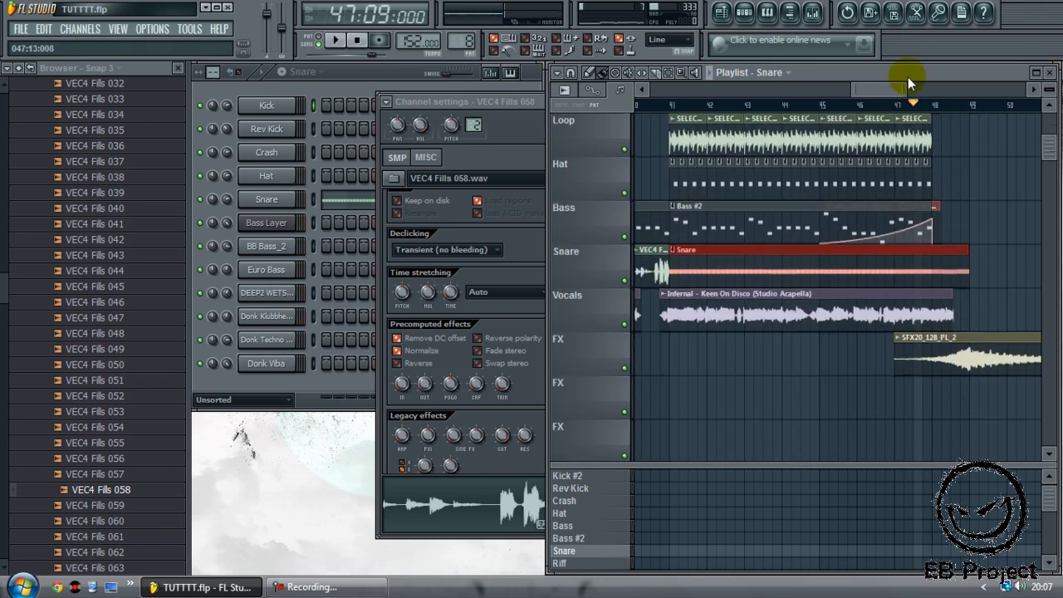
scroll(908, 161, right, 3)
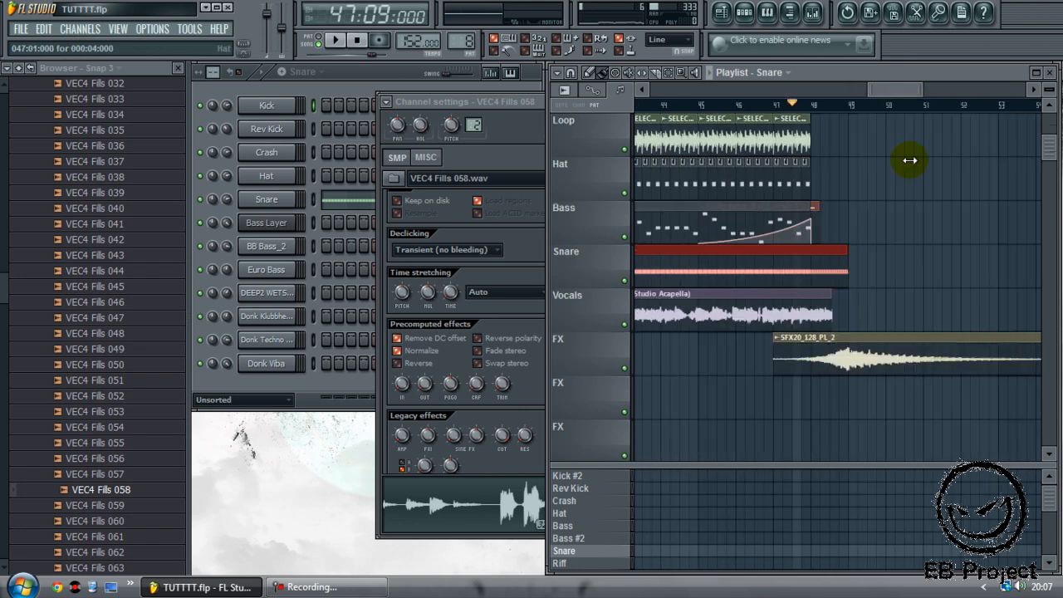
scroll(945, 233, up, 1)
scroll(945, 234, up, 2)
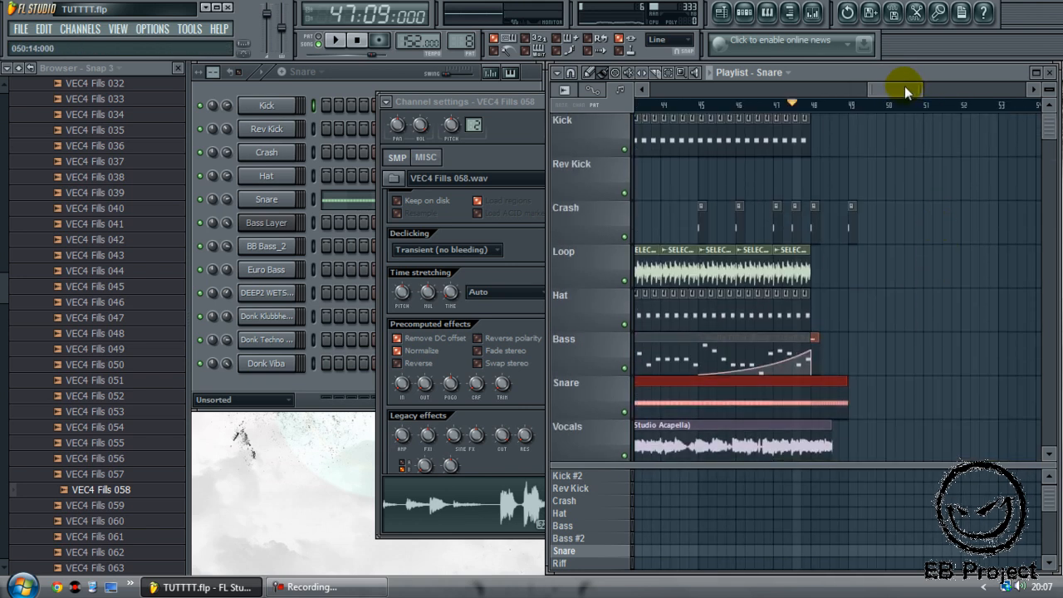
drag(907, 89, 672, 91)
double_click(872, 75)
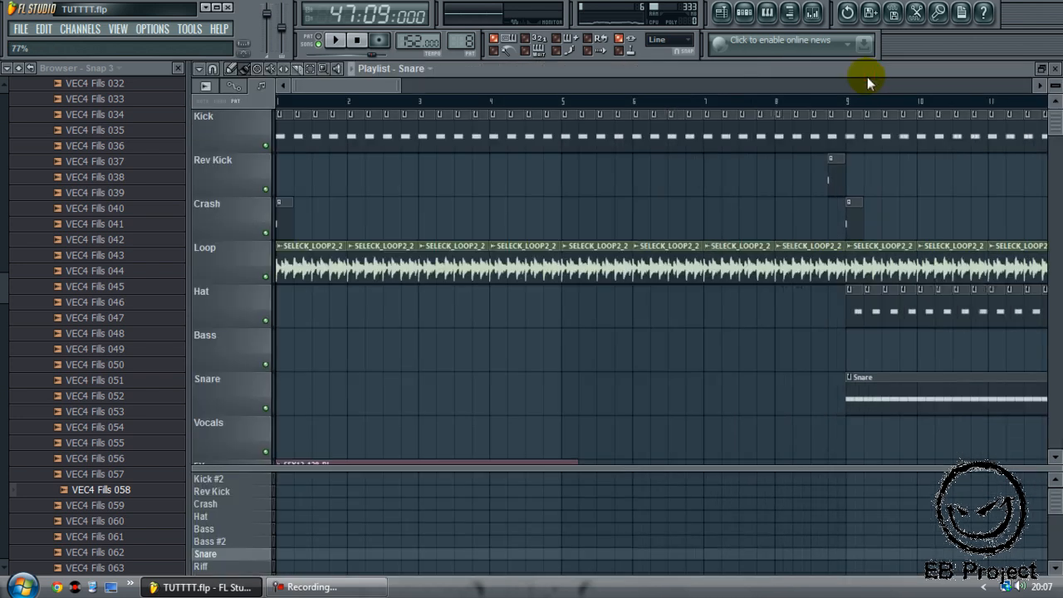
click(788, 12)
drag(284, 90, 835, 125)
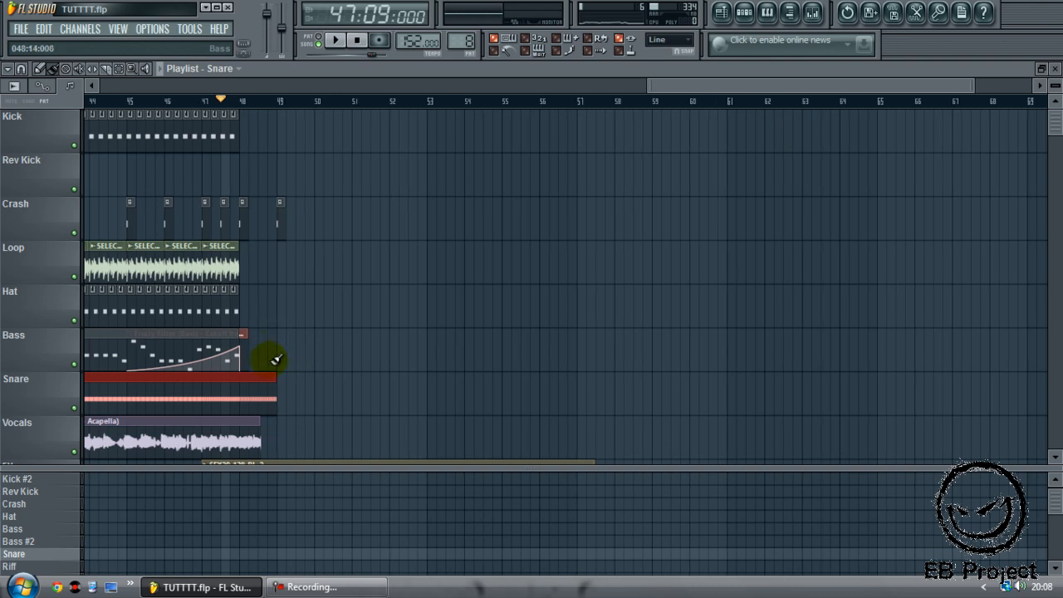
drag(755, 90, 172, 81)
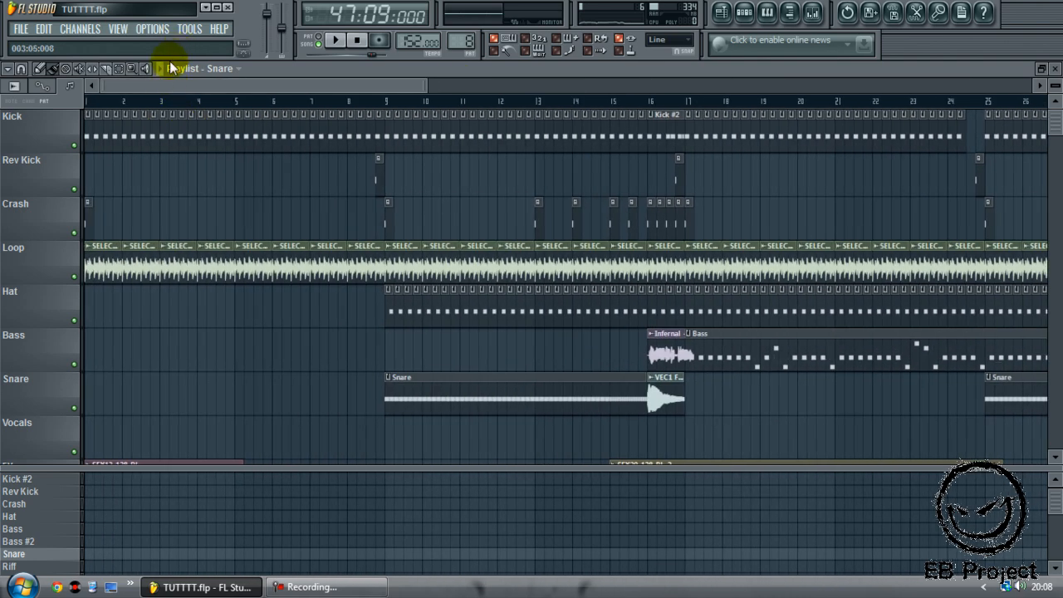